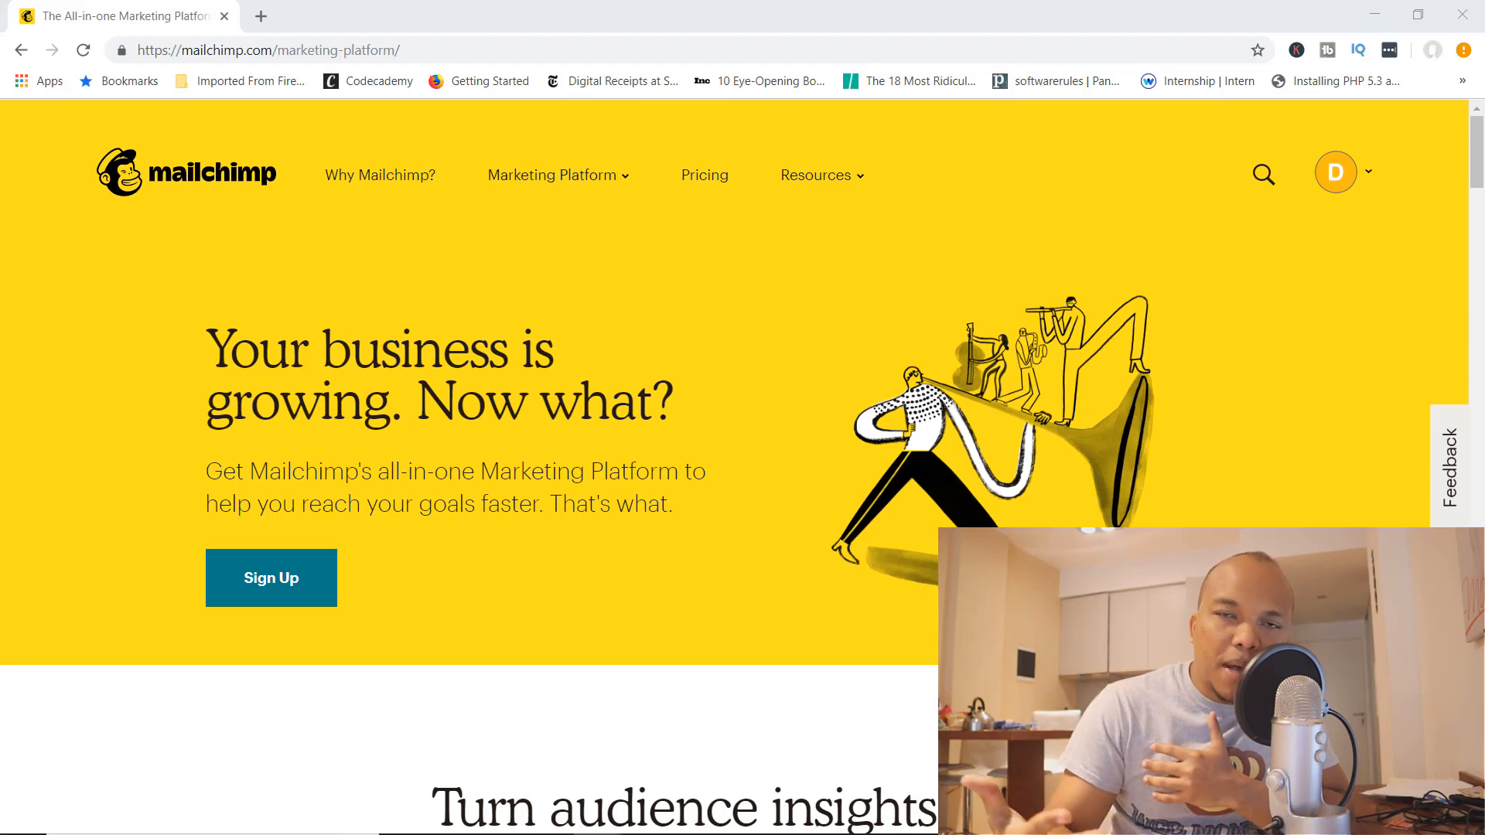
Step: Bring the browser showing the Mailchimp home page into focus
{"action": "left_click", "coordinate": [467, 817]}
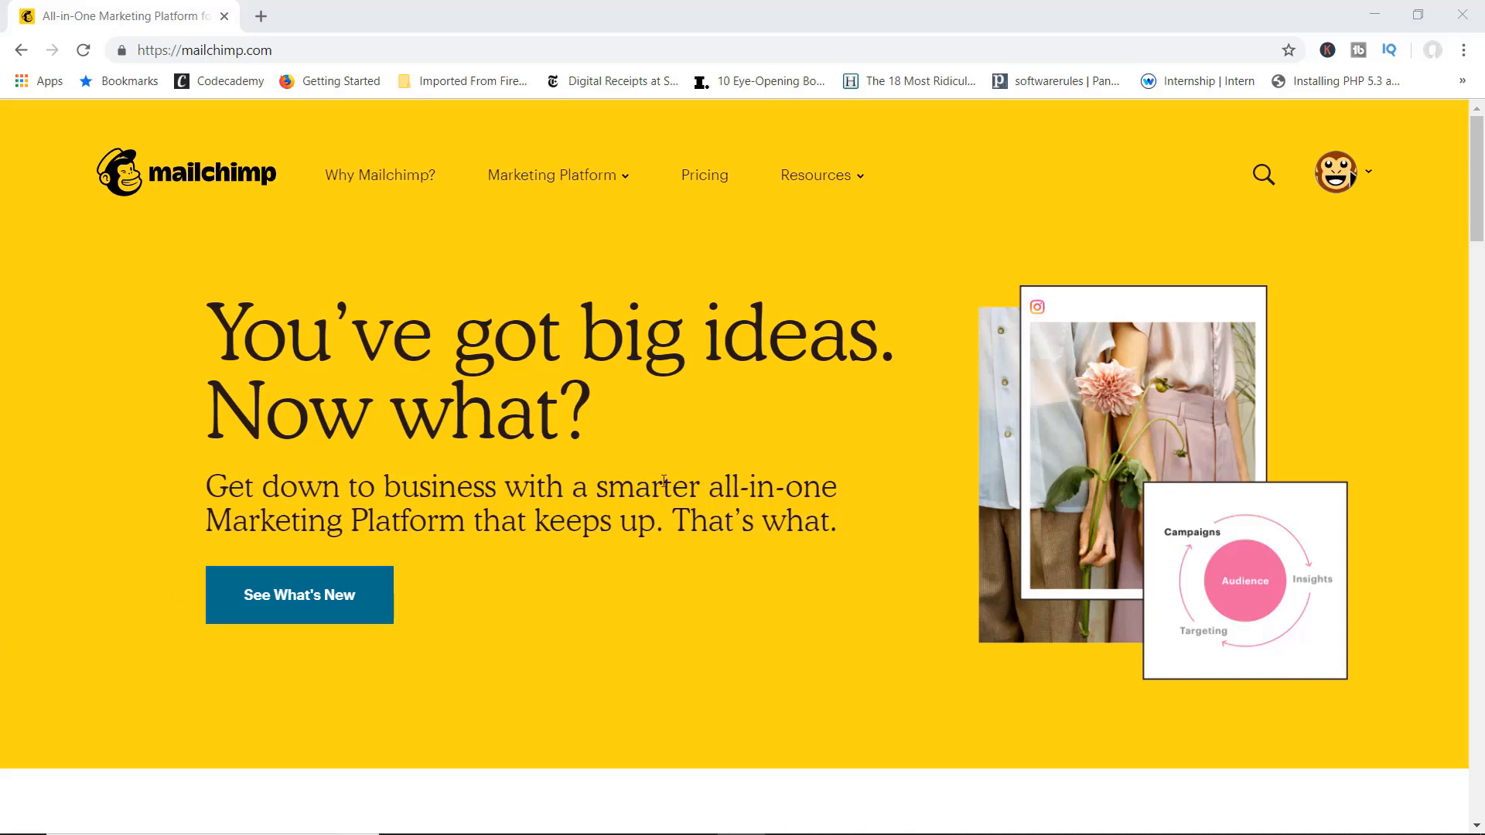
Step: Review the Premium $299, Standard $14.99, Essentials $9.99 and Free plans, then show account options
{"action": "scroll", "coordinate": [698, 472], "scroll_direction": "down", "scroll_amount": 7}
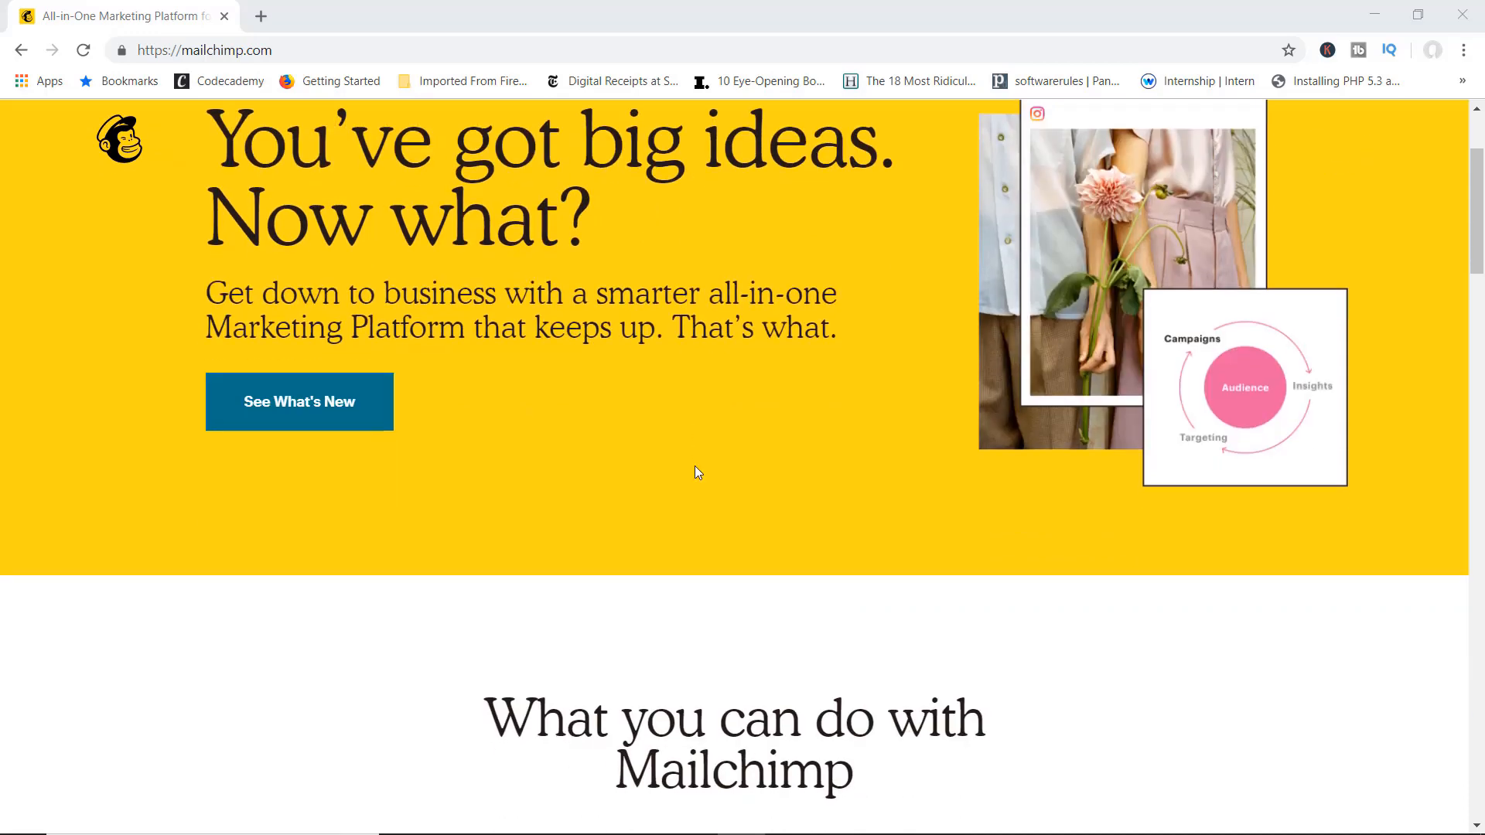
{"action": "scroll", "coordinate": [697, 473], "scroll_direction": "up", "scroll_amount": 7}
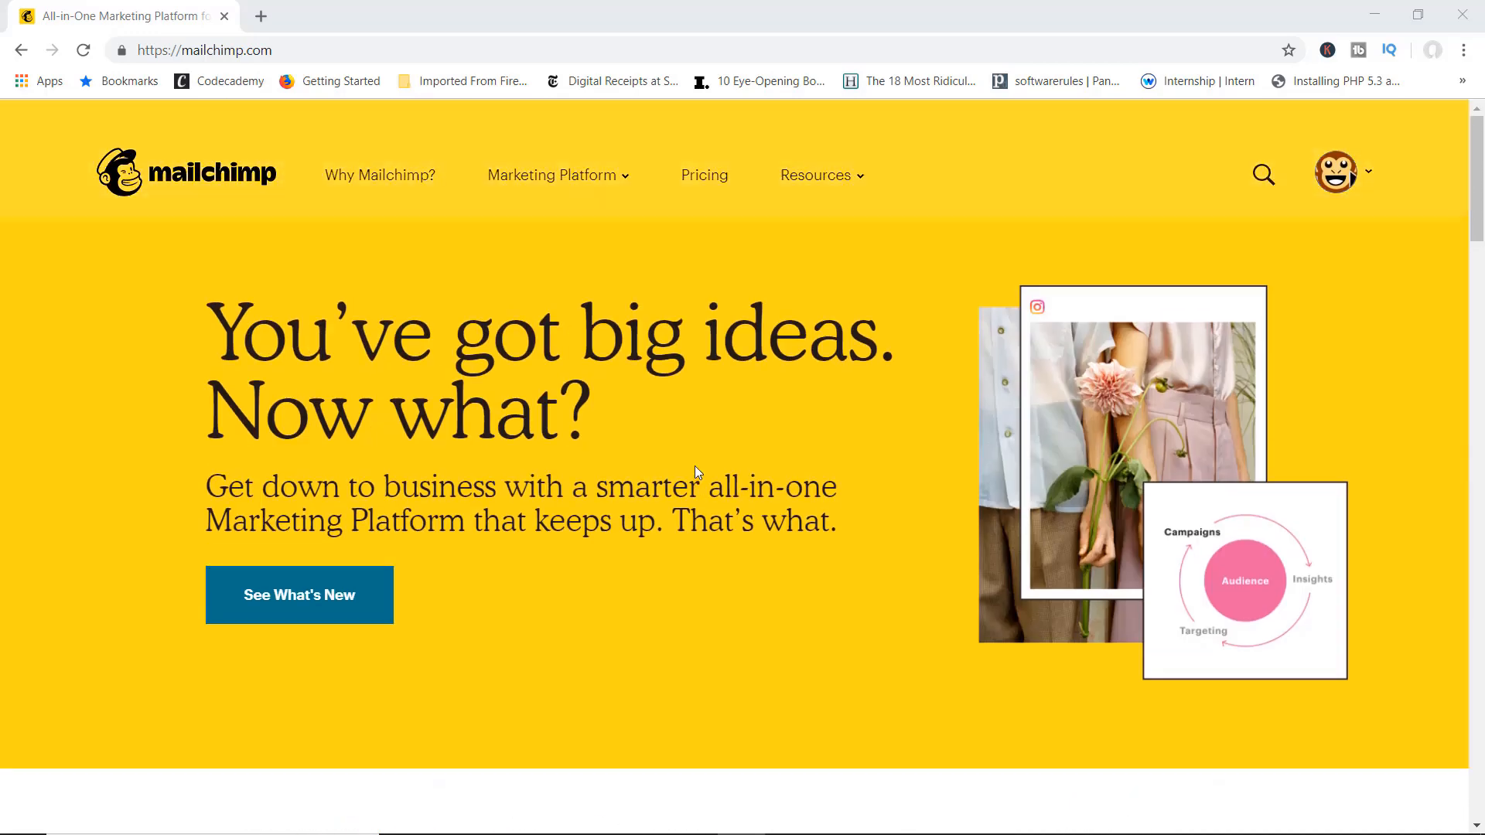
{"action": "left_click", "coordinate": [706, 177]}
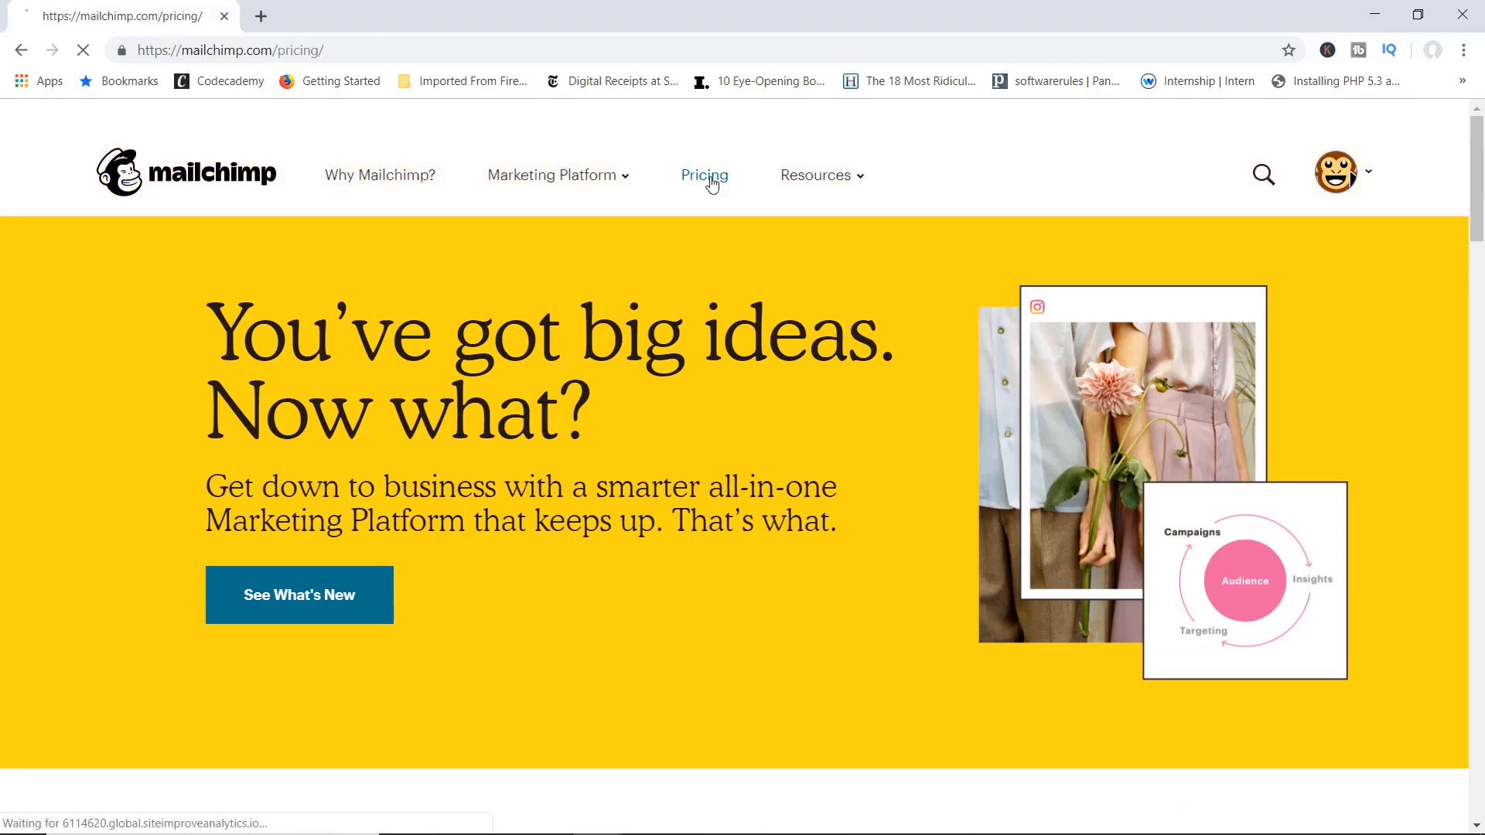
{"action": "scroll", "coordinate": [917, 296], "scroll_direction": "down", "scroll_amount": 4}
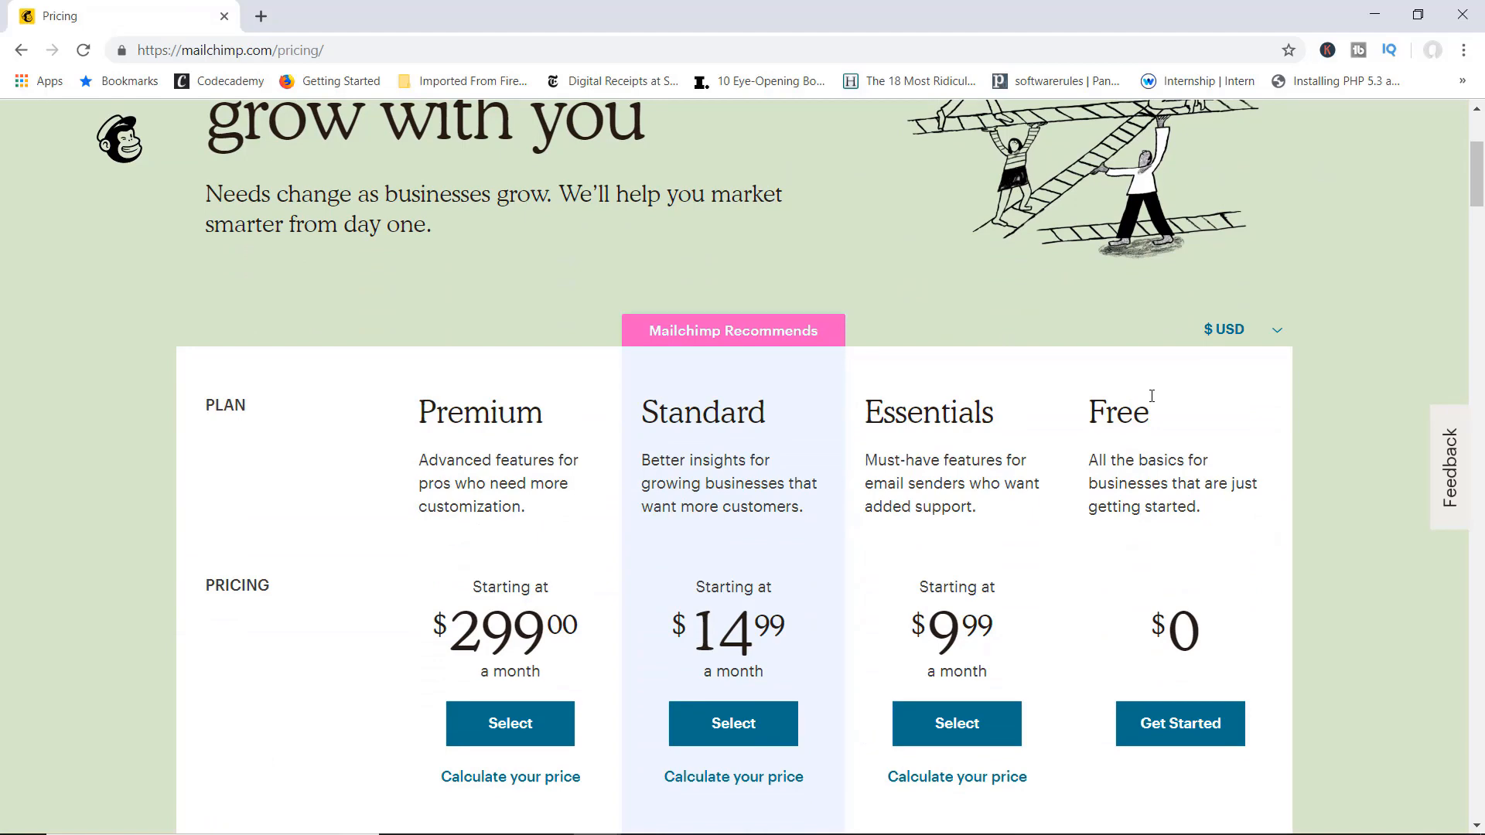
{"action": "scroll", "coordinate": [1183, 504], "scroll_direction": "down", "scroll_amount": 6}
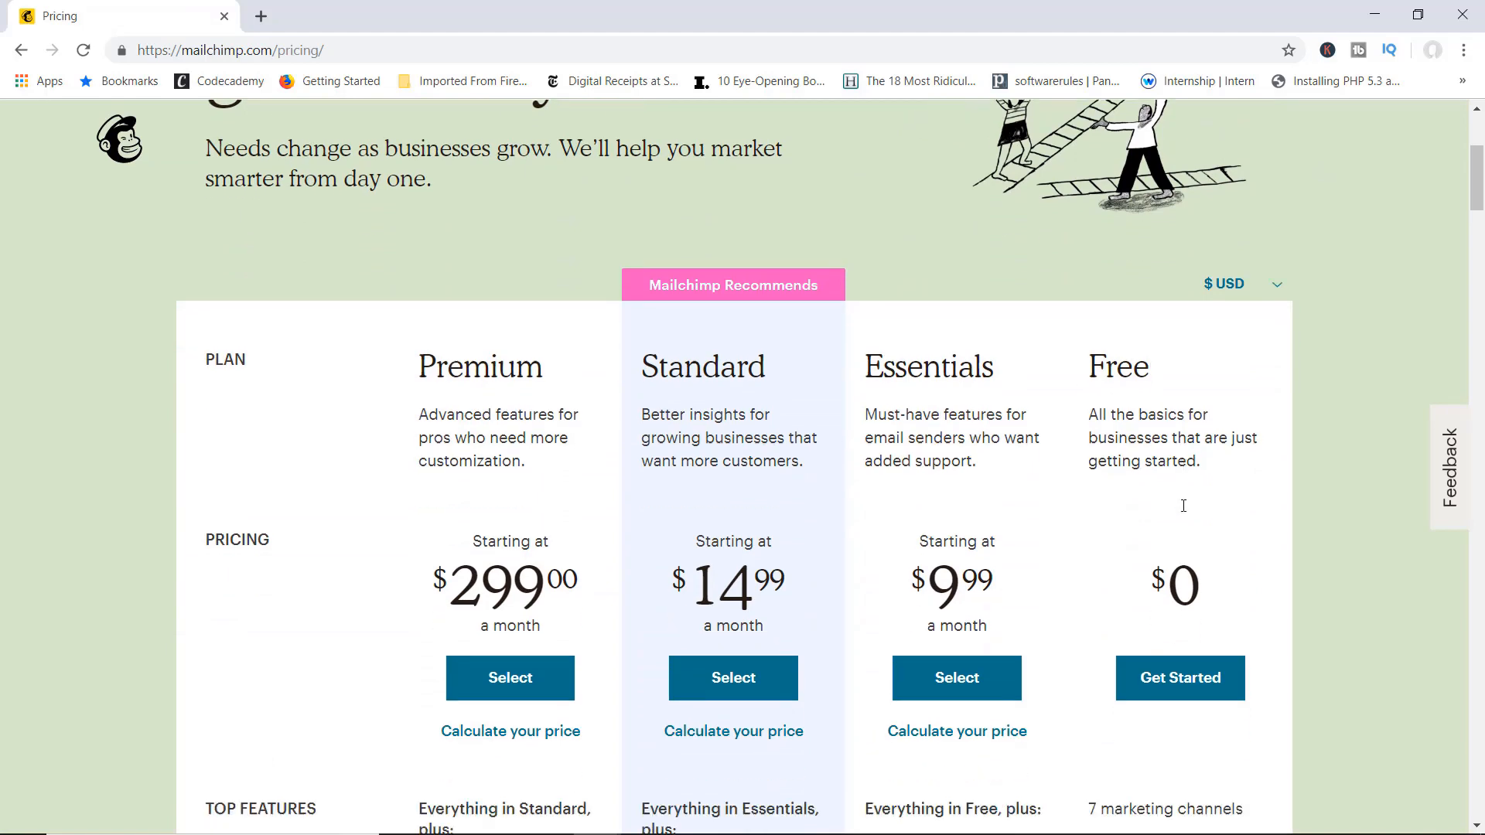
{"action": "scroll", "coordinate": [1183, 506], "scroll_direction": "down", "scroll_amount": 5}
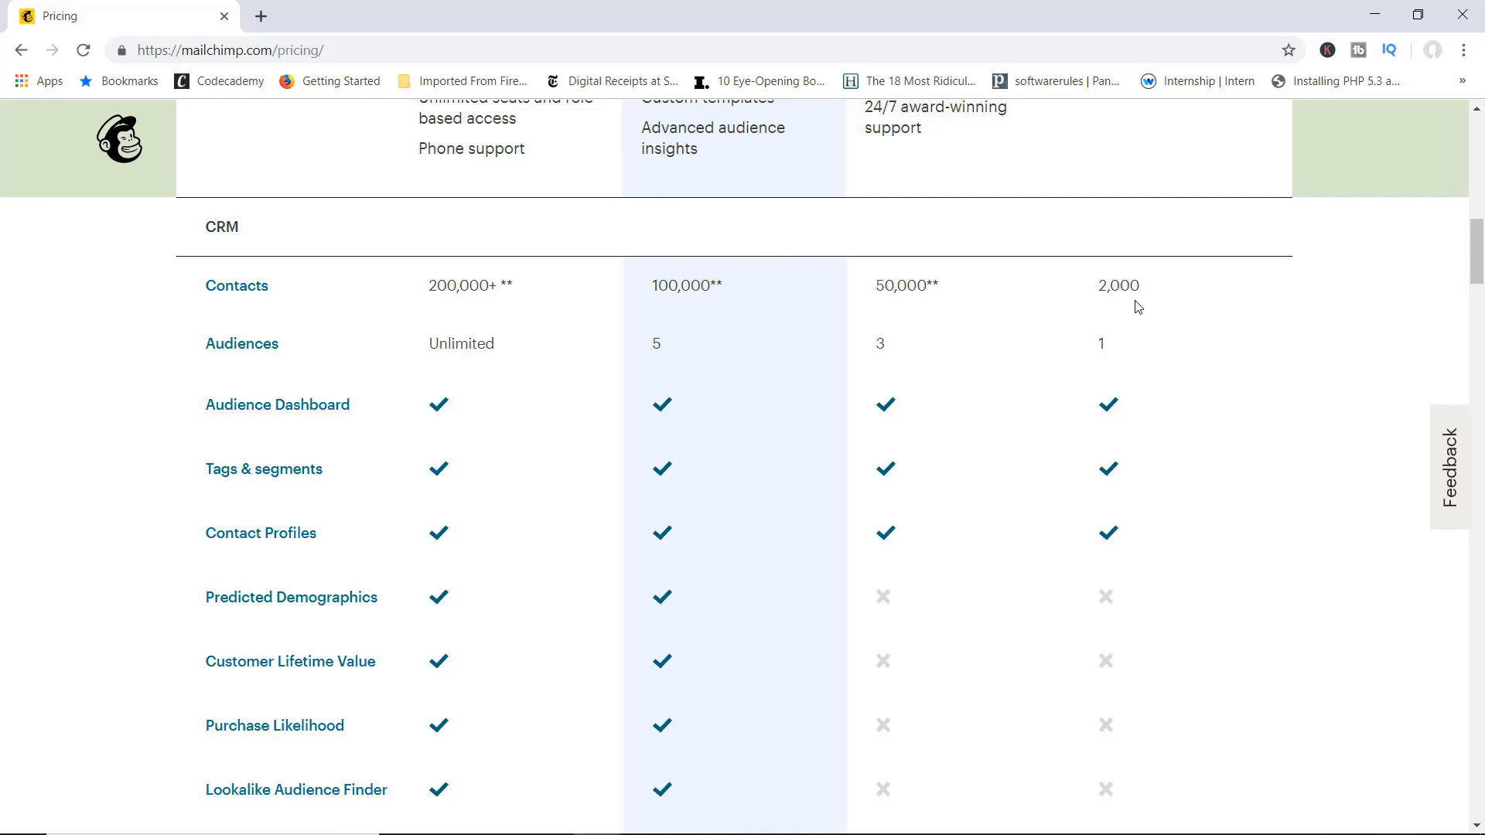
{"action": "scroll", "coordinate": [766, 391], "scroll_direction": "down", "scroll_amount": 1}
{"action": "scroll", "coordinate": [1152, 384], "scroll_direction": "down", "scroll_amount": 6}
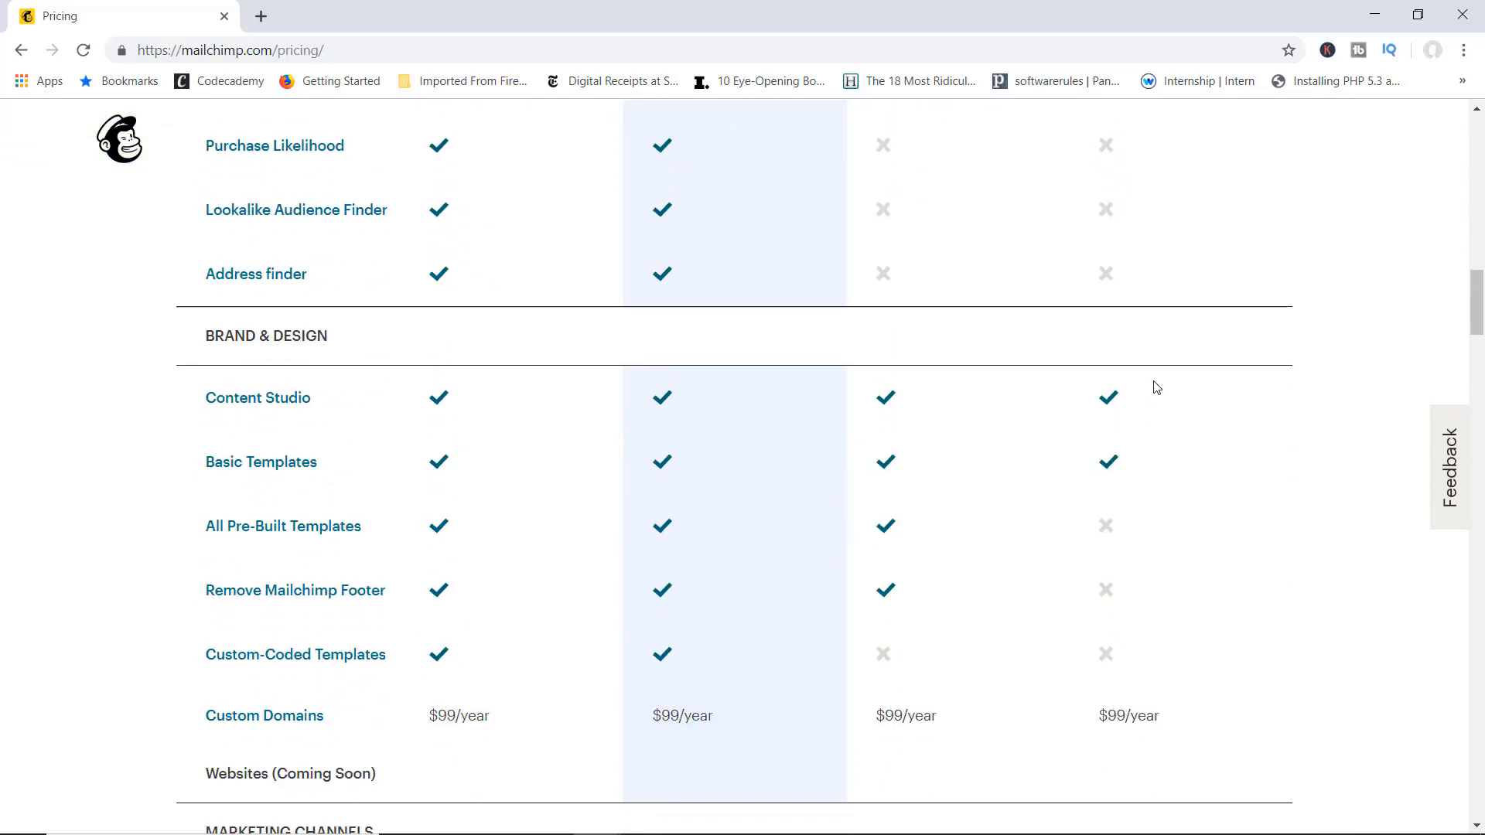
{"action": "scroll", "coordinate": [1192, 470], "scroll_direction": "down", "scroll_amount": 4}
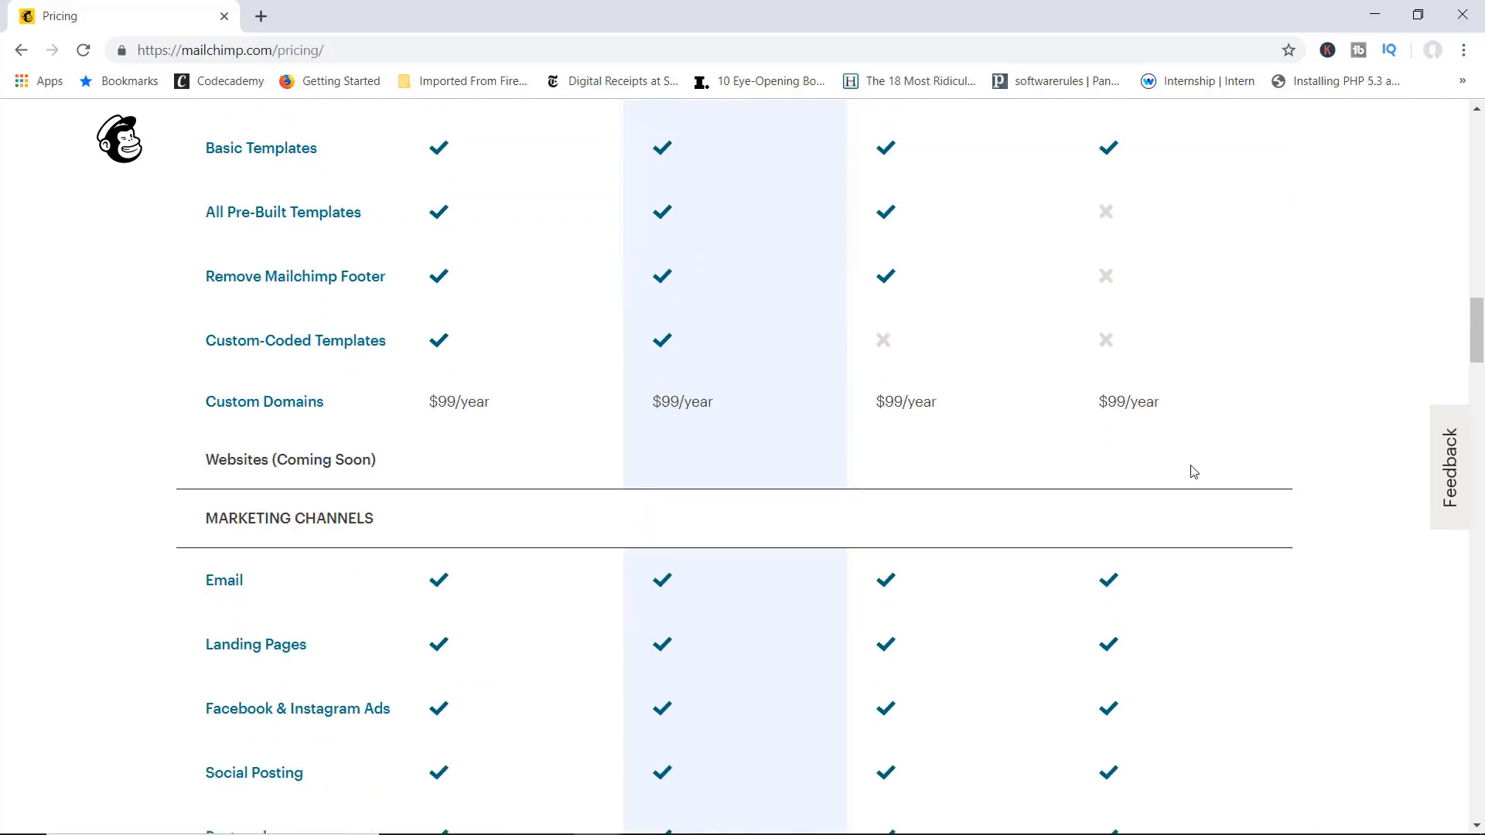
{"action": "scroll", "coordinate": [1193, 471], "scroll_direction": "down", "scroll_amount": 2}
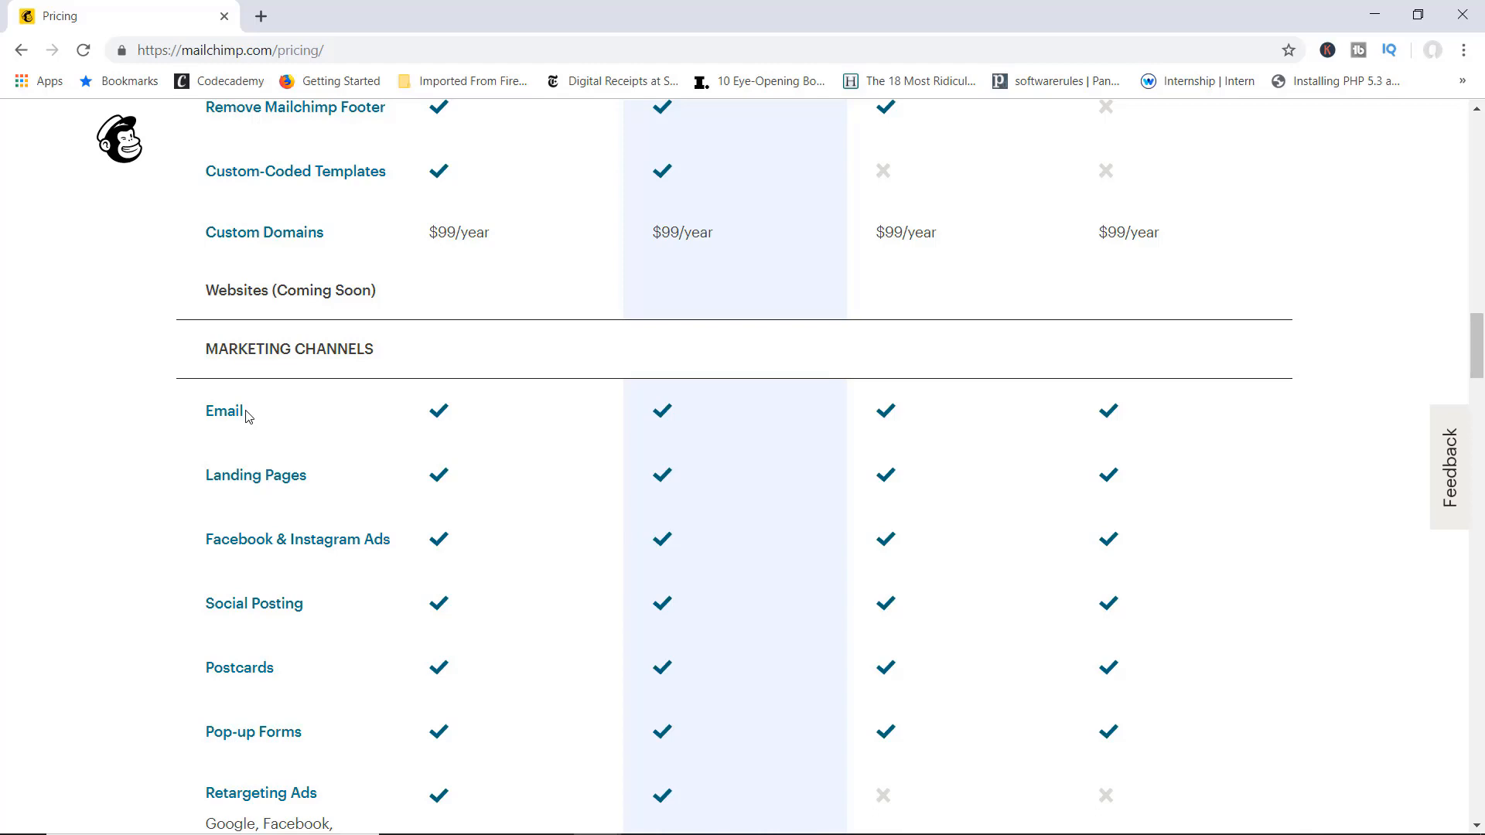
{"action": "scroll", "coordinate": [1101, 544], "scroll_direction": "up", "scroll_amount": 3}
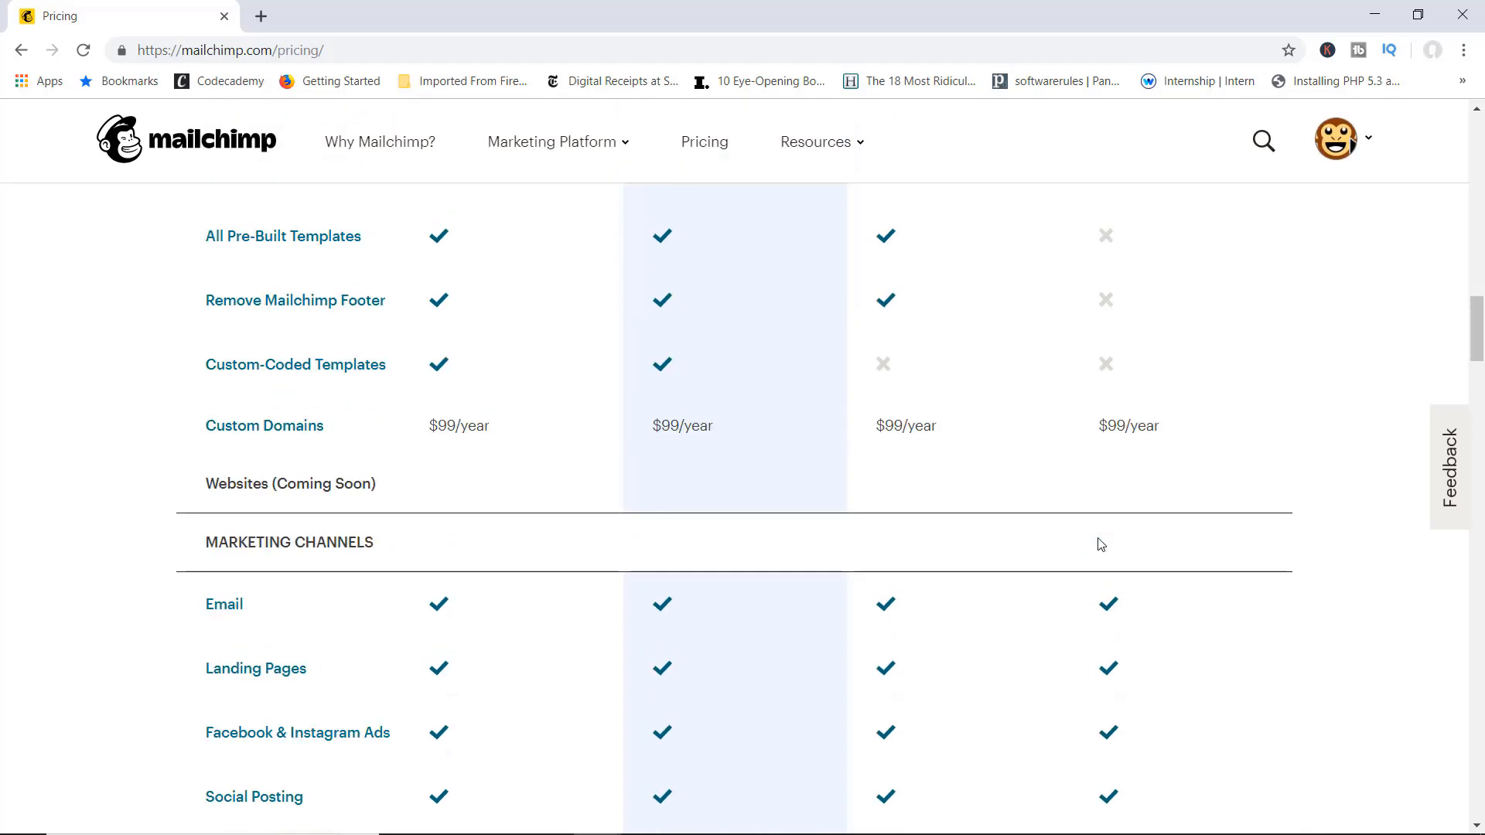
{"action": "scroll", "coordinate": [1101, 544], "scroll_direction": "up", "scroll_amount": 15}
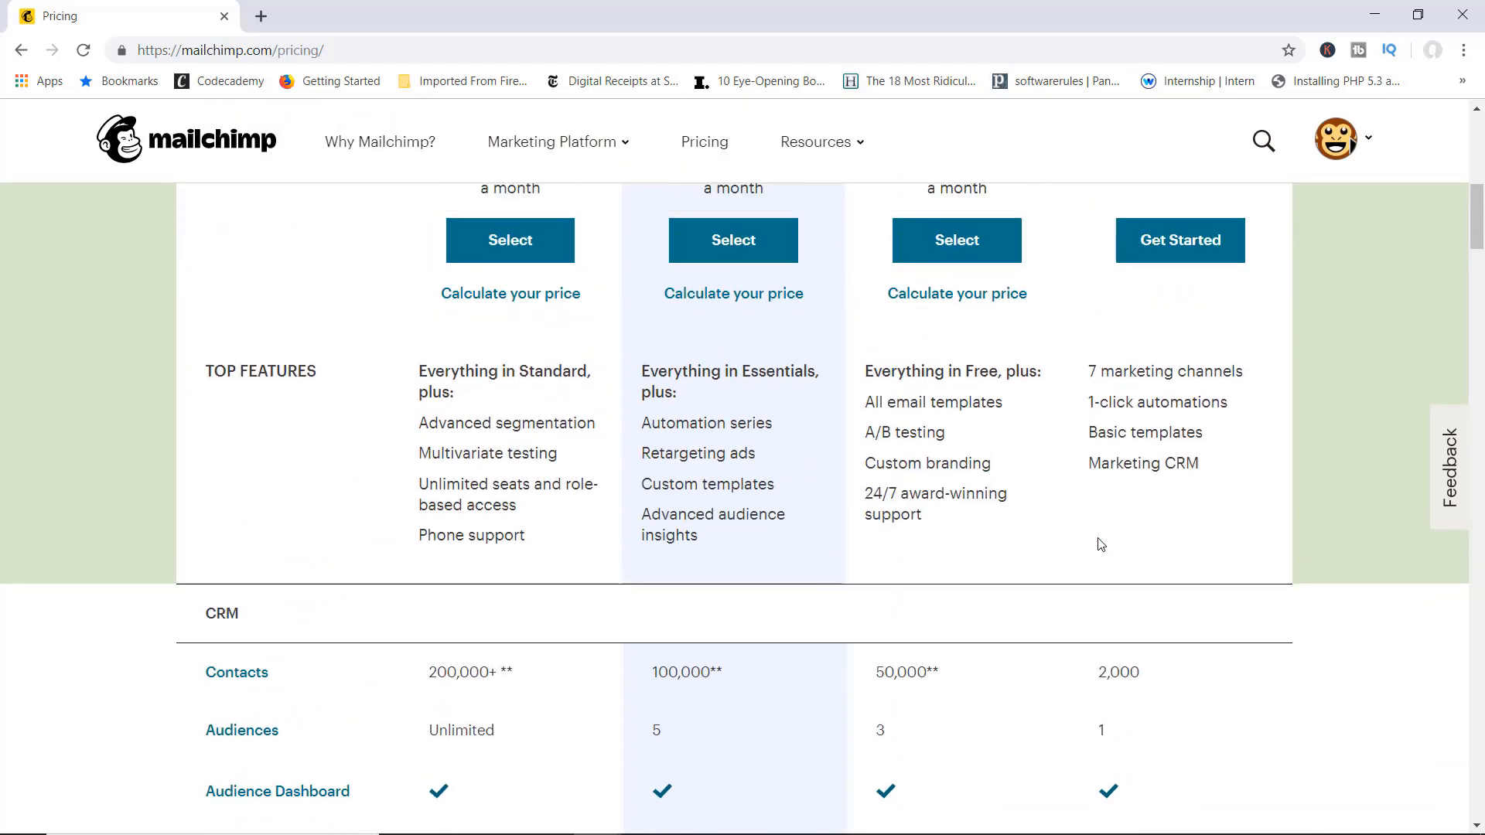
{"action": "scroll", "coordinate": [1101, 545], "scroll_direction": "up", "scroll_amount": 5}
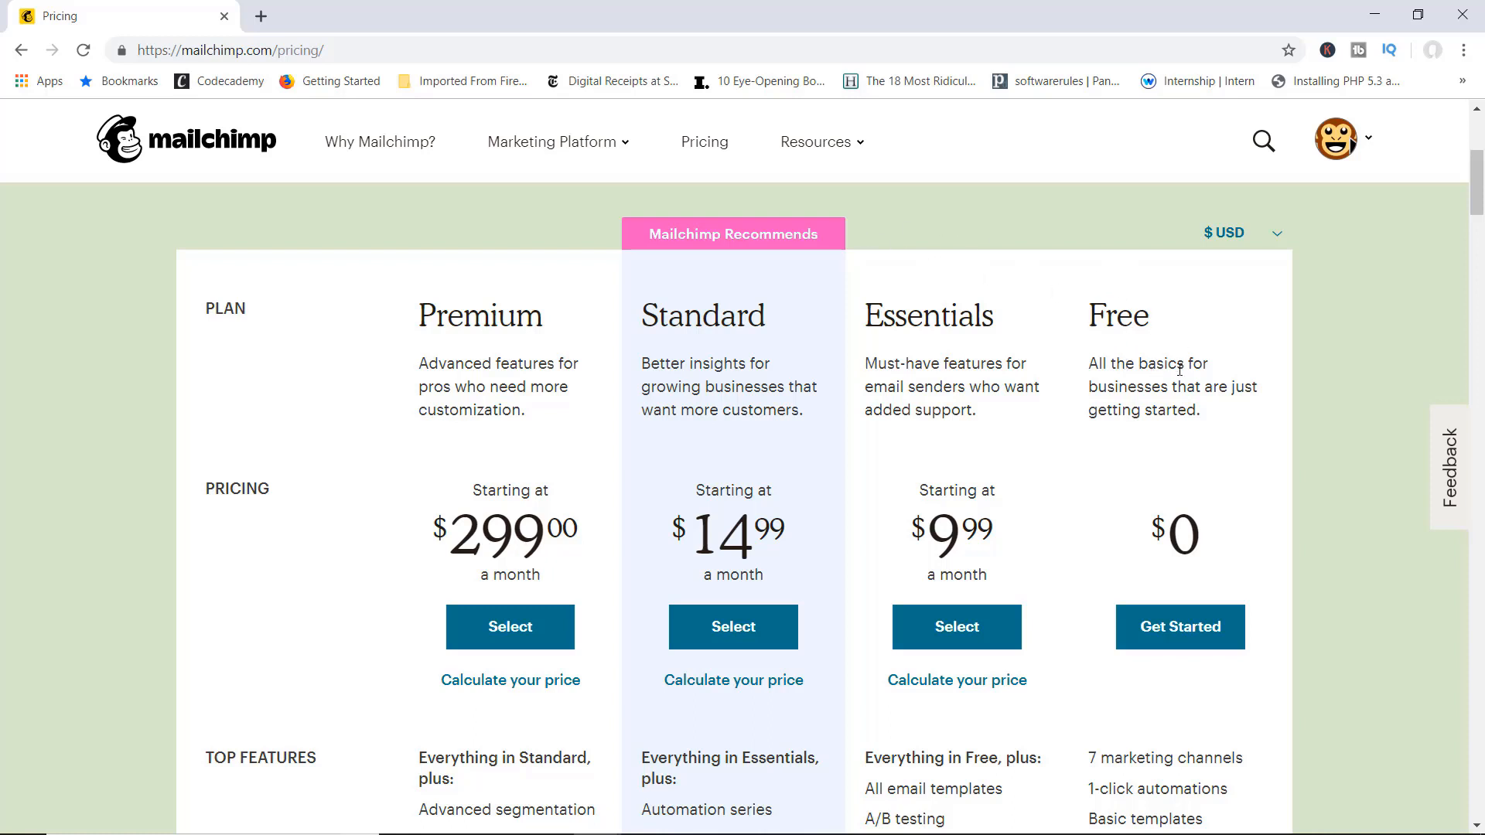
{"action": "scroll", "coordinate": [1179, 369], "scroll_direction": "up", "scroll_amount": 3}
{"action": "left_click", "coordinate": [1365, 147]}
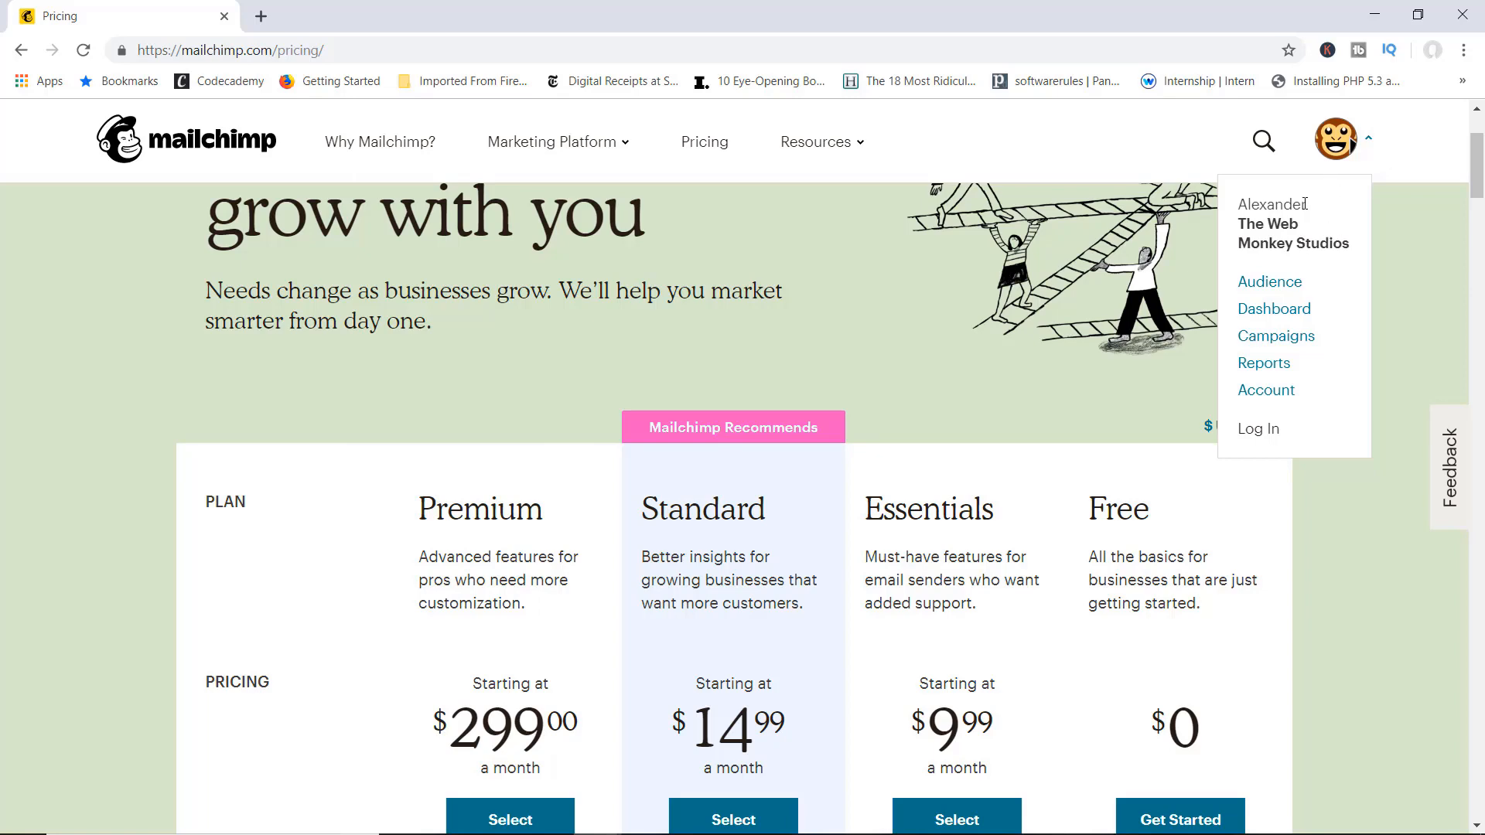
Step: Start a new Mailchimp account from the login page and fill in the e-mail address
{"action": "left_click", "coordinate": [1269, 437]}
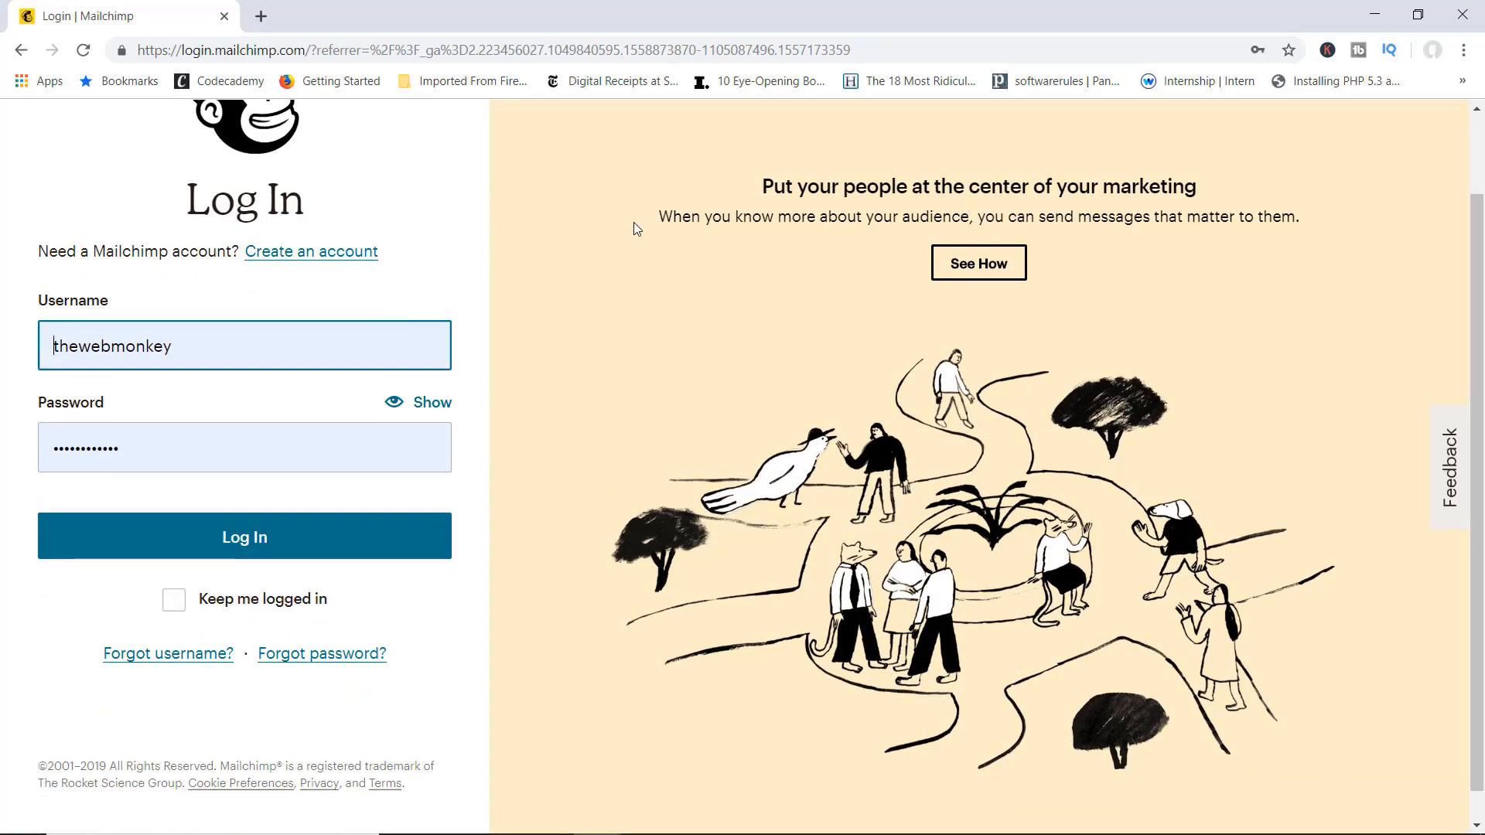
{"action": "scroll", "coordinate": [634, 220], "scroll_direction": "up", "scroll_amount": 1}
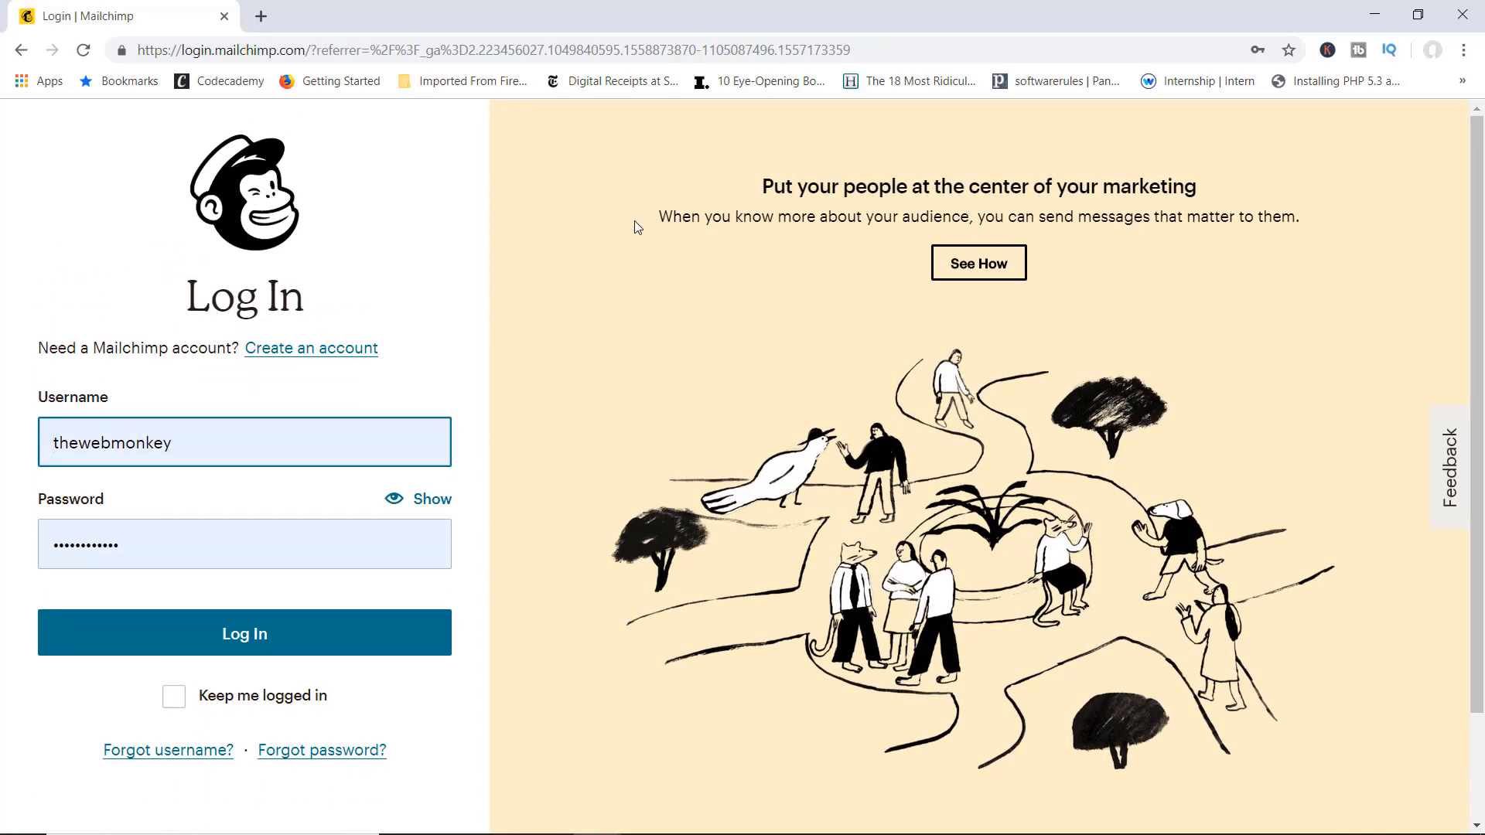
{"action": "left_click", "coordinate": [330, 356]}
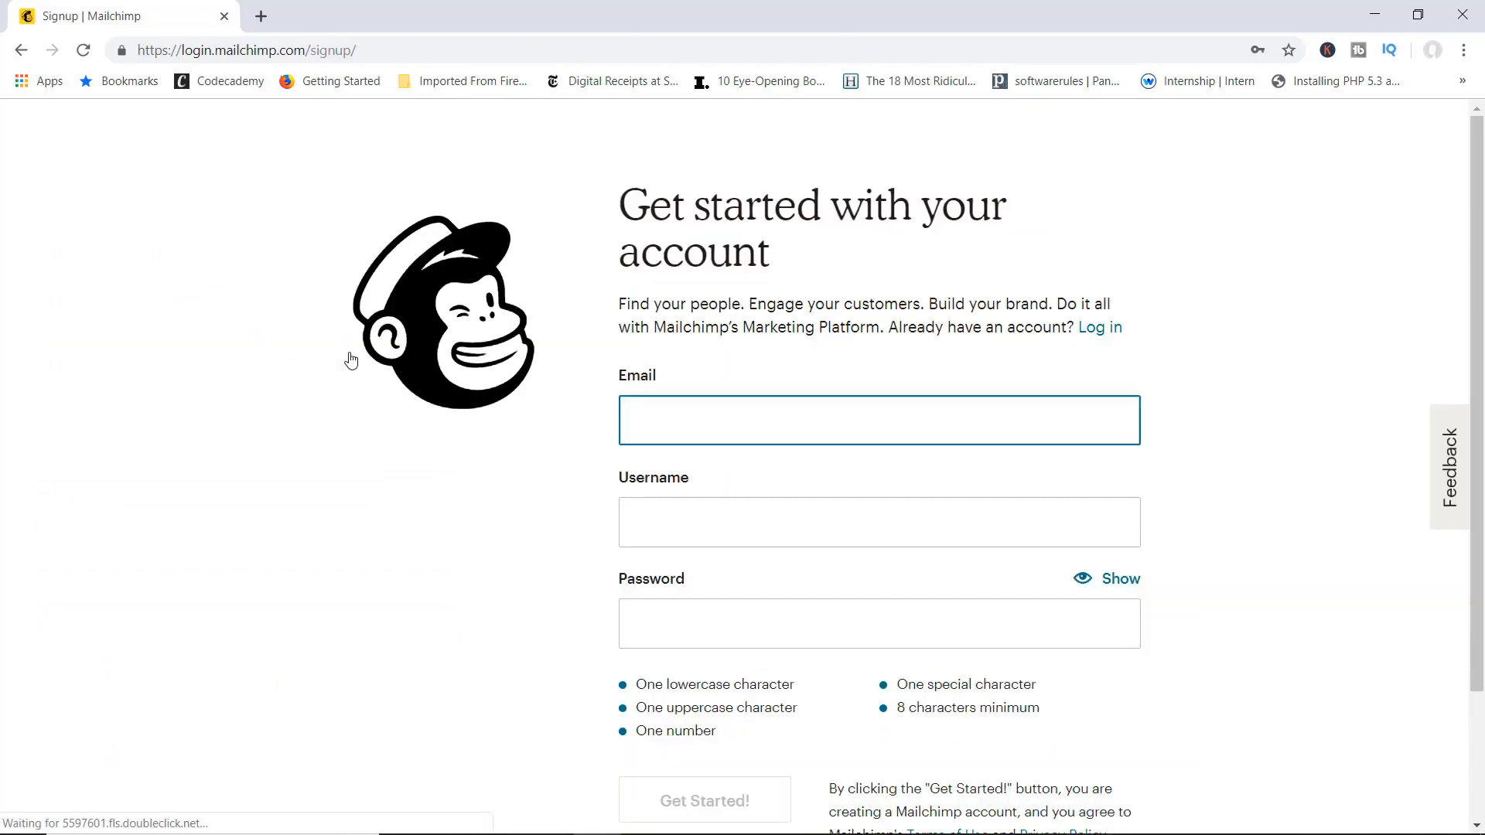
{"action": "type", "text": "dick"}
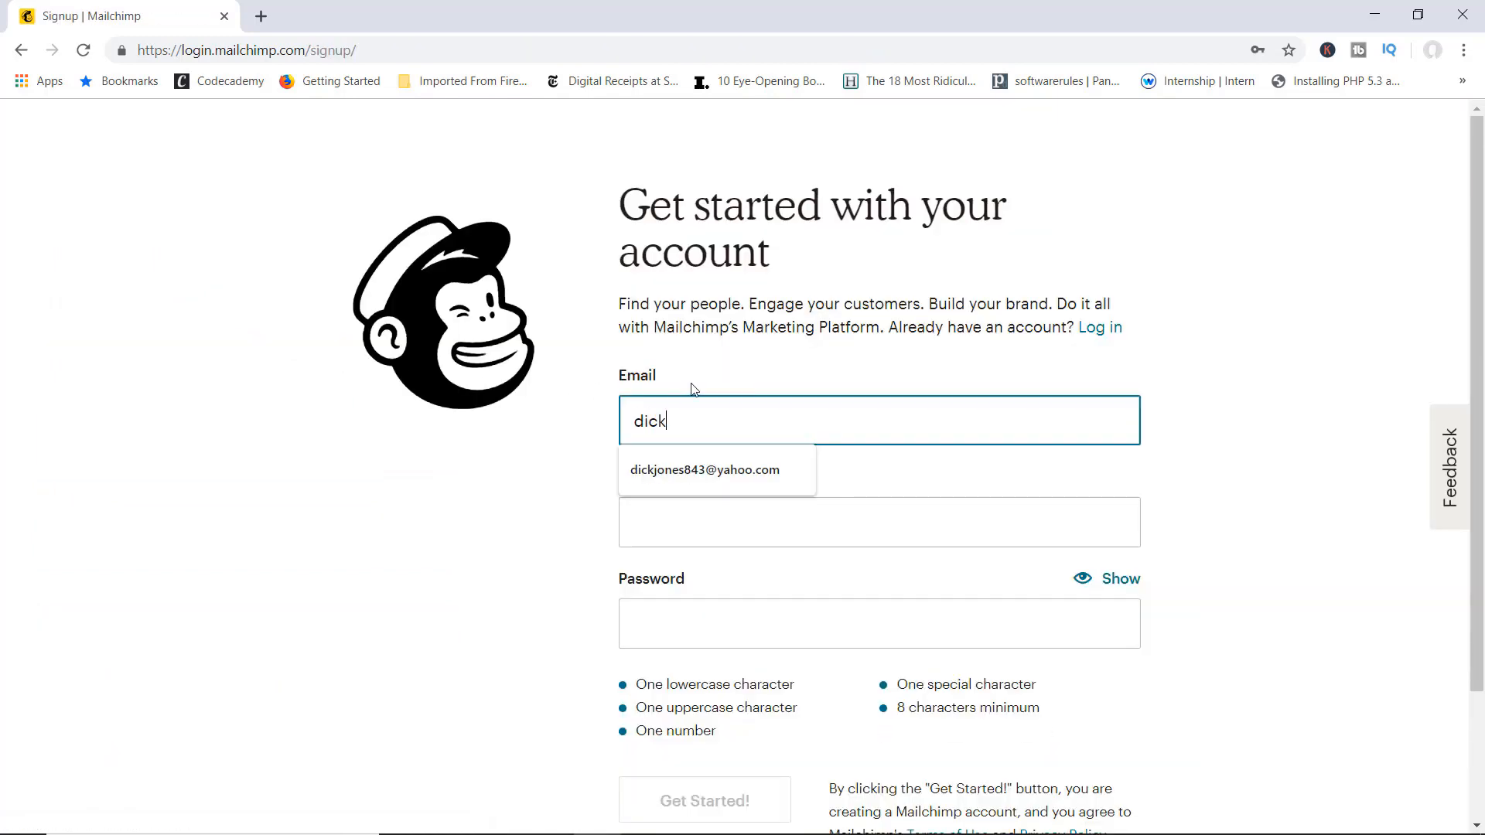
{"action": "key", "text": "Down"}
{"action": "key", "text": "Return"}
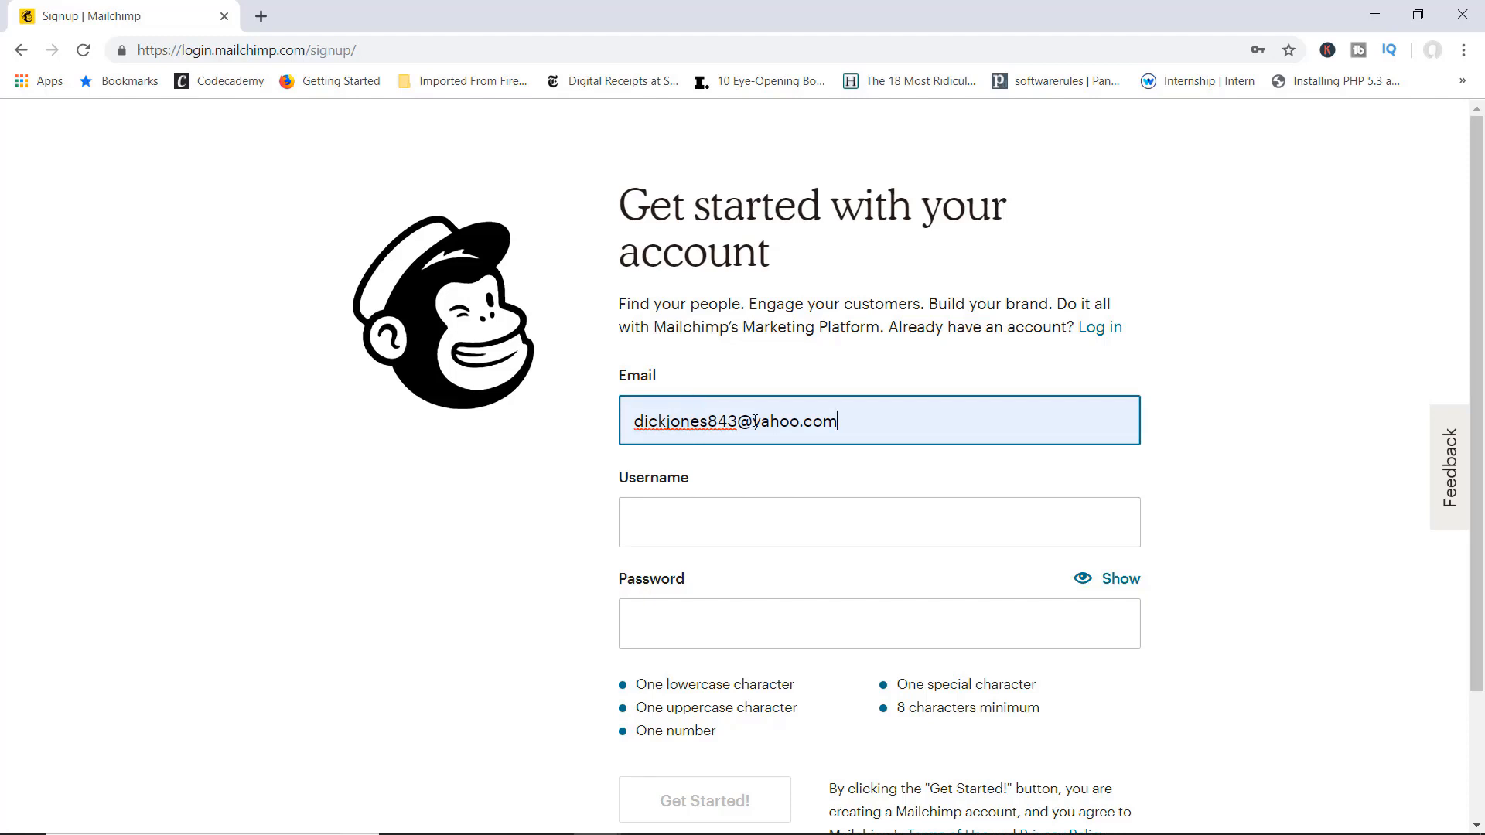
Step: Enter a username and password, submit the signup form, and decline saving the password
{"action": "left_click", "coordinate": [685, 511]}
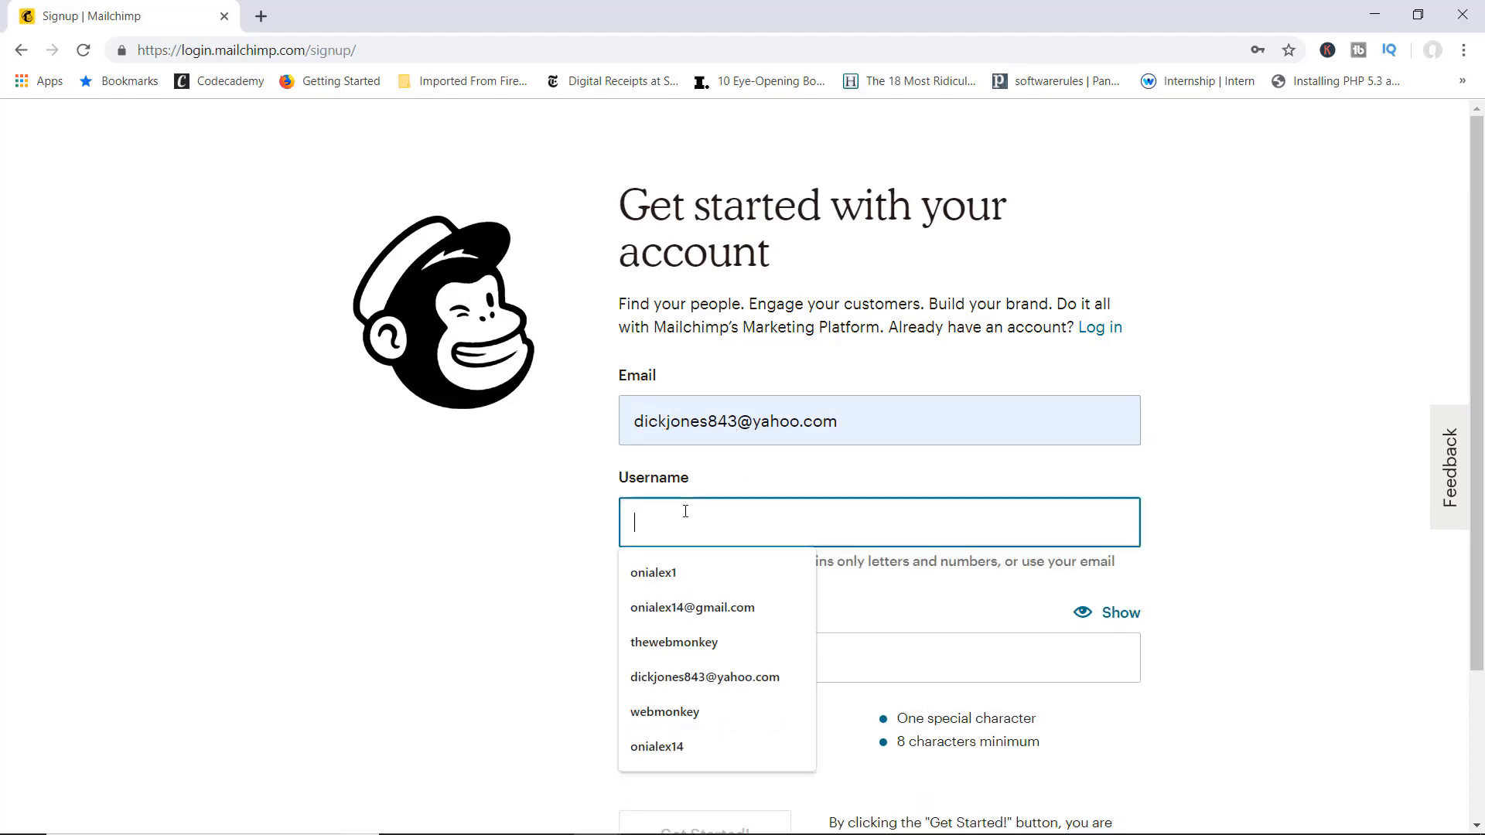
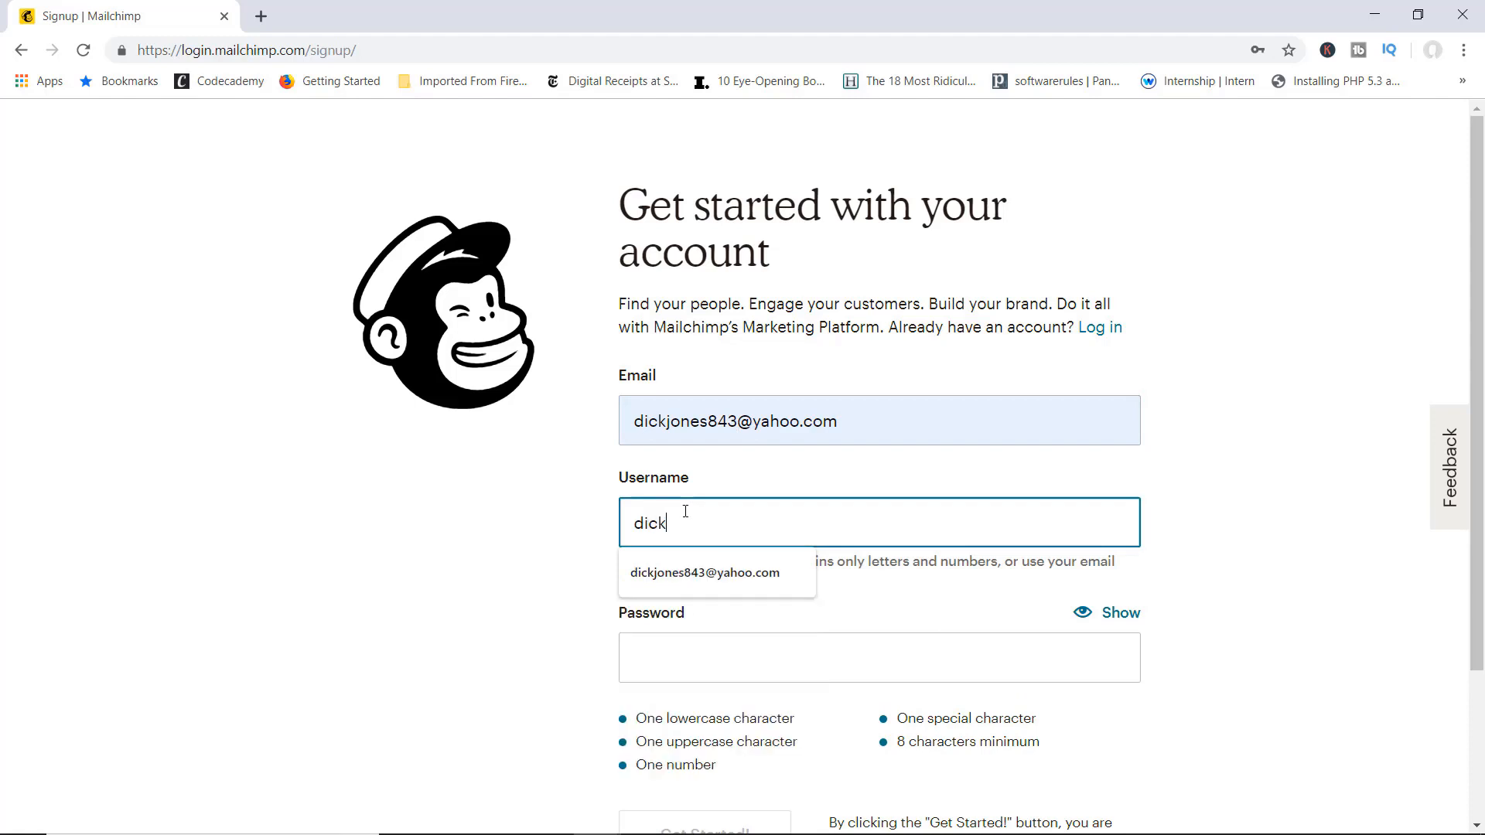
{"action": "left_click", "coordinate": [518, 553]}
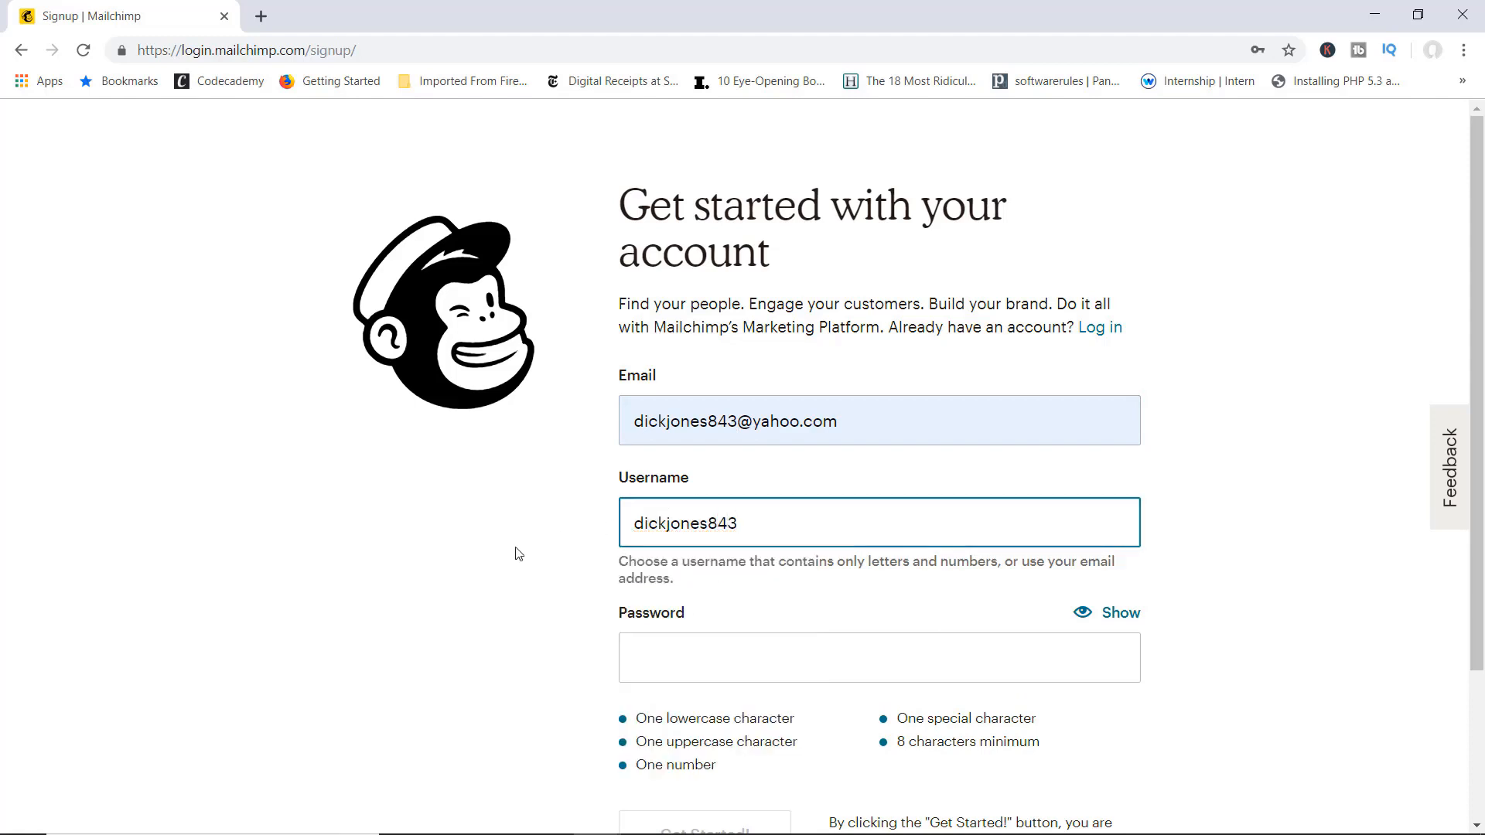
{"action": "left_click", "coordinate": [705, 625]}
{"action": "type", "text": "••••"}
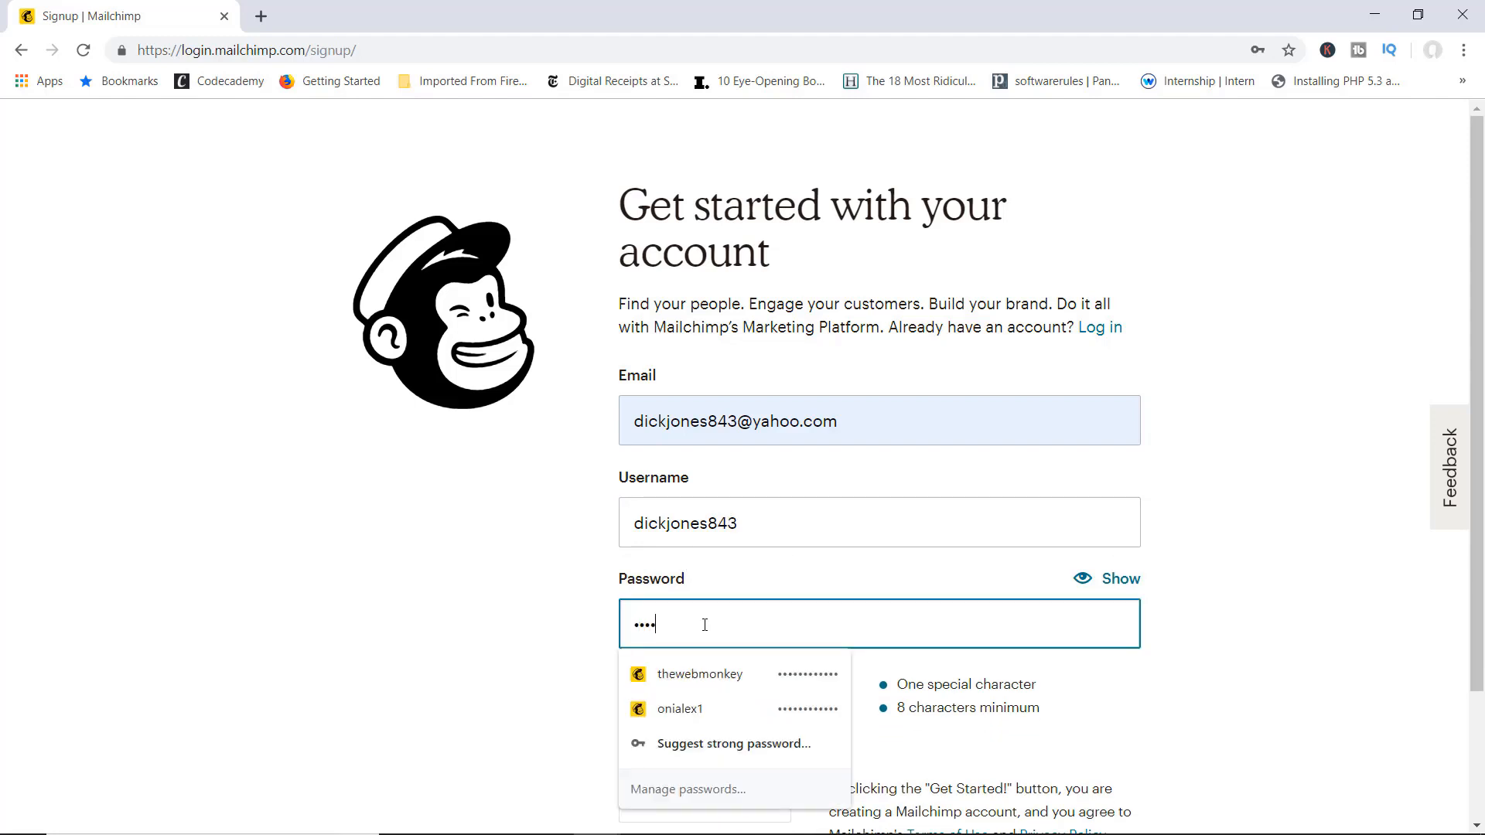
{"action": "type", "text": "••••••••"}
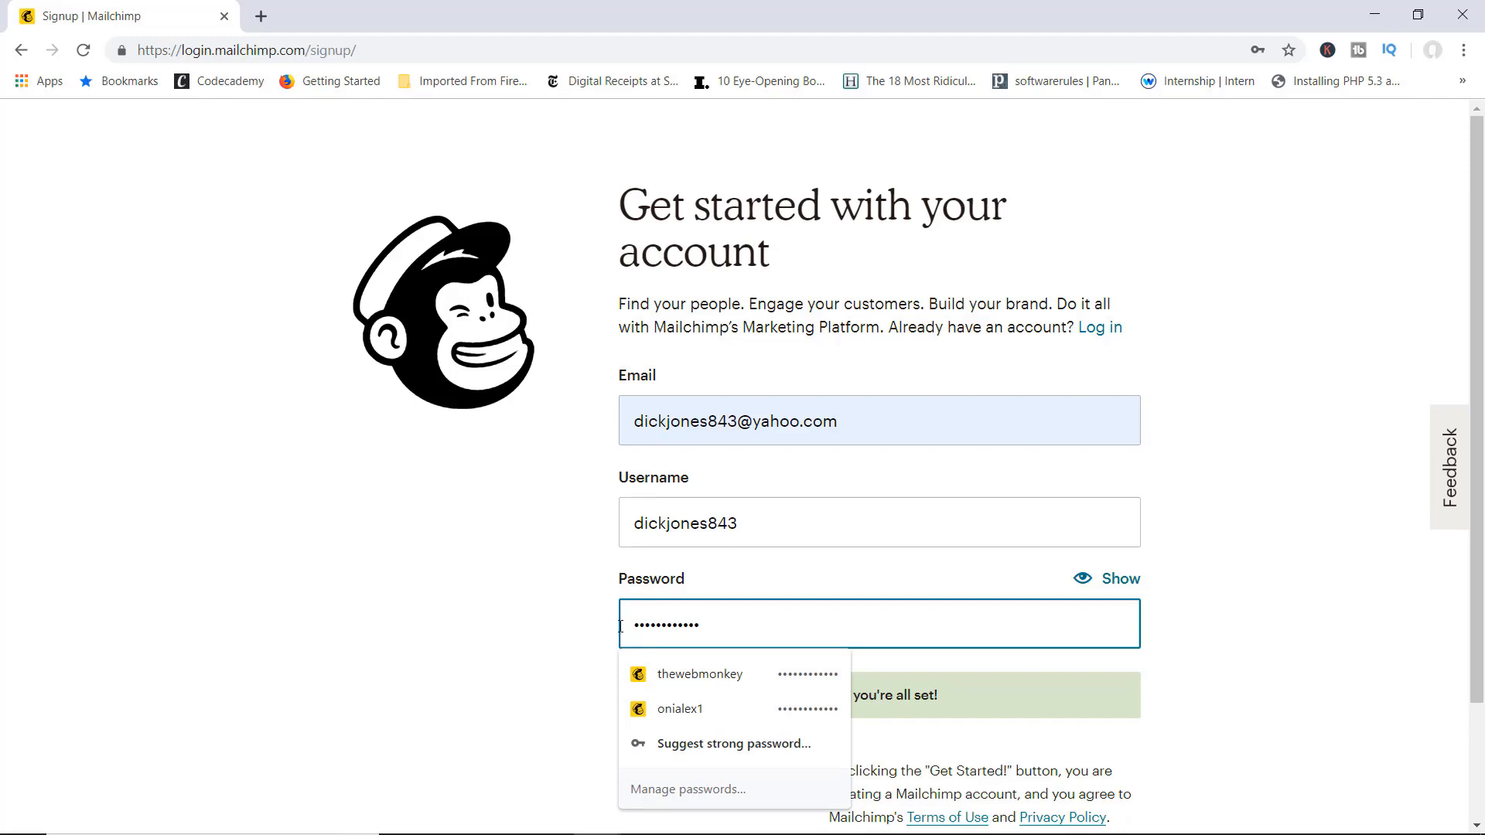
{"action": "left_click", "coordinate": [596, 636]}
{"action": "scroll", "coordinate": [599, 634], "scroll_direction": "down", "scroll_amount": 2}
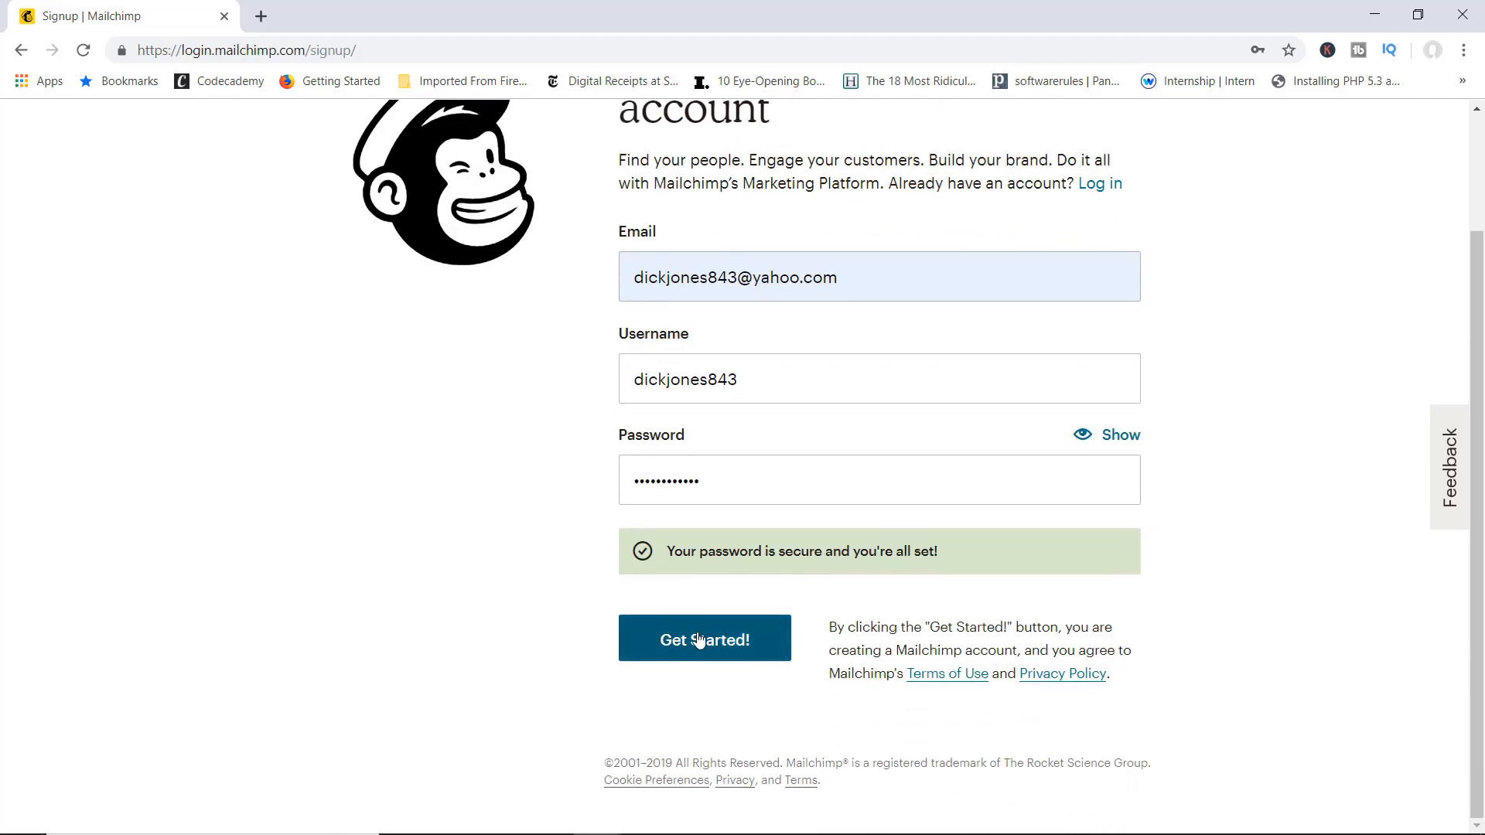
{"action": "left_click", "coordinate": [699, 640]}
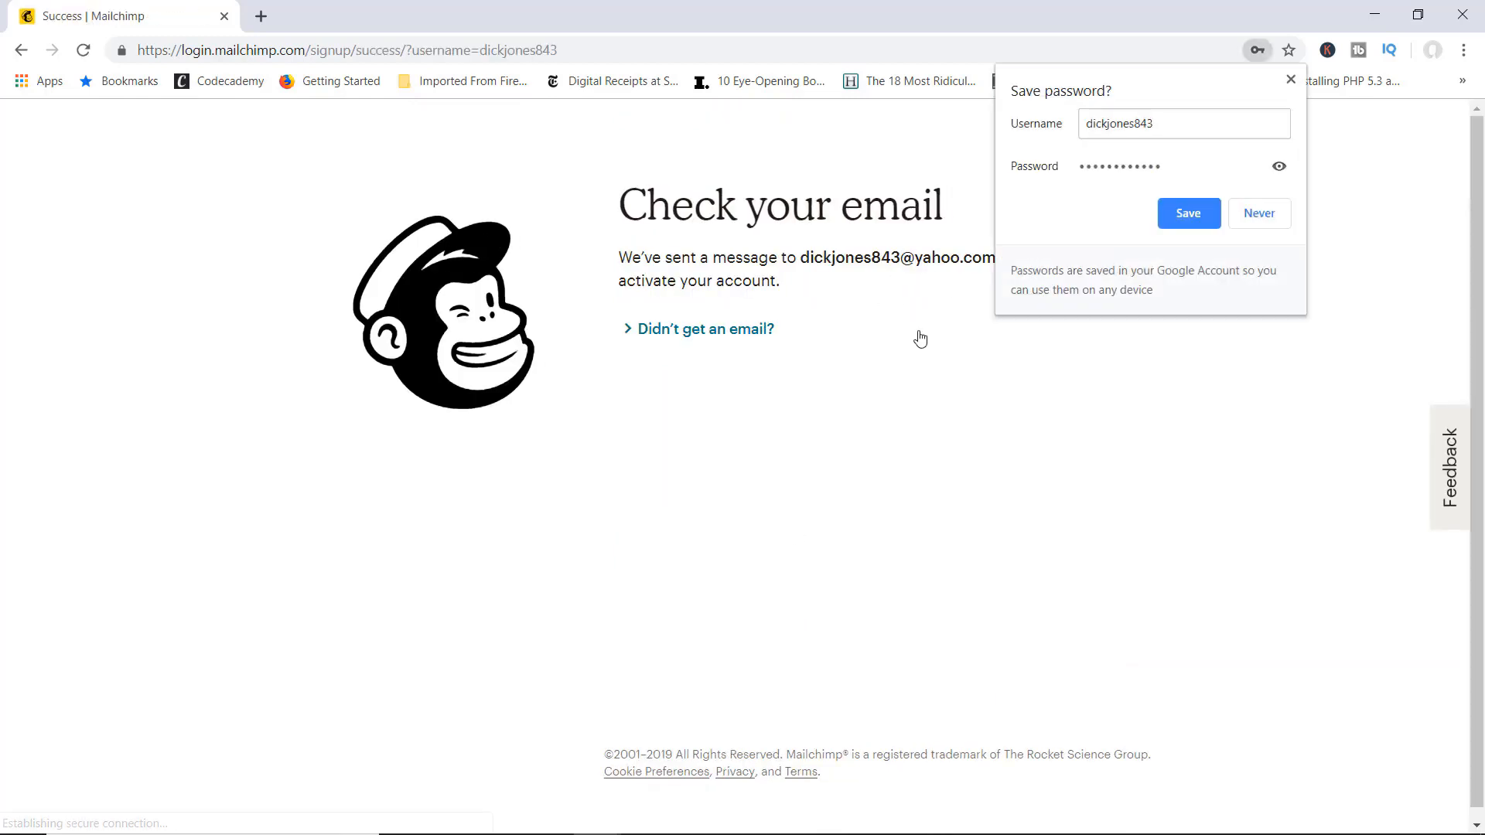
{"action": "left_click", "coordinate": [1262, 221]}
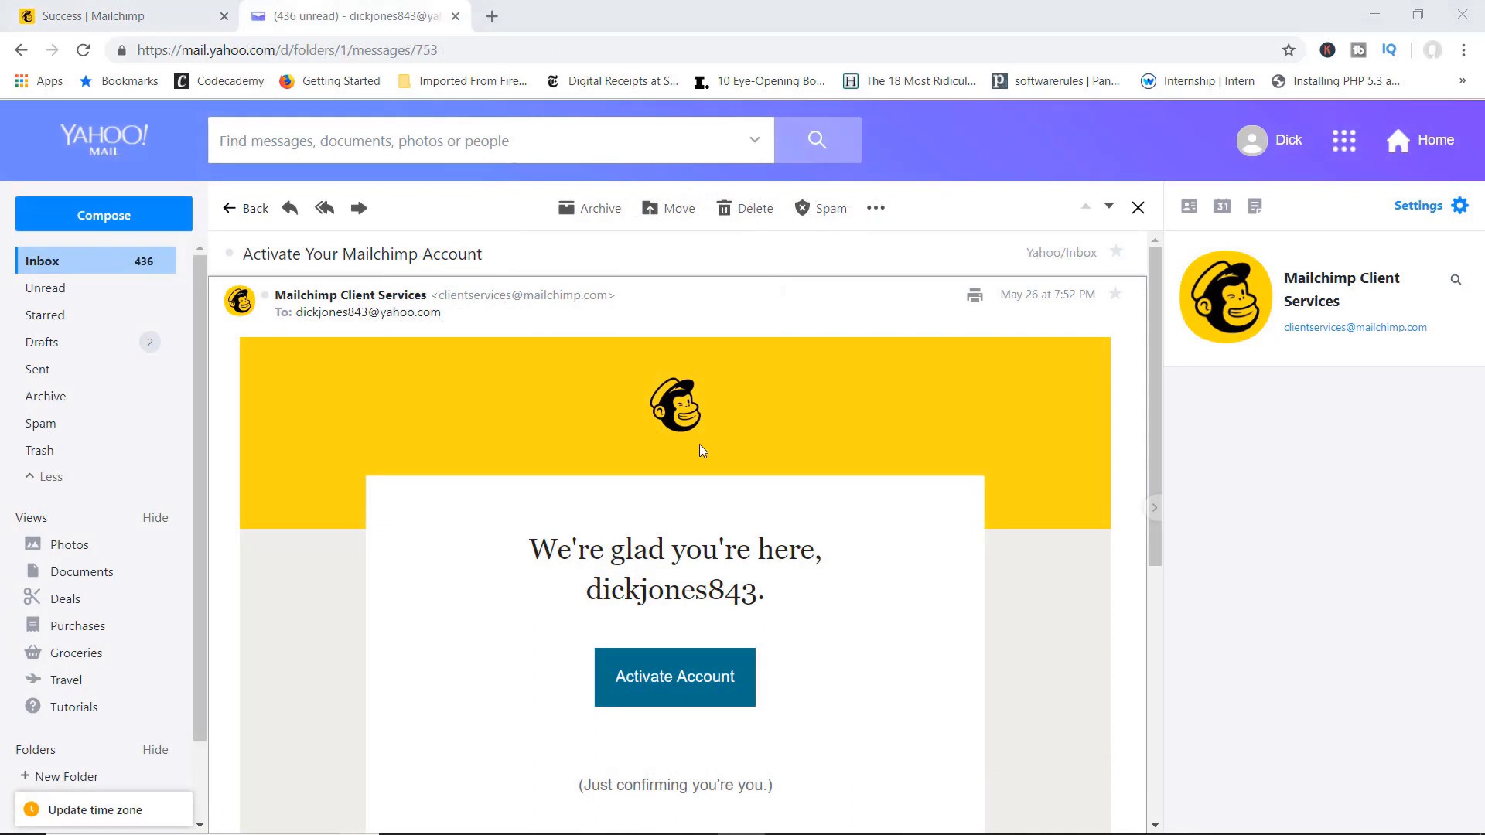
Step: Scroll through the Mailchimp activation e-mail to reach the Activate Account button
{"action": "scroll", "coordinate": [699, 447], "scroll_direction": "down", "scroll_amount": 3}
{"action": "scroll", "coordinate": [700, 447], "scroll_direction": "up", "scroll_amount": 1}
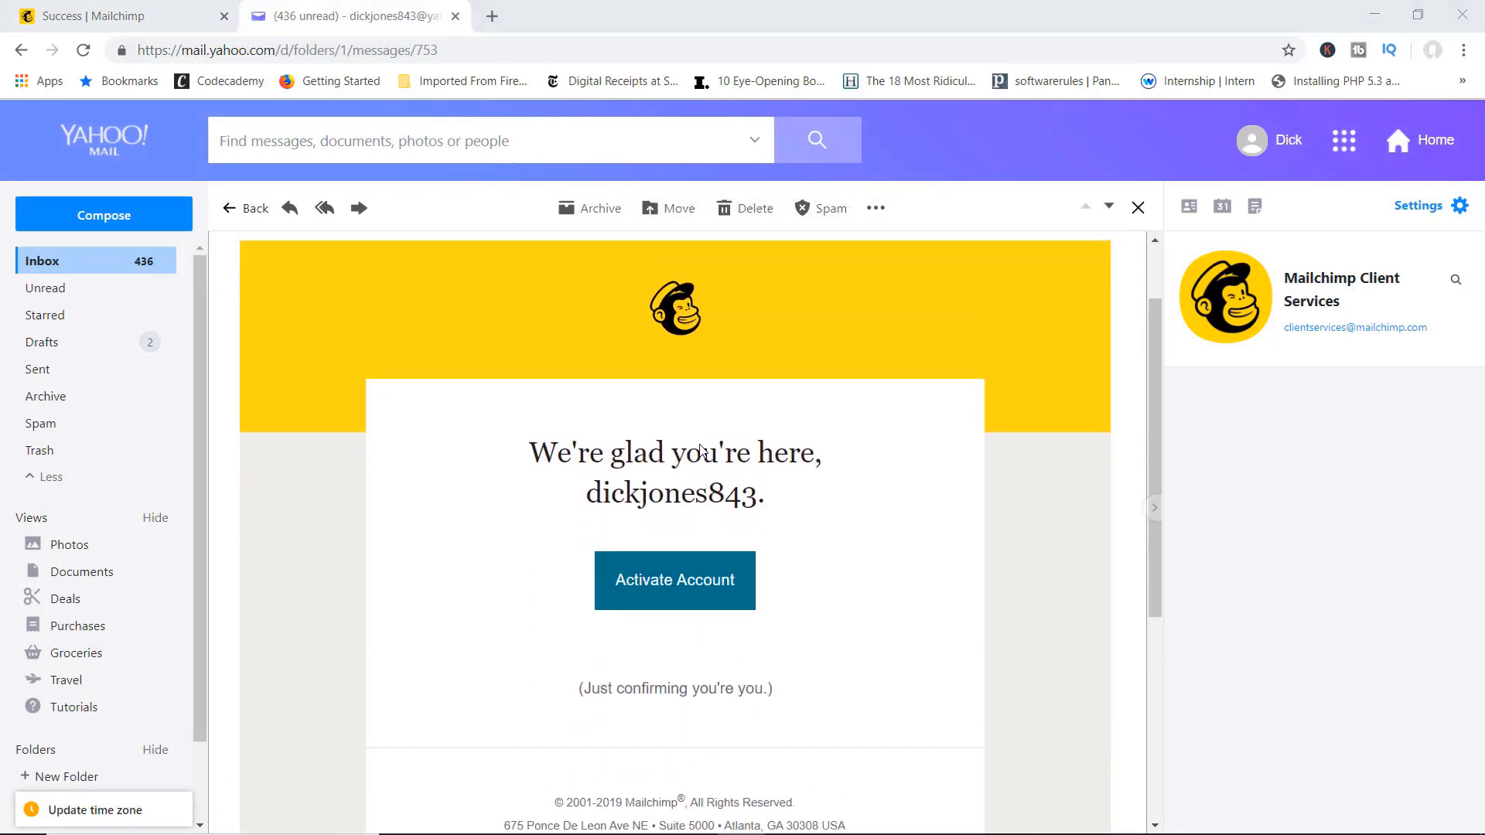
{"action": "scroll", "coordinate": [700, 448], "scroll_direction": "up", "scroll_amount": 1}
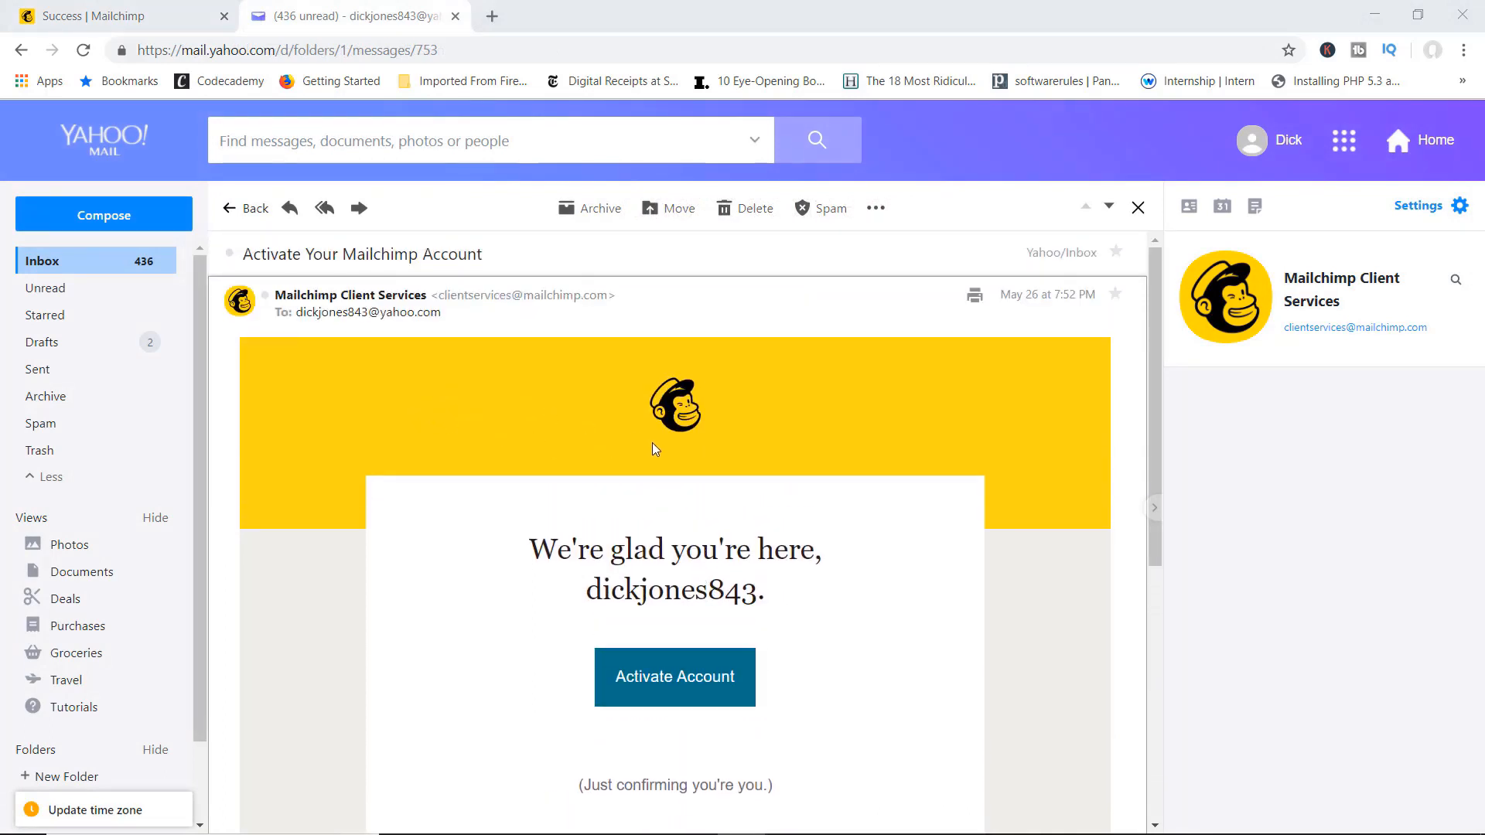
{"action": "scroll", "coordinate": [654, 443], "scroll_direction": "down", "scroll_amount": 2}
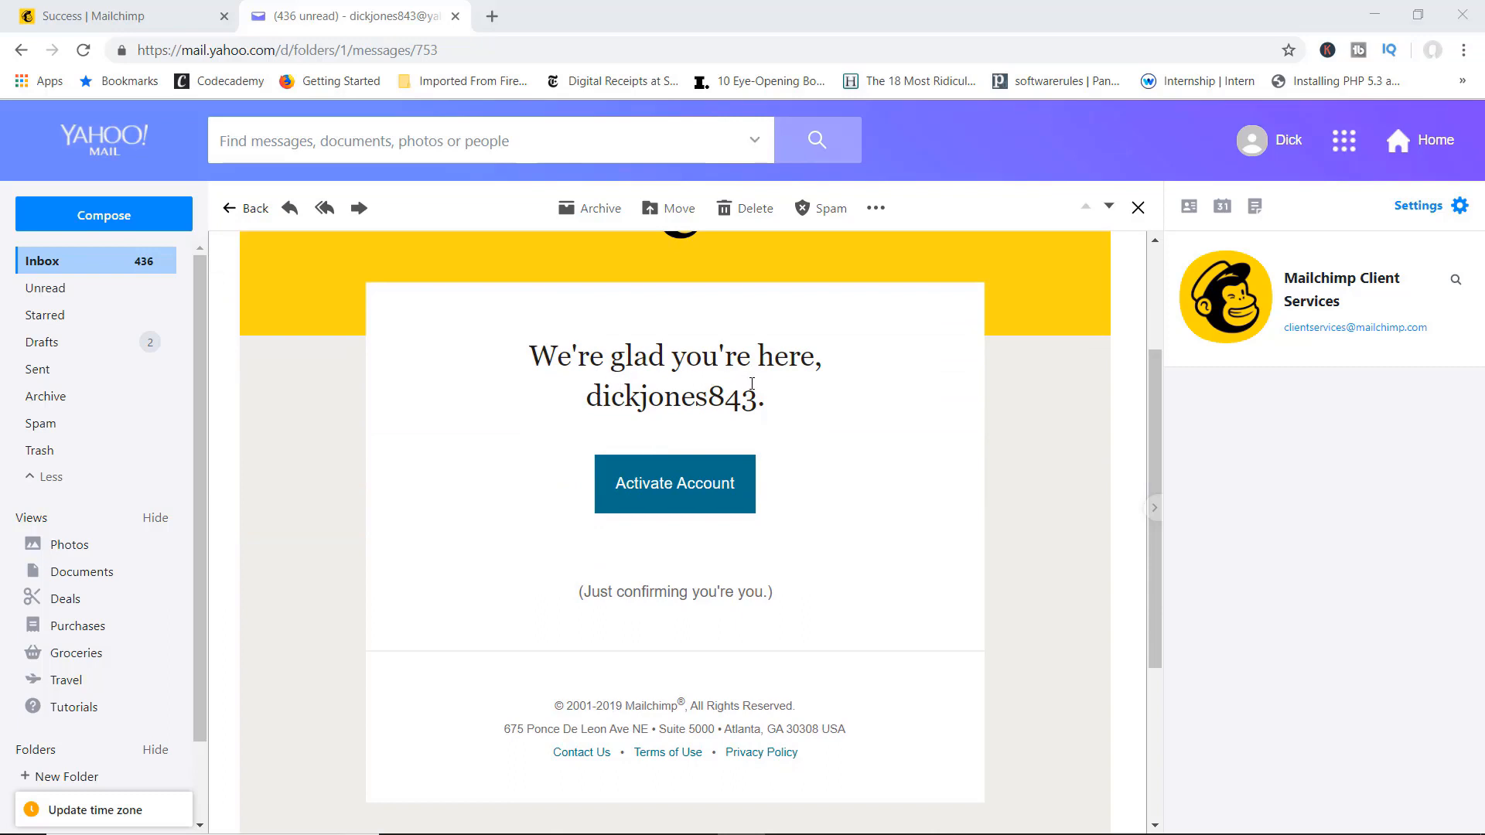
Step: Activate the account, pass the robot check and choose the Free plan
{"action": "left_click", "coordinate": [661, 493]}
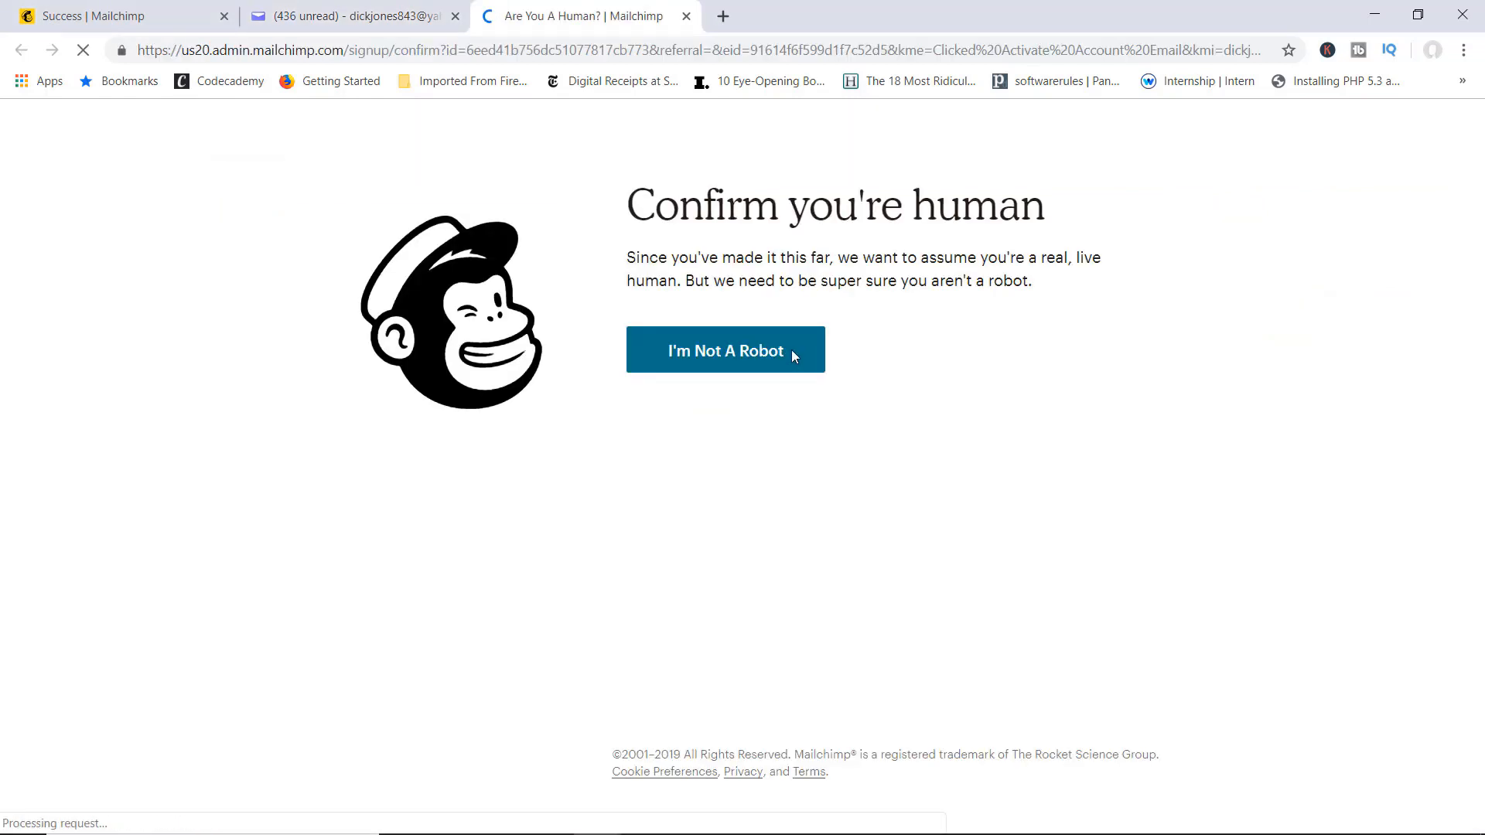
{"action": "left_click", "coordinate": [725, 357]}
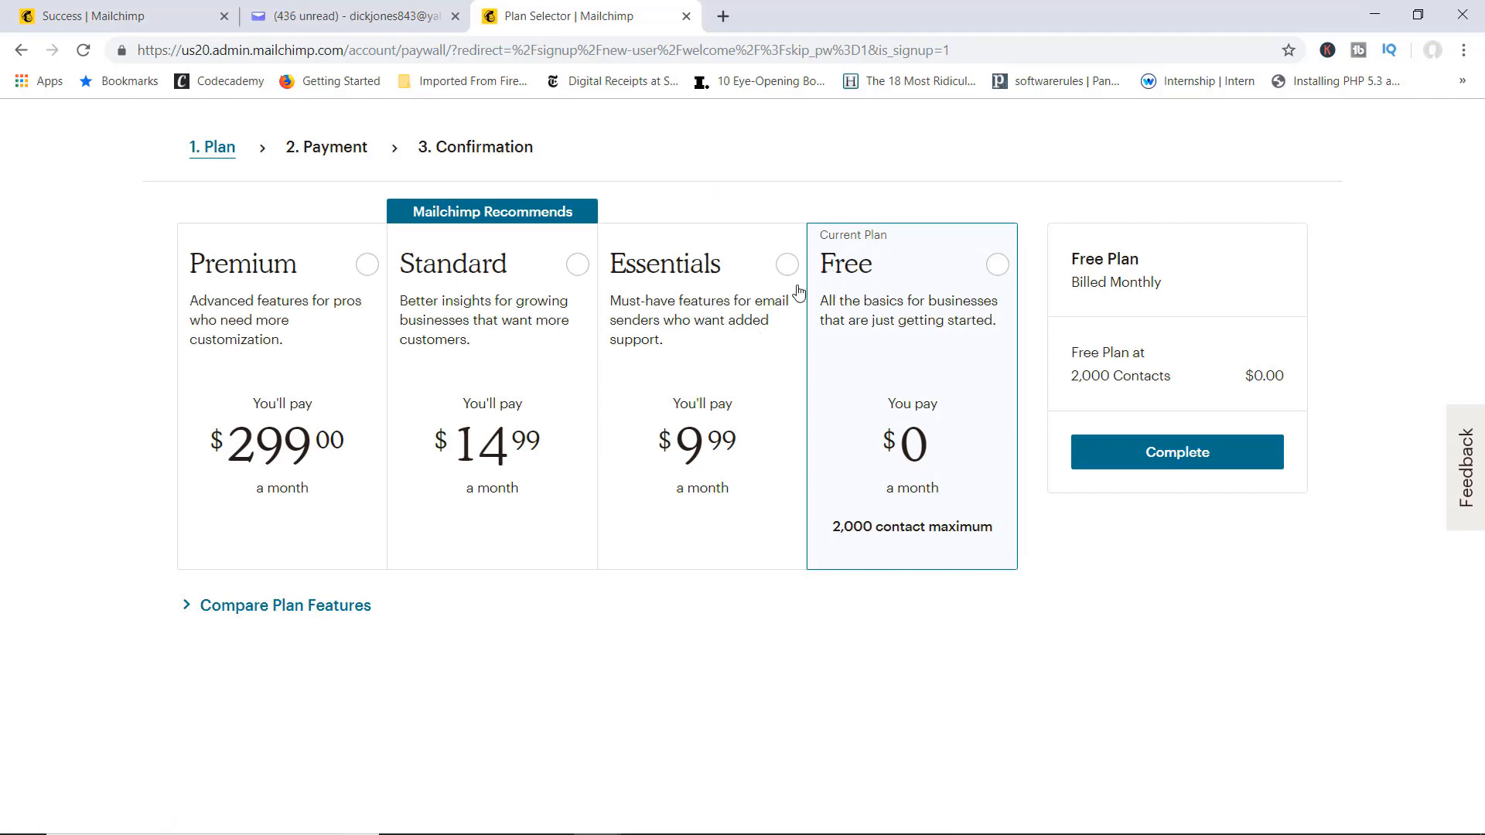
{"action": "left_click", "coordinate": [995, 268]}
{"action": "left_click", "coordinate": [1177, 456]}
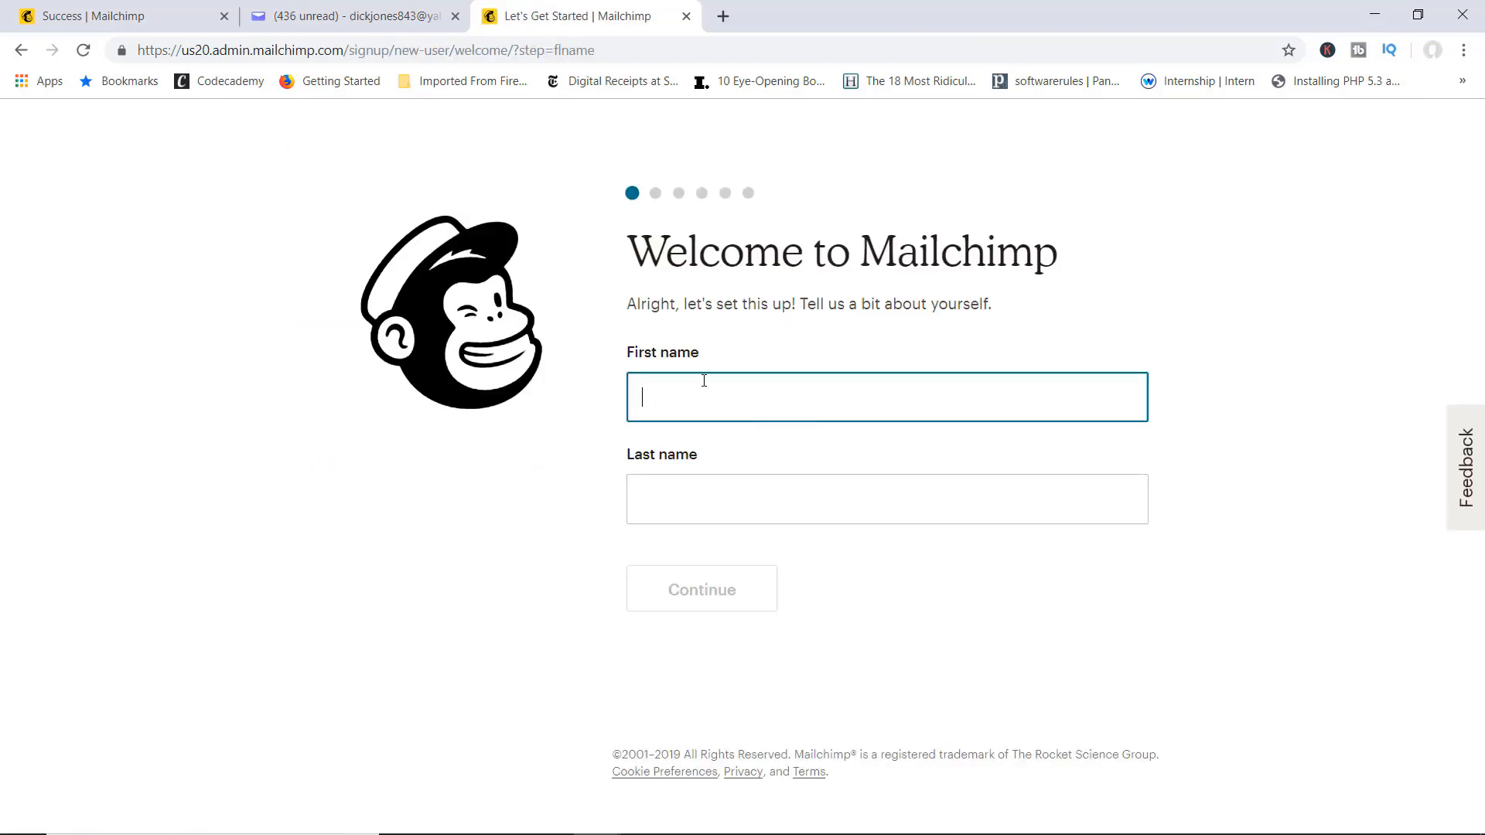
Step: Enter the owner's first and last name and continue to business details
{"action": "key", "text": "Tab"}
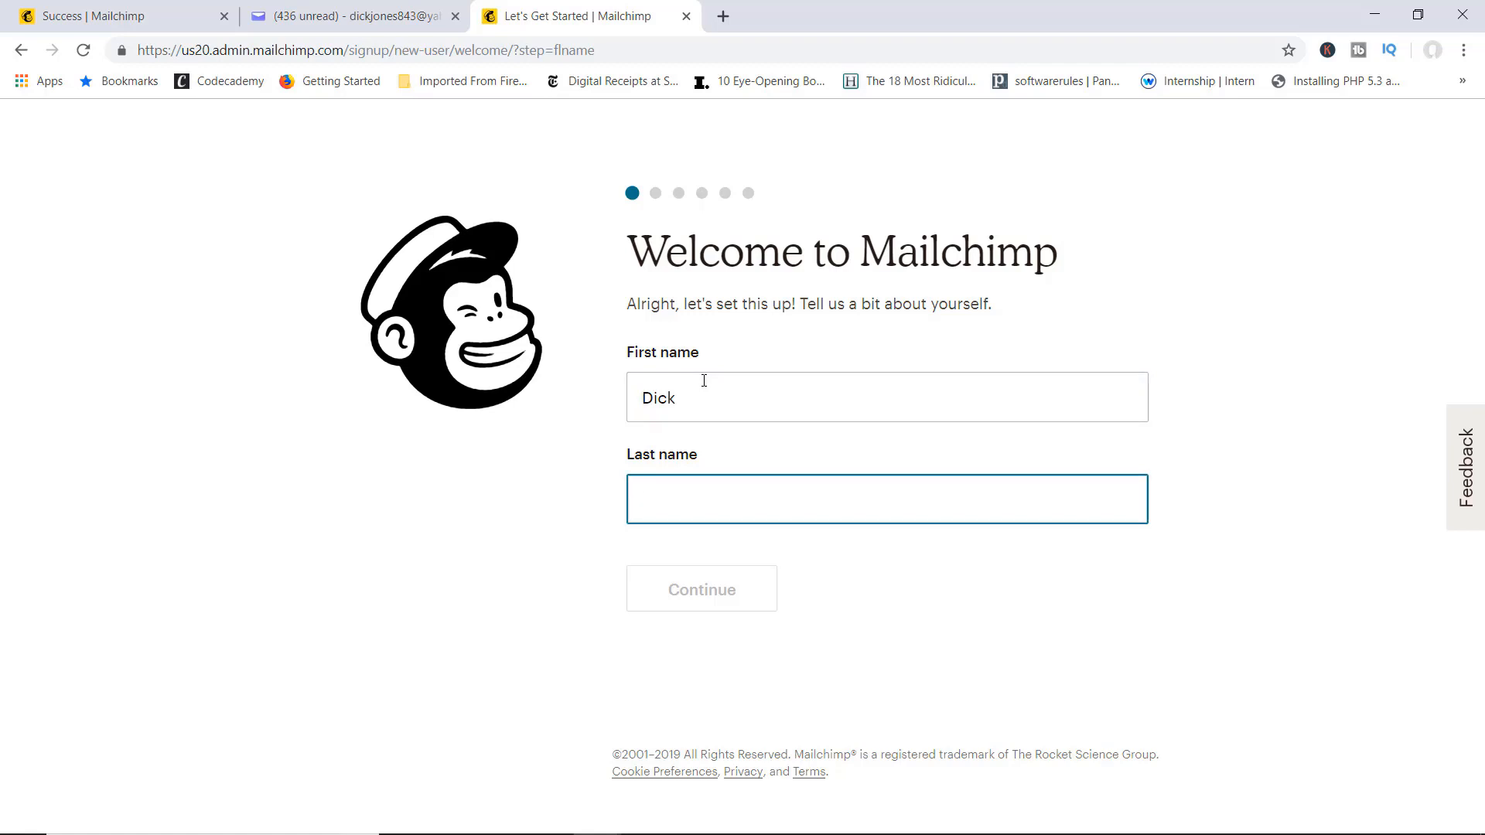
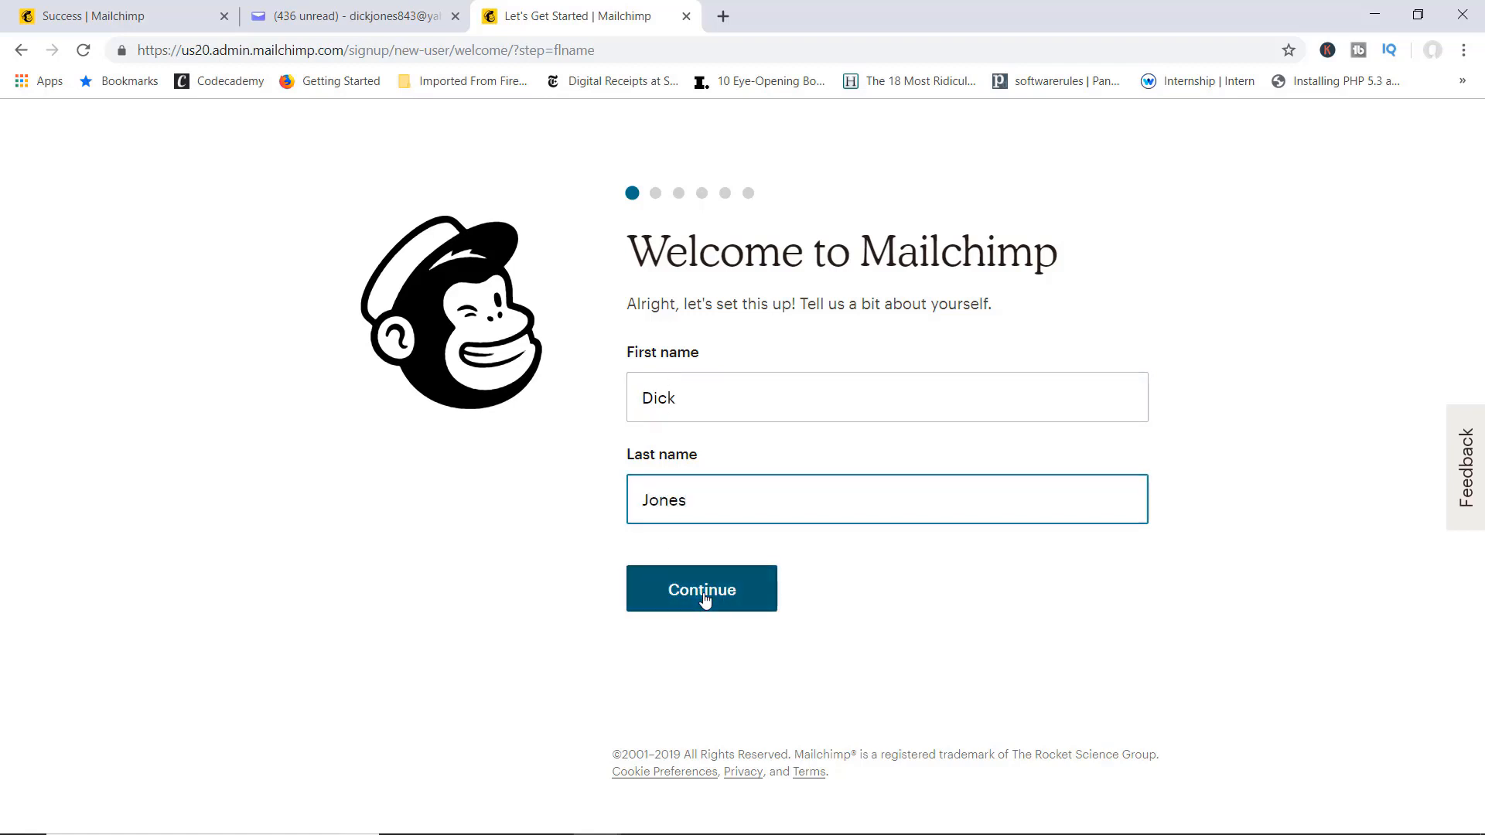
{"action": "left_click", "coordinate": [701, 589]}
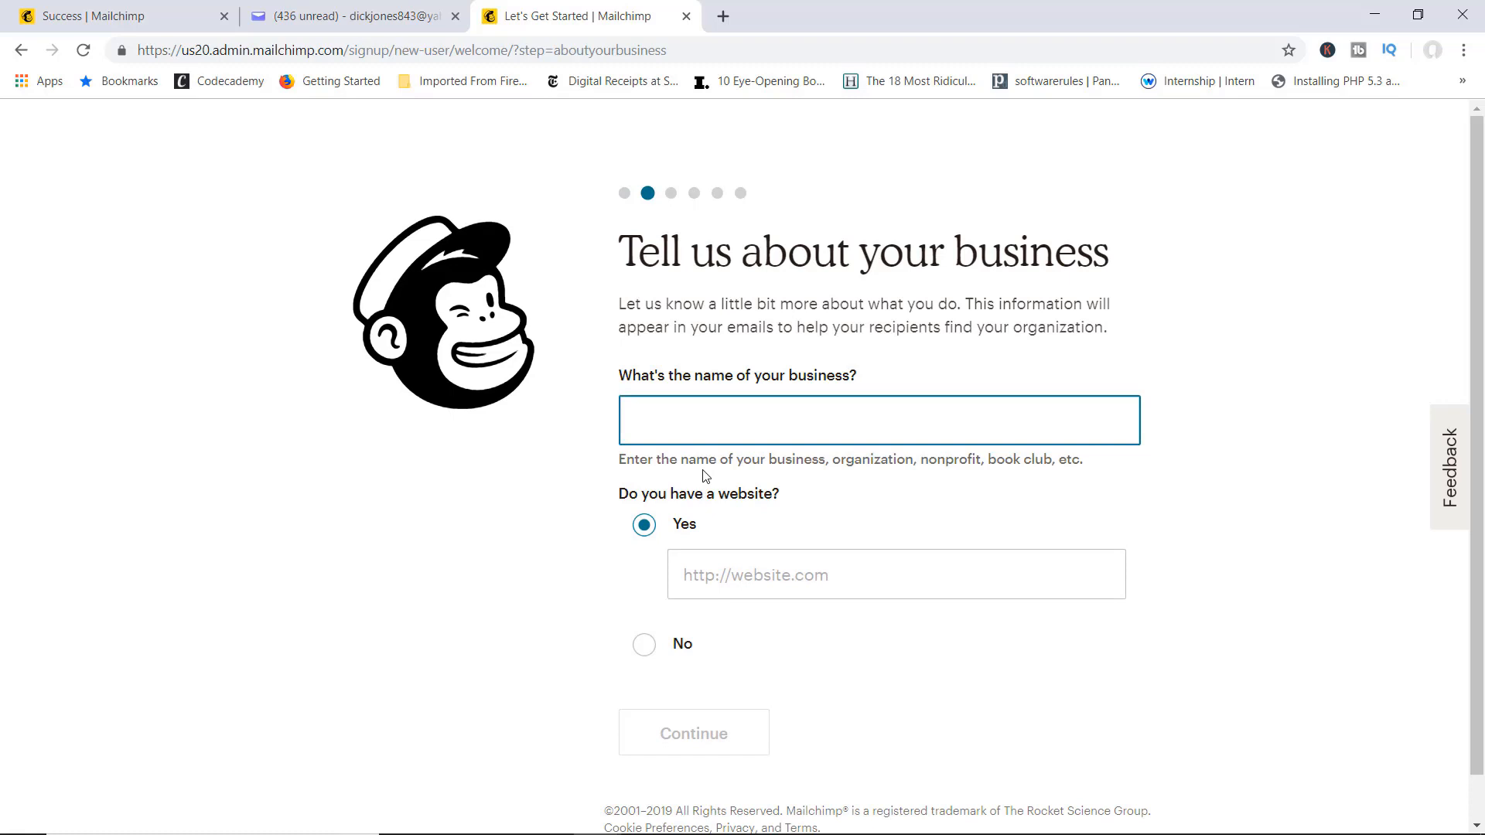
{"action": "type", "text": "Web Monkey Studios"}
{"action": "scroll", "coordinate": [785, 512], "scroll_direction": "down", "scroll_amount": 1}
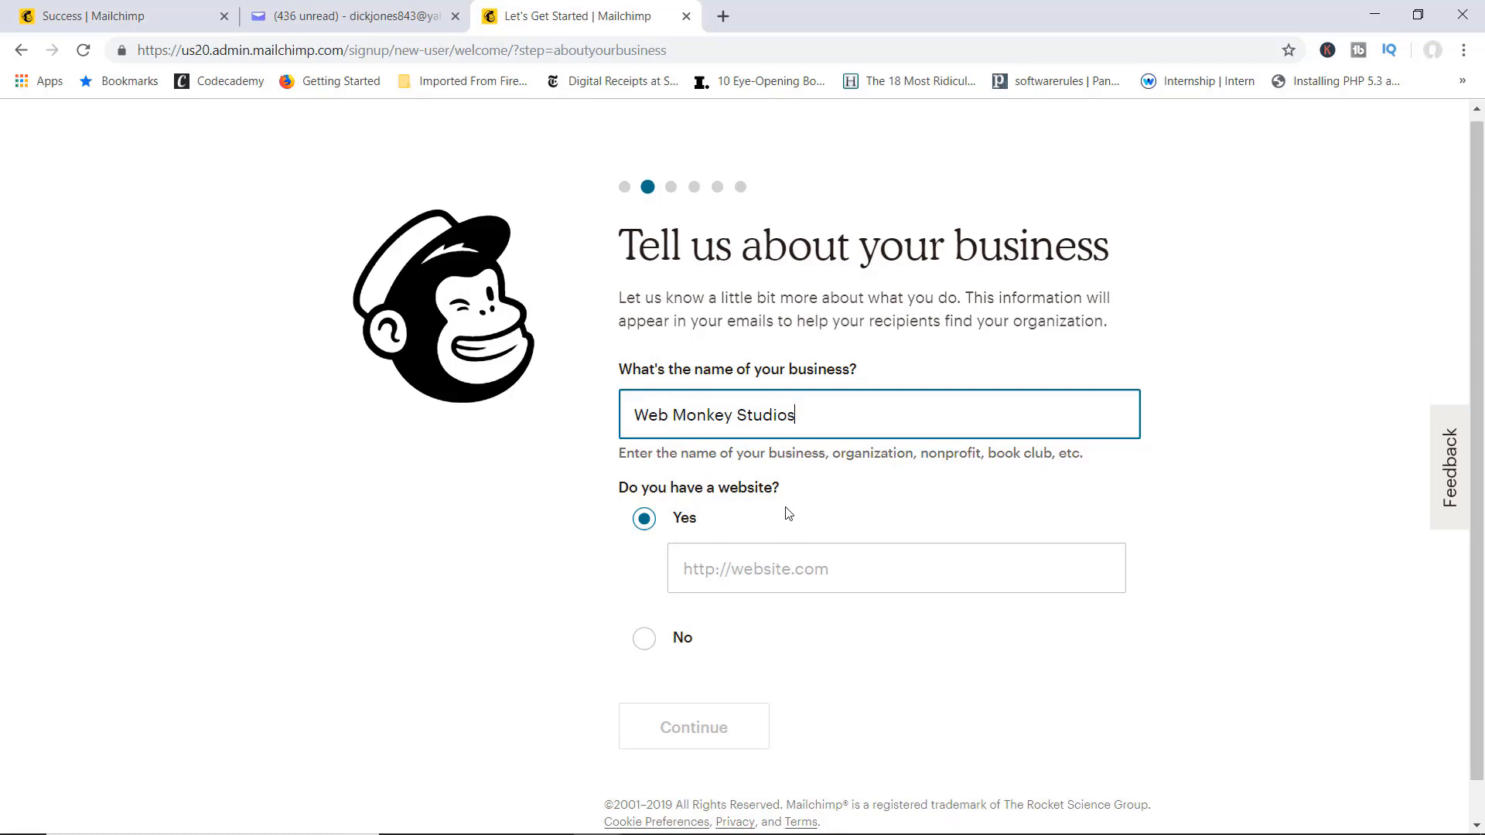
{"action": "left_click", "coordinate": [775, 526]}
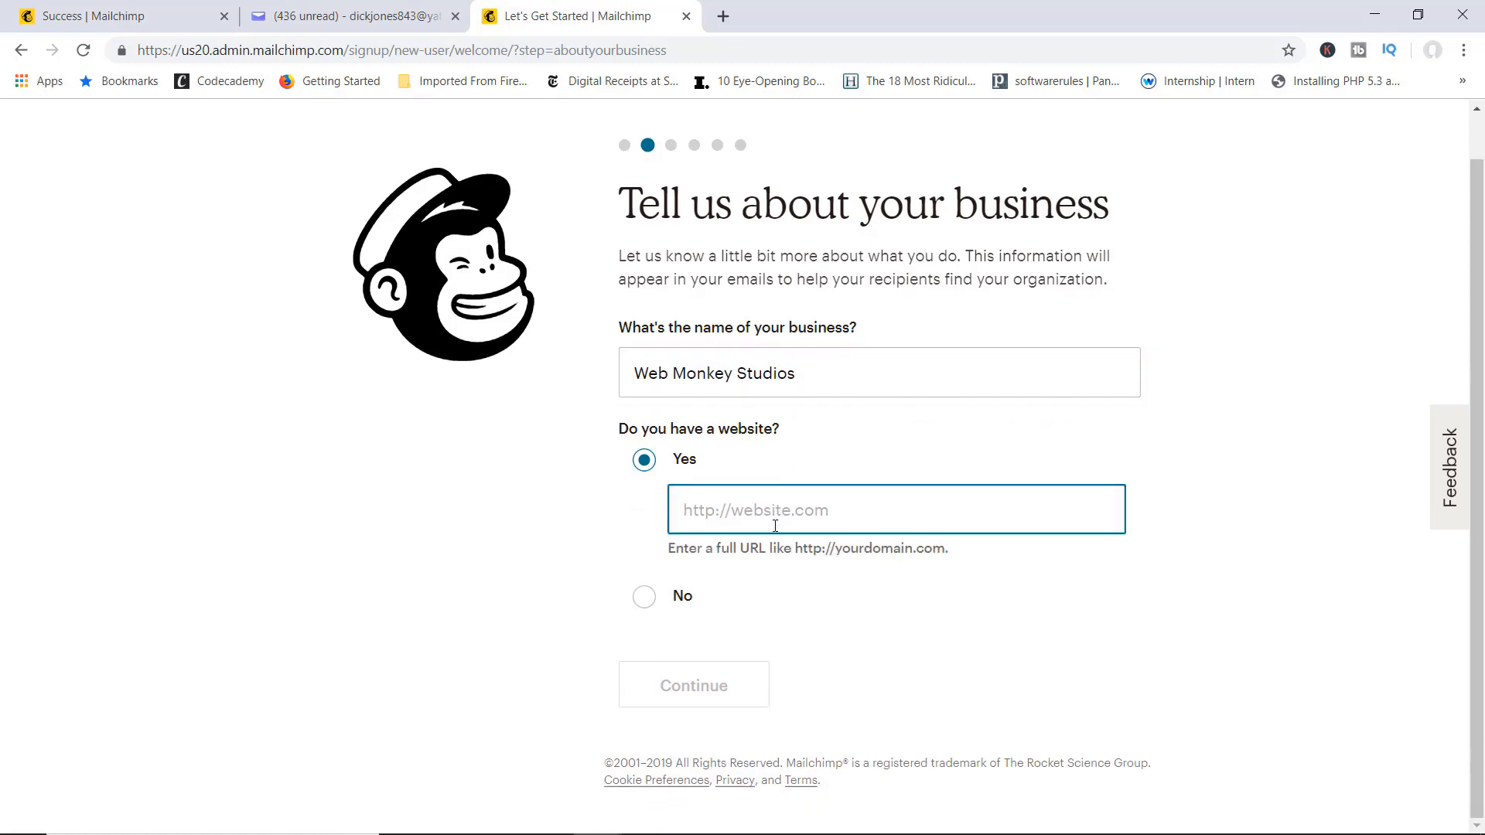
{"action": "type", "text": "thewebmo"}
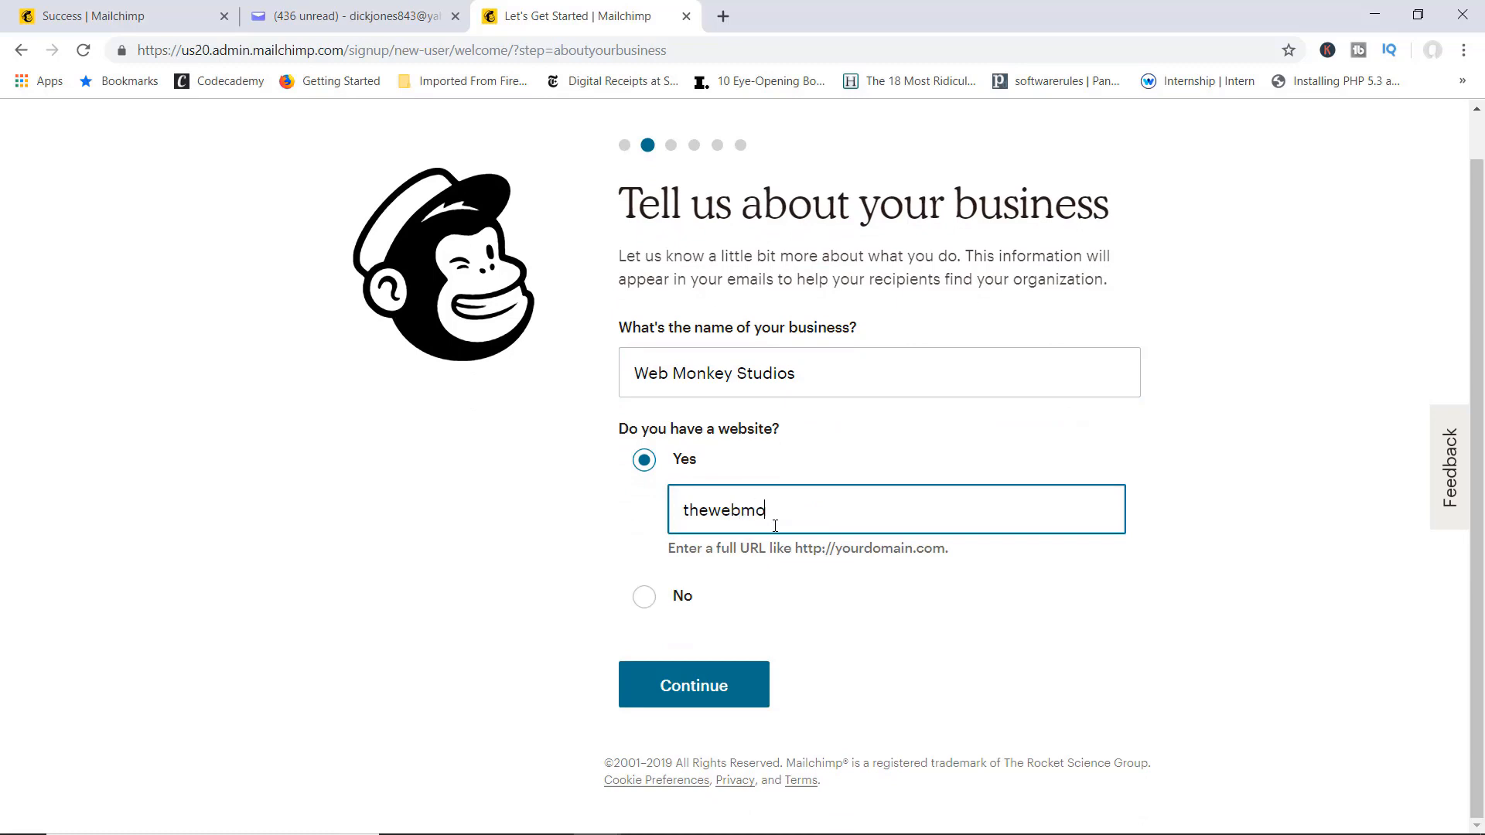
{"action": "type", "text": "nkeyonline.com"}
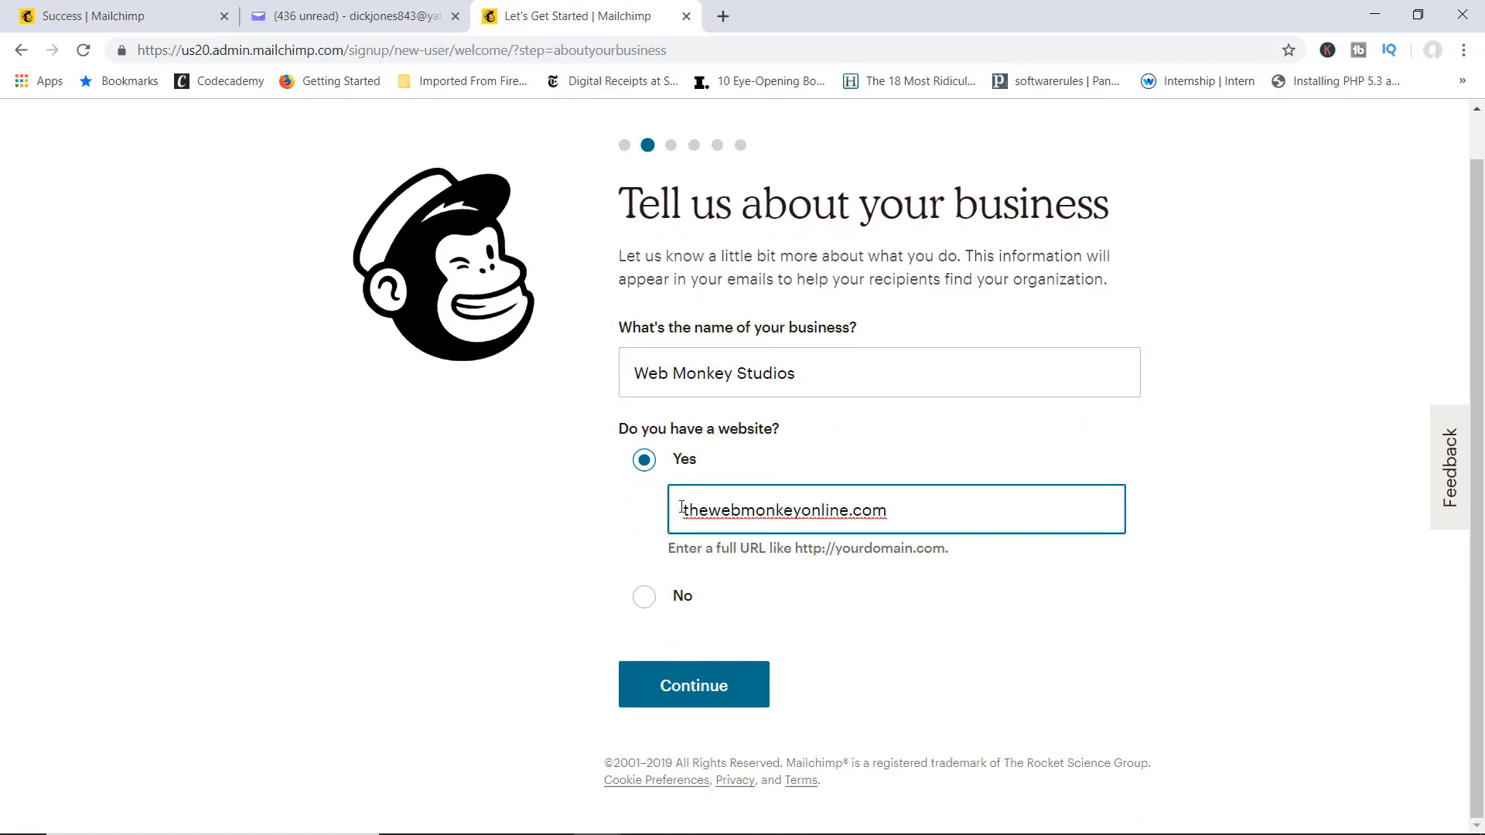
{"action": "left_click", "coordinate": [683, 510]}
{"action": "type", "text": "http"}
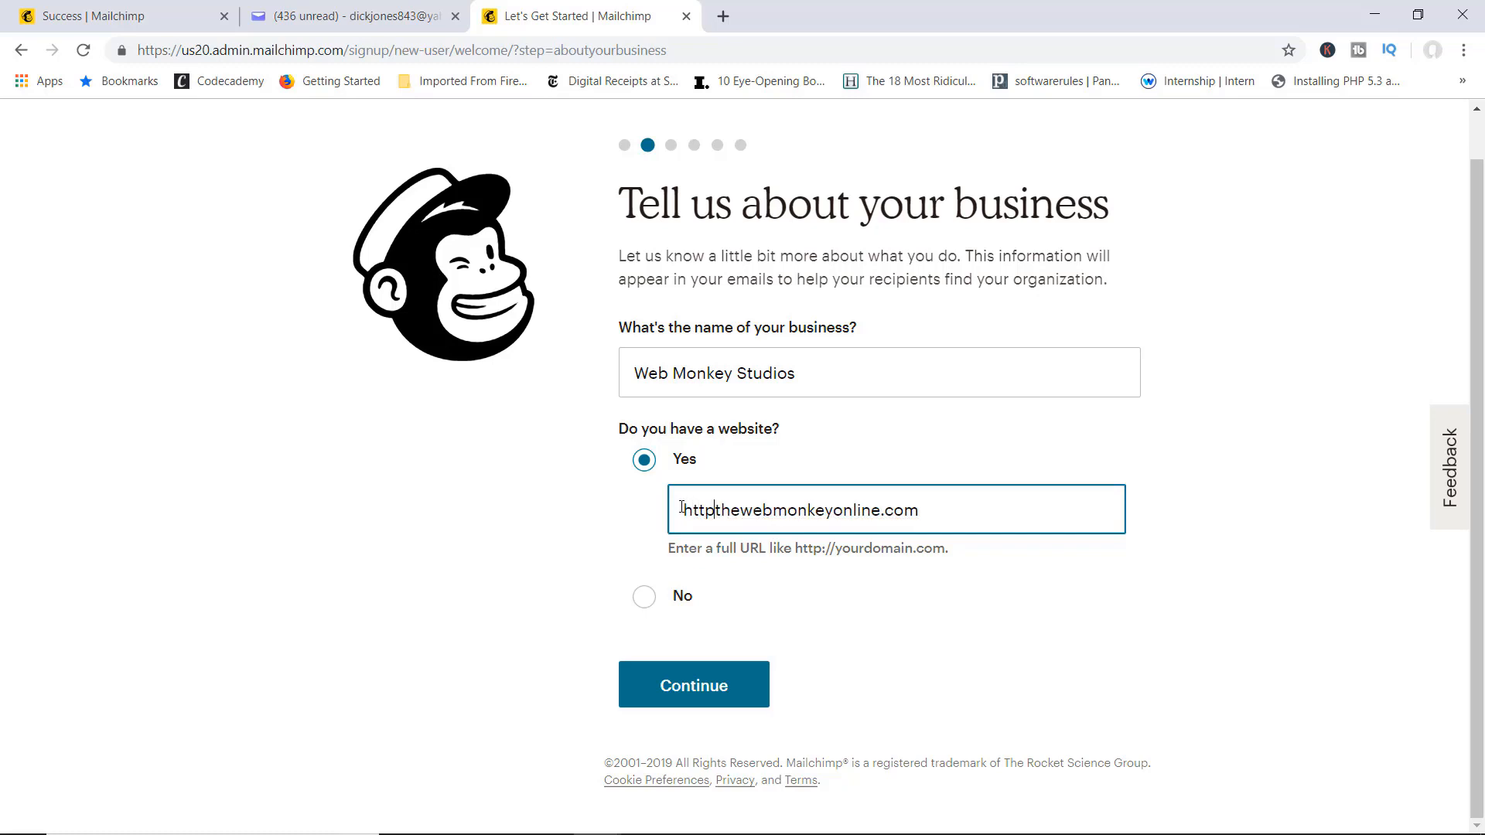
{"action": "type", "text": ":"}
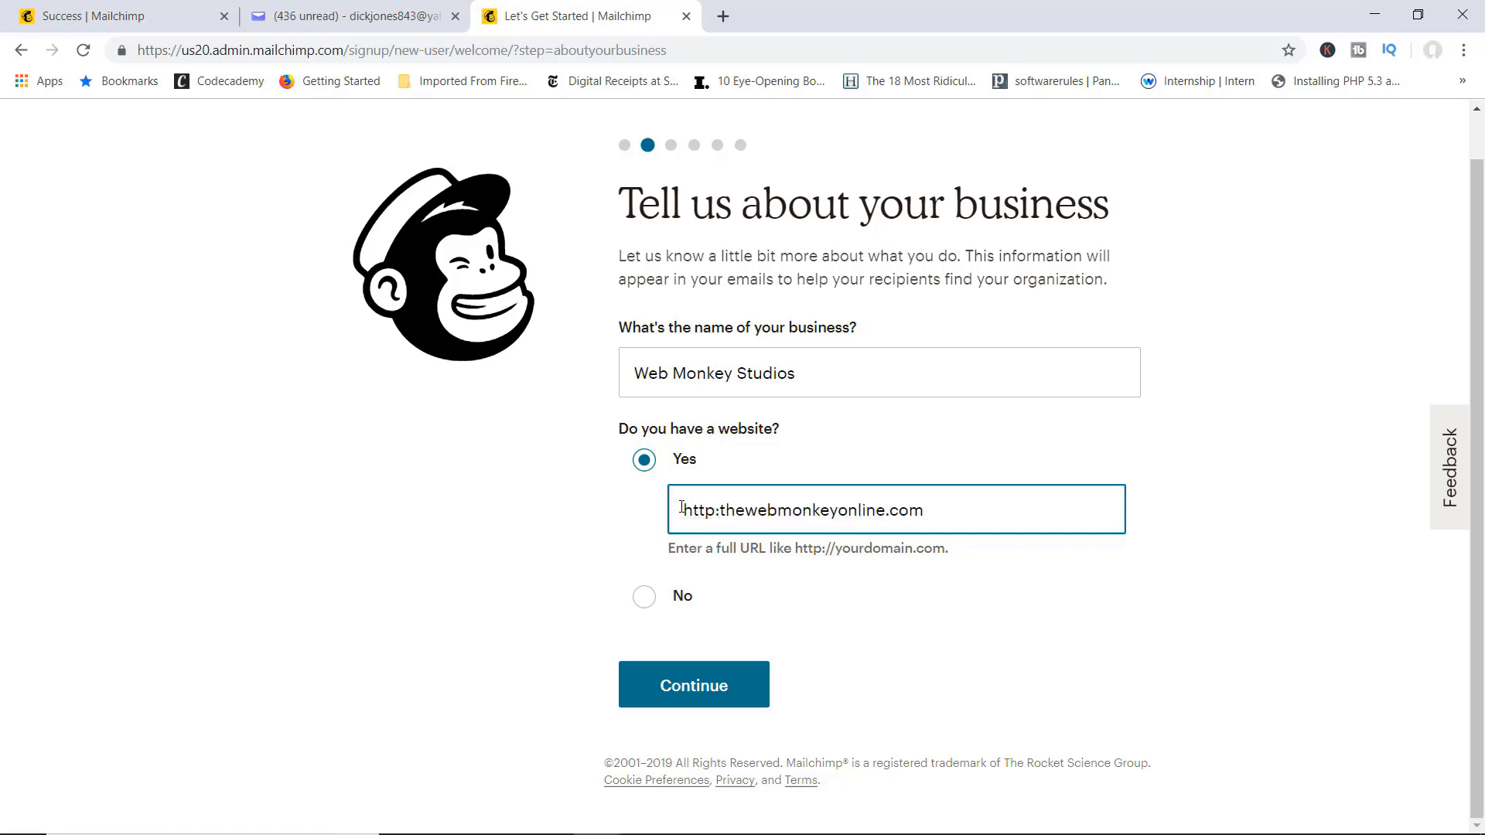
{"action": "type", "text": "//"}
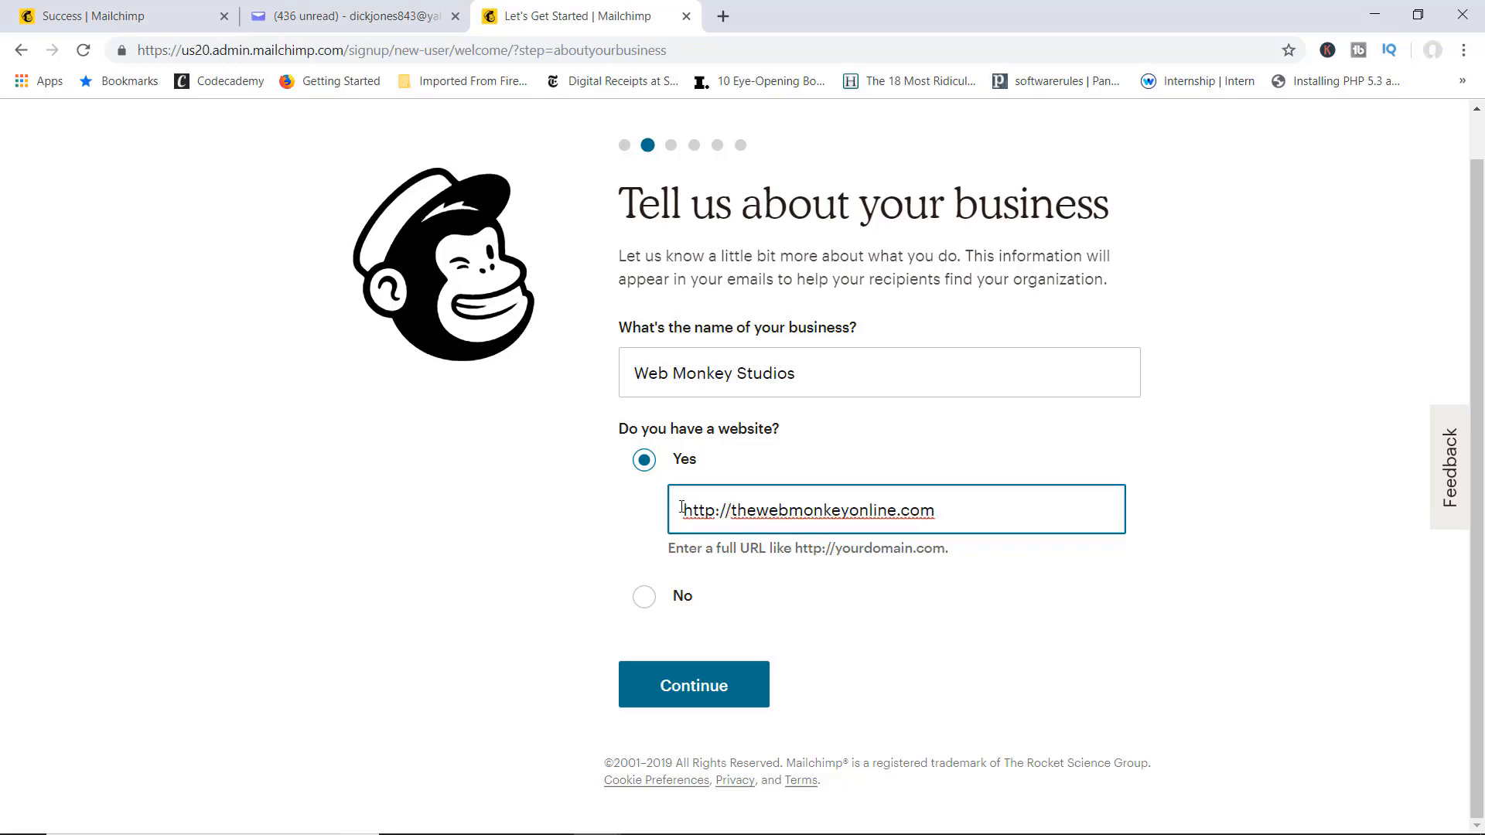
{"action": "left_click", "coordinate": [704, 685]}
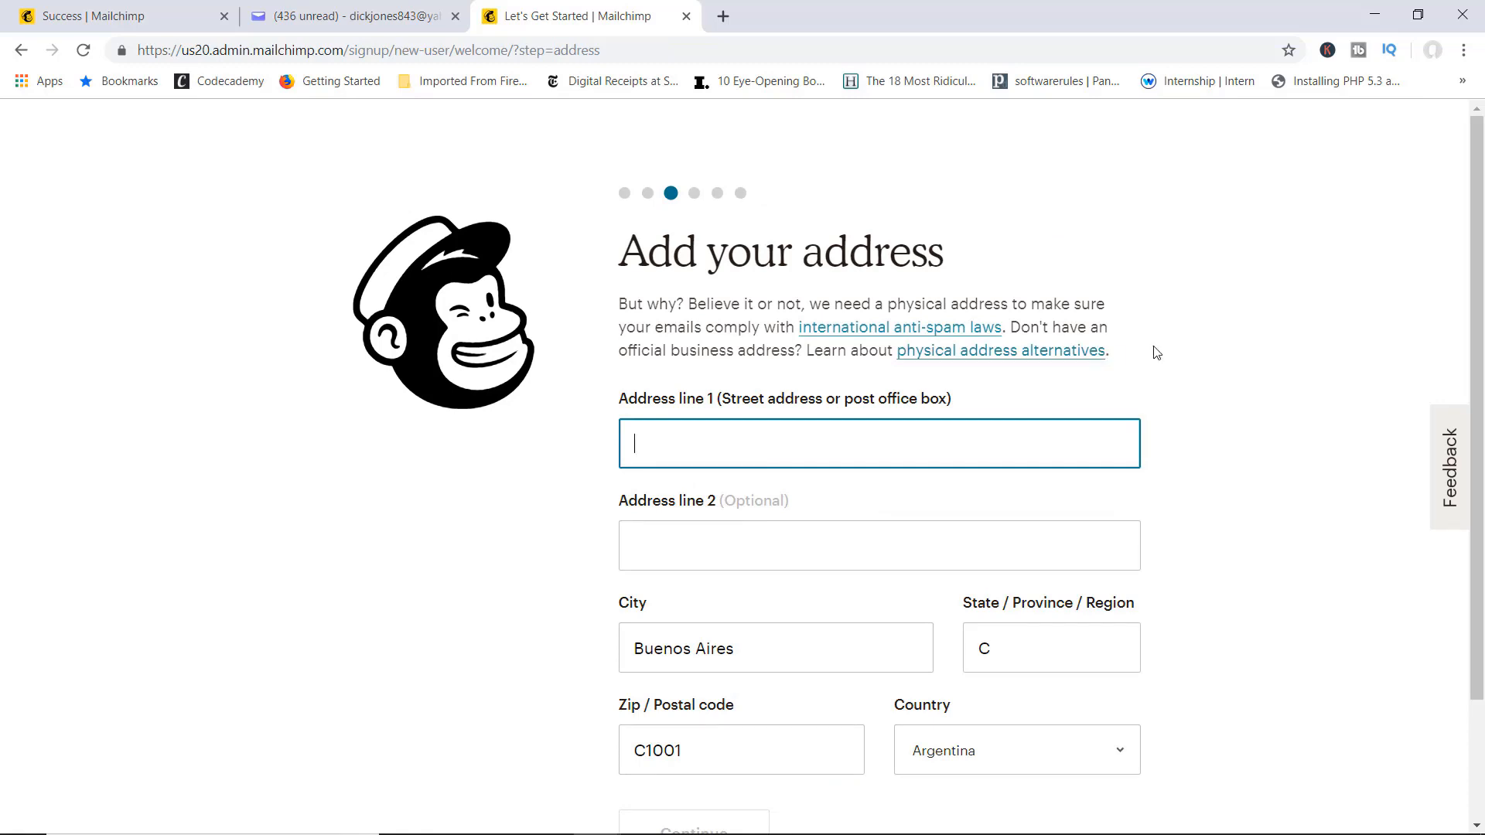
Step: Fill in the business street address from the autofill suggestion and submit it
{"action": "scroll", "coordinate": [799, 206], "scroll_direction": "down", "scroll_amount": 1}
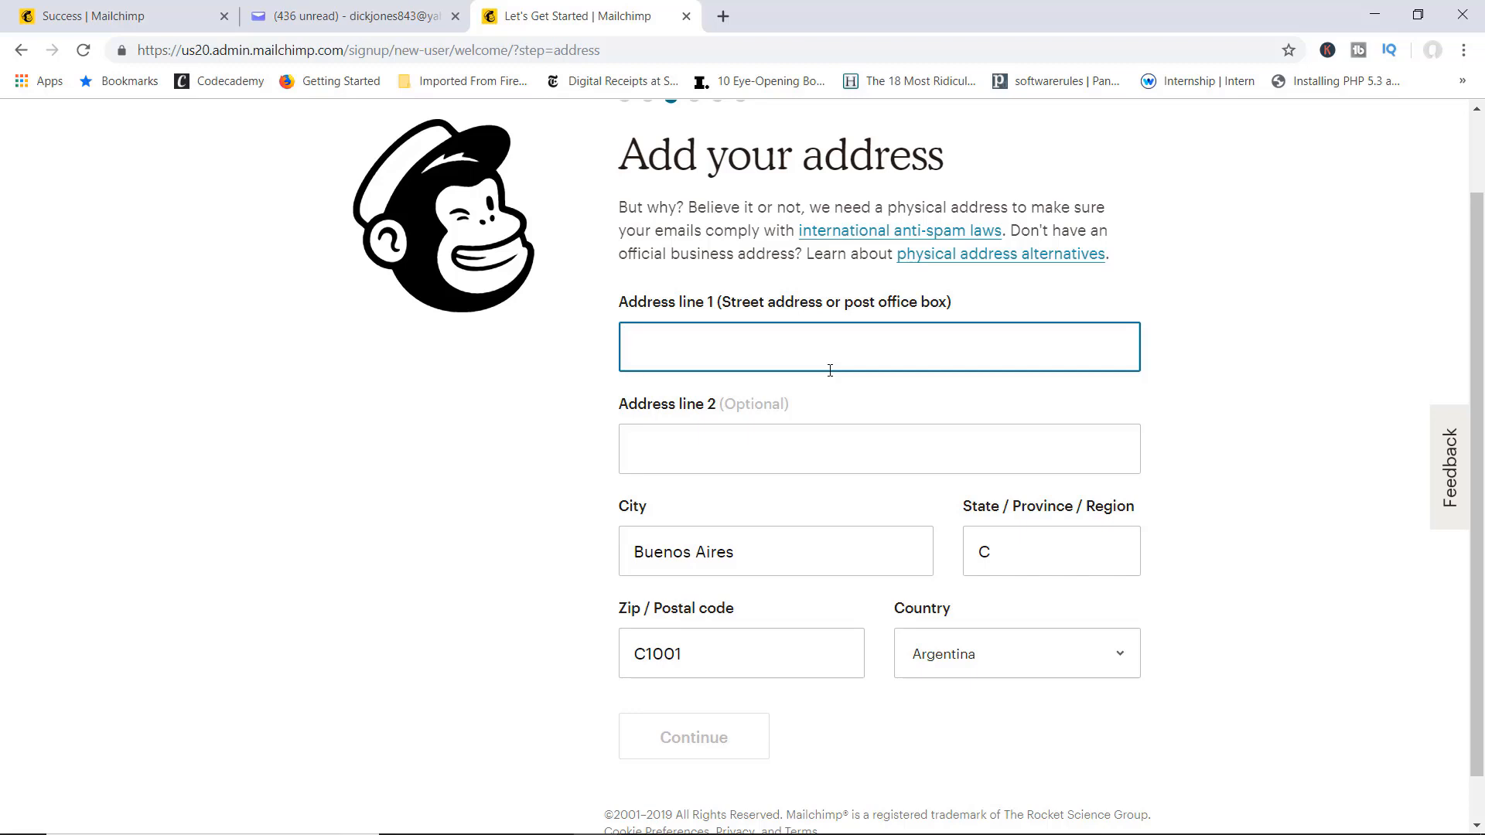
{"action": "type", "text": "203"}
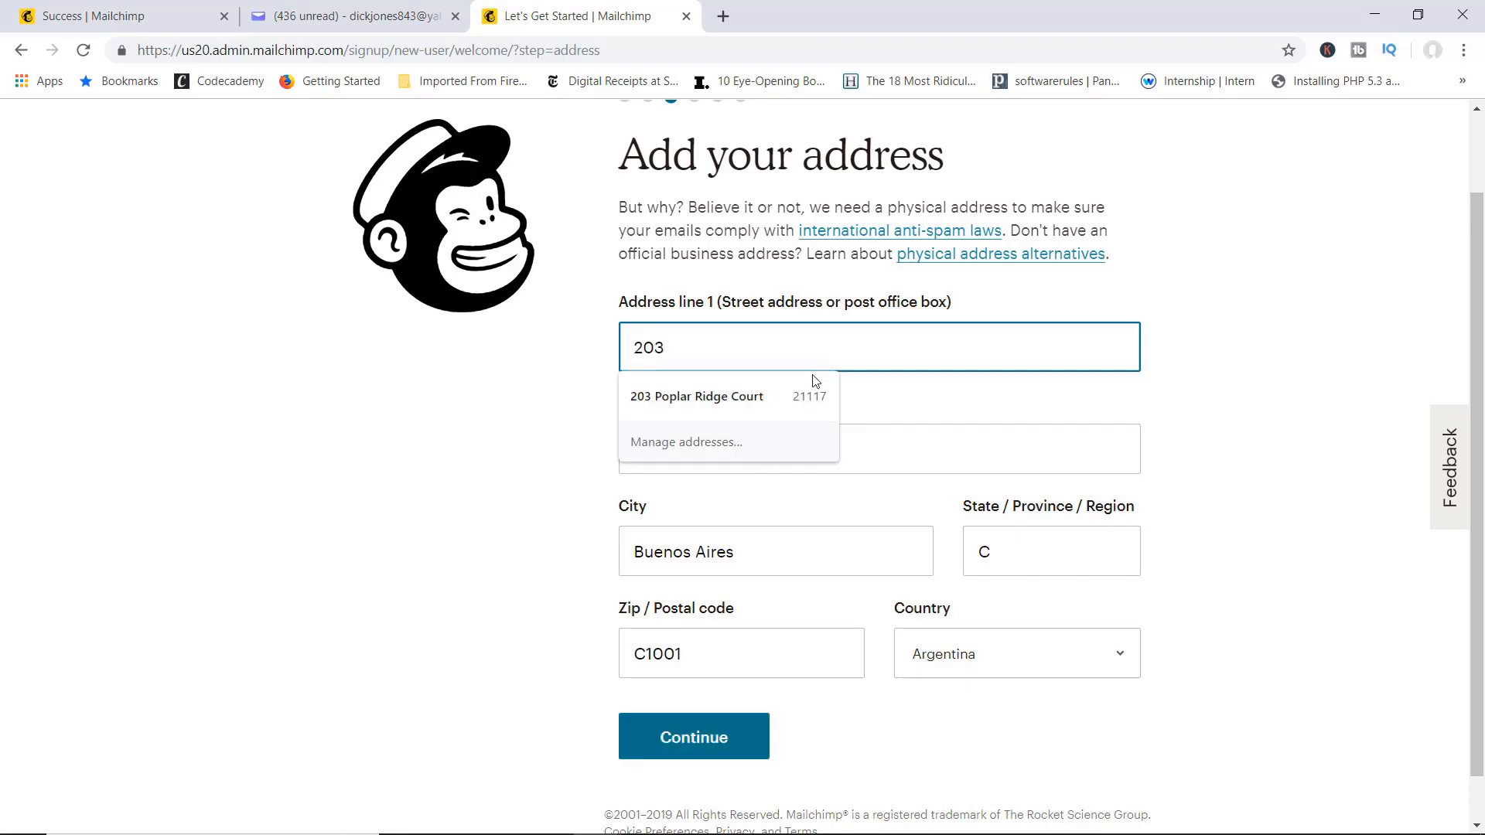
{"action": "left_click", "coordinate": [813, 386]}
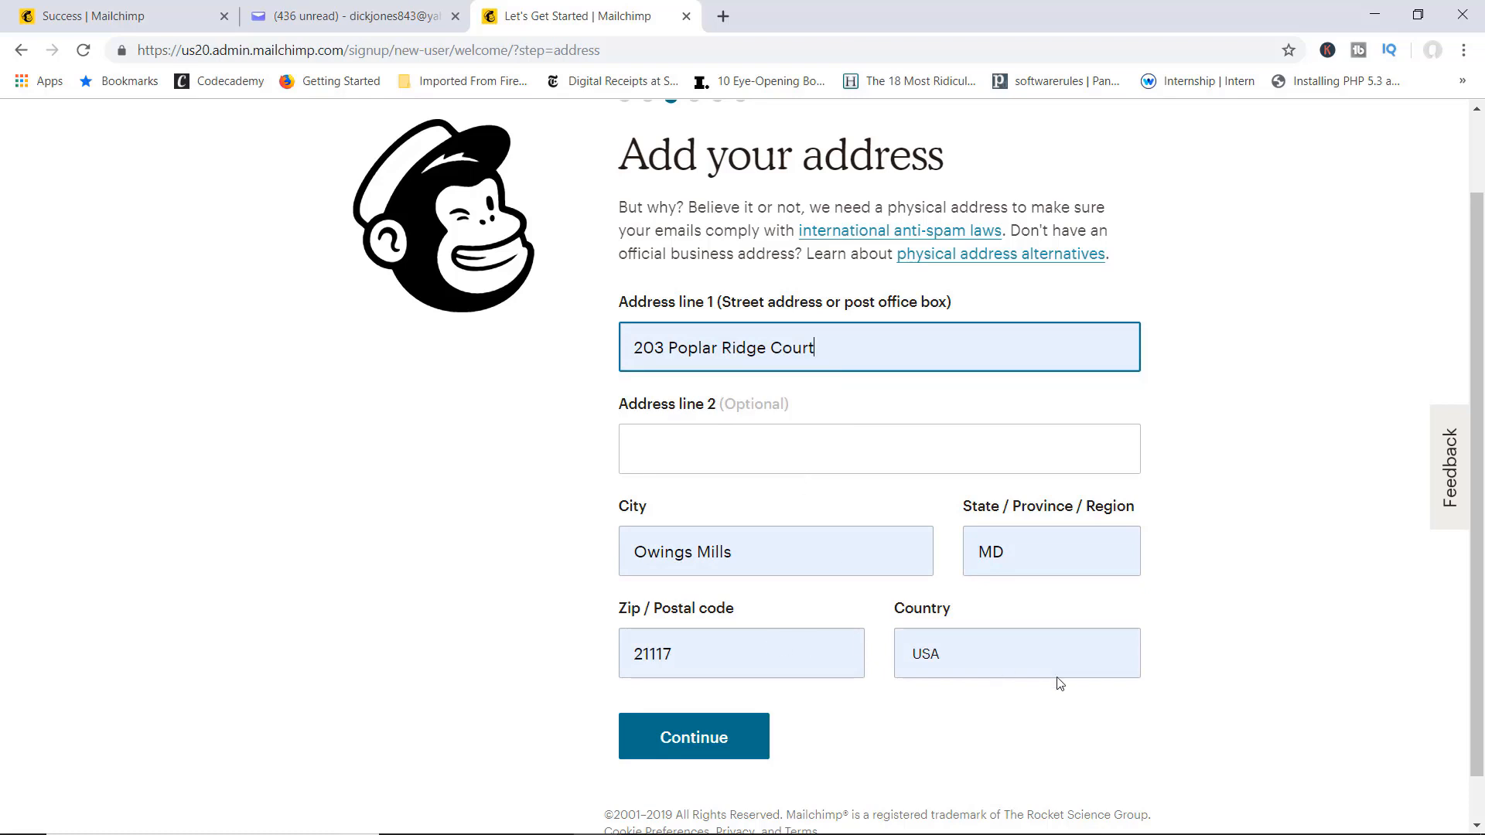
{"action": "scroll", "coordinate": [879, 600], "scroll_direction": "down", "scroll_amount": 1}
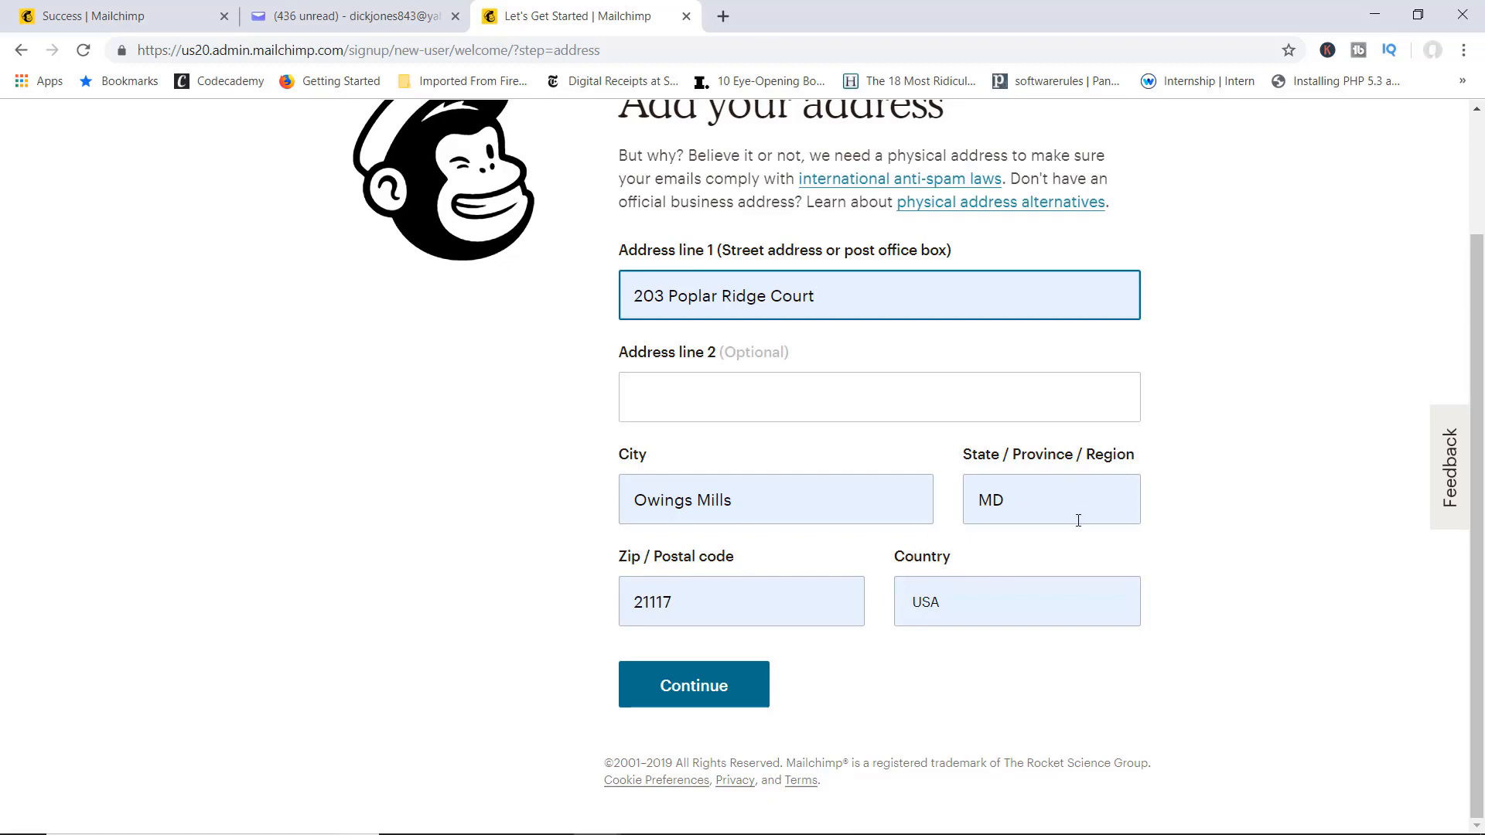
{"action": "left_click", "coordinate": [725, 690]}
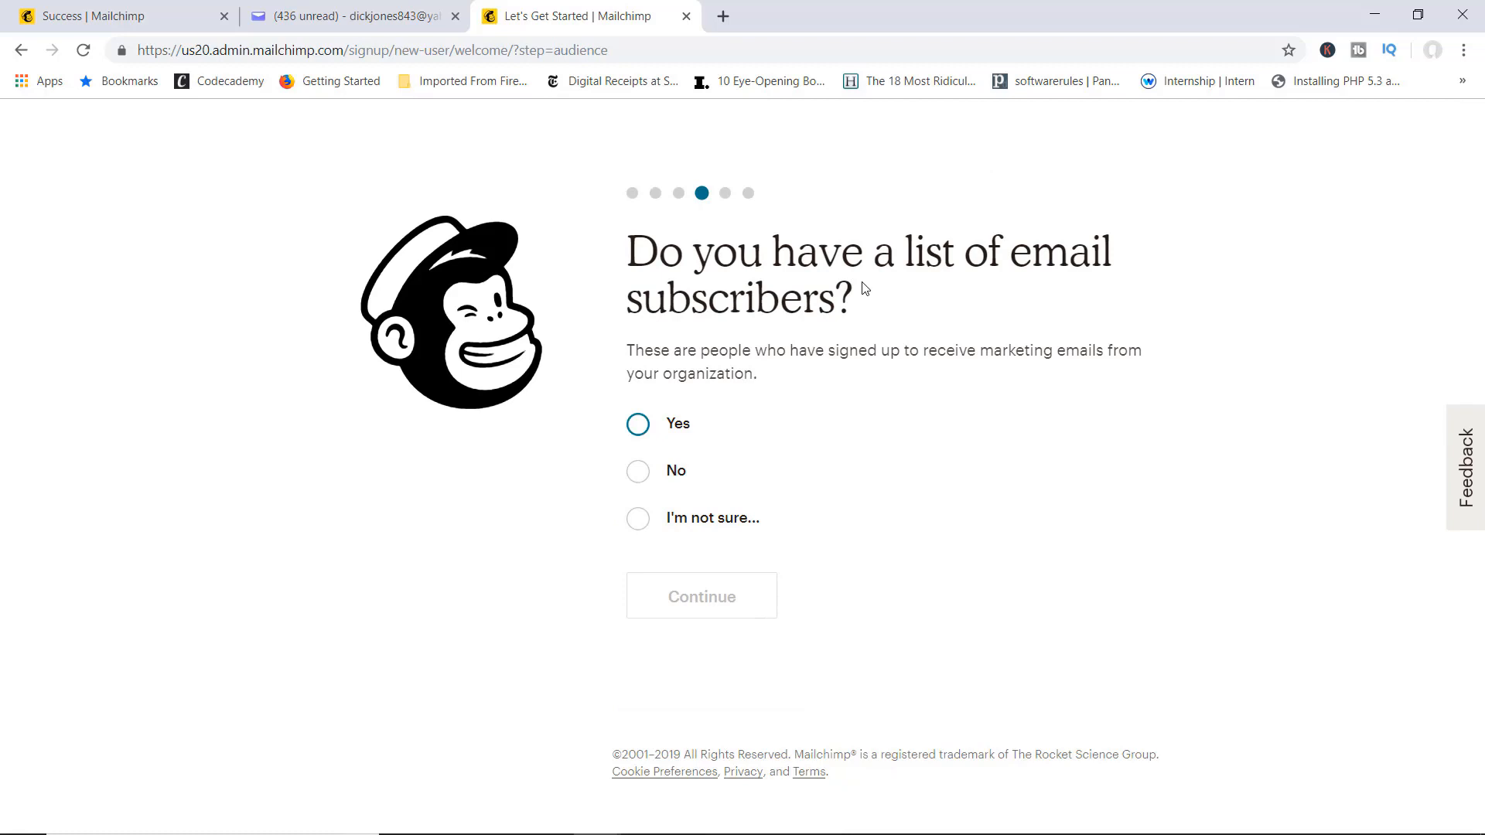
Step: Answer No to having an existing e-mail subscriber list and continue
{"action": "left_click", "coordinate": [648, 437]}
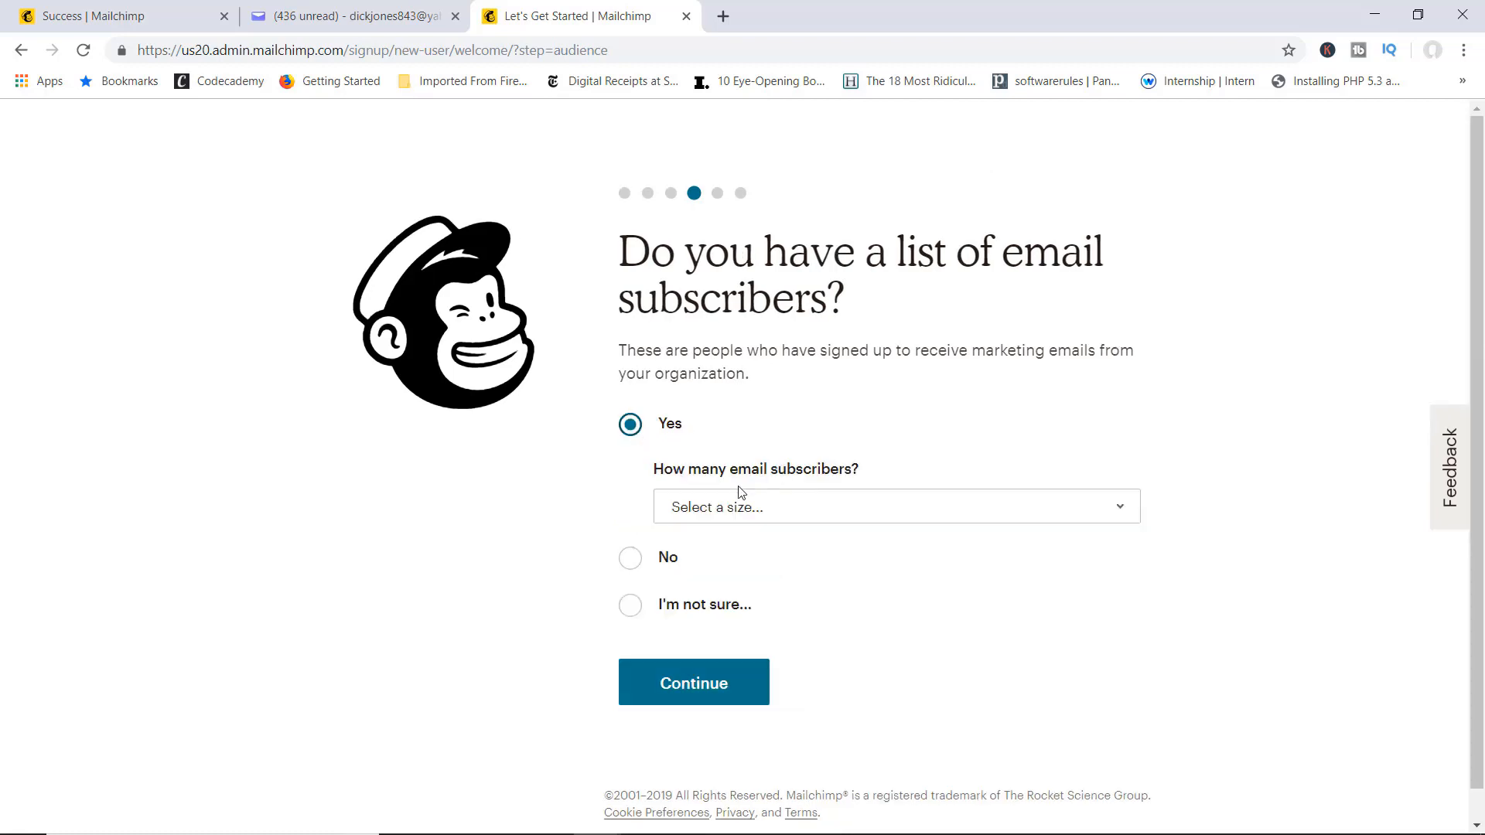
{"action": "left_click", "coordinate": [768, 512]}
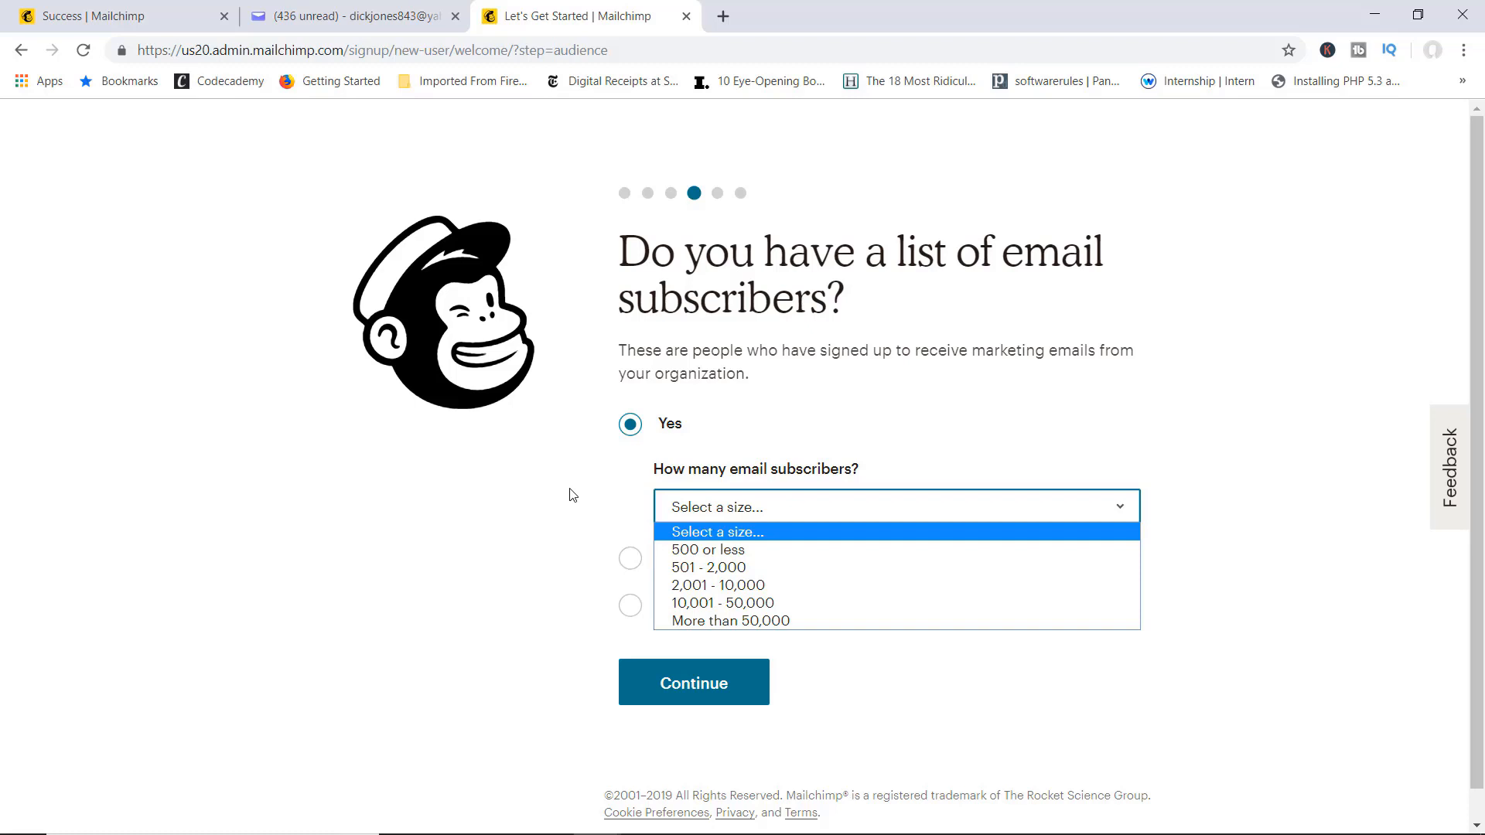
{"action": "left_click", "coordinate": [469, 495]}
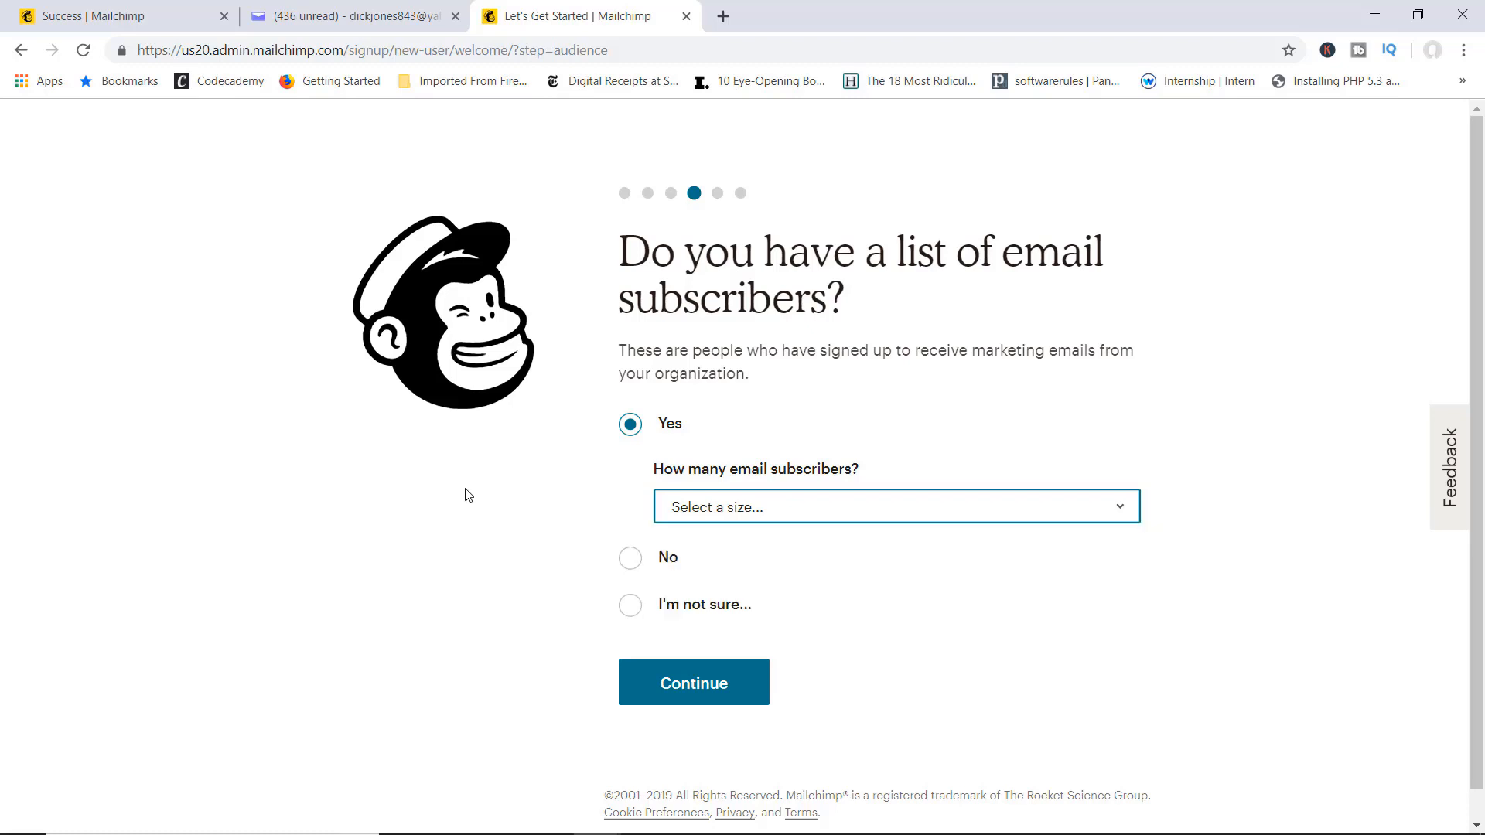
{"action": "left_click", "coordinate": [632, 571]}
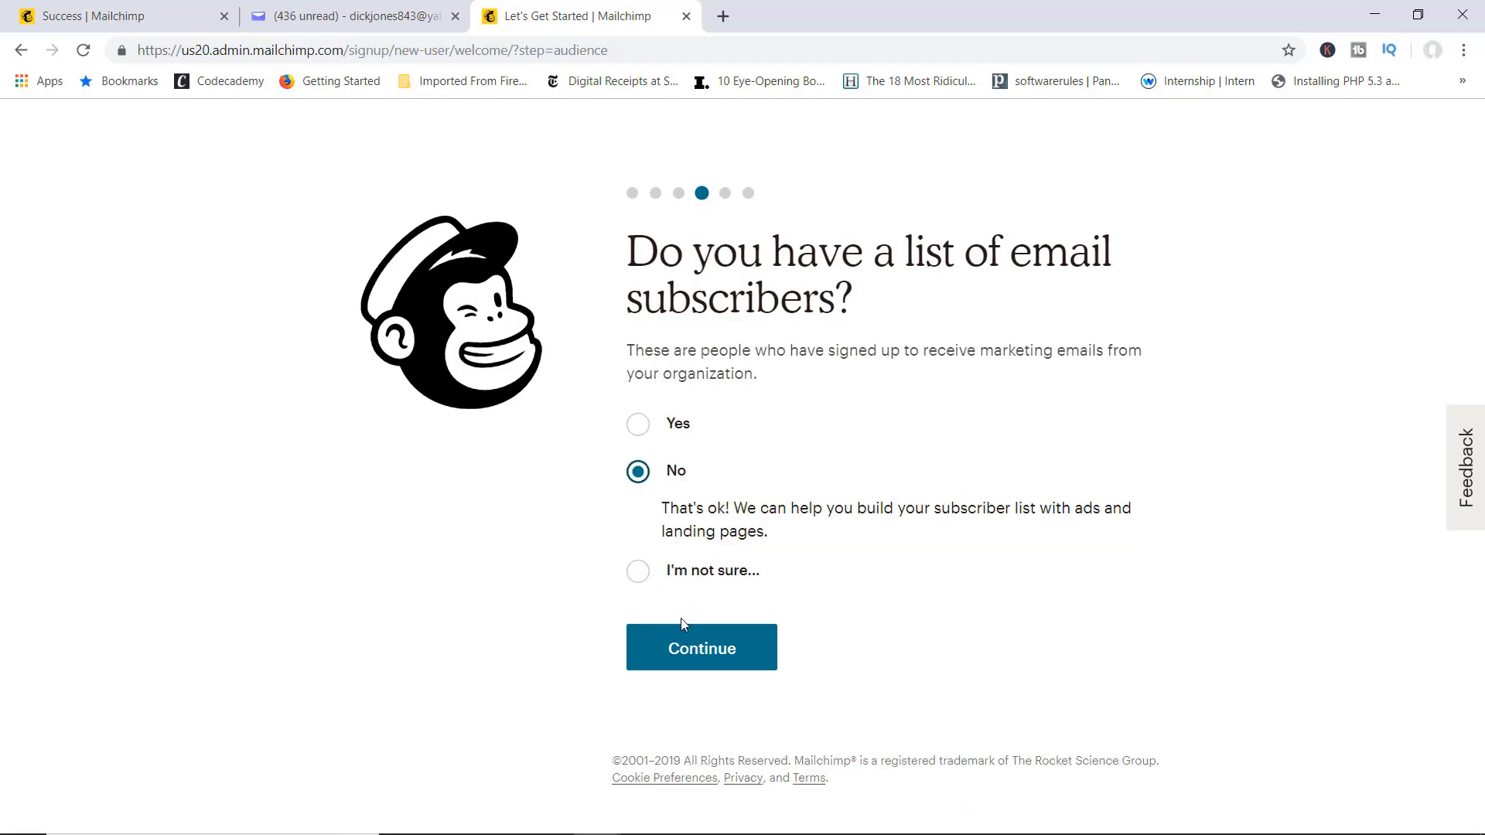
{"action": "left_click", "coordinate": [699, 661]}
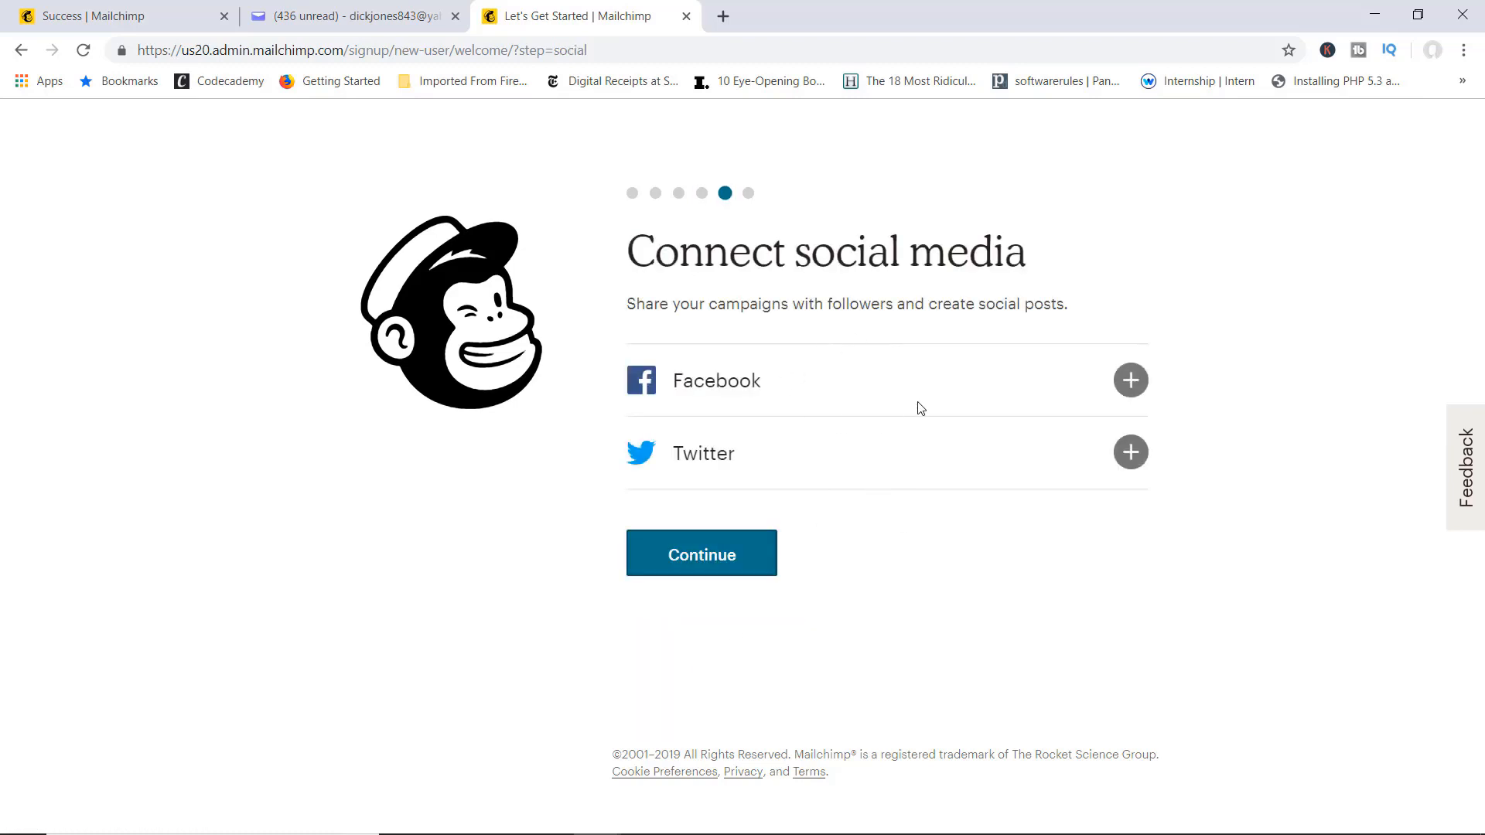
Step: Skip connecting Facebook and Twitter after dismissing the Facebook connection window
{"action": "left_click", "coordinate": [1128, 379]}
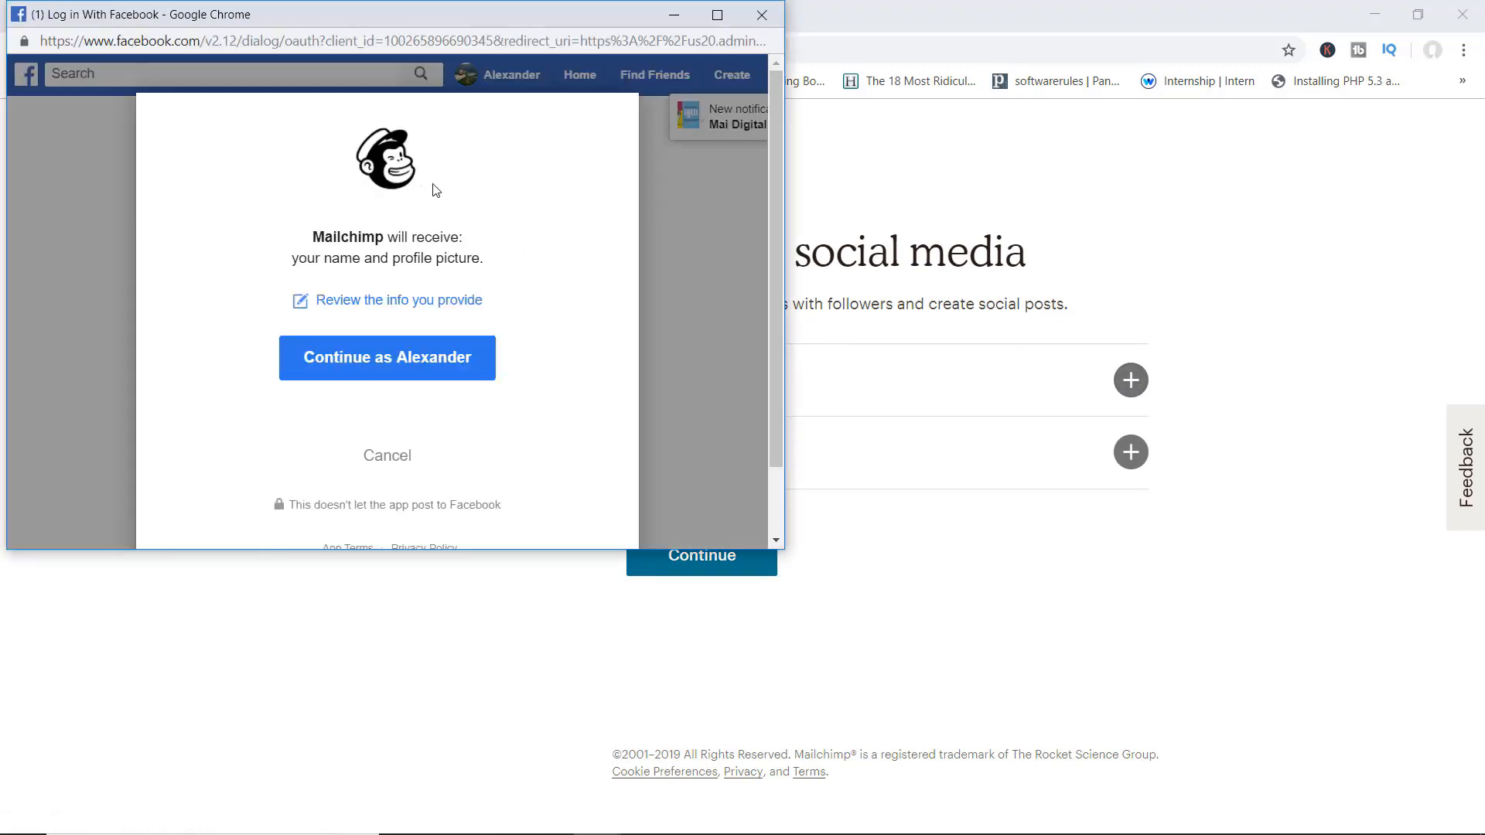
{"action": "left_click", "coordinate": [769, 22]}
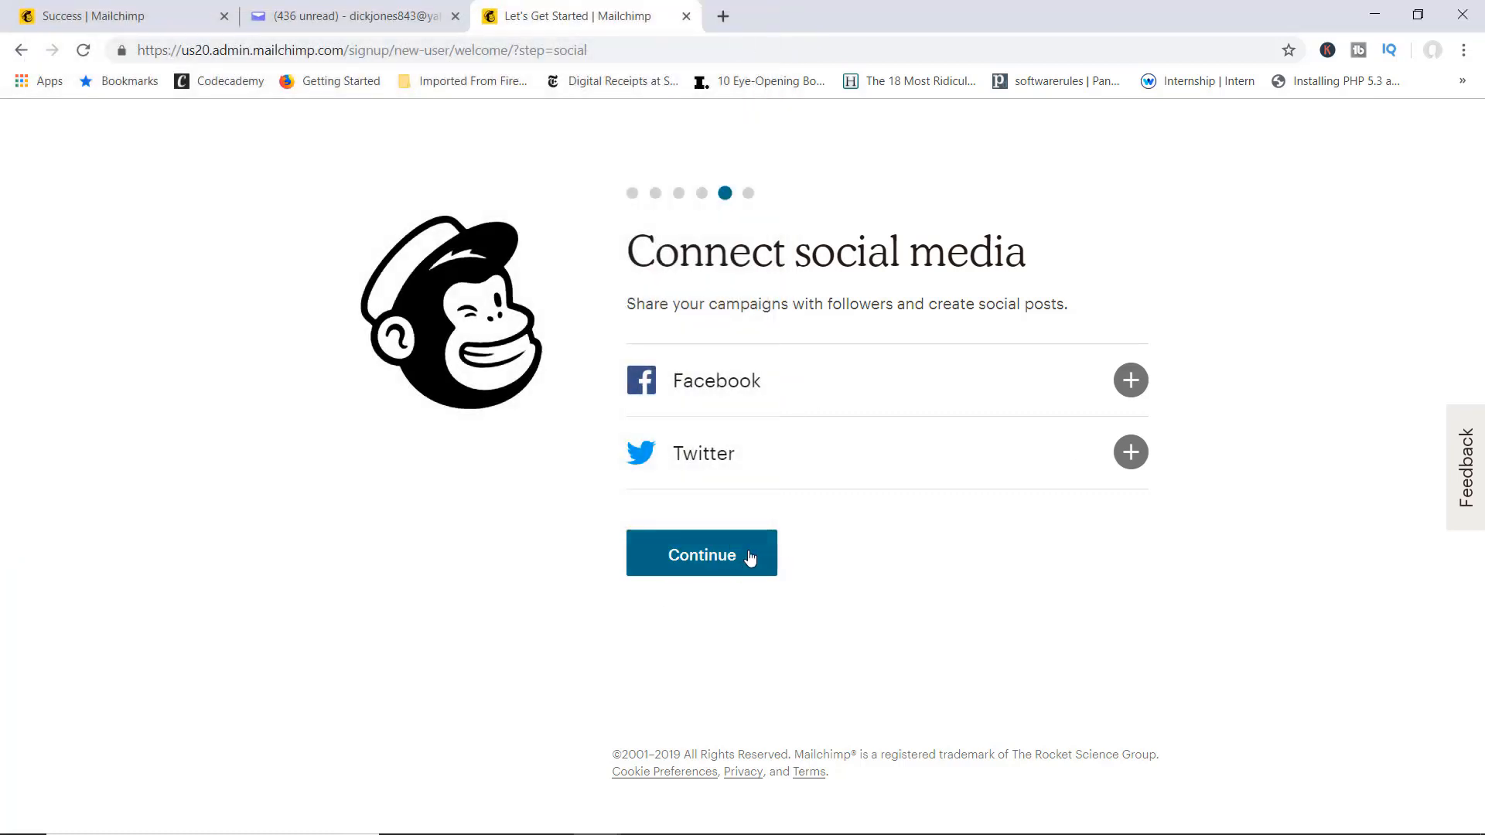
{"action": "left_click", "coordinate": [749, 557]}
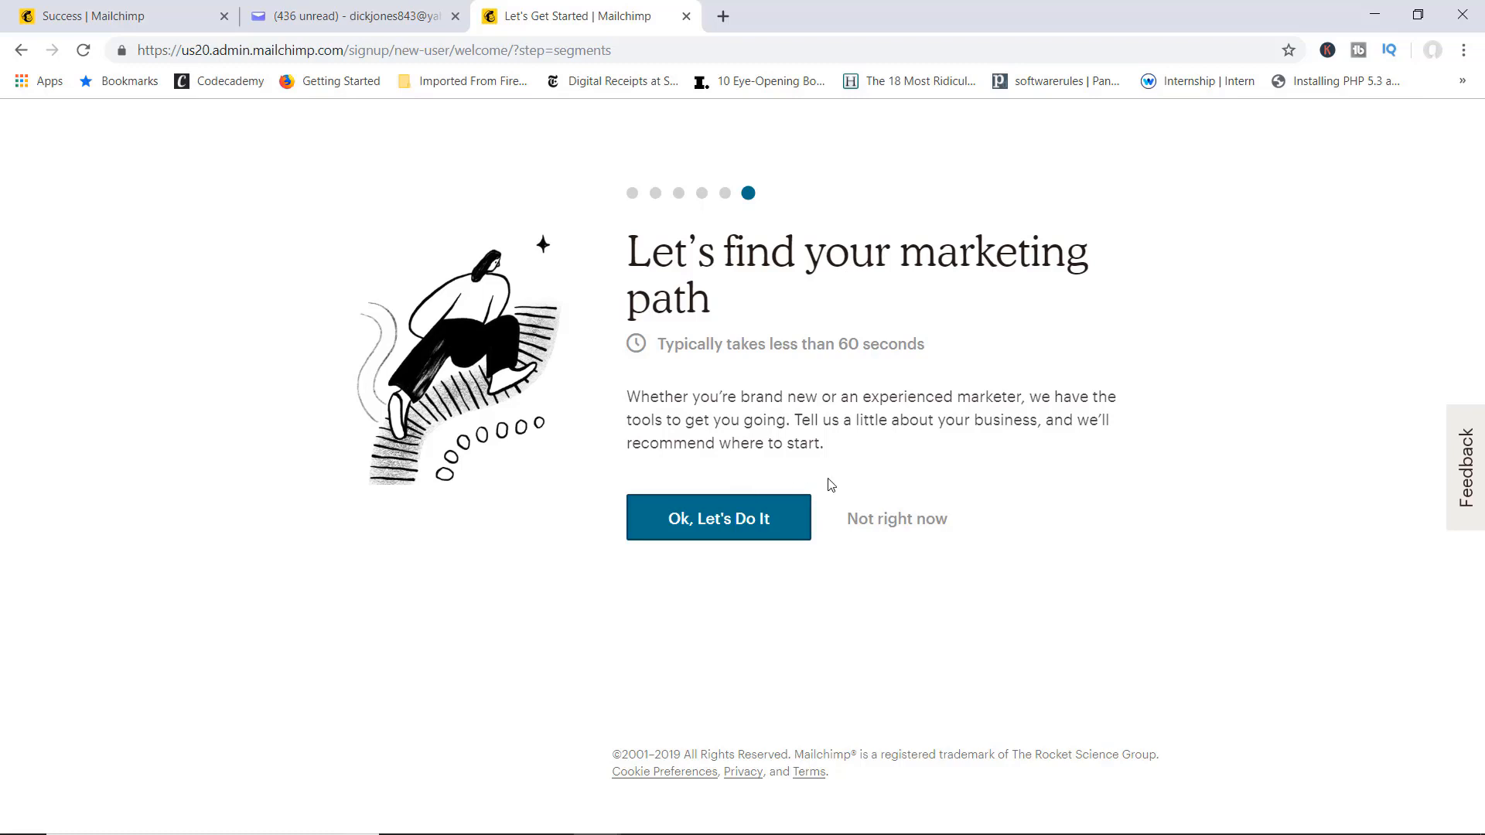
Step: Skip the marketing questionnaire, opt in to What's in Store, and finish setup
{"action": "left_click", "coordinate": [882, 523]}
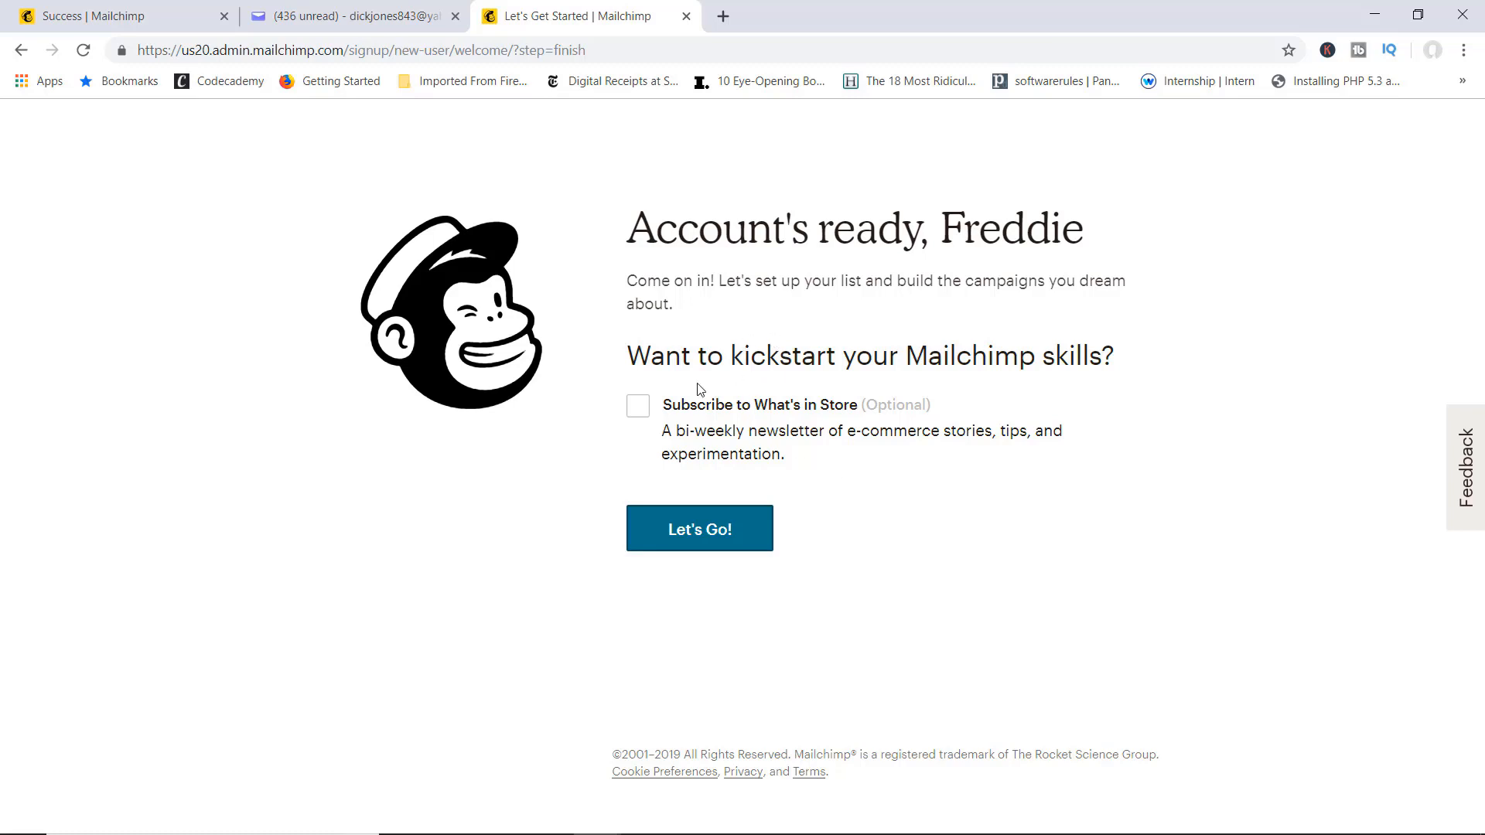
{"action": "left_click", "coordinate": [641, 406]}
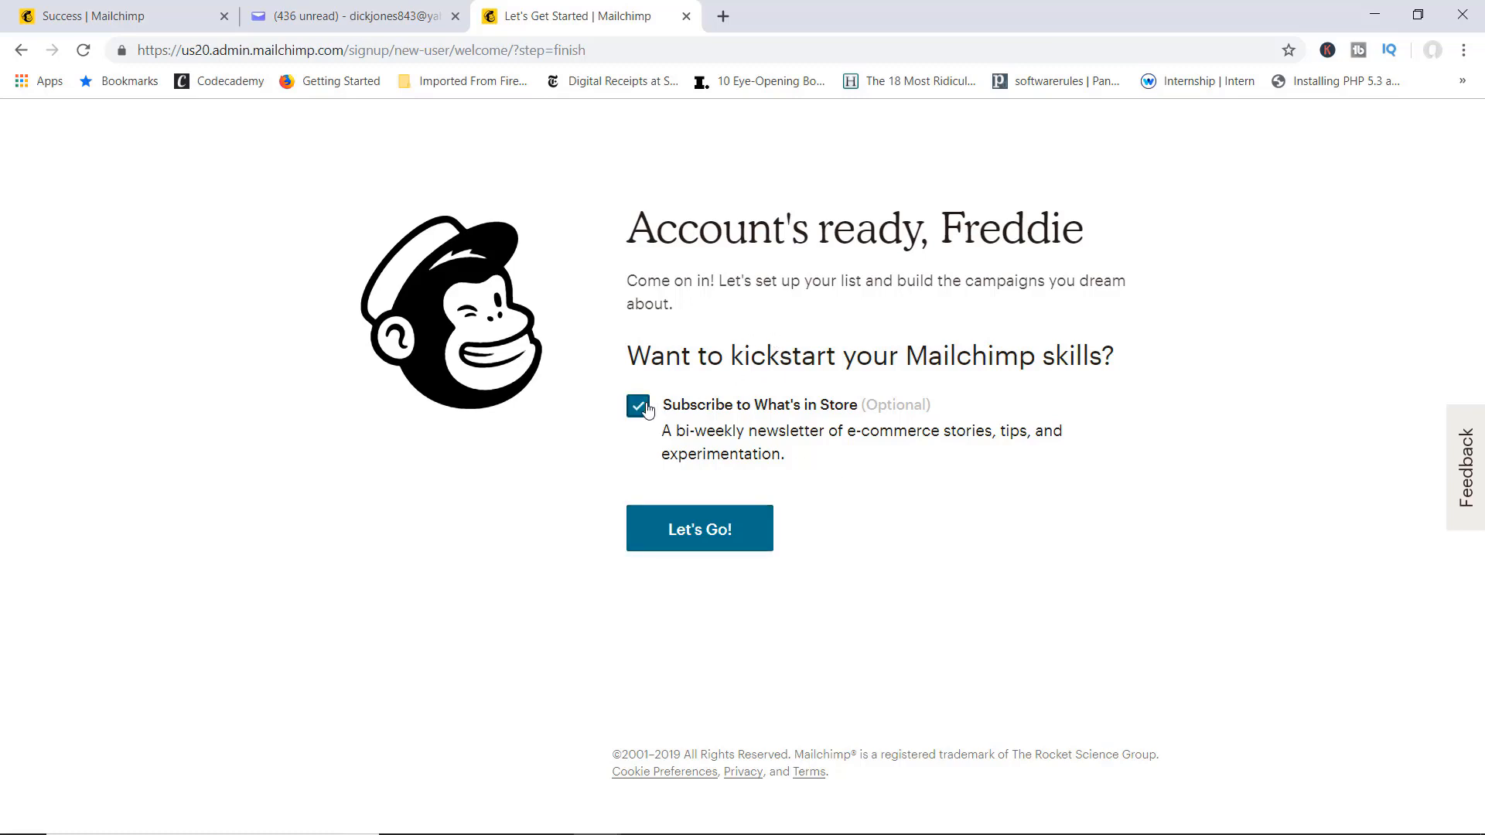
{"action": "left_click", "coordinate": [721, 537]}
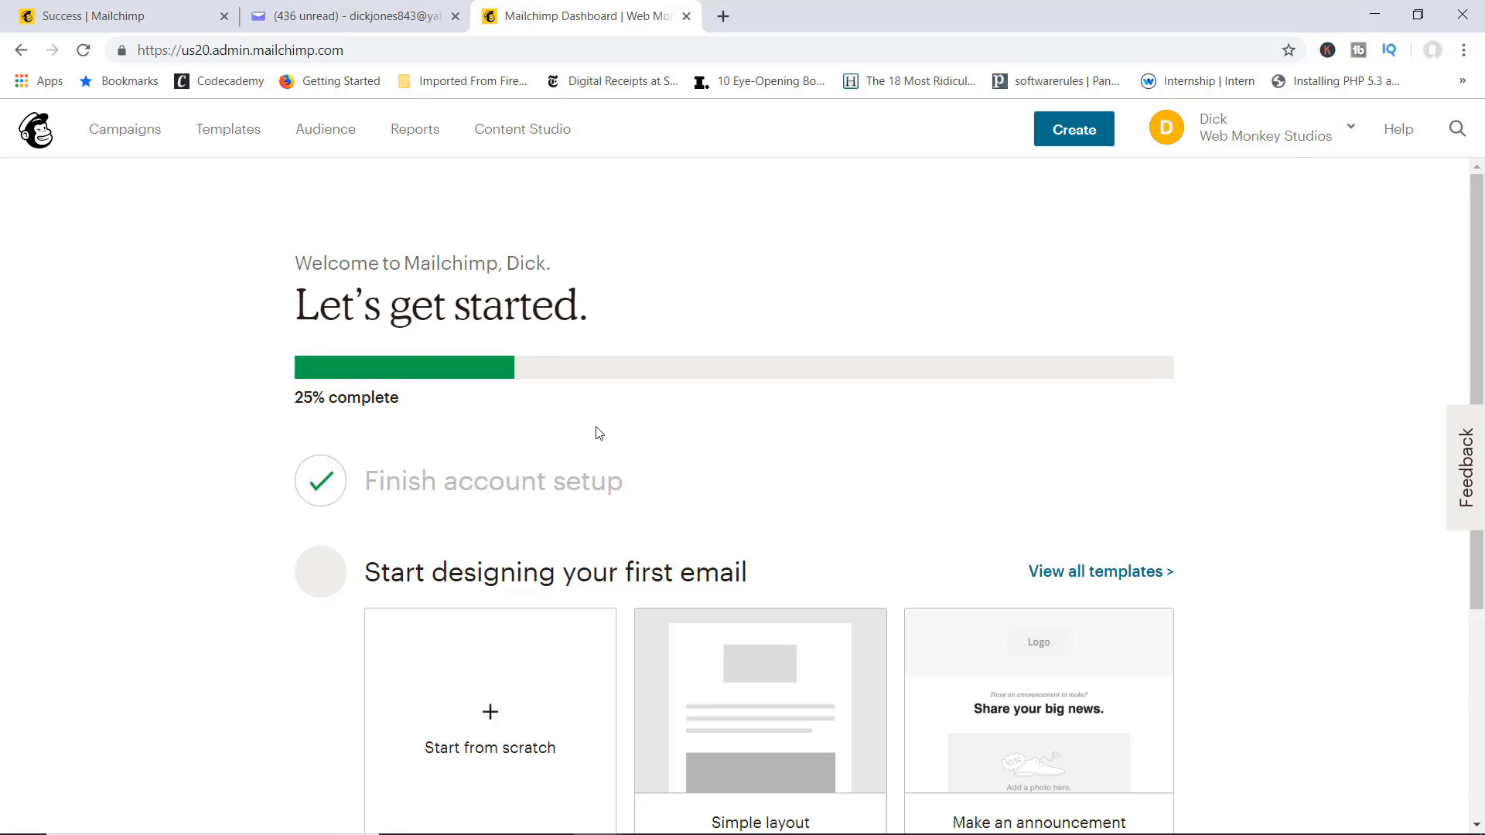
Step: Mark the design-email, add-contacts and send-email steps as 'I'll do this later'
{"action": "scroll", "coordinate": [599, 432], "scroll_direction": "down", "scroll_amount": 3}
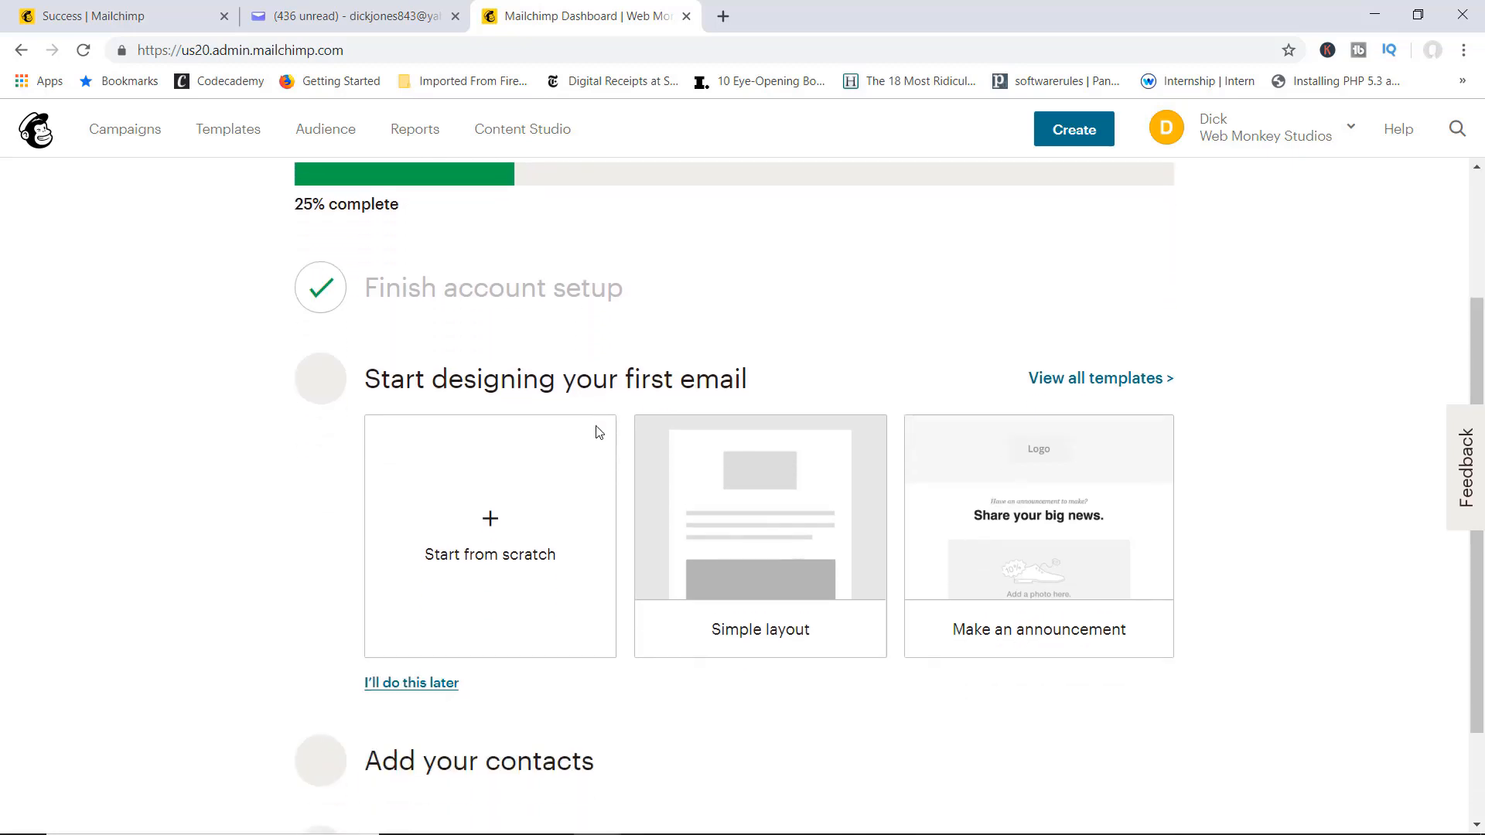
{"action": "scroll", "coordinate": [599, 432], "scroll_direction": "down", "scroll_amount": 1}
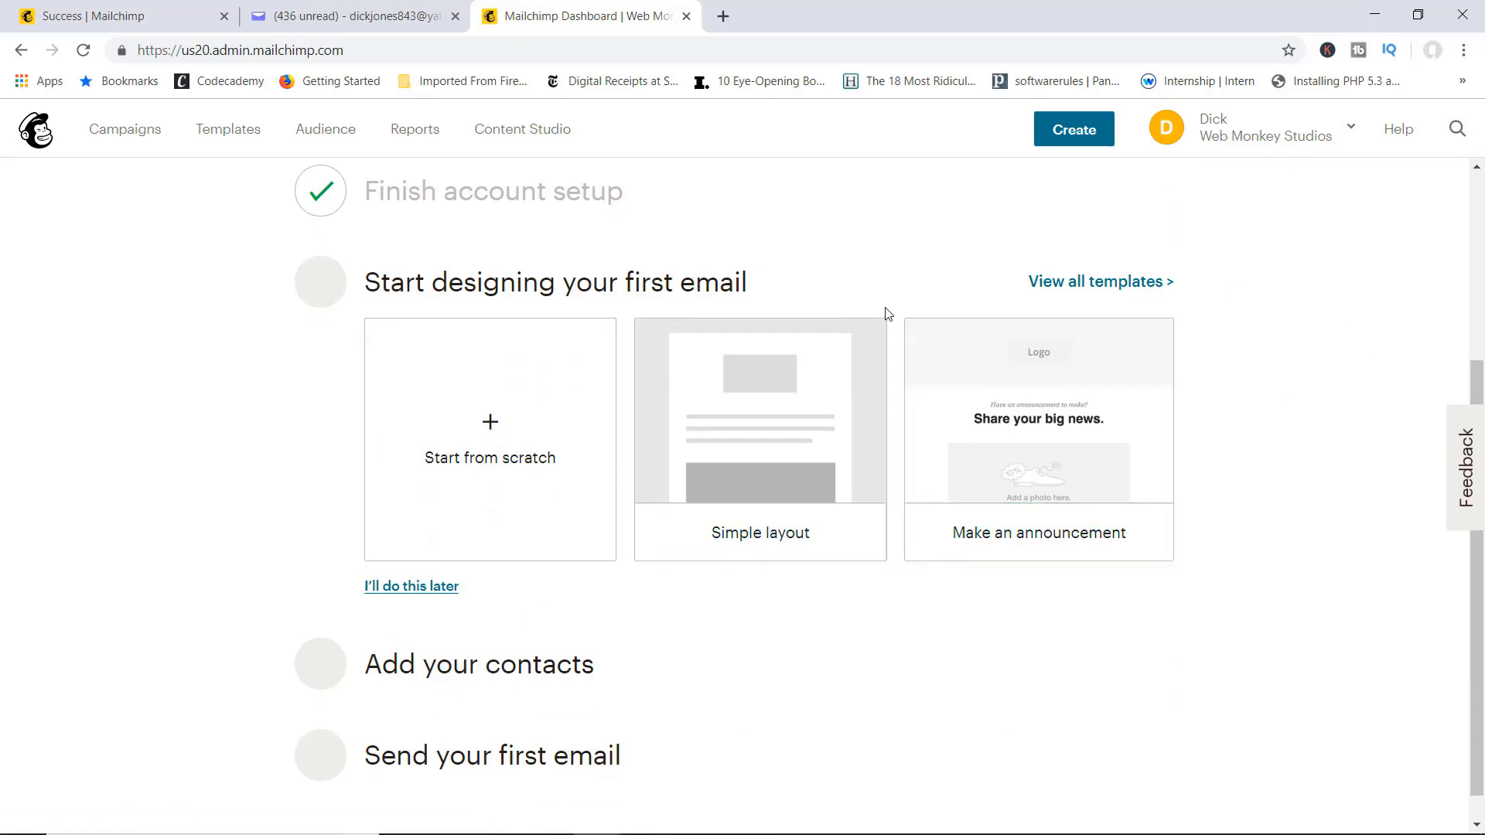
{"action": "scroll", "coordinate": [886, 311], "scroll_direction": "down", "scroll_amount": 1}
{"action": "scroll", "coordinate": [886, 313], "scroll_direction": "up", "scroll_amount": 4}
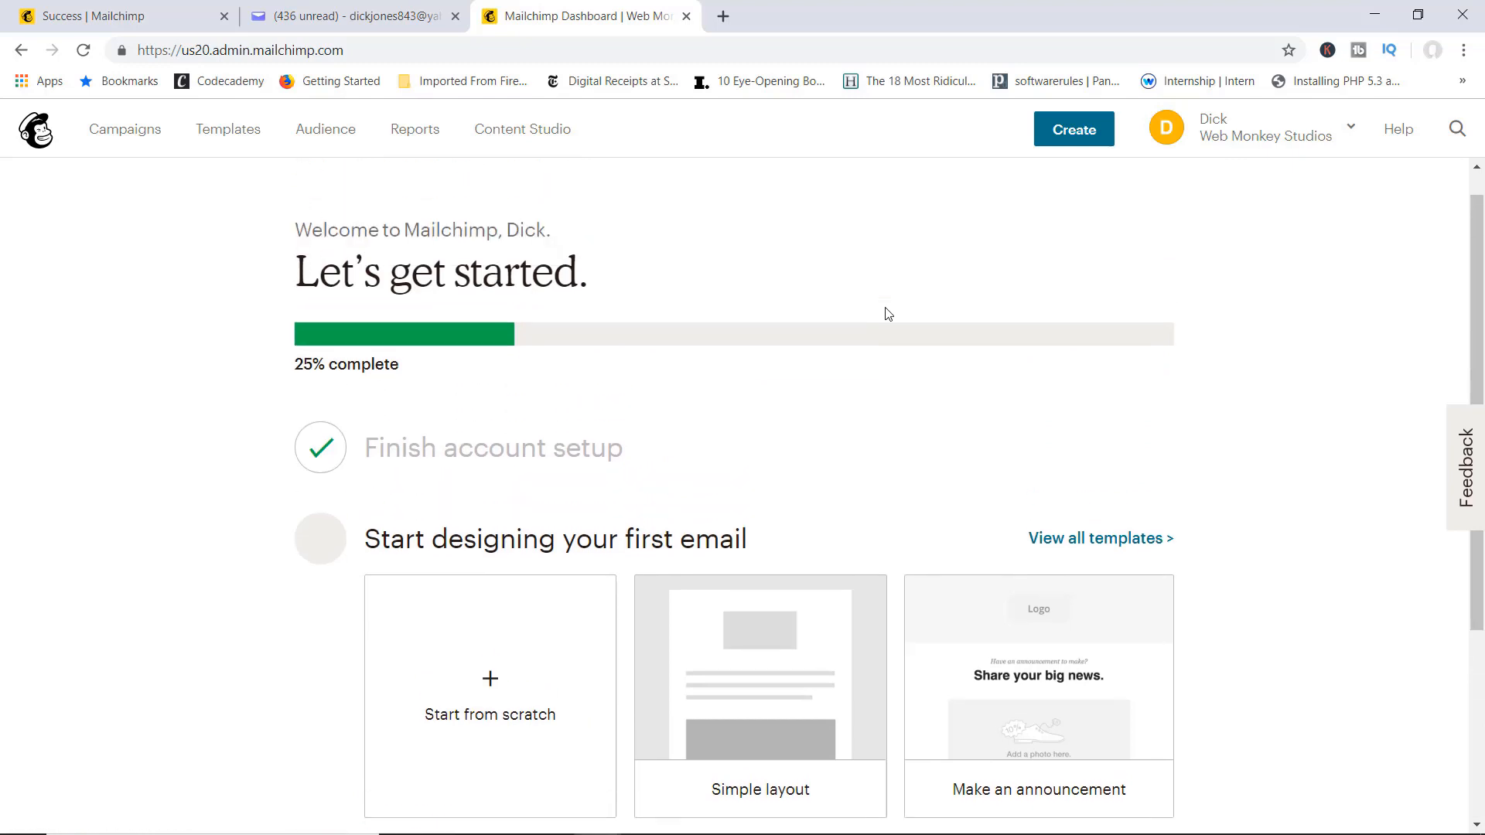
{"action": "scroll", "coordinate": [888, 313], "scroll_direction": "down", "scroll_amount": 4}
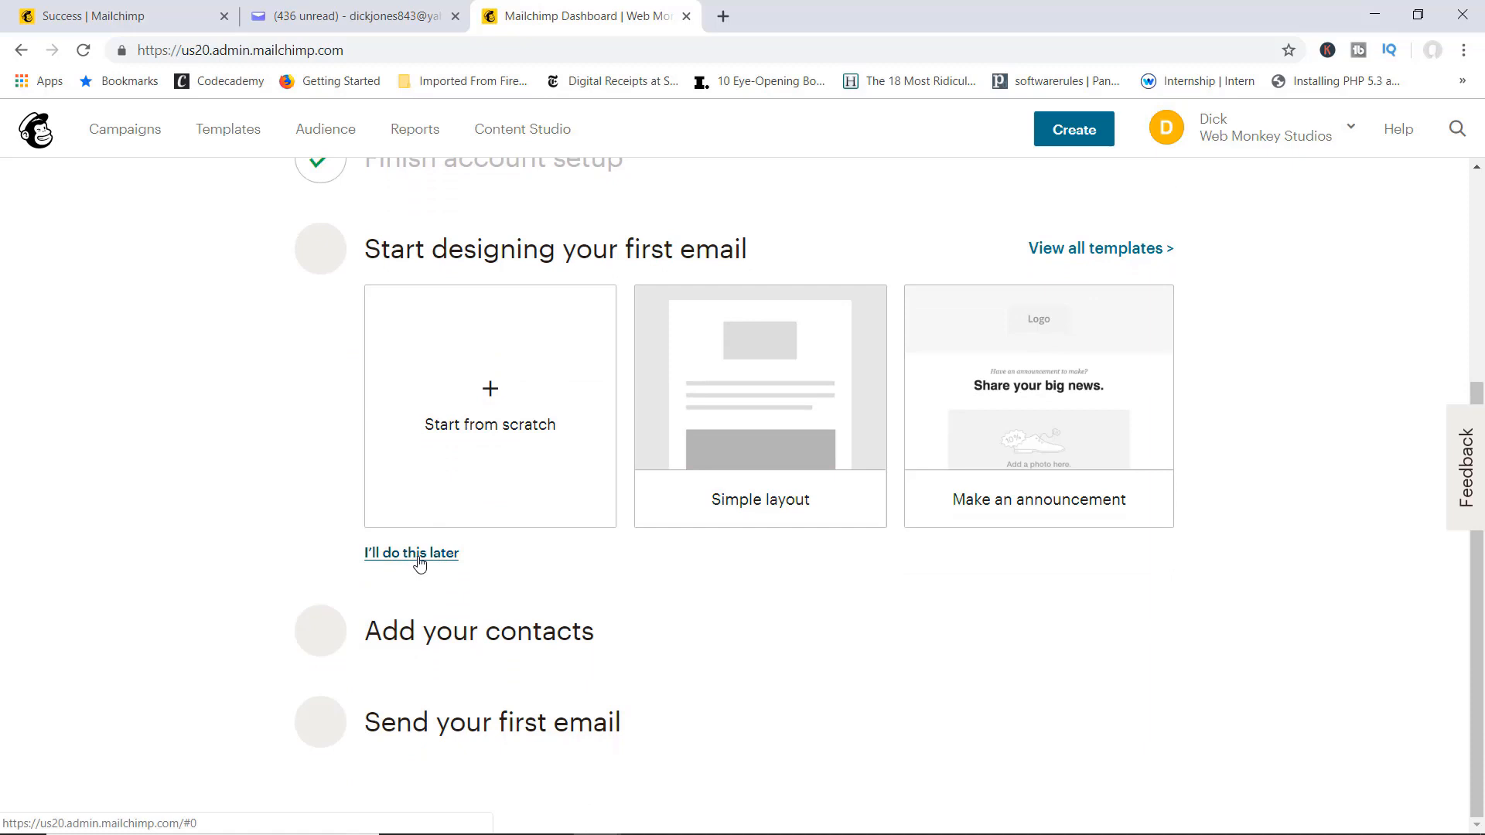
{"action": "left_click", "coordinate": [418, 554]}
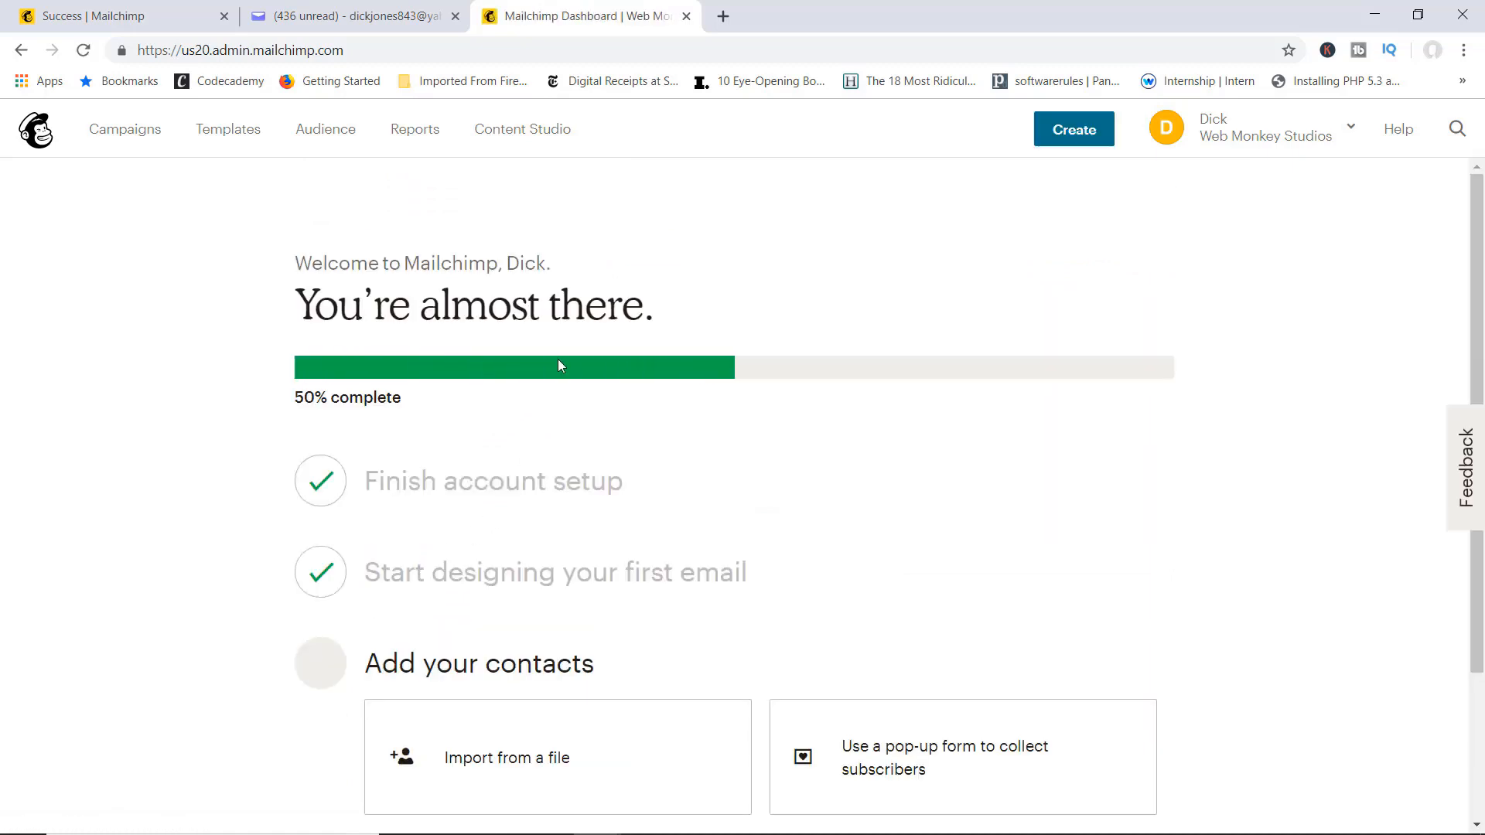
{"action": "scroll", "coordinate": [1028, 414], "scroll_direction": "down", "scroll_amount": 3}
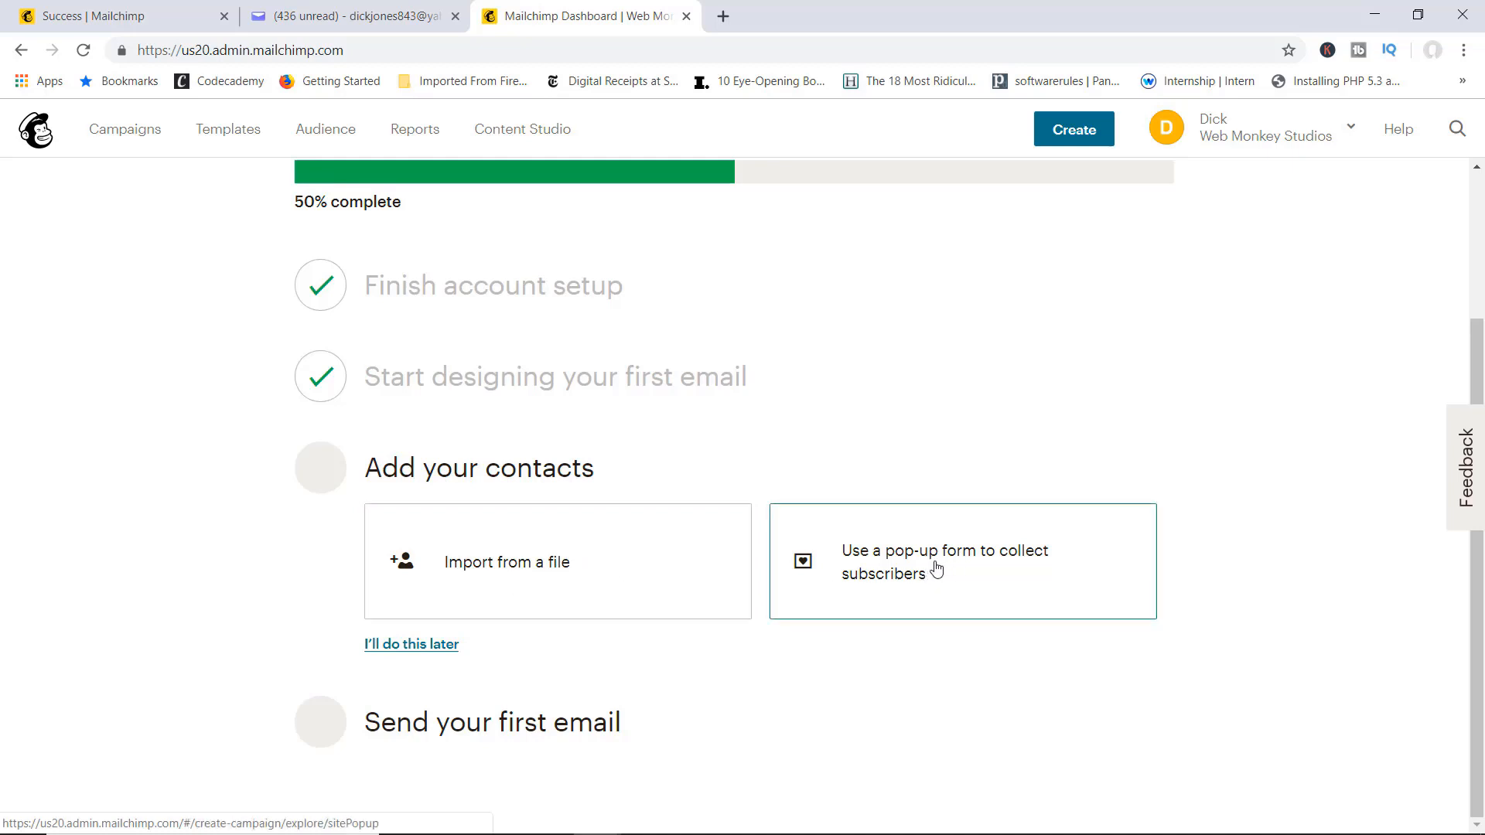
{"action": "left_click", "coordinate": [382, 646]}
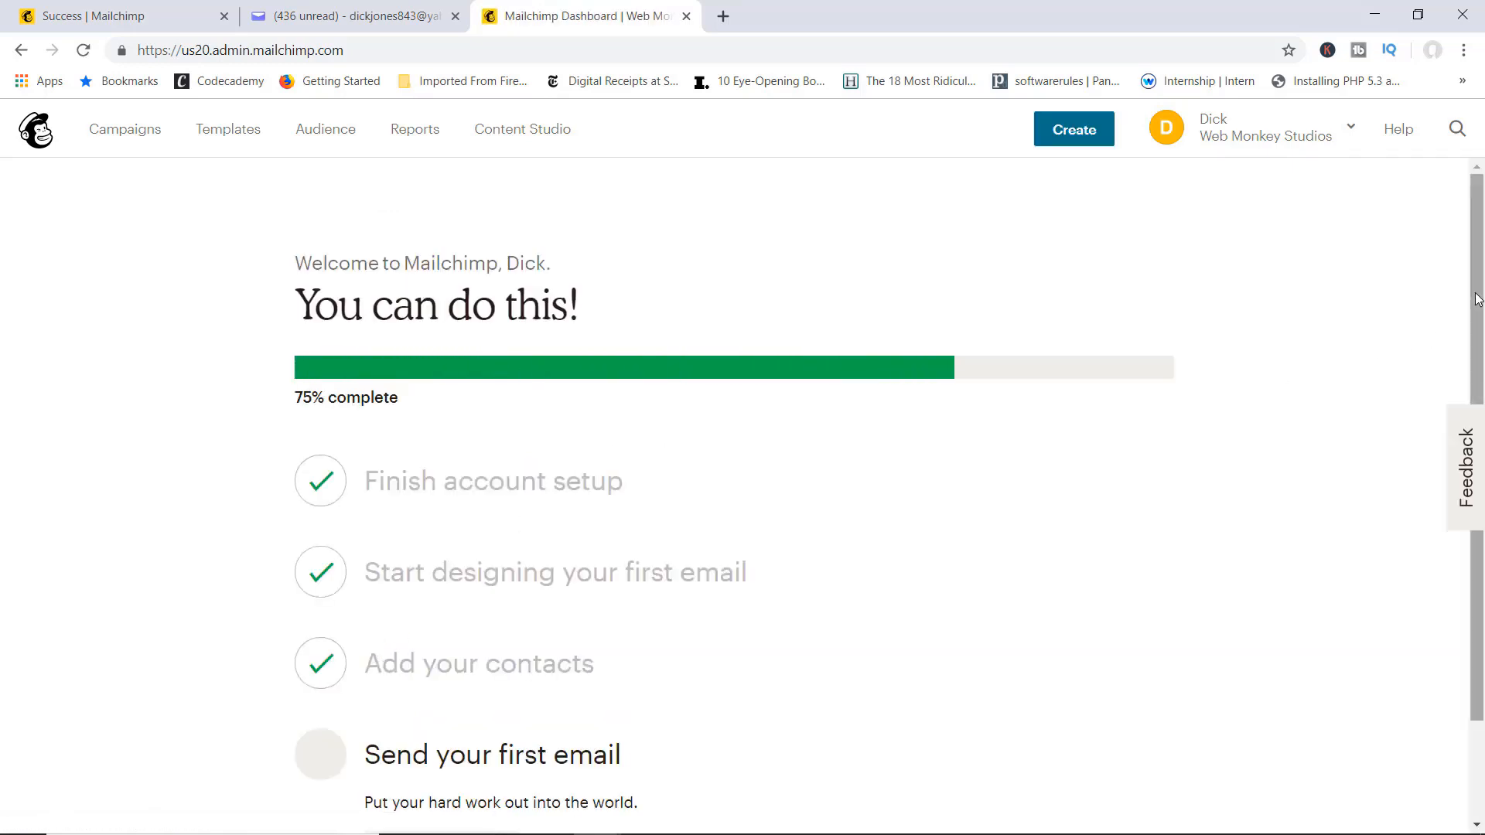
{"action": "scroll", "coordinate": [1458, 348], "scroll_direction": "down", "scroll_amount": 2}
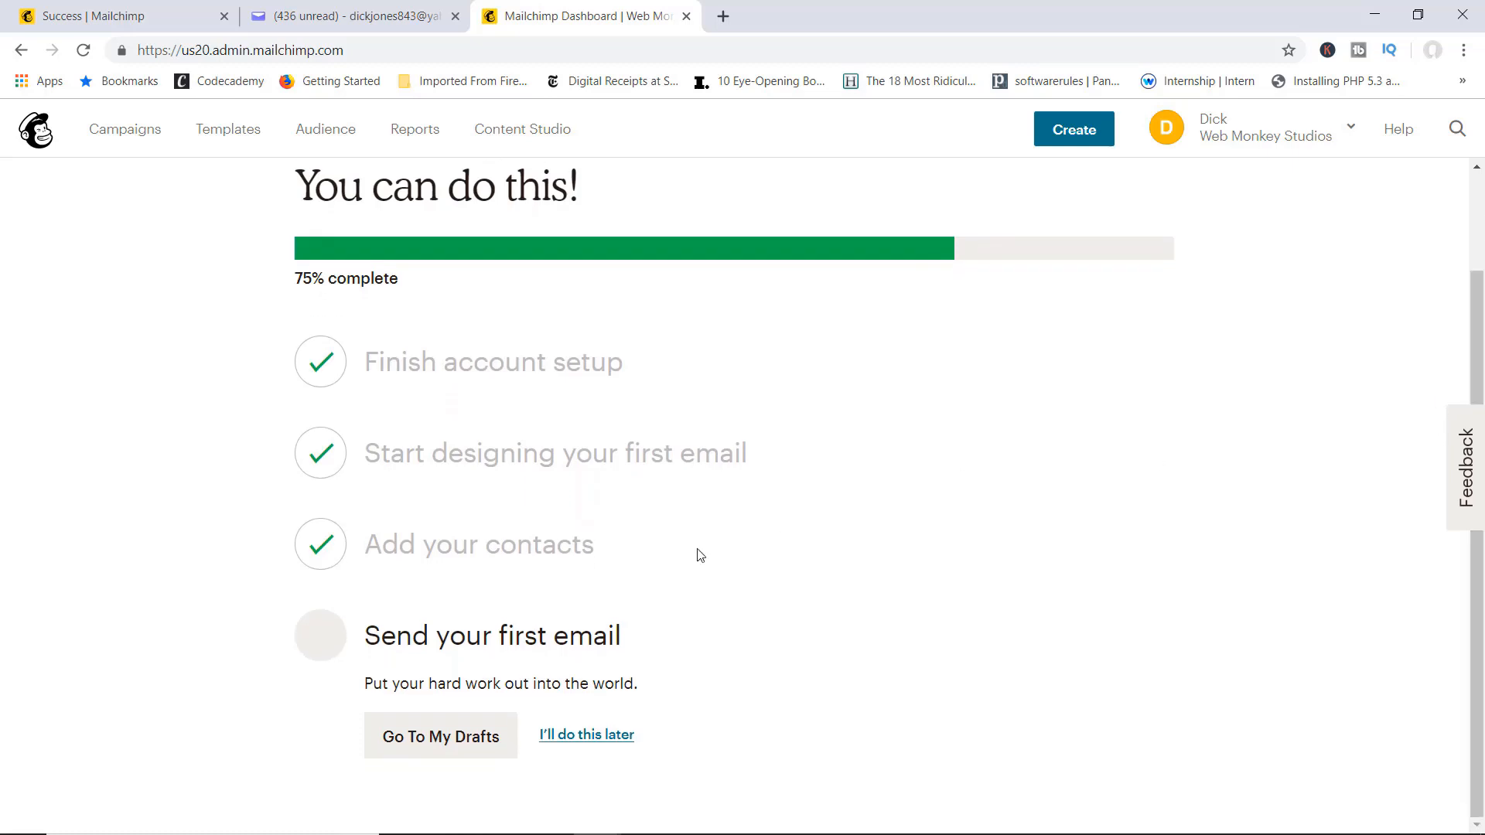
{"action": "left_click", "coordinate": [604, 736]}
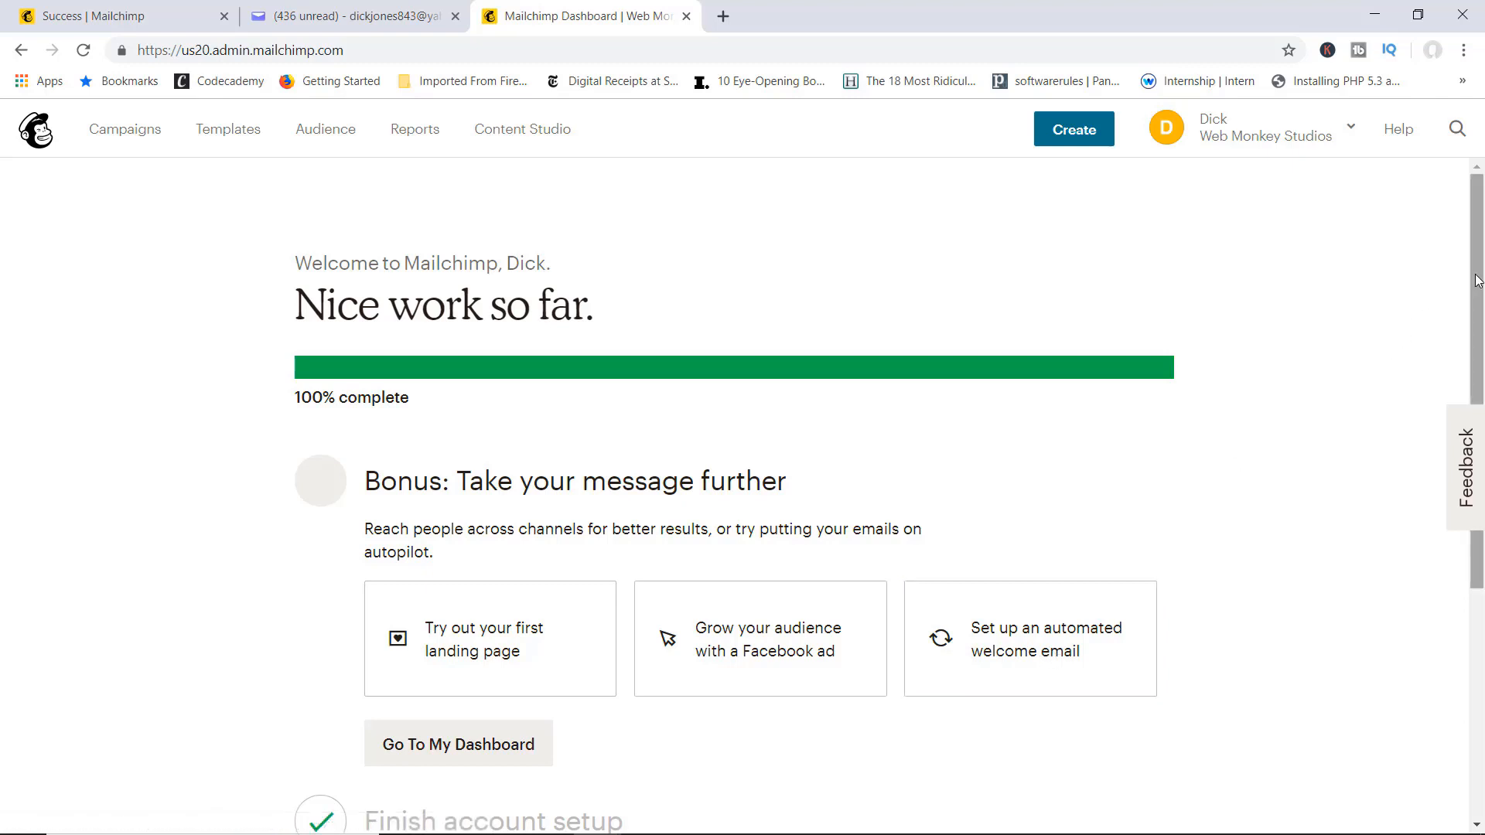
Step: Go to the main Mailchimp dashboard and close the 'Get personalized advice' overlay
{"action": "left_click_drag", "start_coordinate": [1474, 292], "coordinate": [1428, 415]}
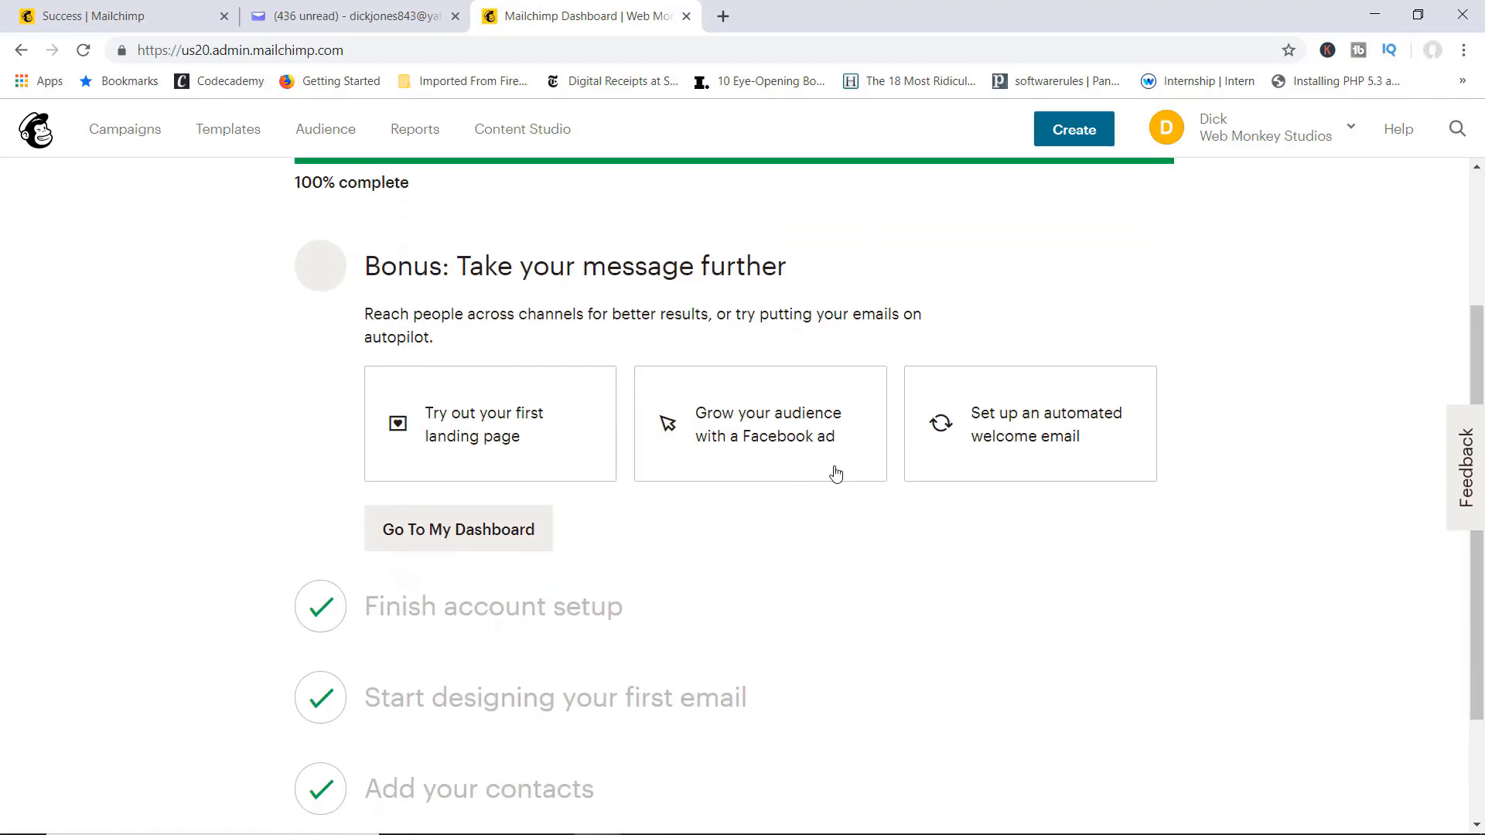
{"action": "left_click", "coordinate": [494, 529]}
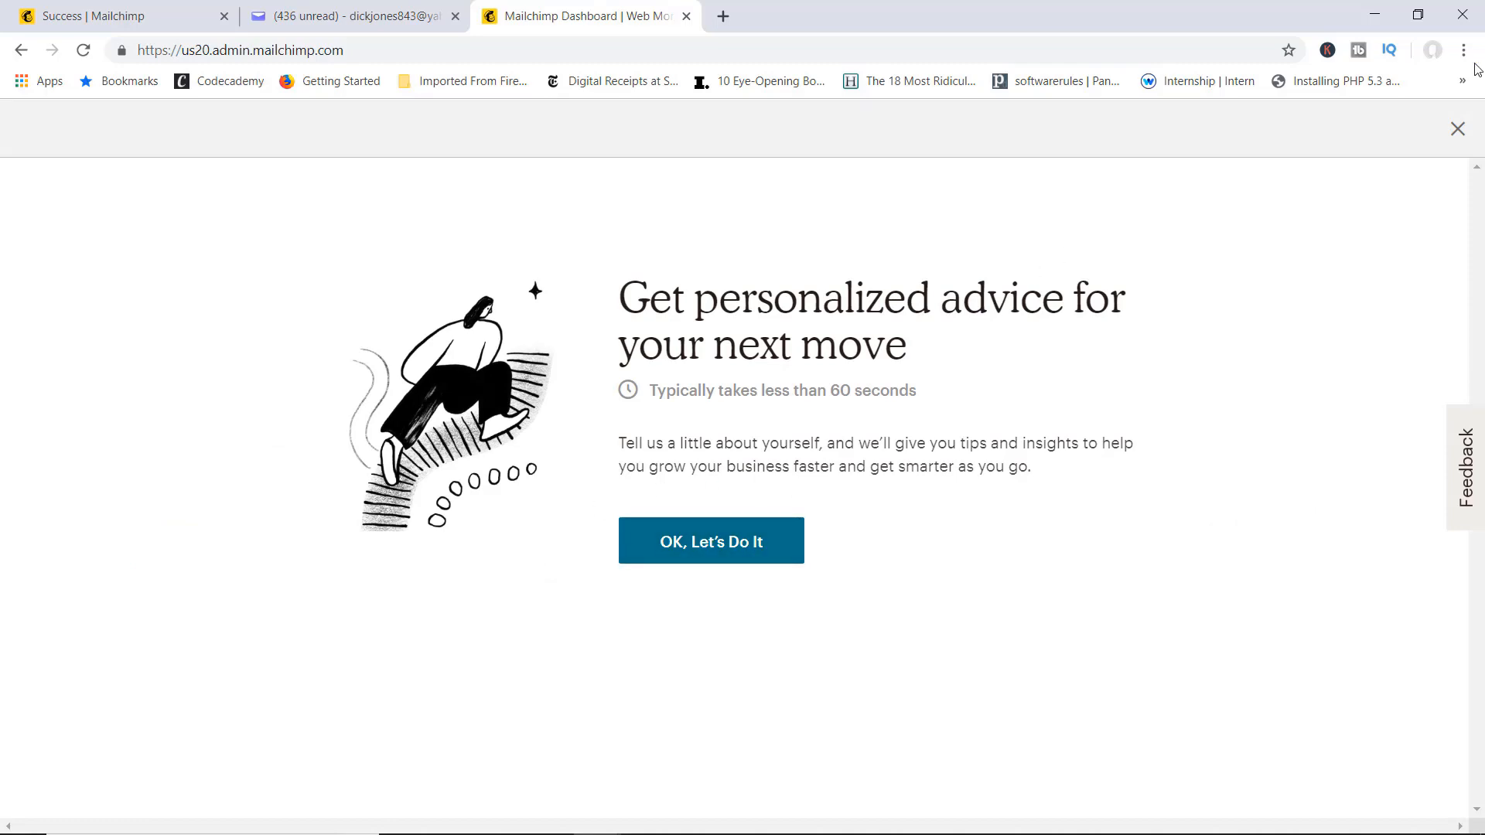
{"action": "left_click", "coordinate": [1452, 134]}
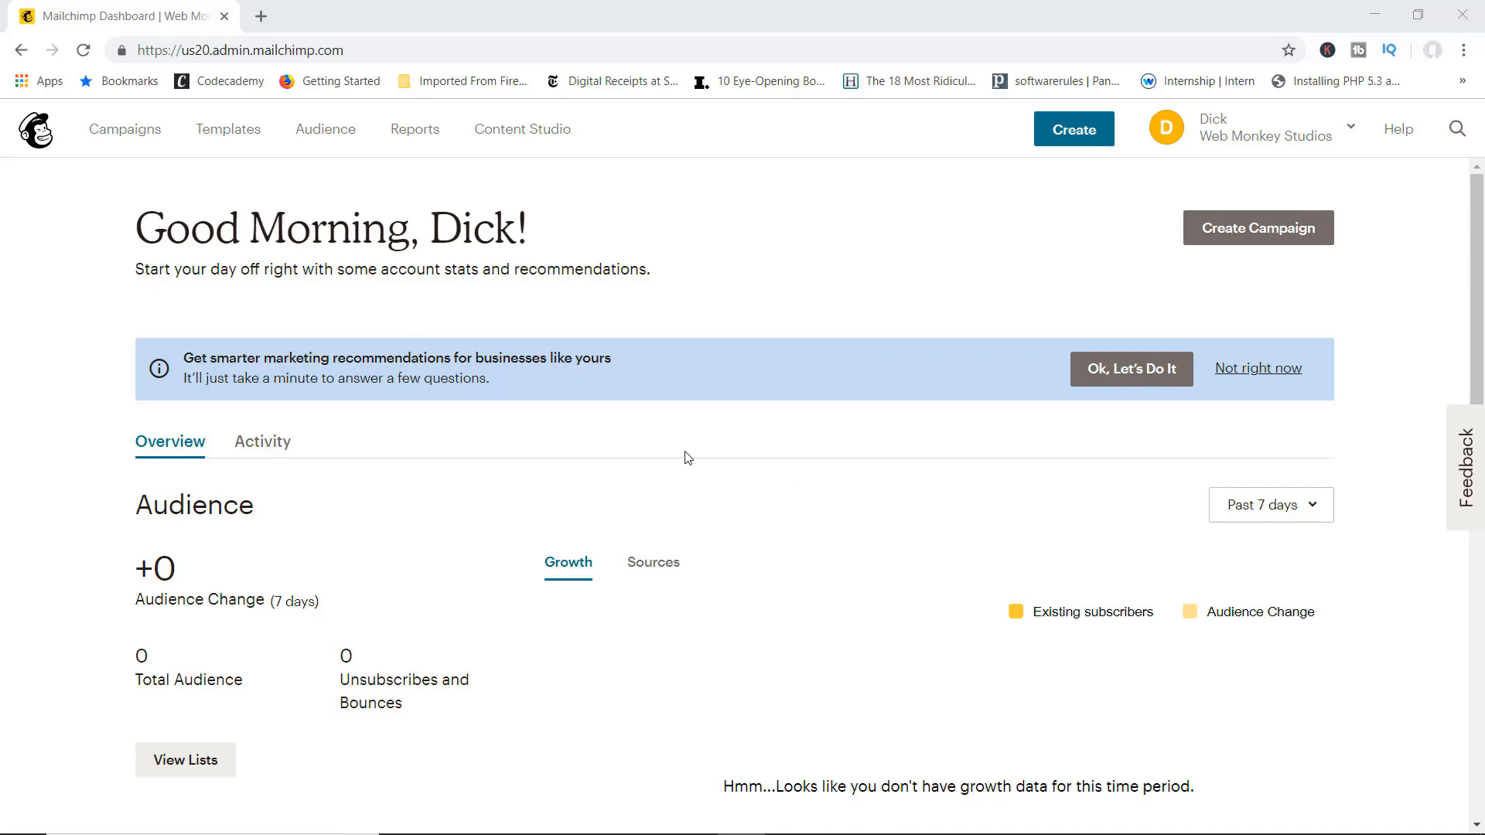
Step: Use View Lists to open the Audiences page showing Web Monkey Studios
{"action": "left_click", "coordinate": [199, 760]}
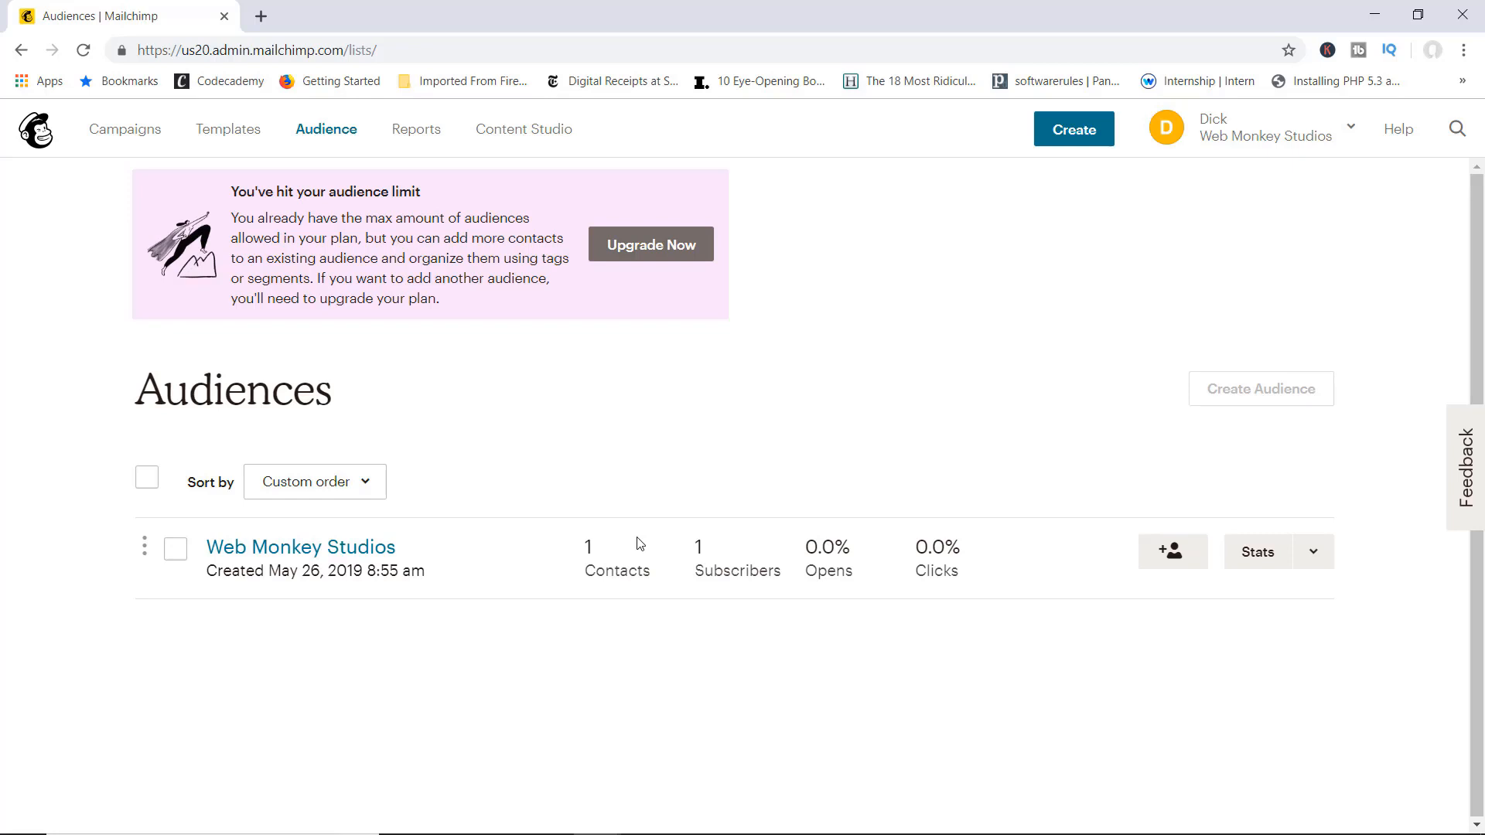
Step: Open the Web Monkey Studios stats and list its single subscribed contact
{"action": "left_click", "coordinate": [1269, 555]}
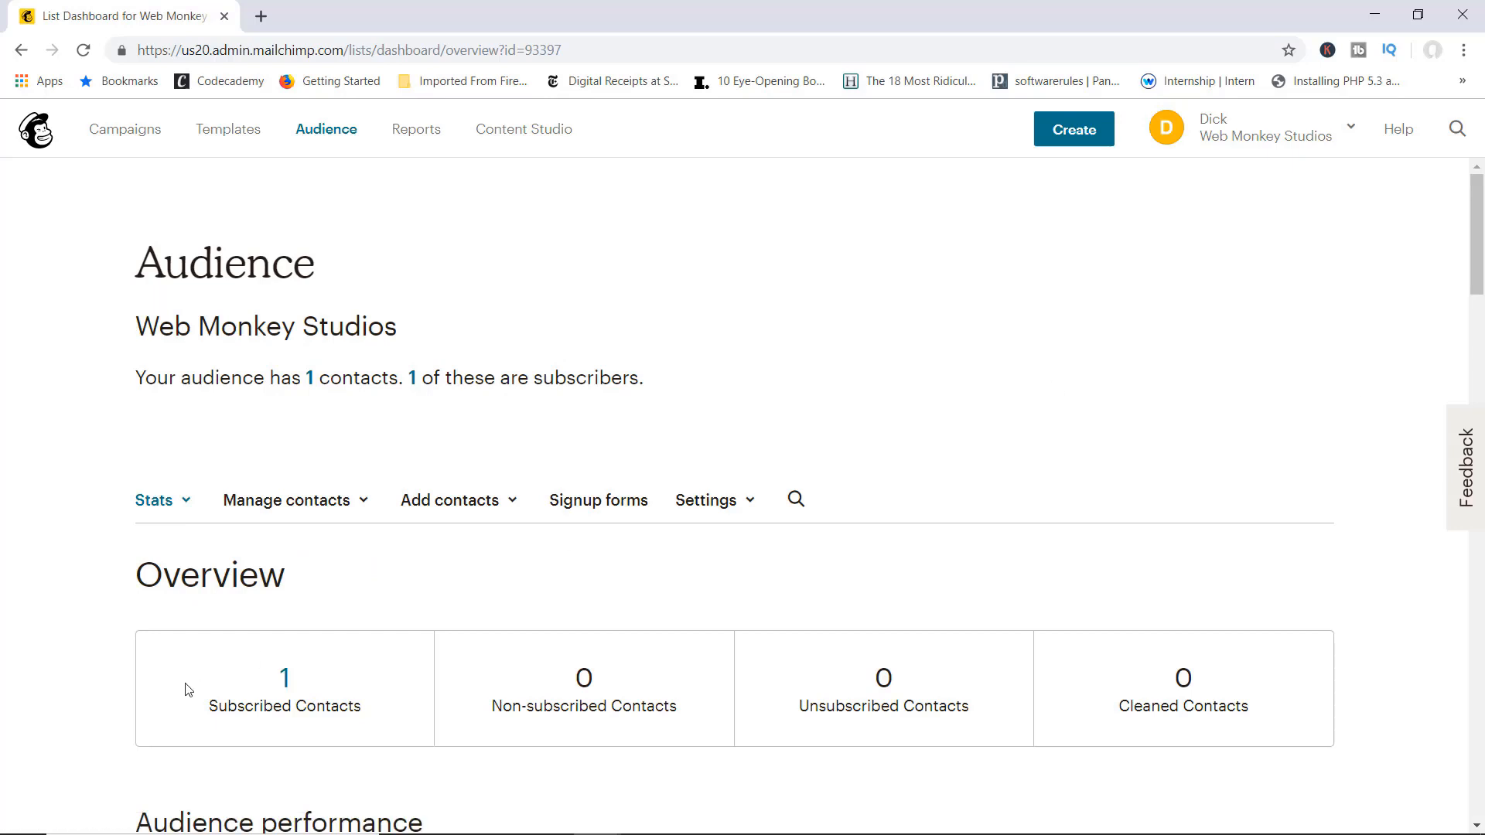
{"action": "left_click", "coordinate": [285, 679]}
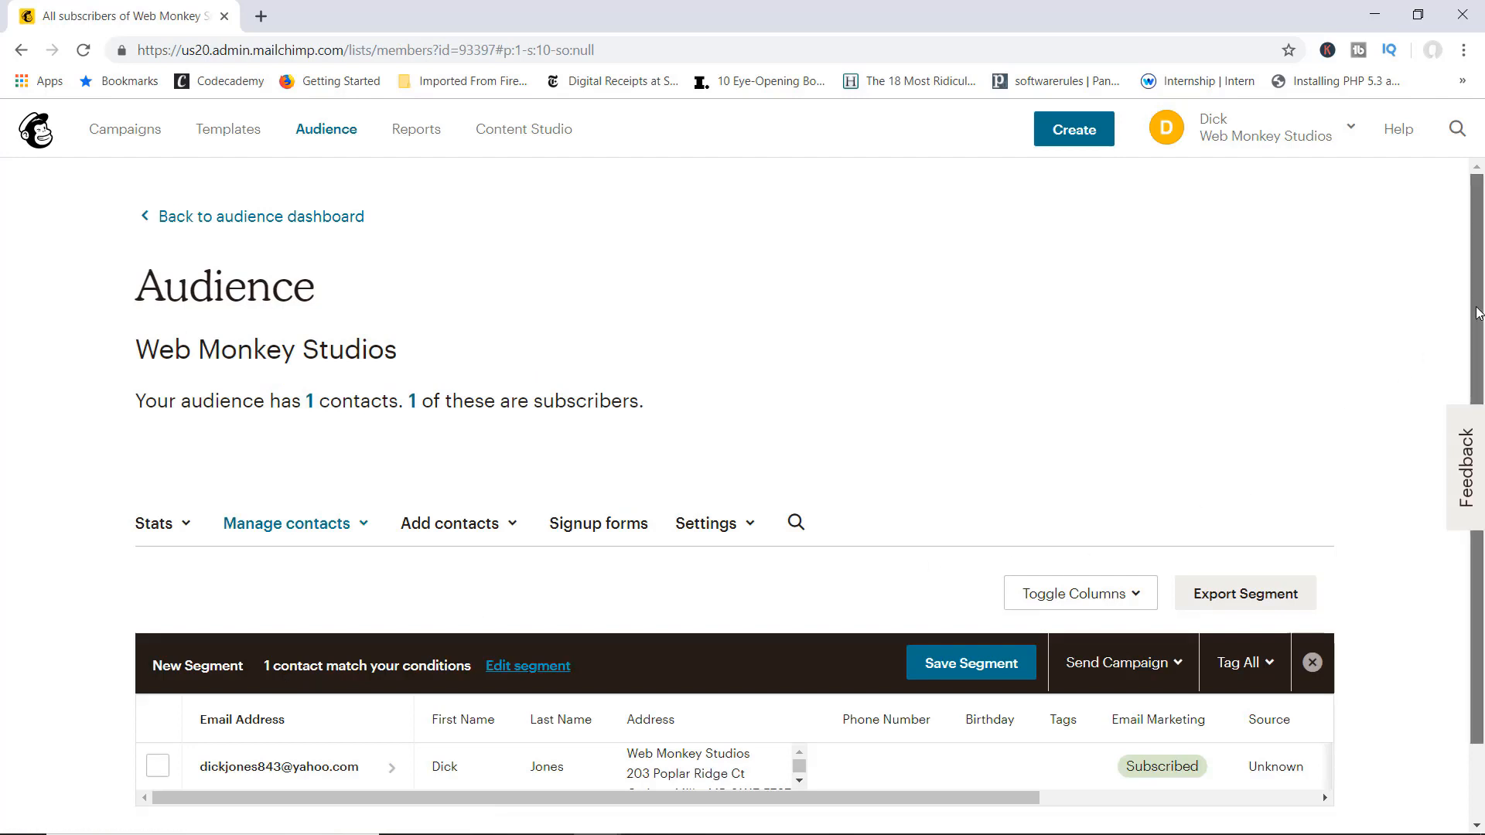
{"action": "scroll", "coordinate": [1448, 414], "scroll_direction": "down", "scroll_amount": 1}
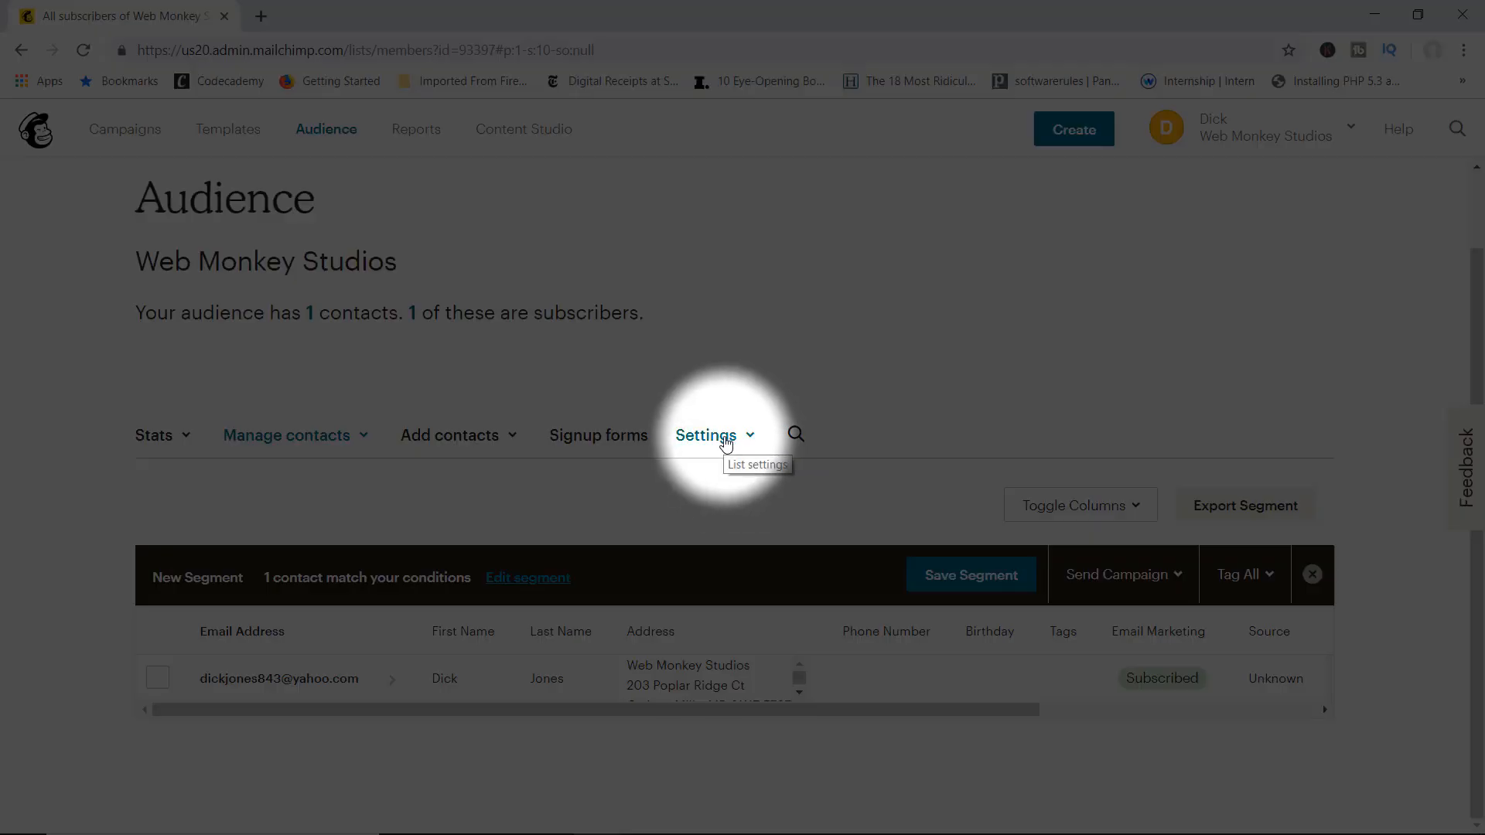
Step: In Audience name and defaults, keep the name and enable double opt-in with reCAPTCHA
{"action": "left_click", "coordinate": [728, 447]}
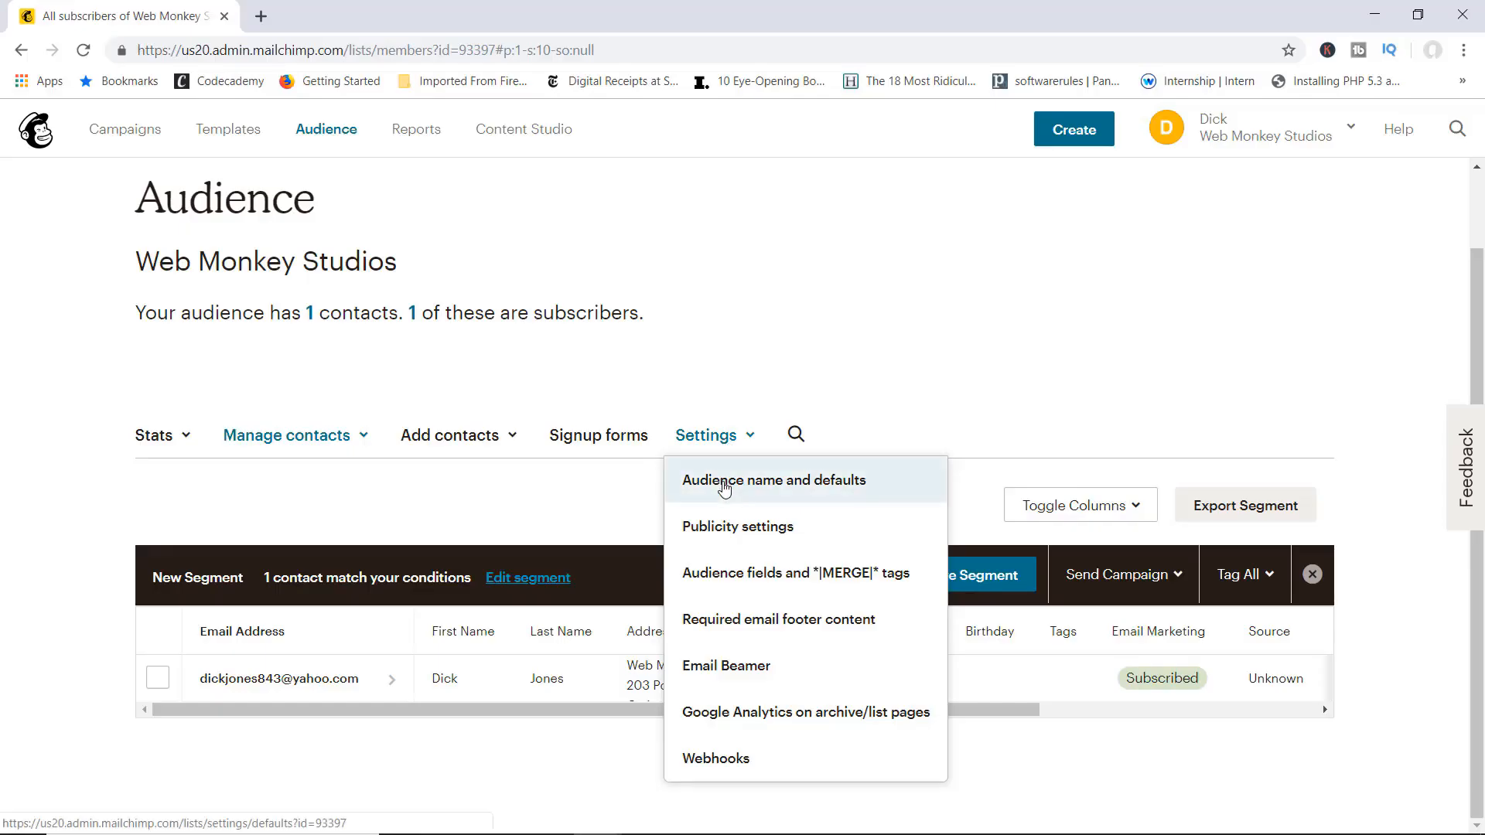
{"action": "left_click", "coordinate": [721, 481]}
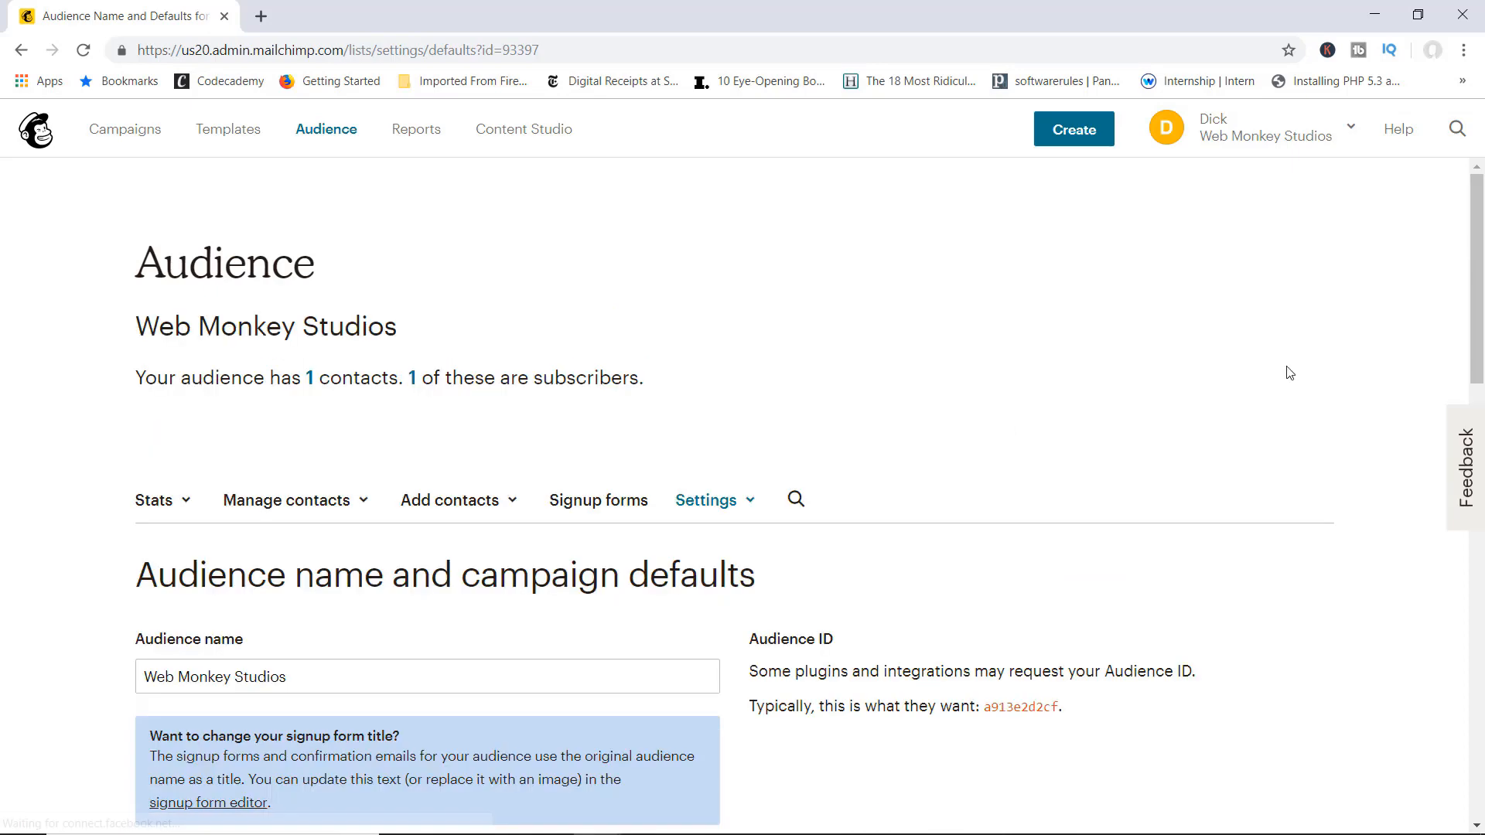
{"action": "left_click_drag", "start_coordinate": [1473, 257], "coordinate": [1431, 371]}
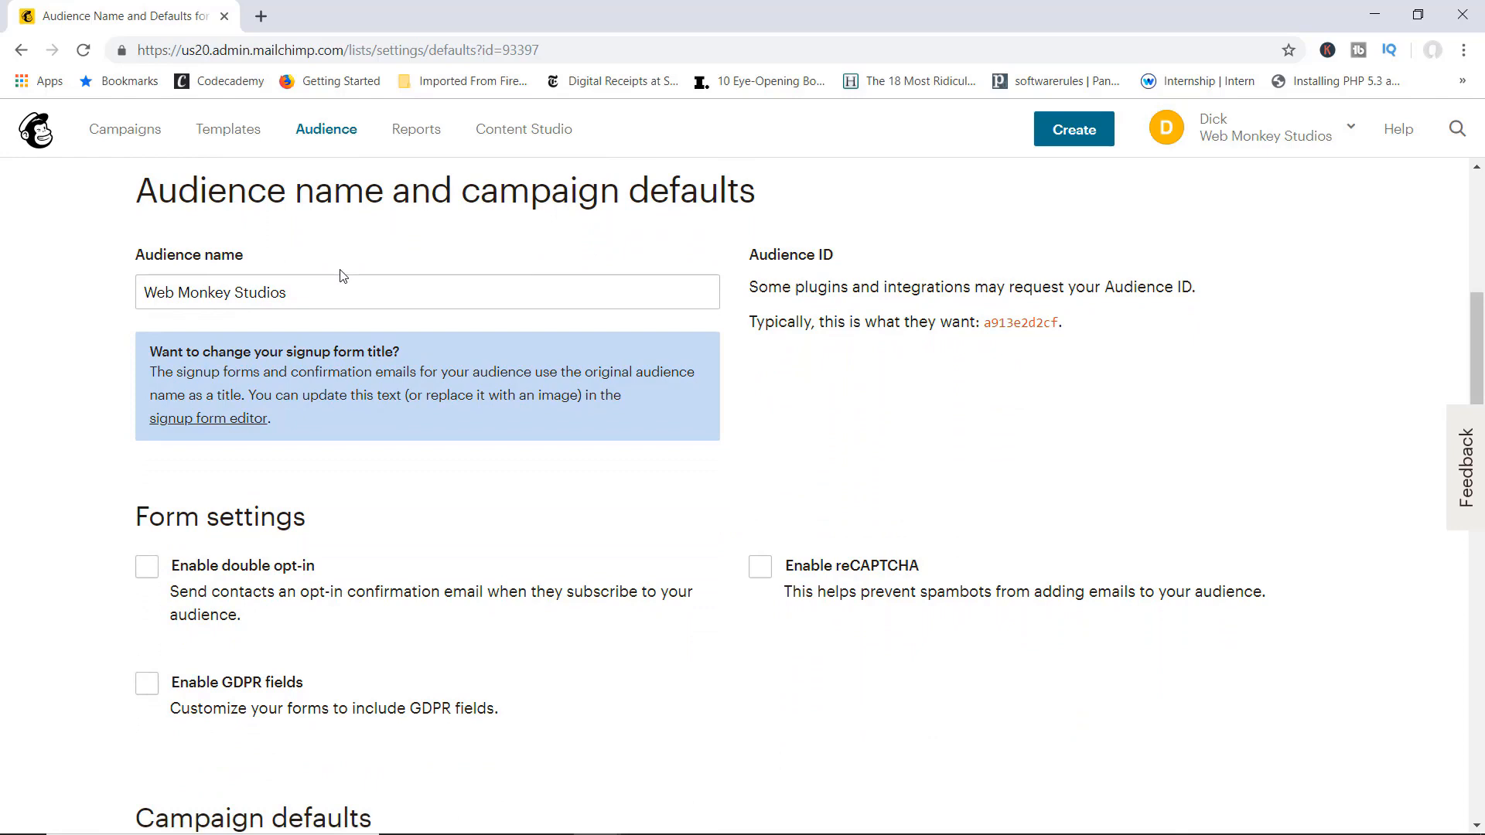
{"action": "left_click_drag", "start_coordinate": [308, 292], "coordinate": [180, 290]}
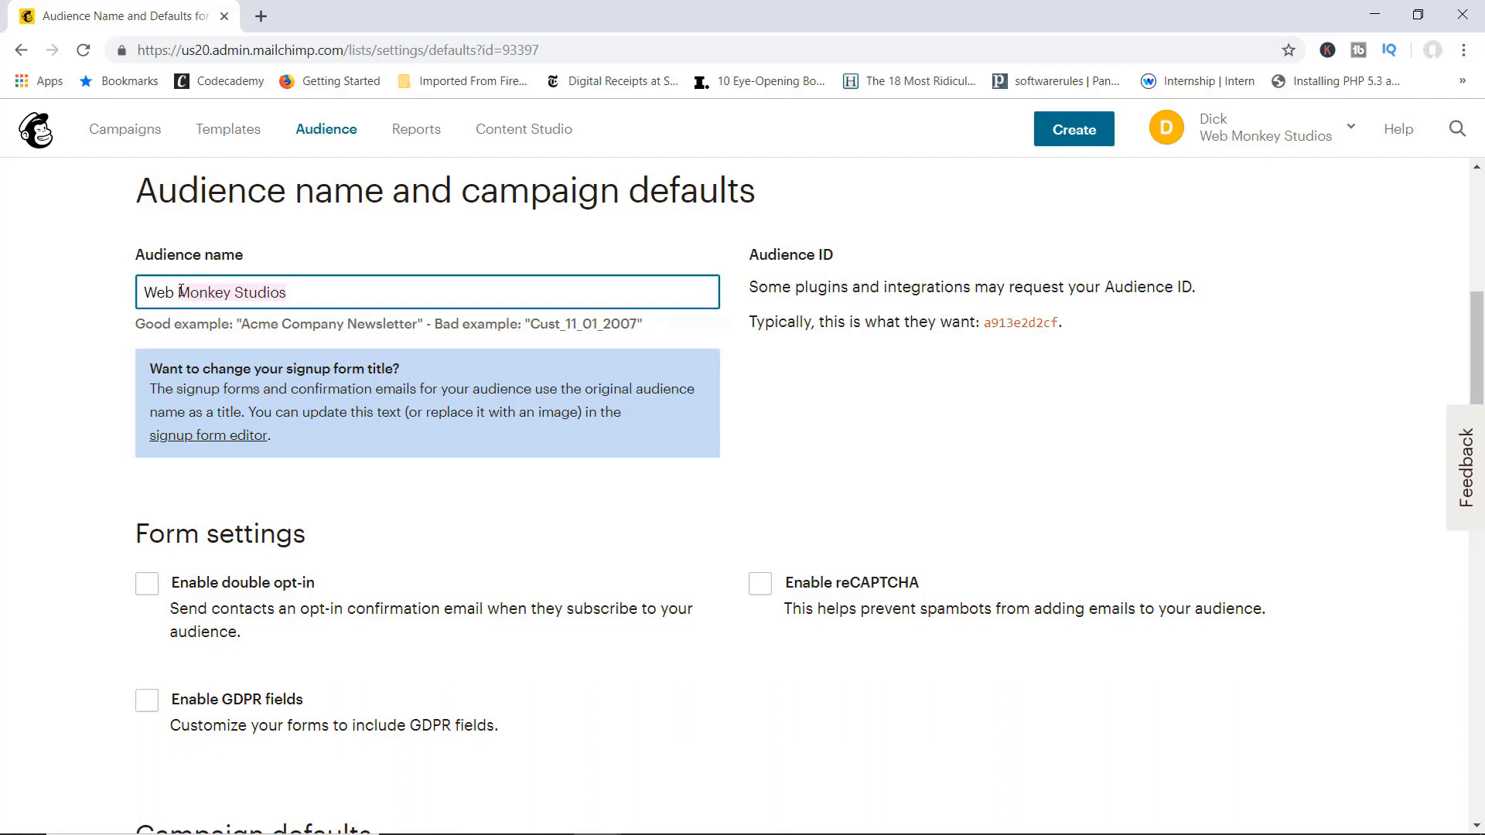
{"action": "left_click", "coordinate": [73, 413]}
{"action": "scroll", "coordinate": [700, 472], "scroll_direction": "down", "scroll_amount": 1}
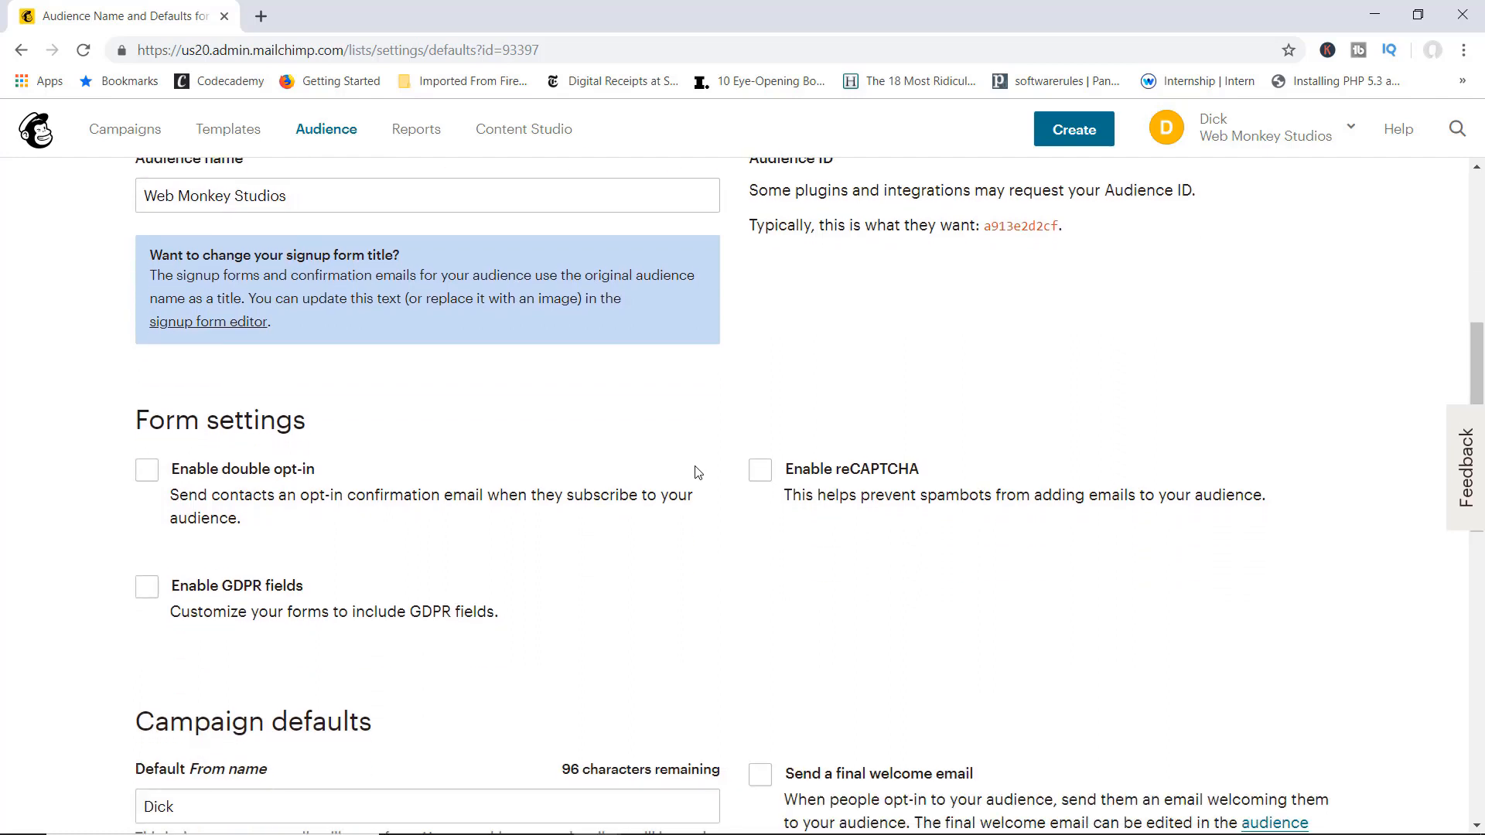
{"action": "left_click", "coordinate": [147, 470]}
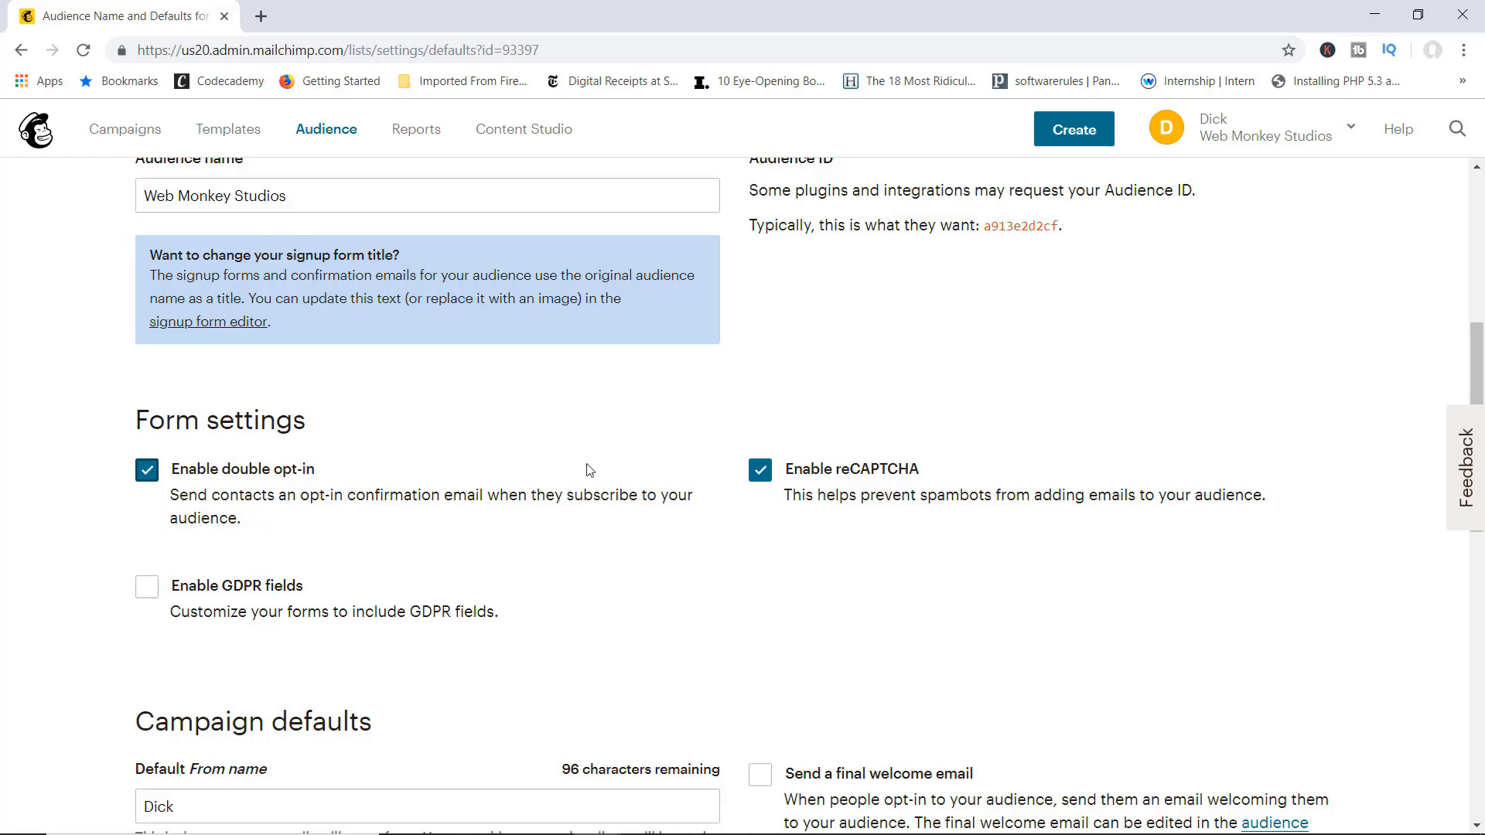
{"action": "scroll", "coordinate": [588, 469], "scroll_direction": "down", "scroll_amount": 2}
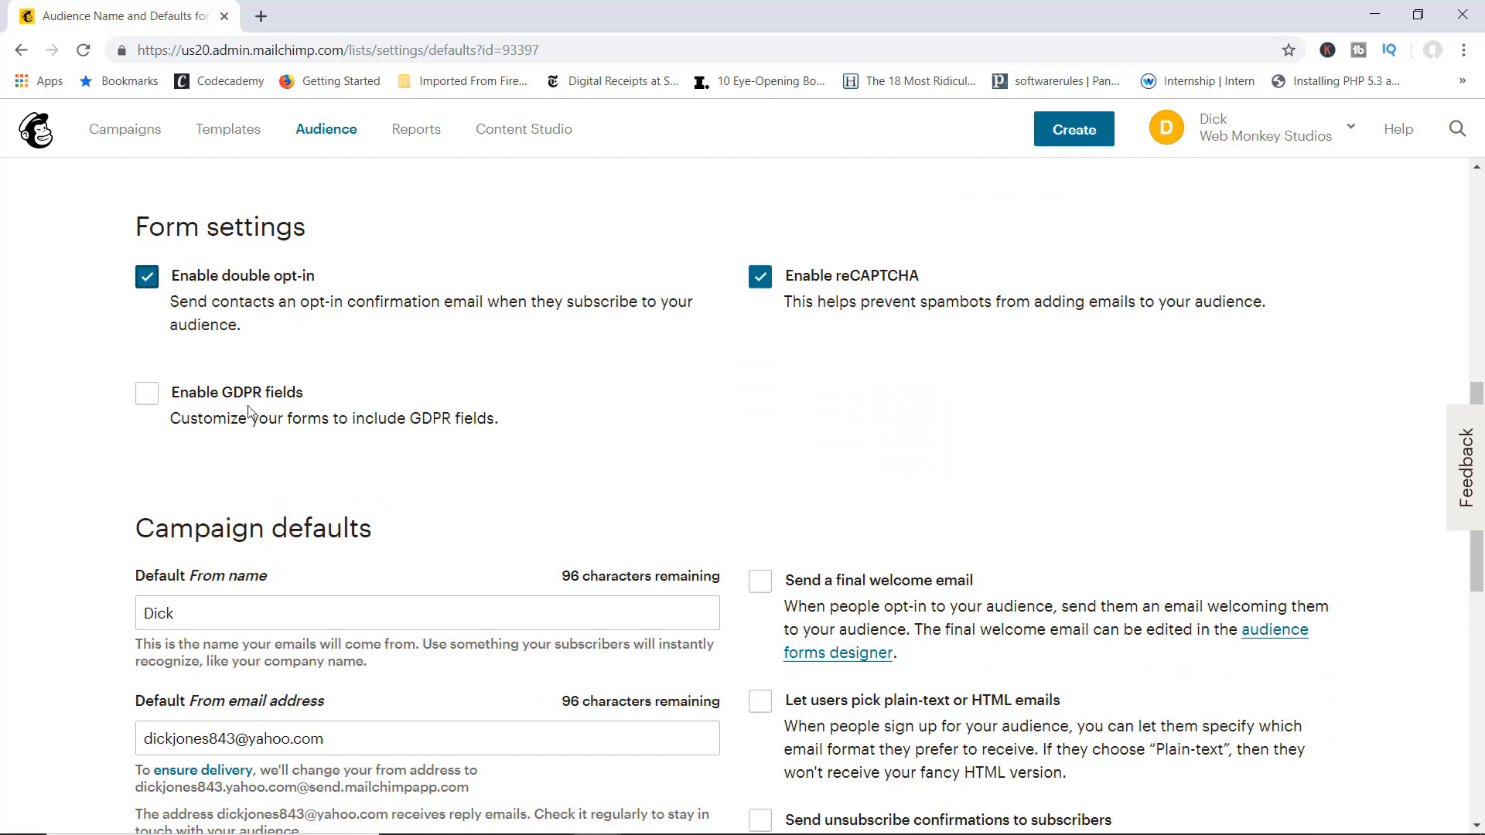
Step: Enable GDPR fields on the signup forms and look over the campaign default fields
{"action": "left_click", "coordinate": [144, 400]}
{"action": "scroll", "coordinate": [1094, 433], "scroll_direction": "down", "scroll_amount": 4}
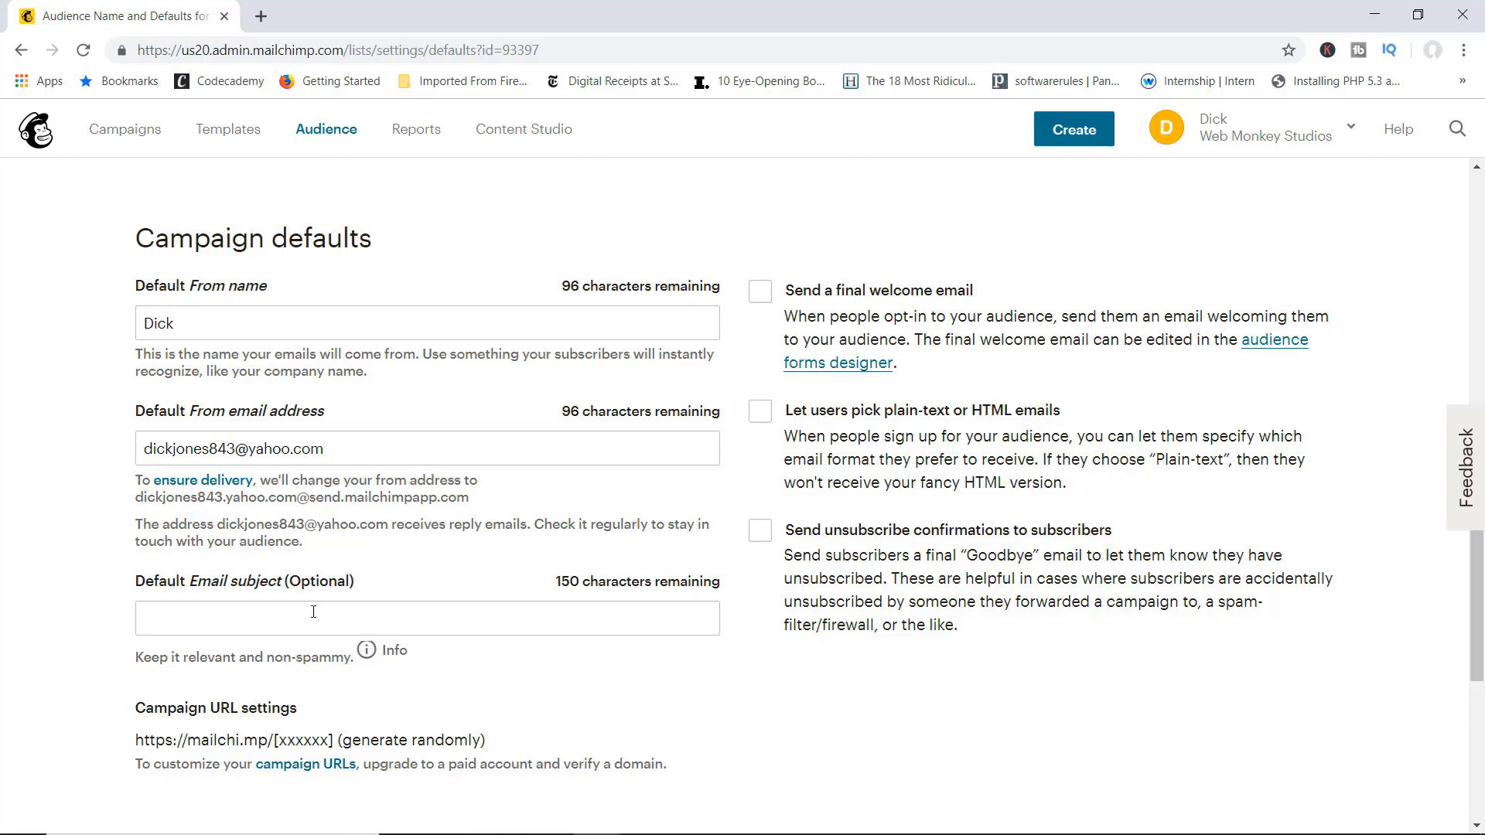
{"action": "scroll", "coordinate": [313, 612], "scroll_direction": "down", "scroll_amount": 1}
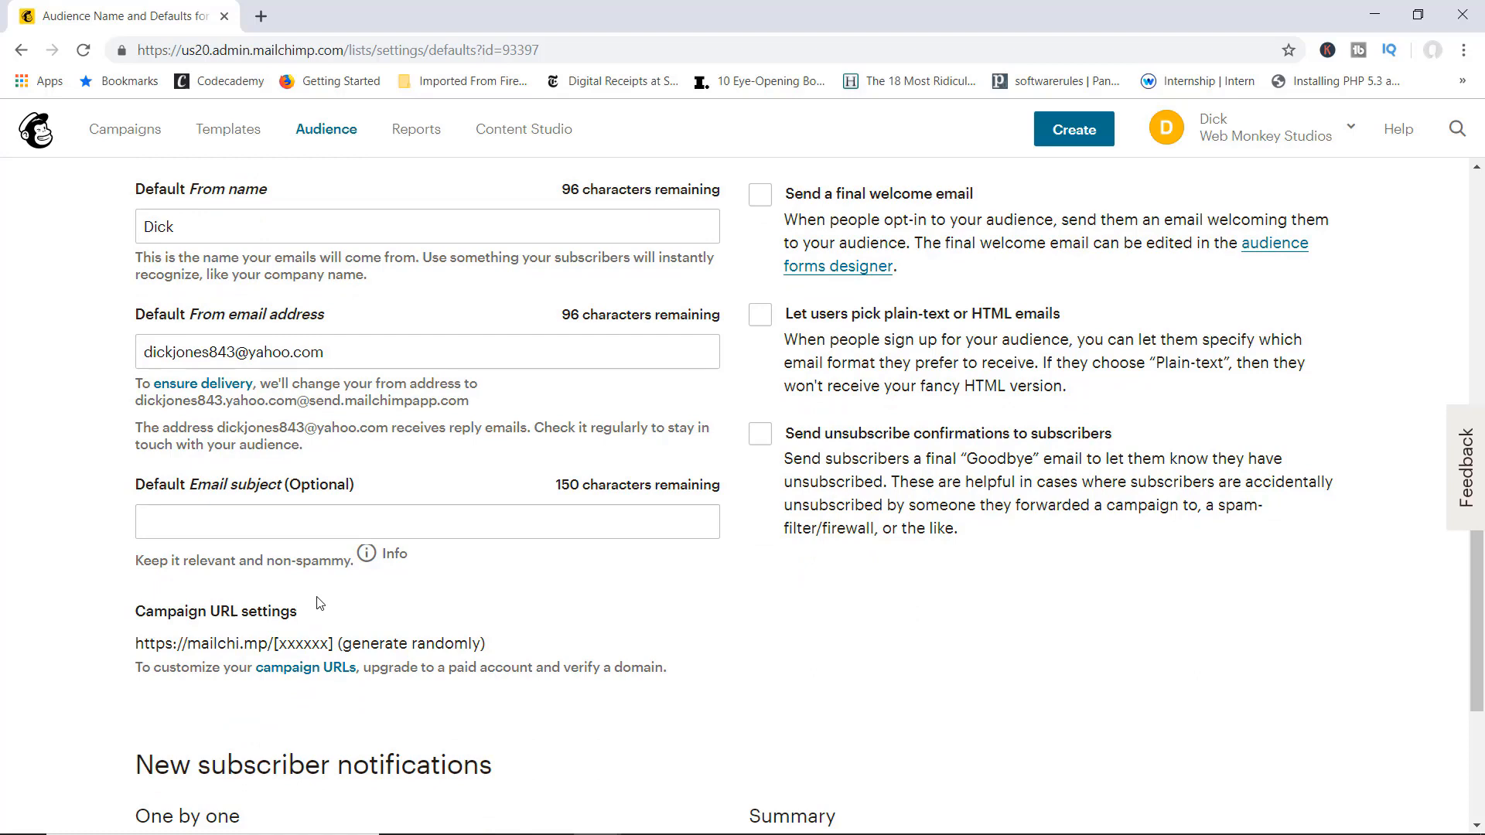
{"action": "left_click", "coordinate": [249, 523]}
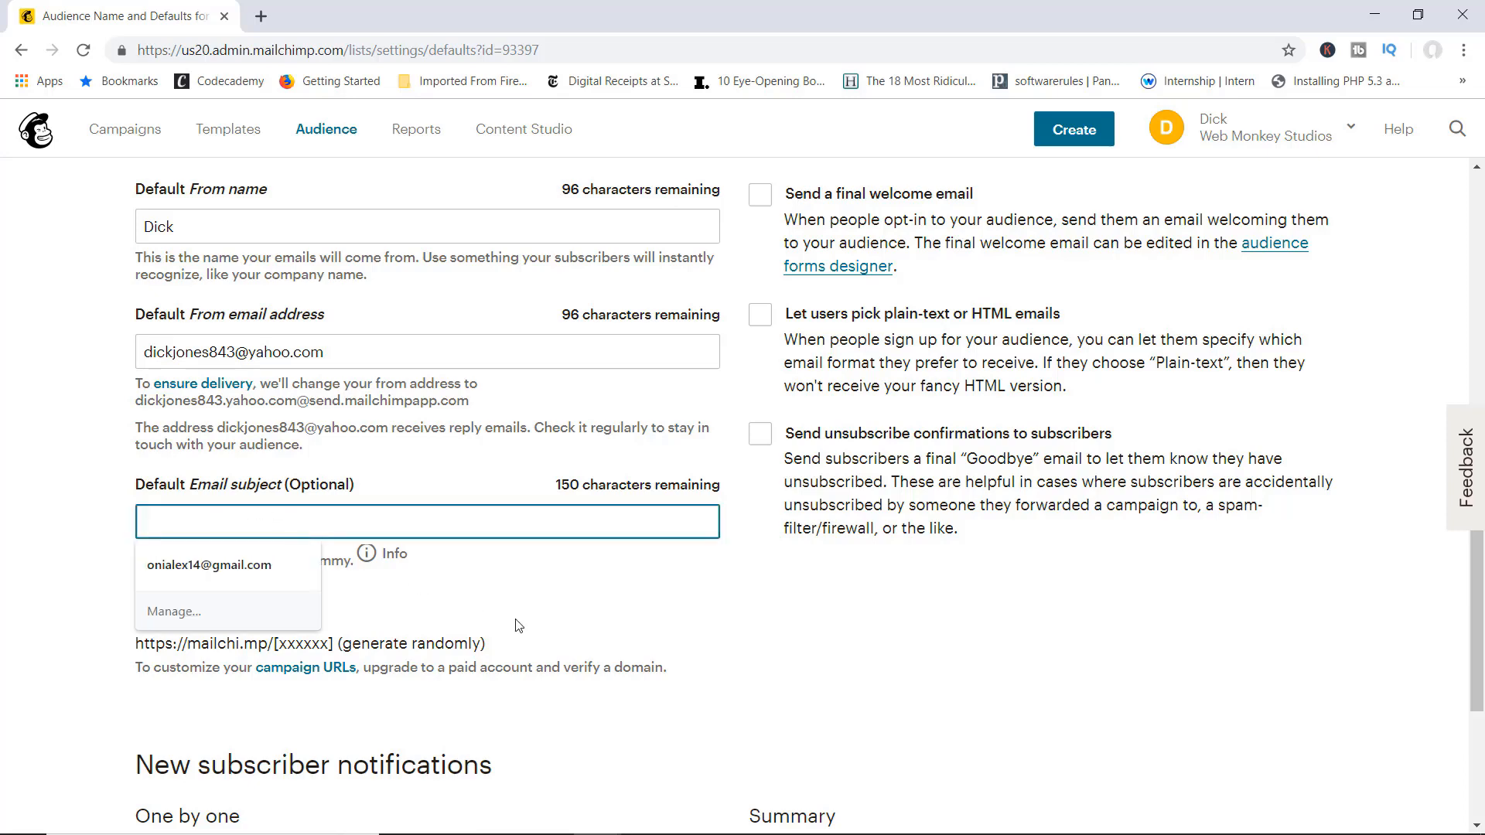
{"action": "left_click", "coordinate": [643, 622]}
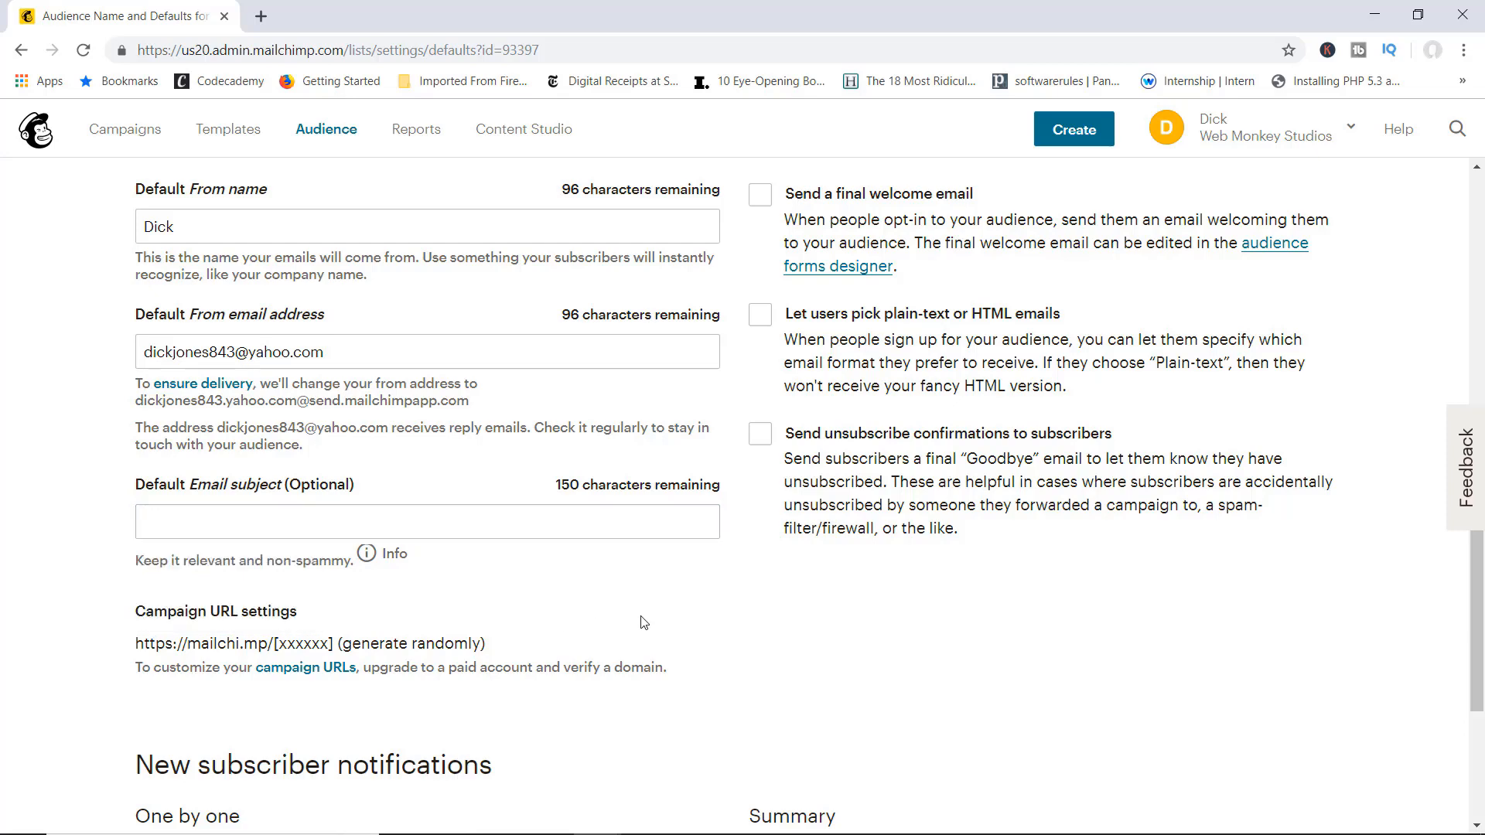
{"action": "scroll", "coordinate": [750, 569], "scroll_direction": "up", "scroll_amount": 1}
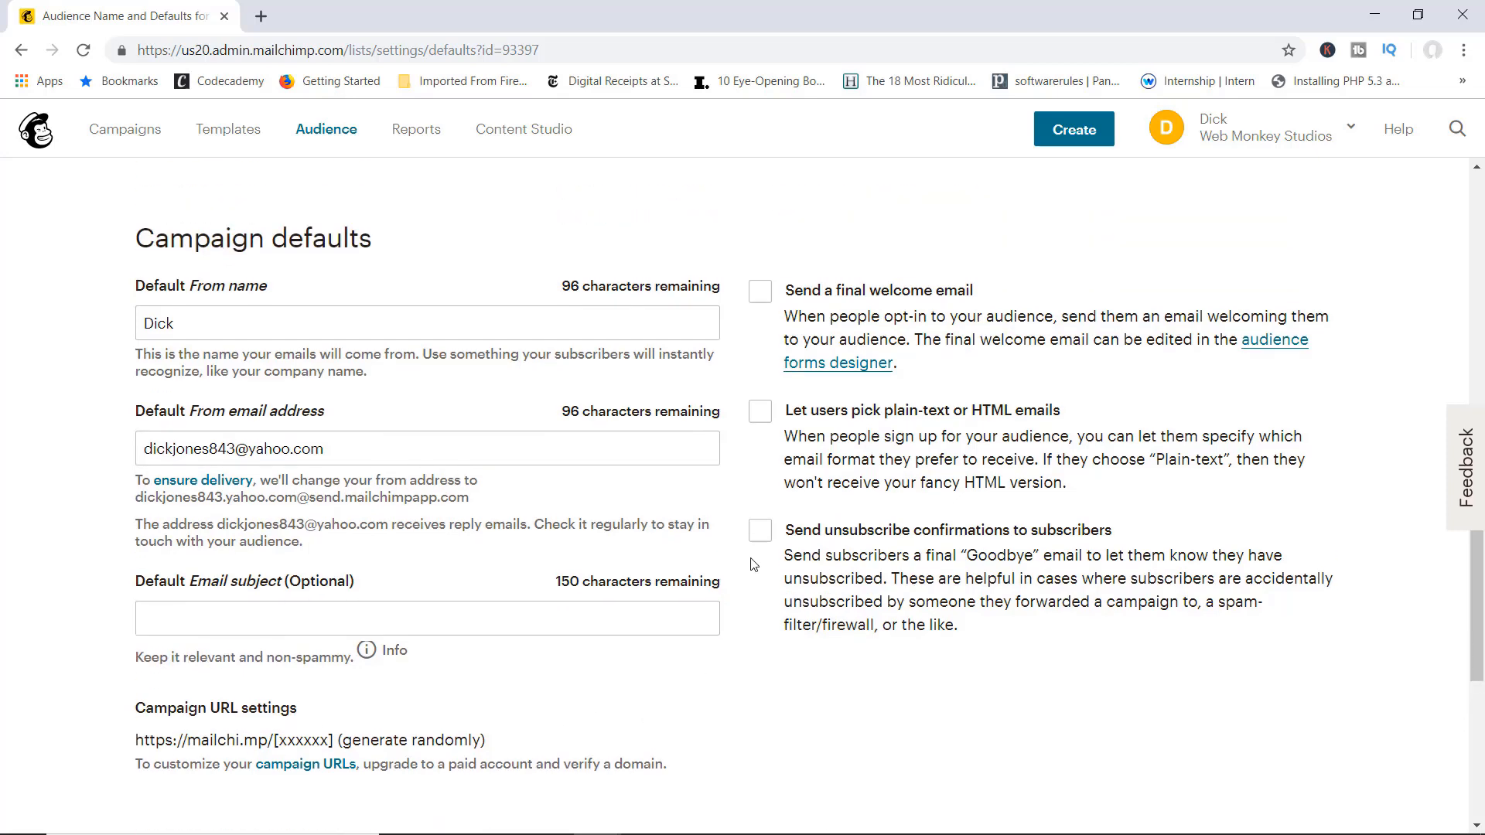
Step: Turn on 'Send a final welcome email' and 'Send unsubscribe confirmations to subscribers'
{"action": "left_click", "coordinate": [761, 293]}
{"action": "left_click", "coordinate": [761, 533]}
{"action": "scroll", "coordinate": [761, 537], "scroll_direction": "down", "scroll_amount": 6}
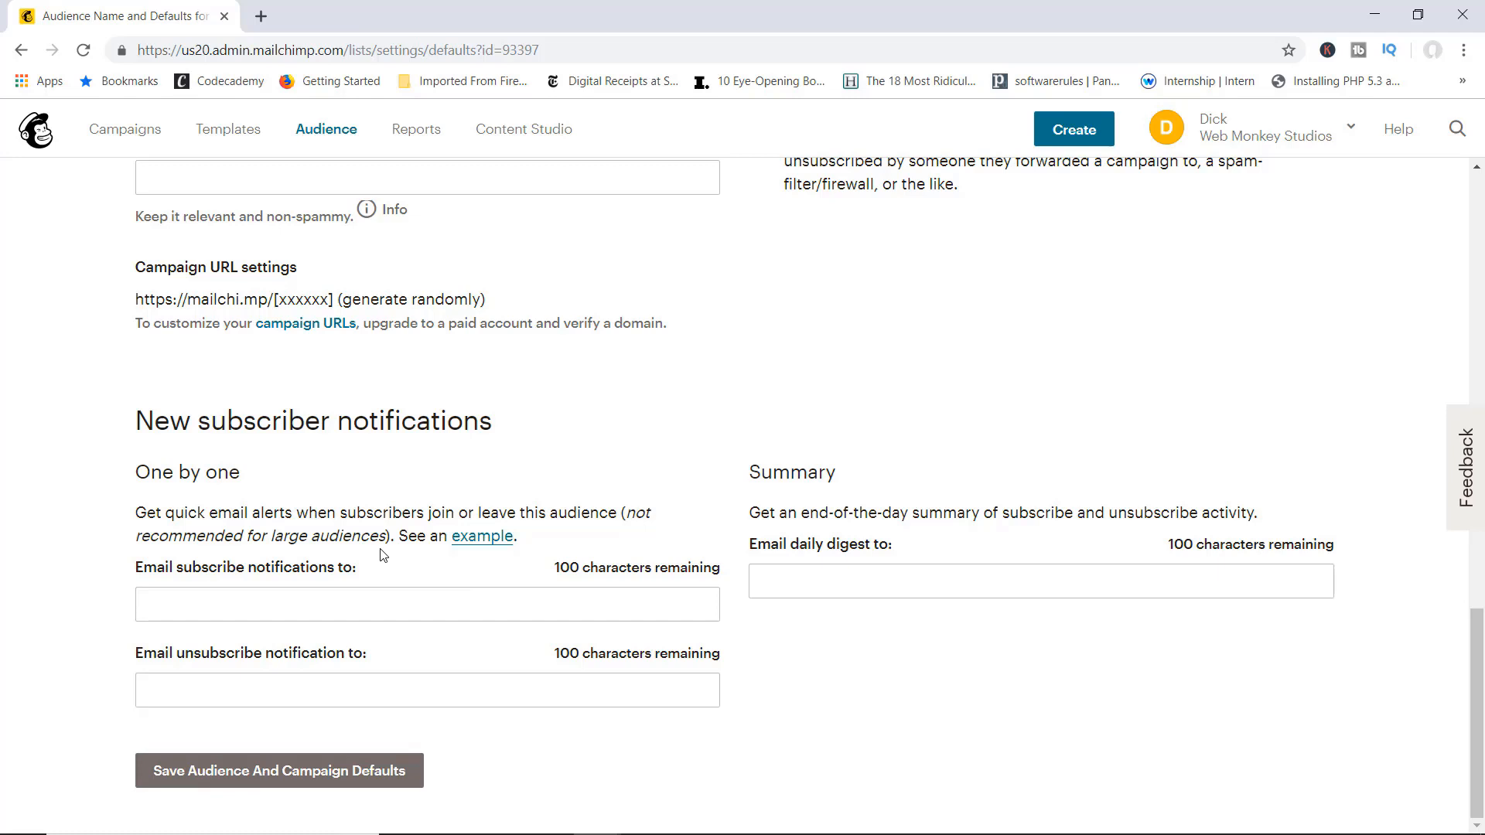
{"action": "left_click", "coordinate": [826, 587]}
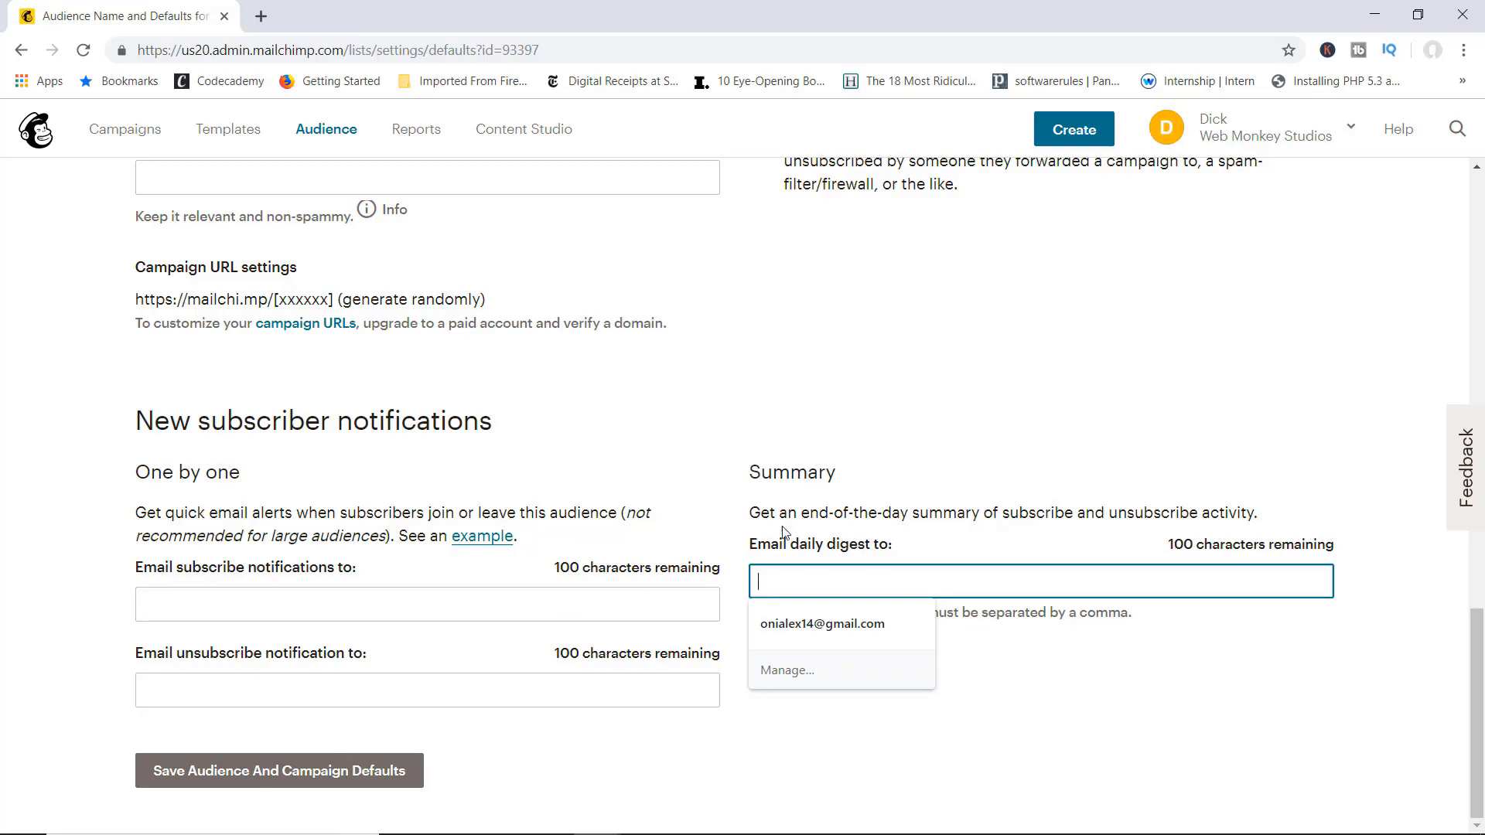
{"action": "scroll", "coordinate": [945, 415], "scroll_direction": "up", "scroll_amount": 15}
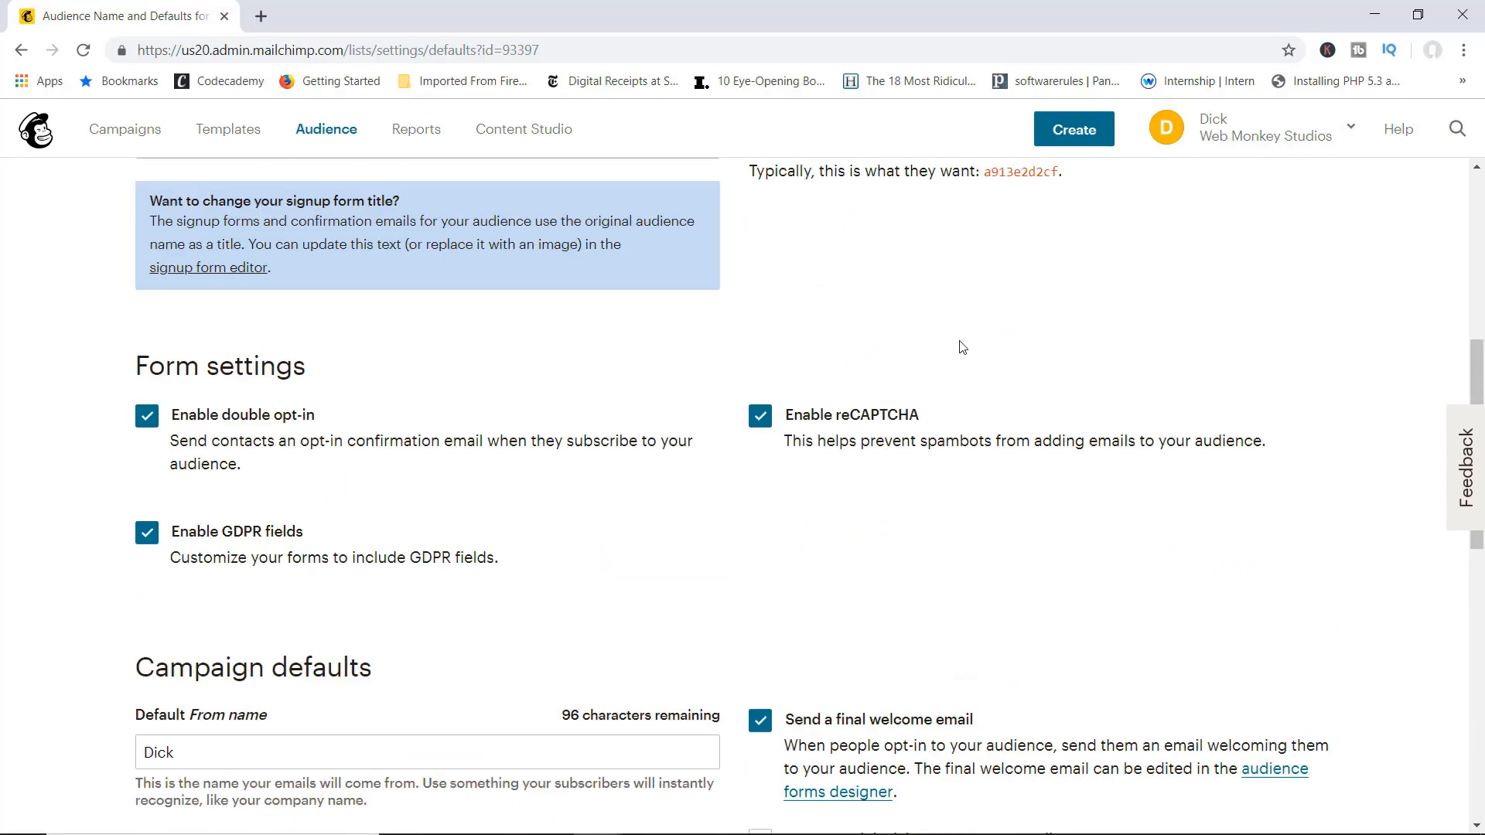
{"action": "scroll", "coordinate": [959, 345], "scroll_direction": "up", "scroll_amount": 6}
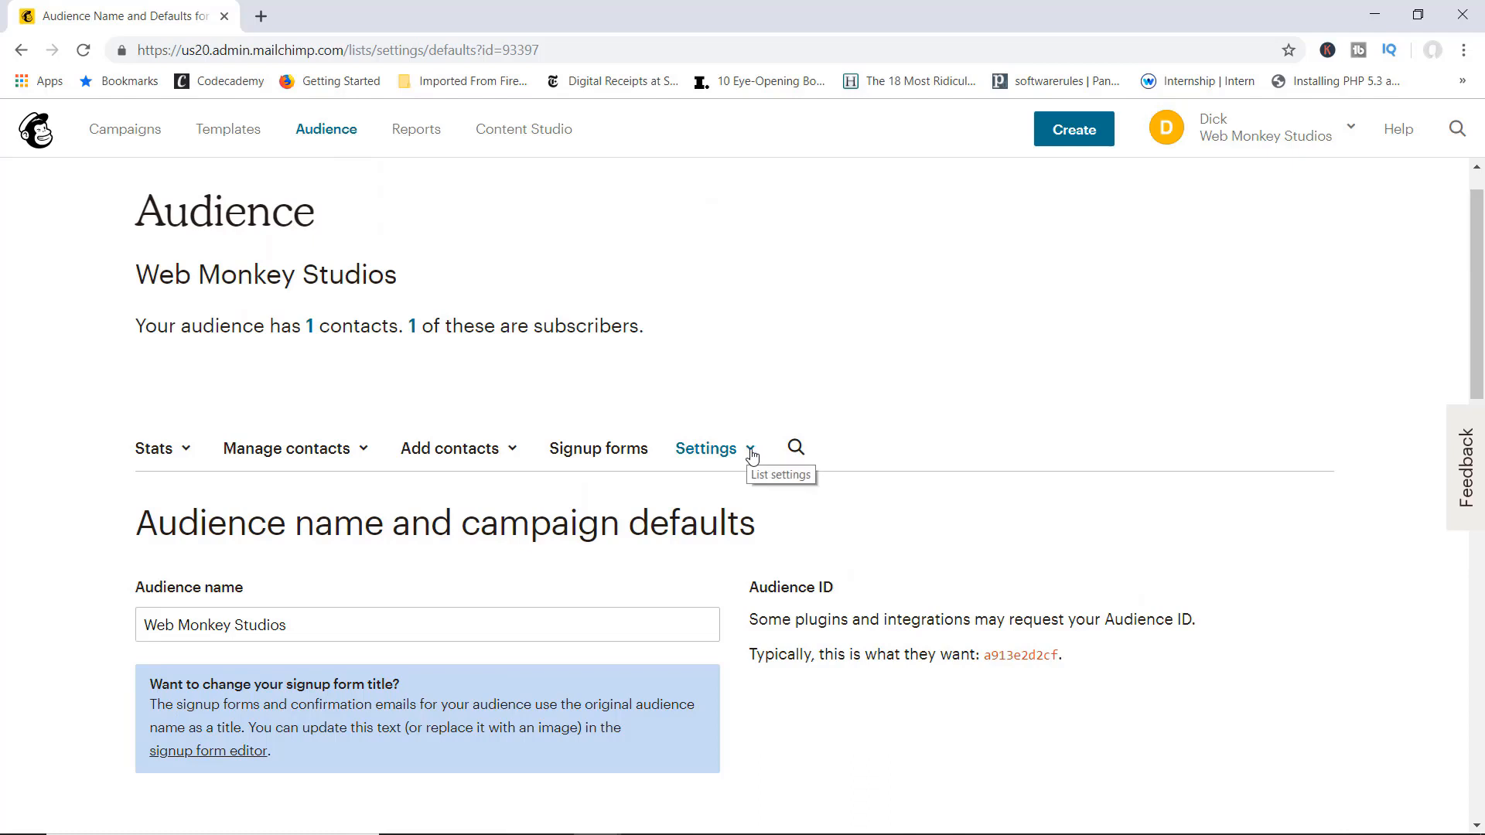
Step: Open the audience's Required email footer content settings to show the permission reminder
{"action": "left_click", "coordinate": [750, 455]}
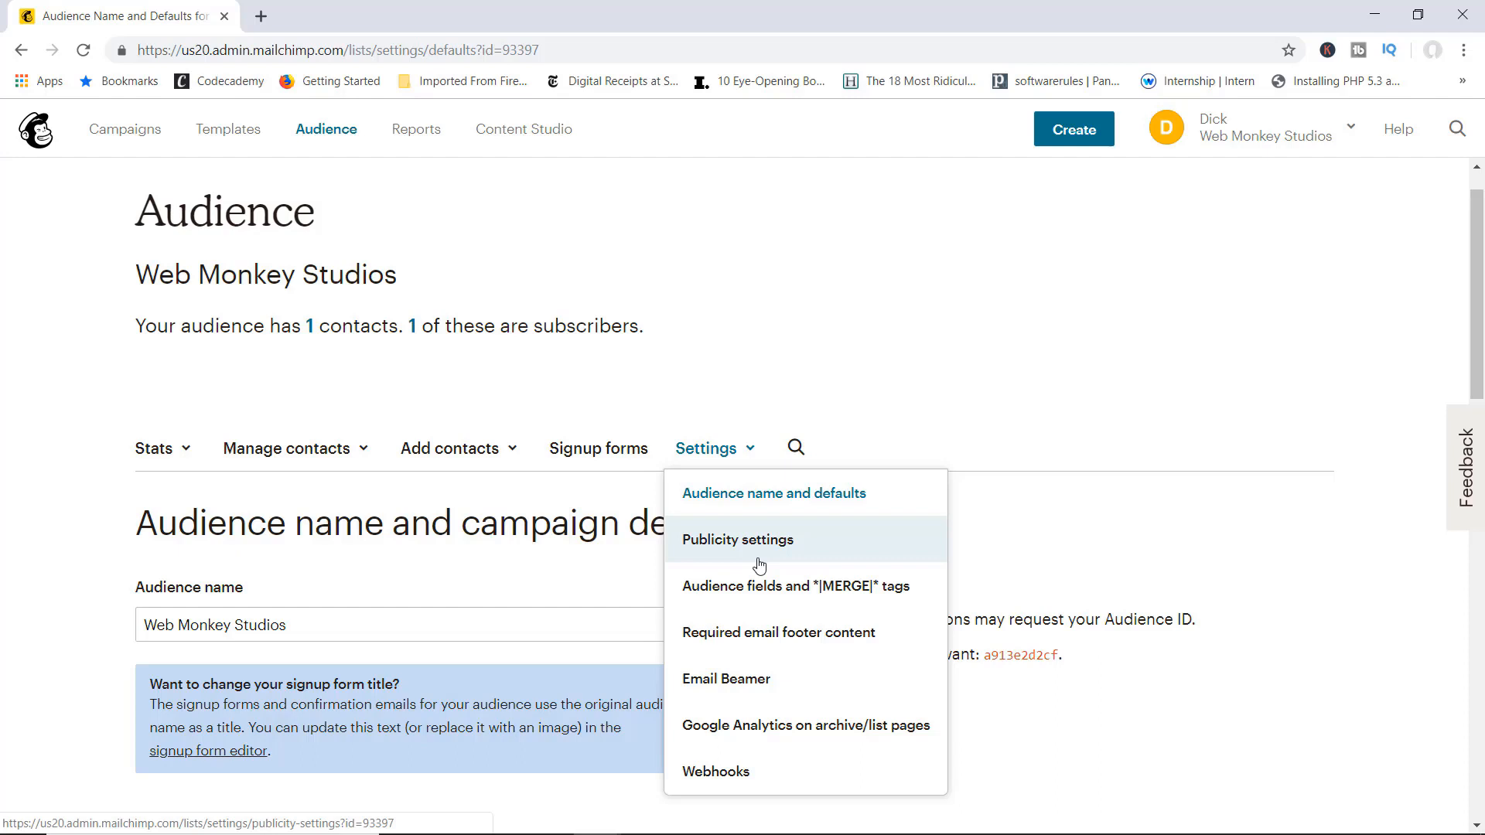
{"action": "left_click", "coordinate": [798, 639]}
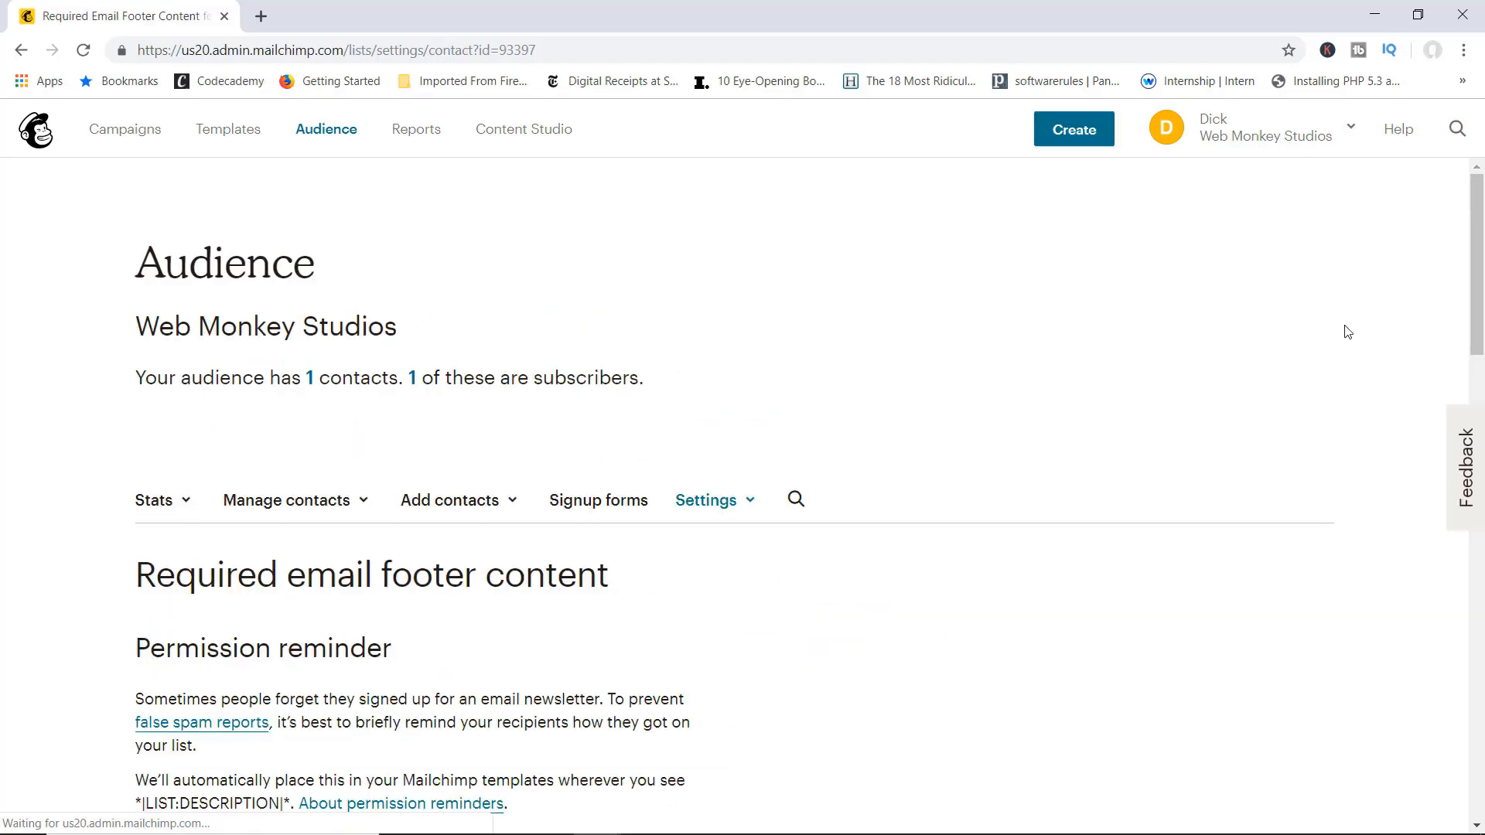
{"action": "left_click_drag", "start_coordinate": [1468, 219], "coordinate": [1397, 296]}
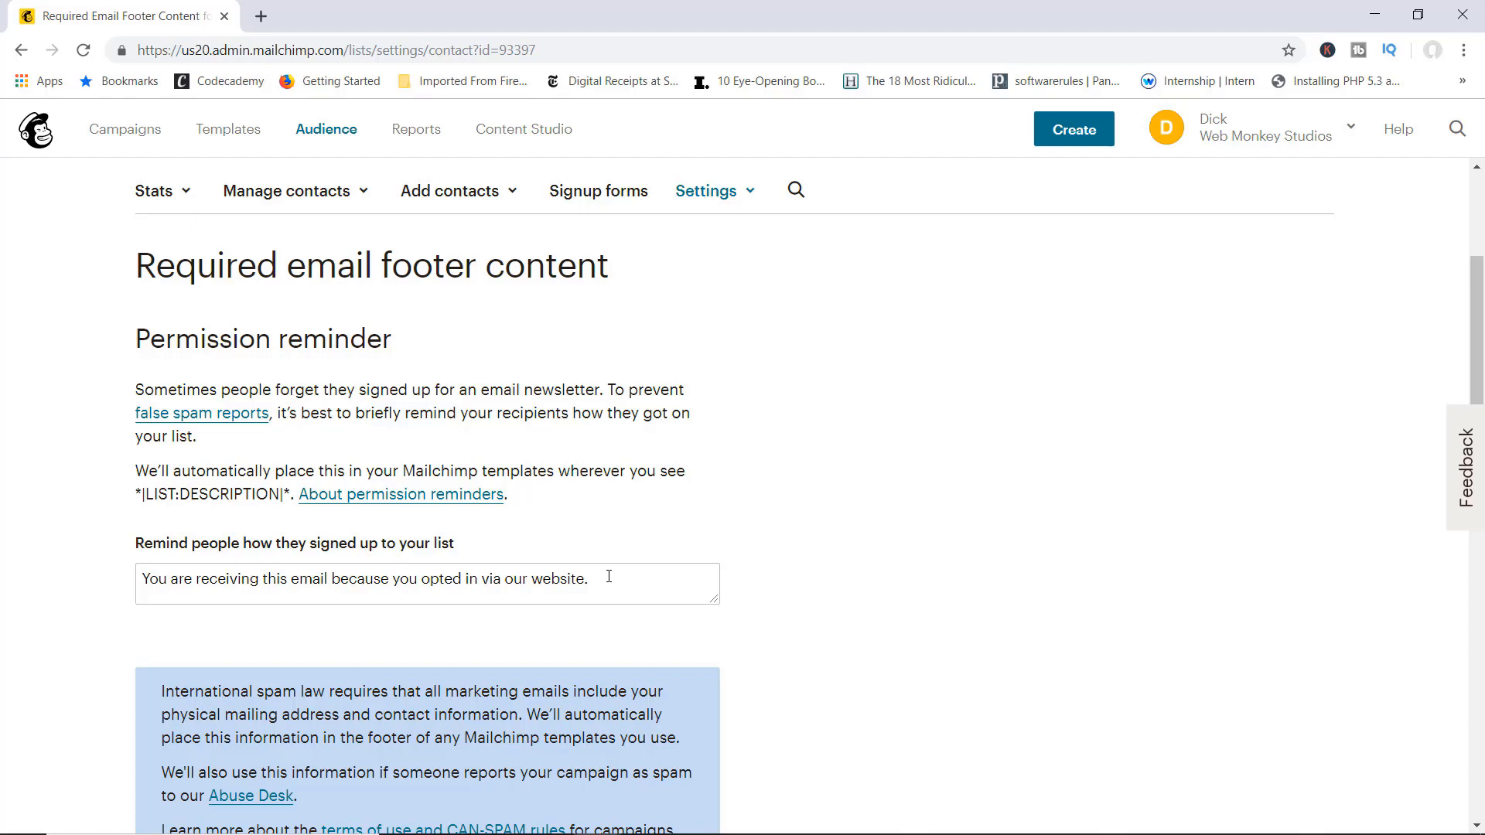
{"action": "left_click", "coordinate": [608, 576]}
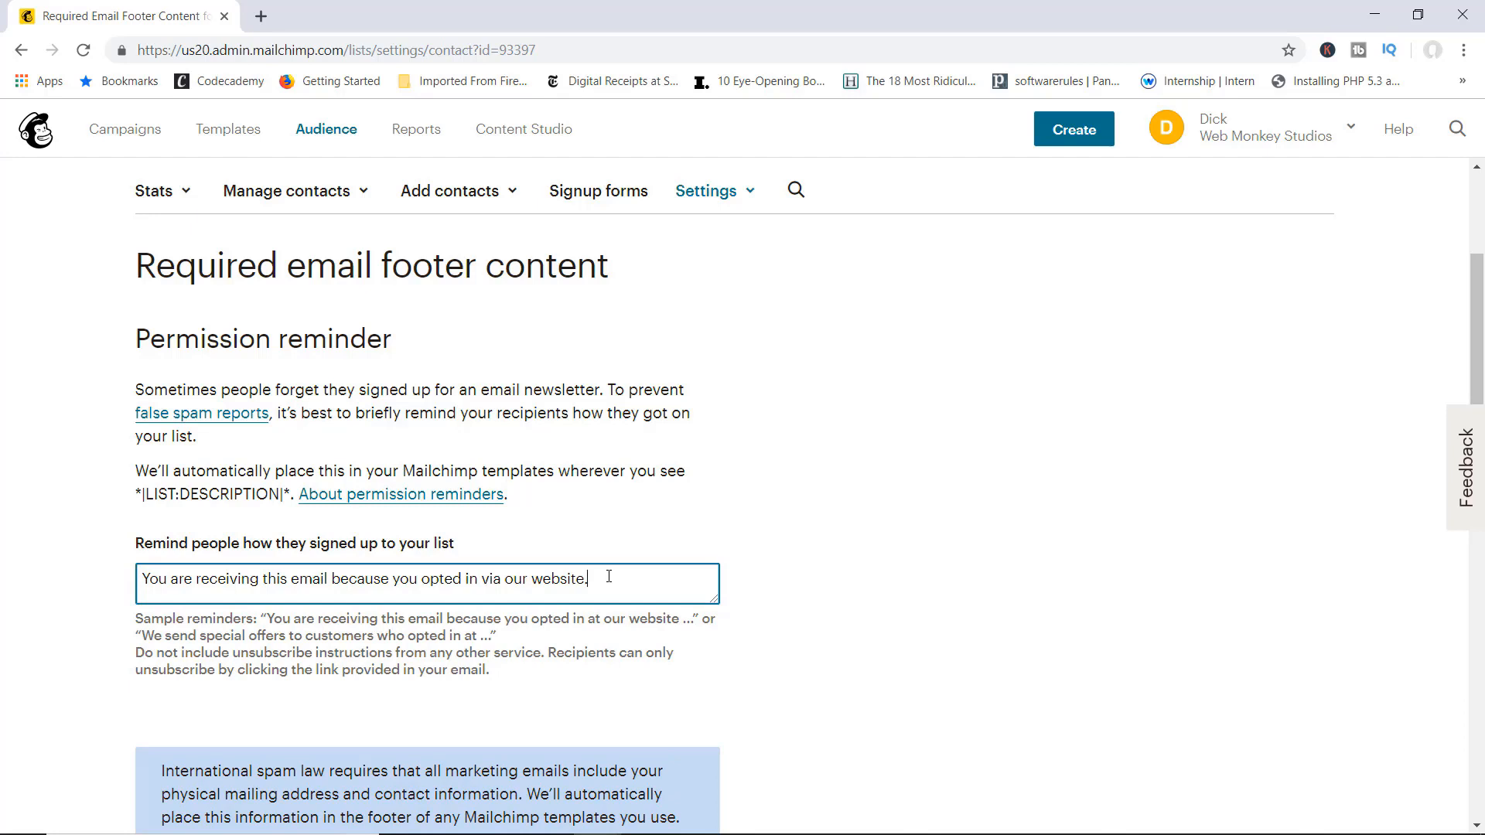
{"action": "left_click_drag", "start_coordinate": [608, 576], "coordinate": [255, 563]}
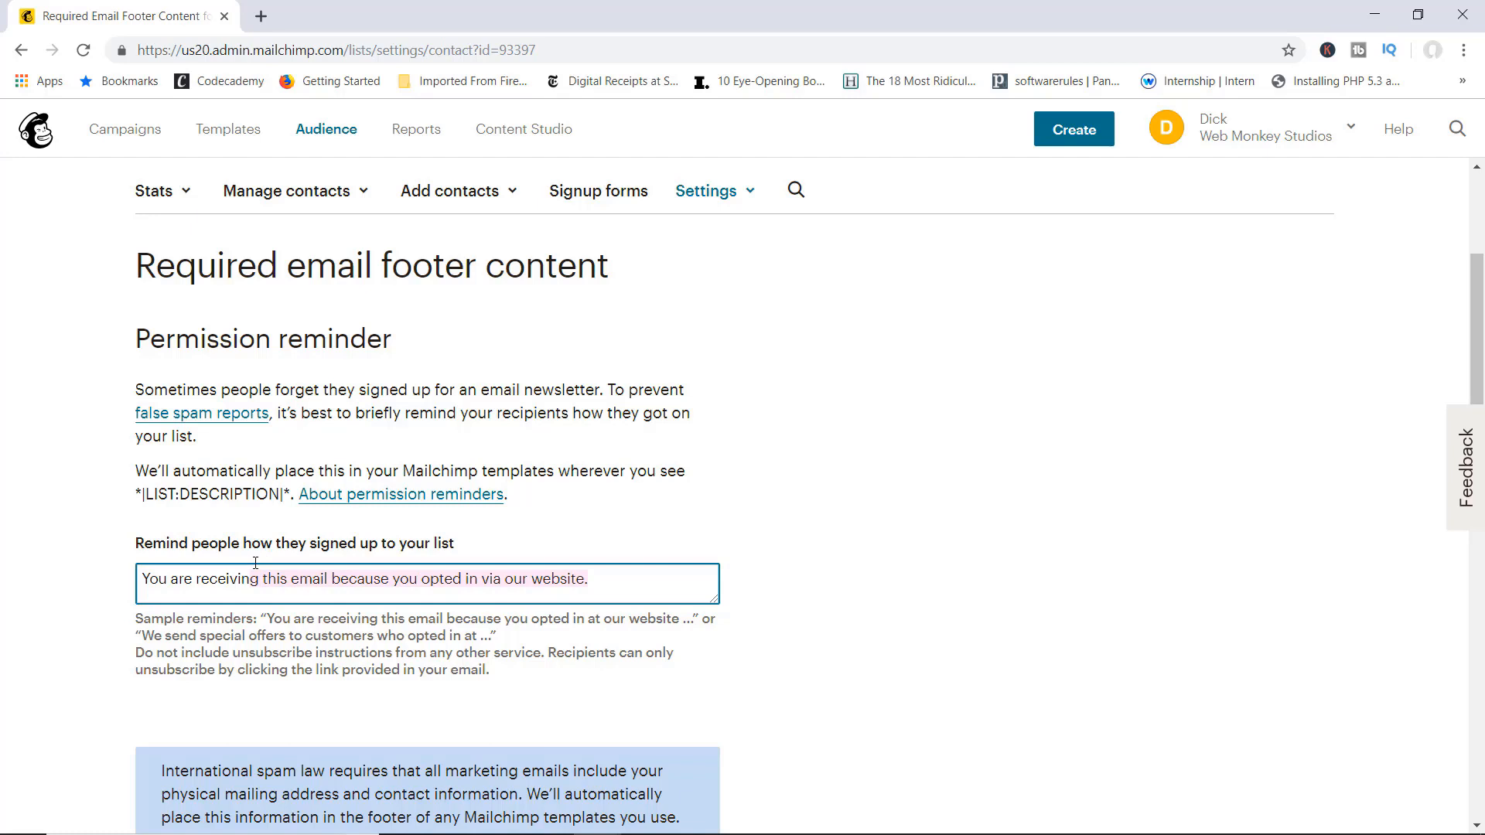
{"action": "left_click", "coordinate": [672, 600]}
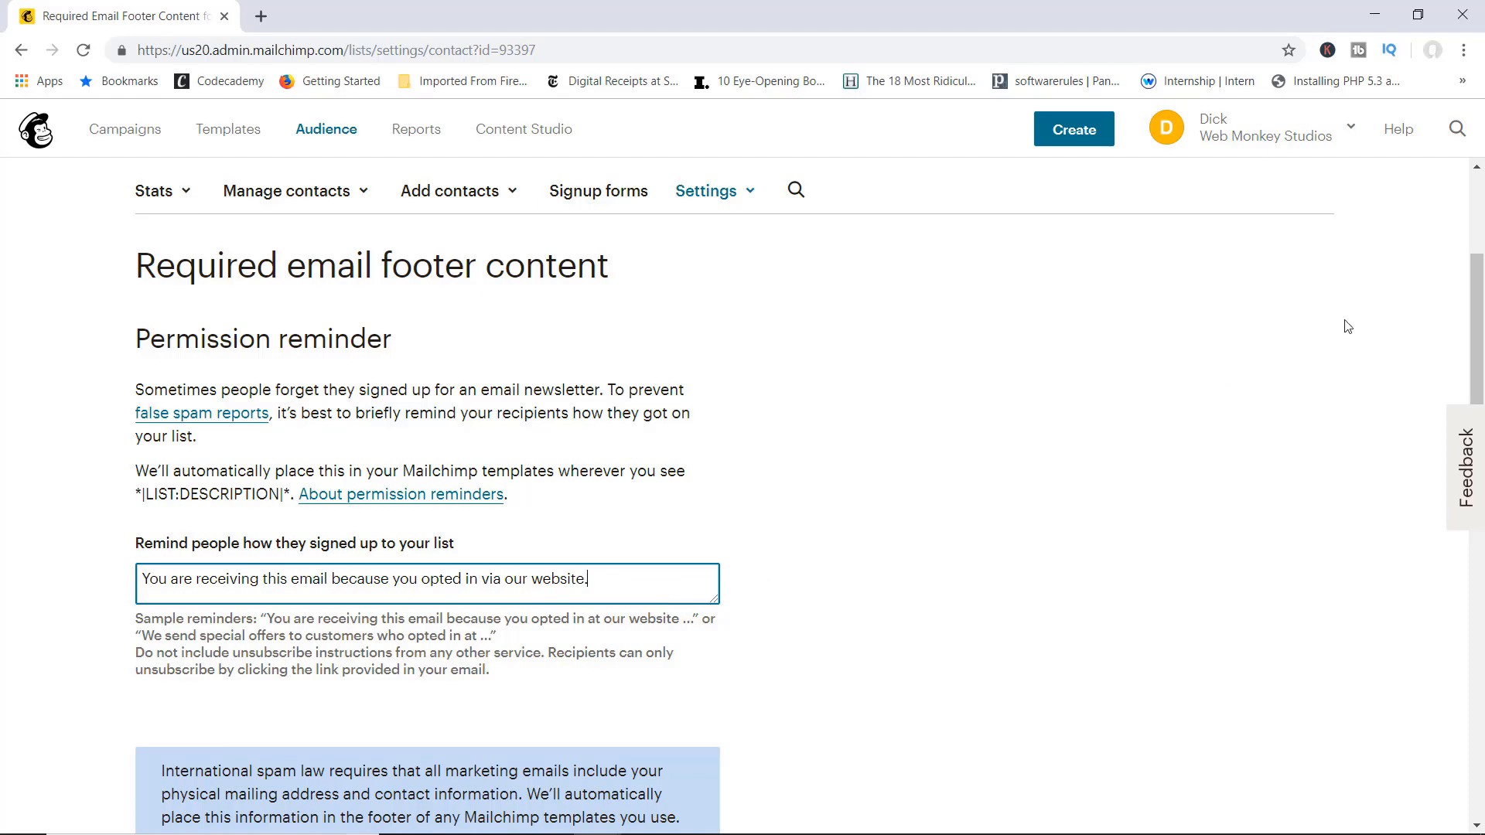
Step: Review the footer's contact and mailing address fields, including the Website URL field
{"action": "scroll", "coordinate": [1240, 344], "scroll_direction": "down", "scroll_amount": 8}
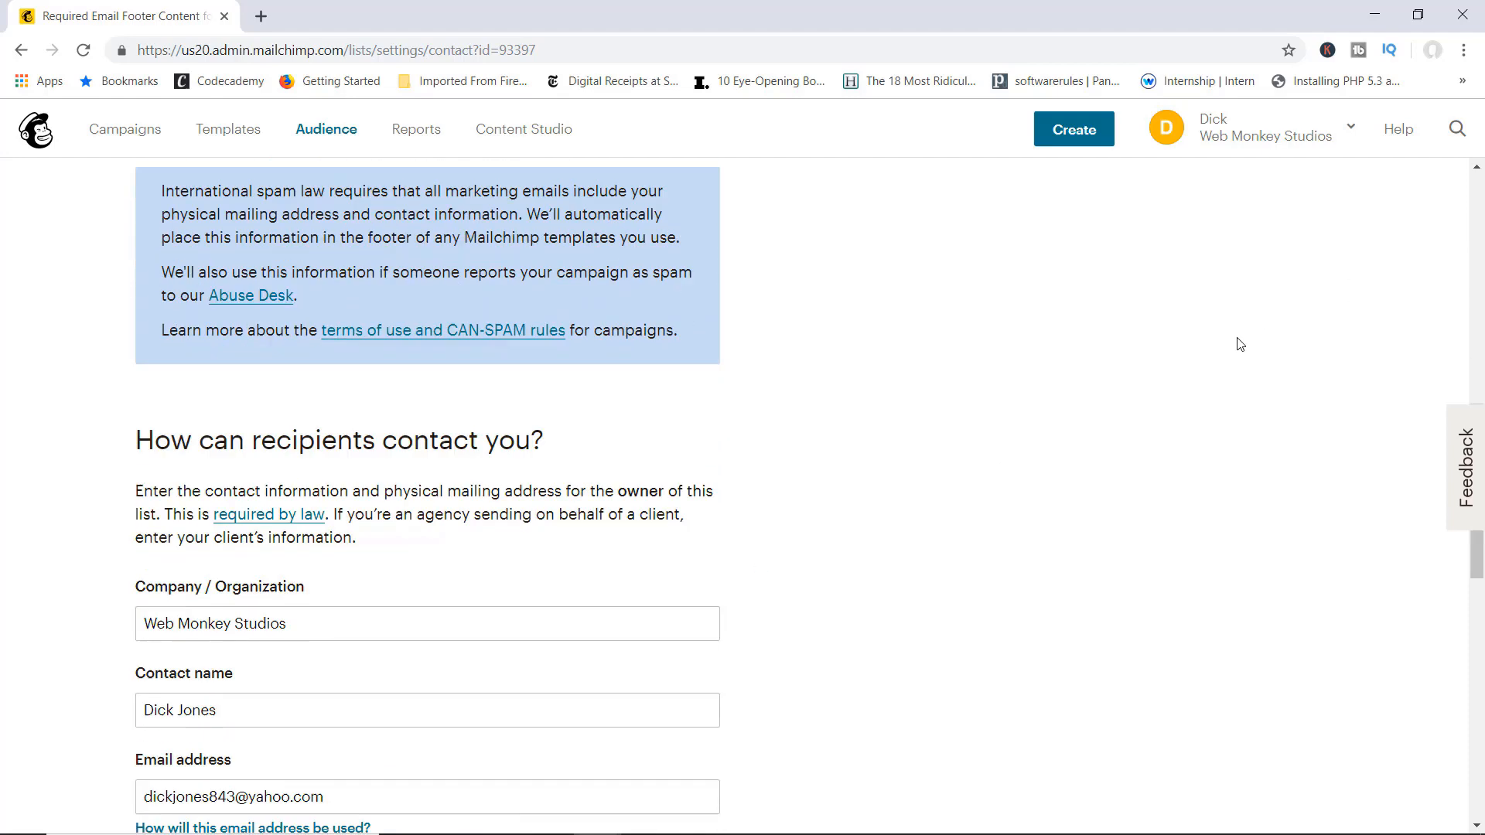
{"action": "scroll", "coordinate": [1240, 344], "scroll_direction": "down", "scroll_amount": 1}
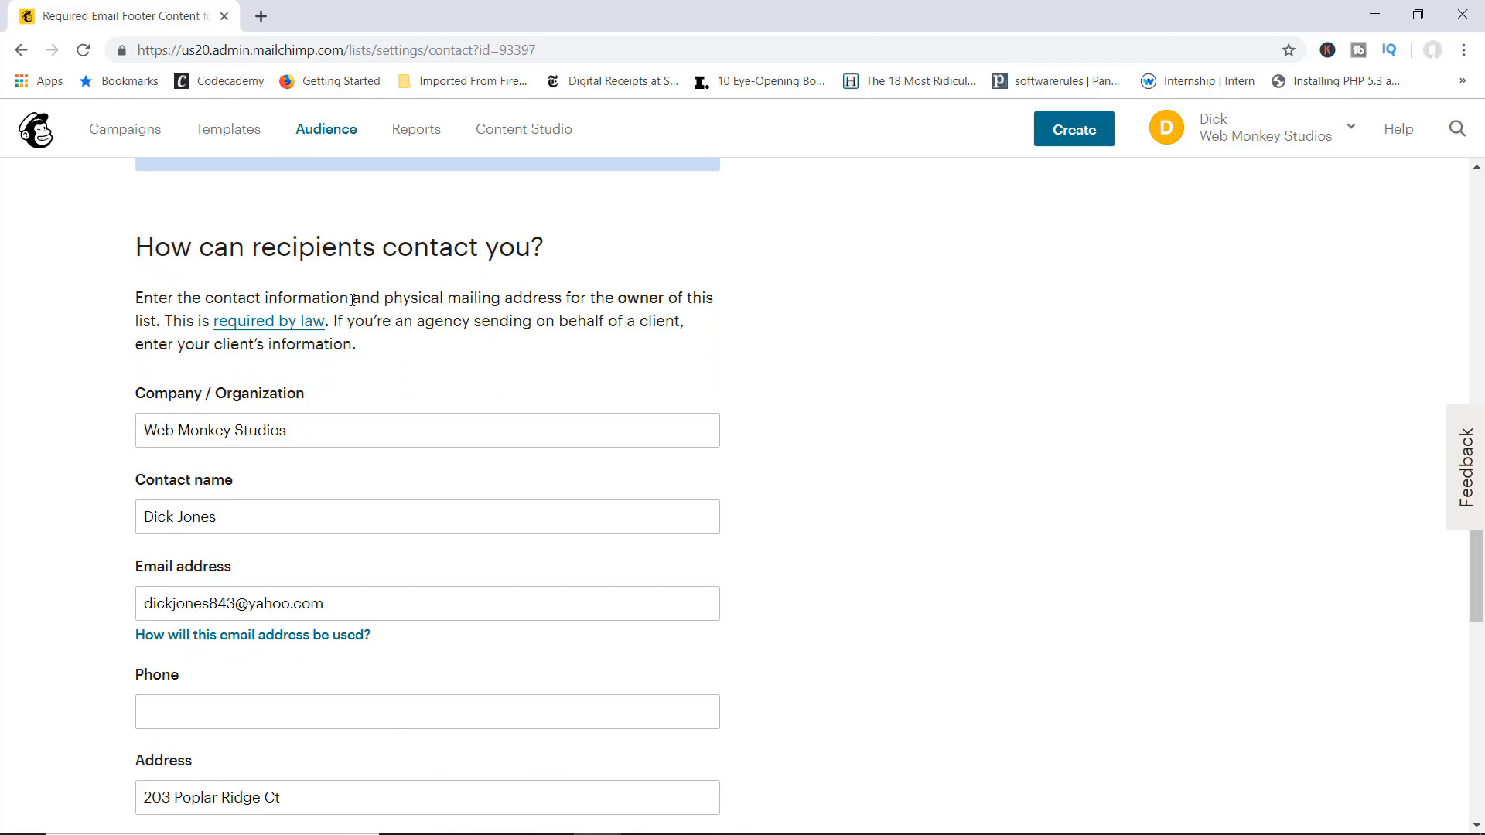
{"action": "scroll", "coordinate": [782, 414], "scroll_direction": "down", "scroll_amount": 1}
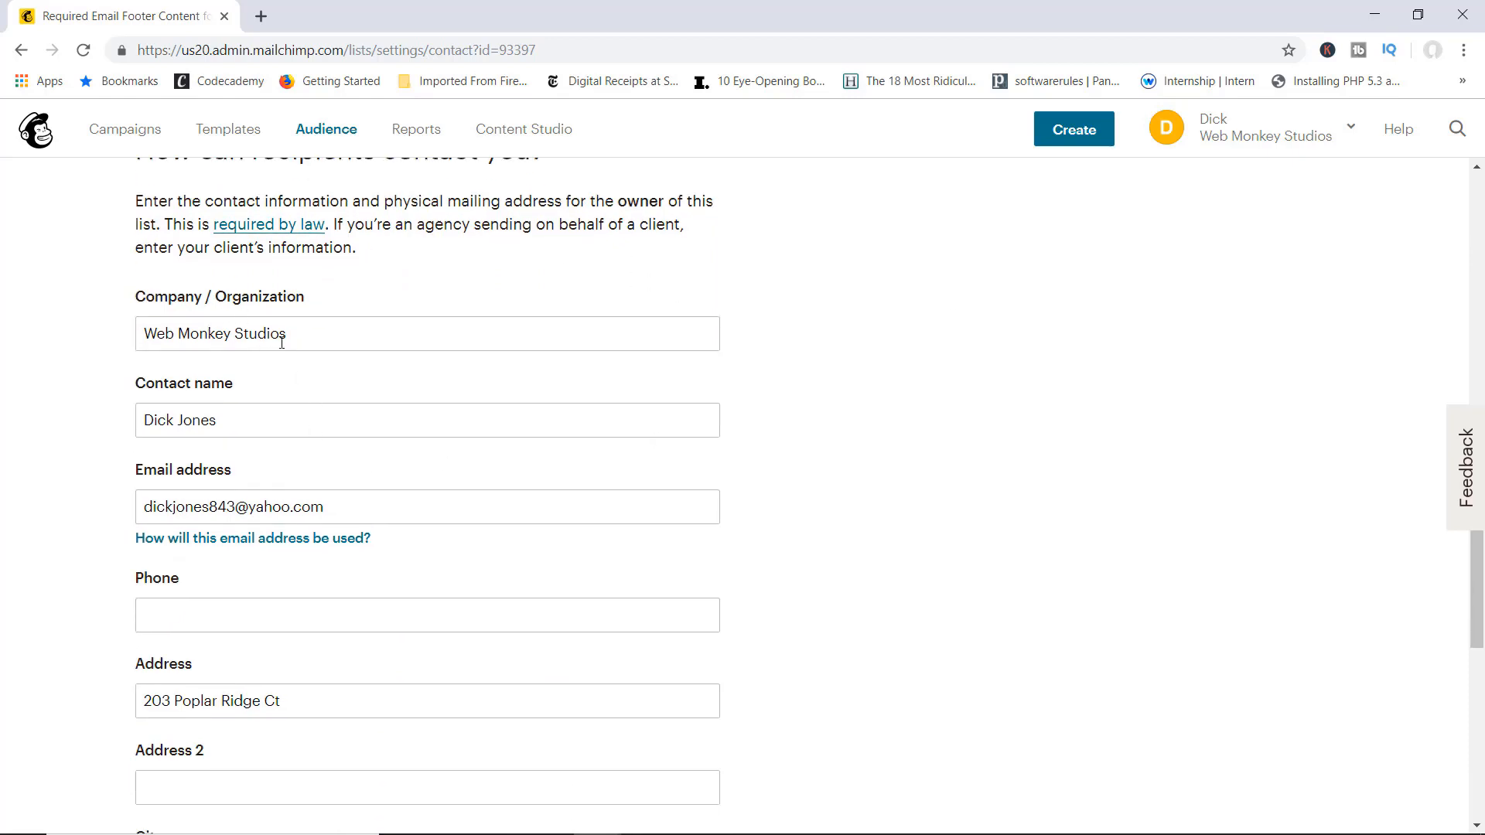
{"action": "scroll", "coordinate": [408, 374], "scroll_direction": "down", "scroll_amount": 1}
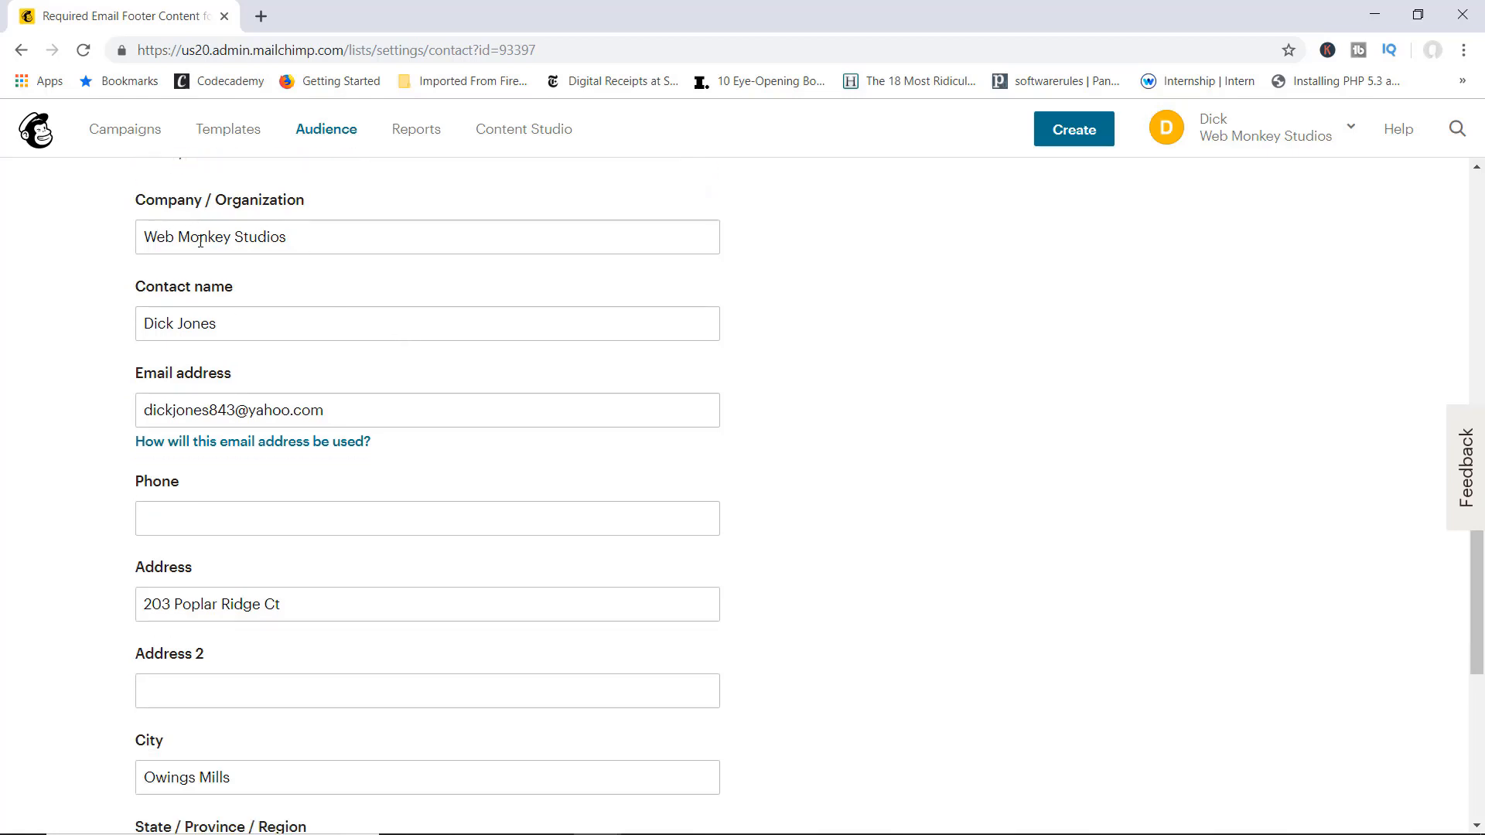
{"action": "scroll", "coordinate": [614, 426], "scroll_direction": "down", "scroll_amount": 1}
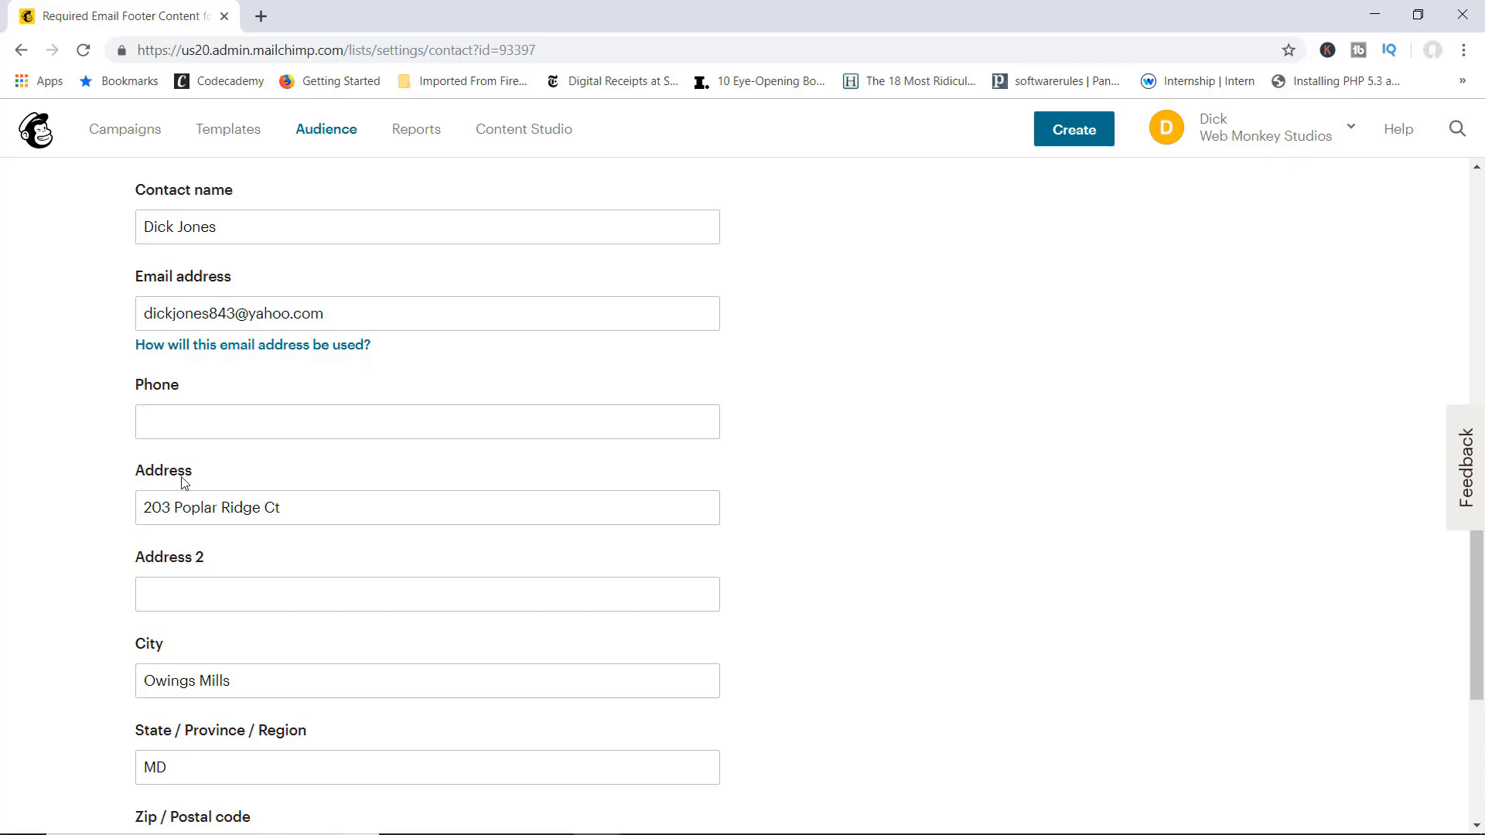
{"action": "scroll", "coordinate": [502, 529], "scroll_direction": "down", "scroll_amount": 1}
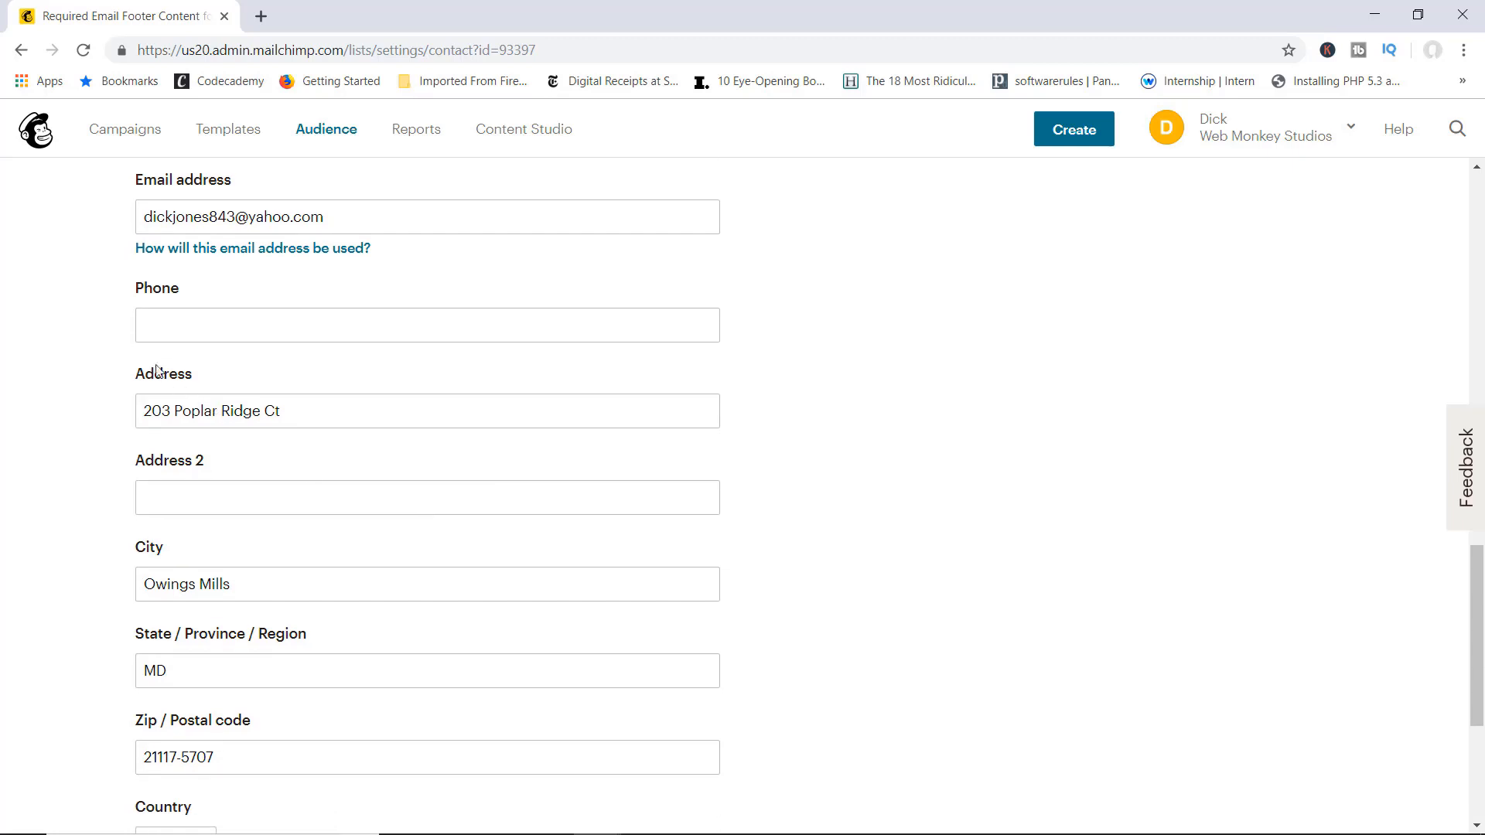
{"action": "scroll", "coordinate": [276, 412], "scroll_direction": "down", "scroll_amount": 2}
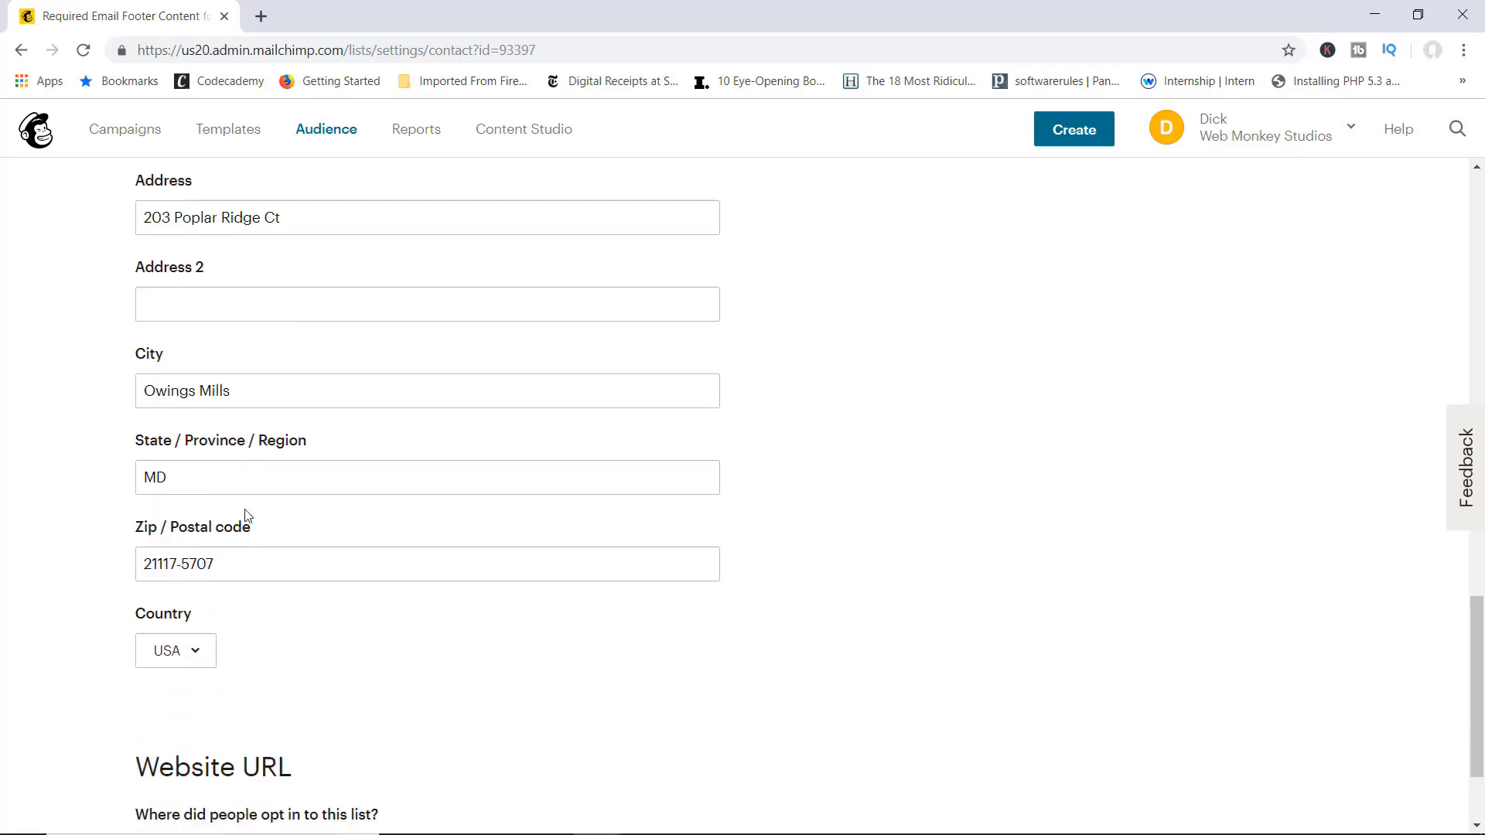
{"action": "scroll", "coordinate": [762, 479], "scroll_direction": "down", "scroll_amount": 2}
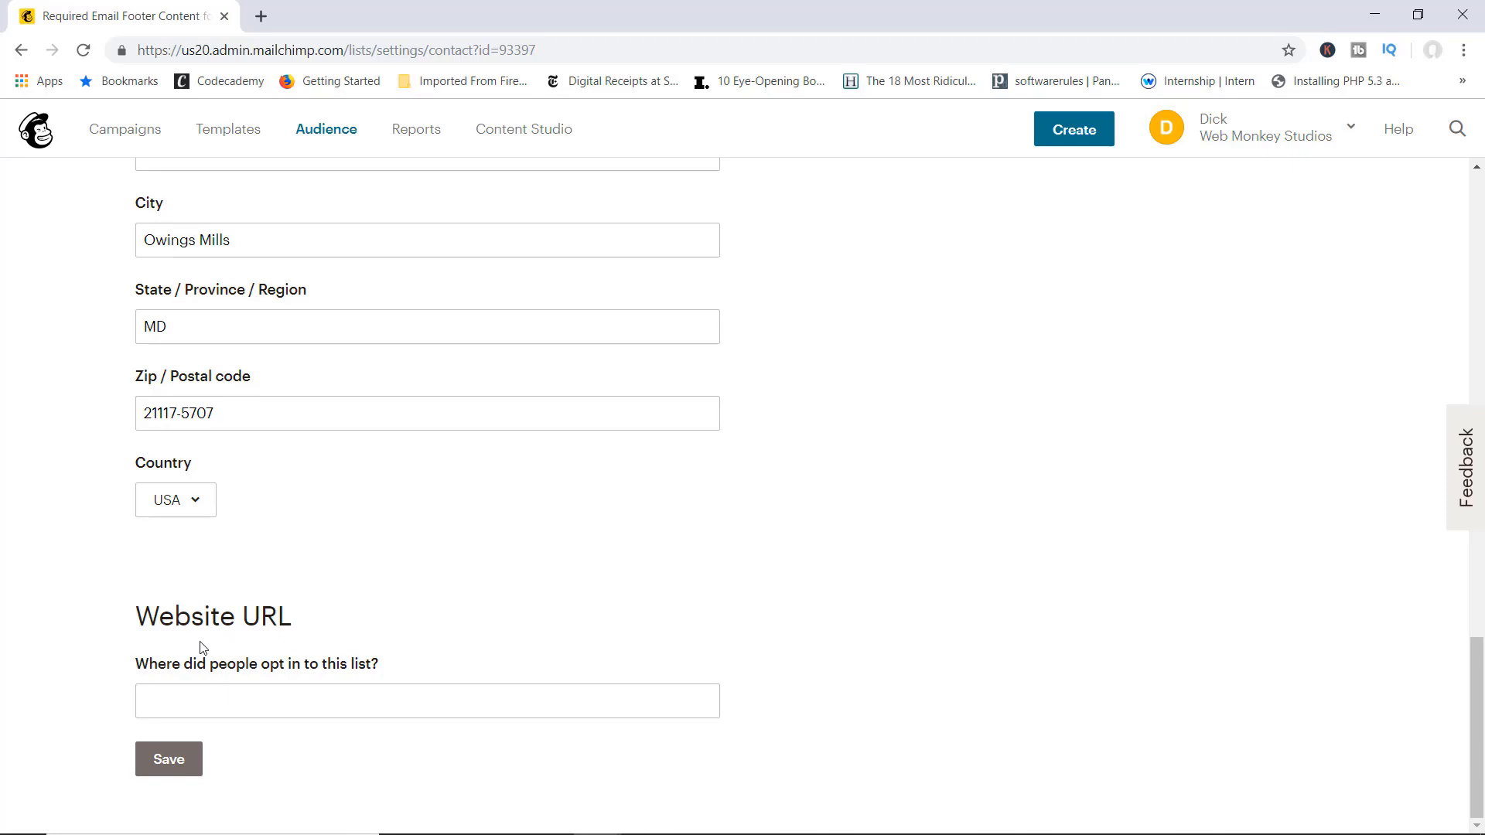
{"action": "left_click", "coordinate": [219, 699]}
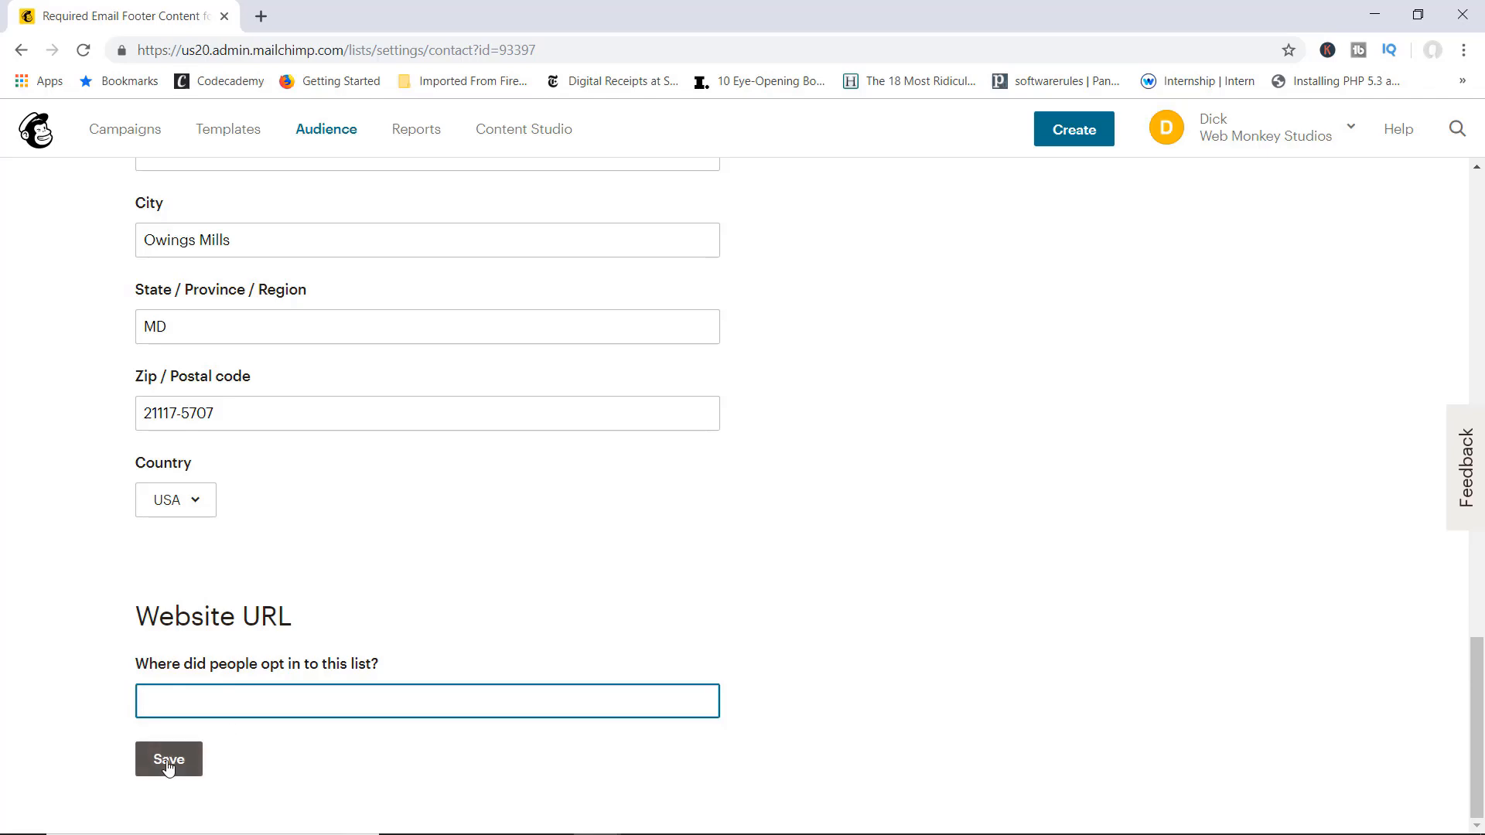
{"action": "scroll", "coordinate": [849, 608], "scroll_direction": "up", "scroll_amount": 15}
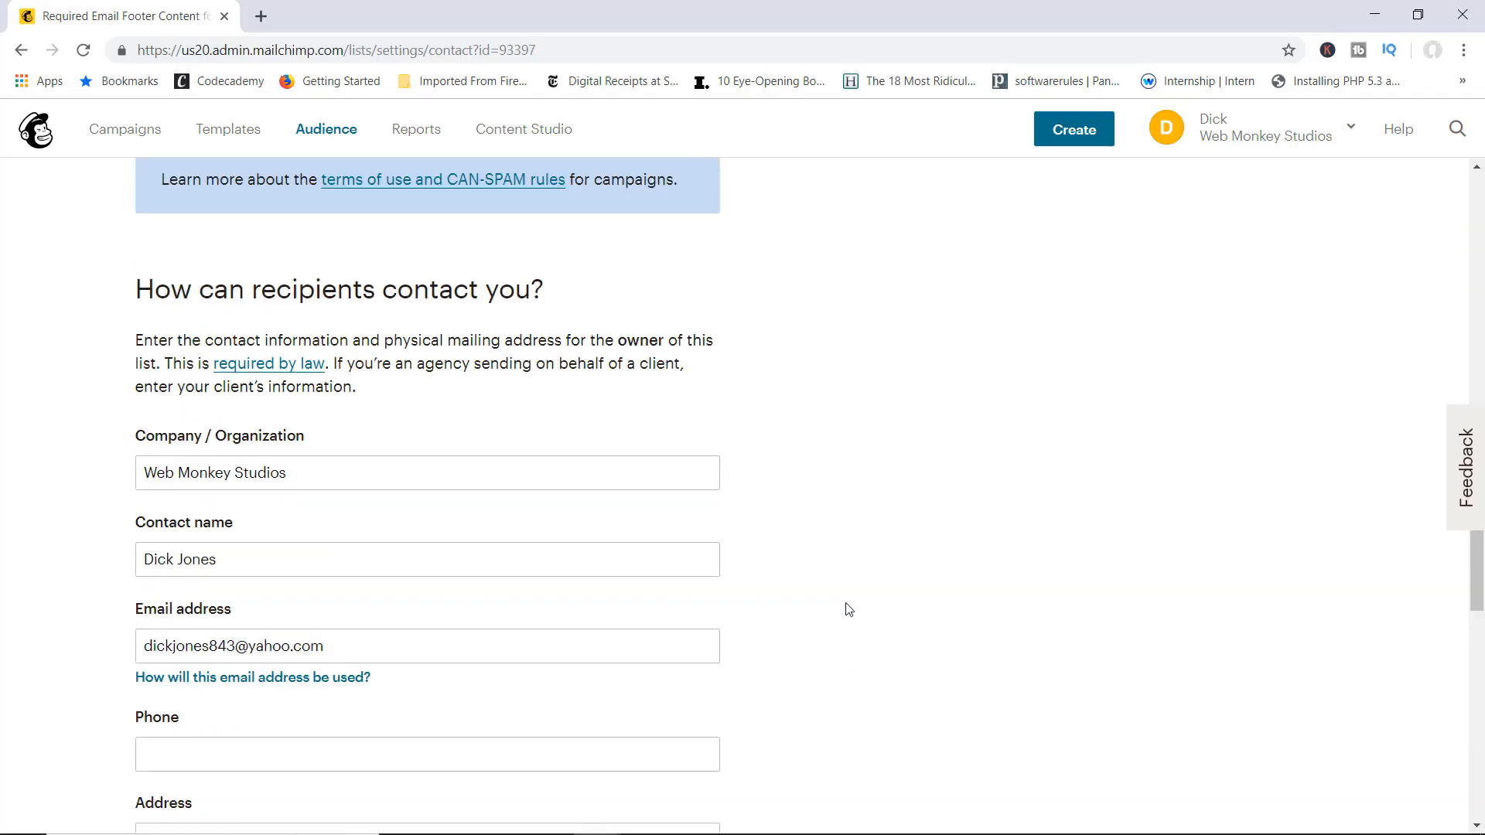
{"action": "scroll", "coordinate": [849, 608], "scroll_direction": "up", "scroll_amount": 4}
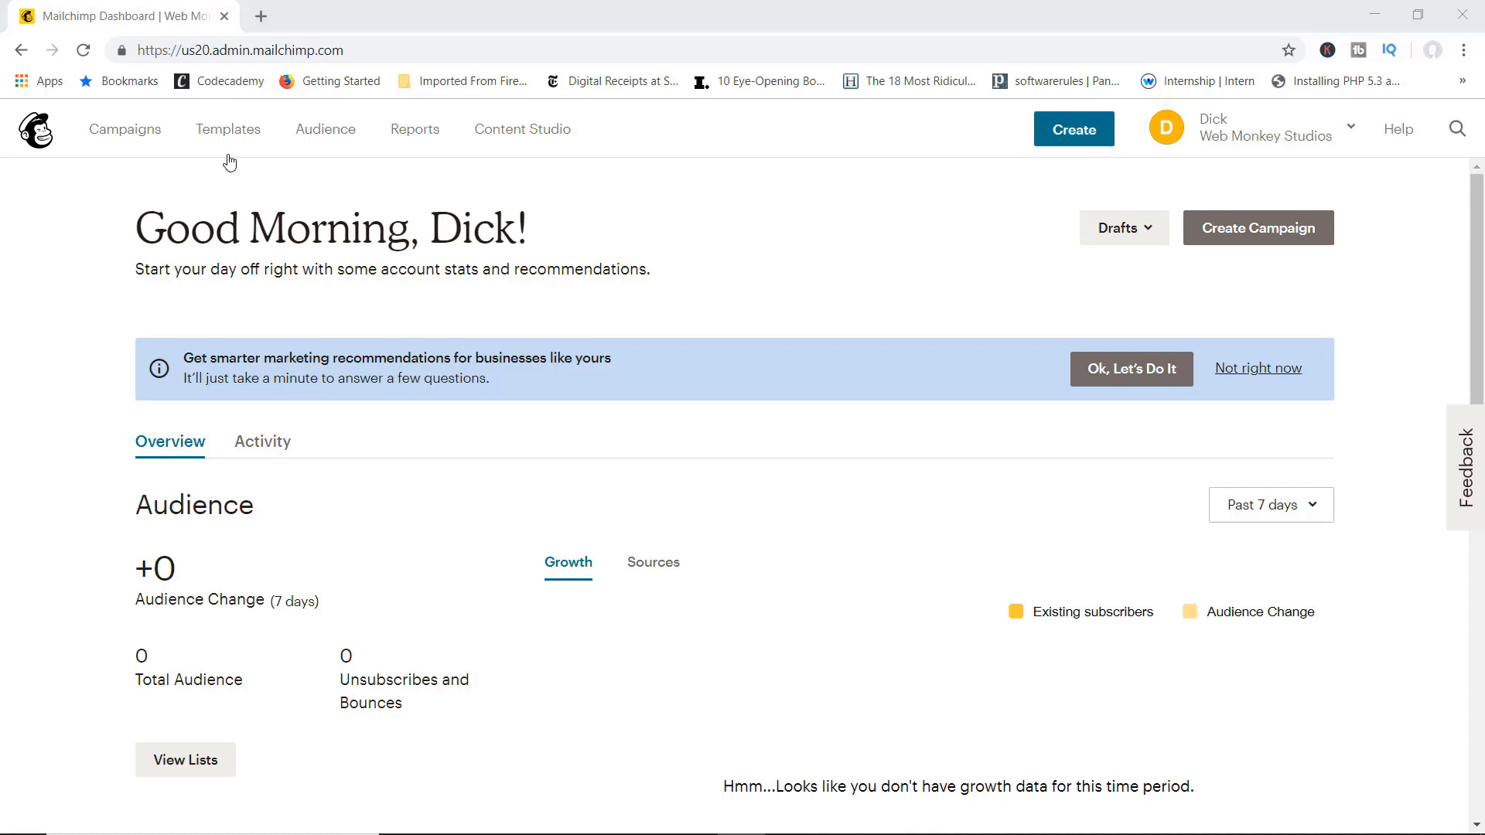
Step: From Campaigns, open the Welcome Message draft and start Edit Design on its content
{"action": "left_click", "coordinate": [130, 139]}
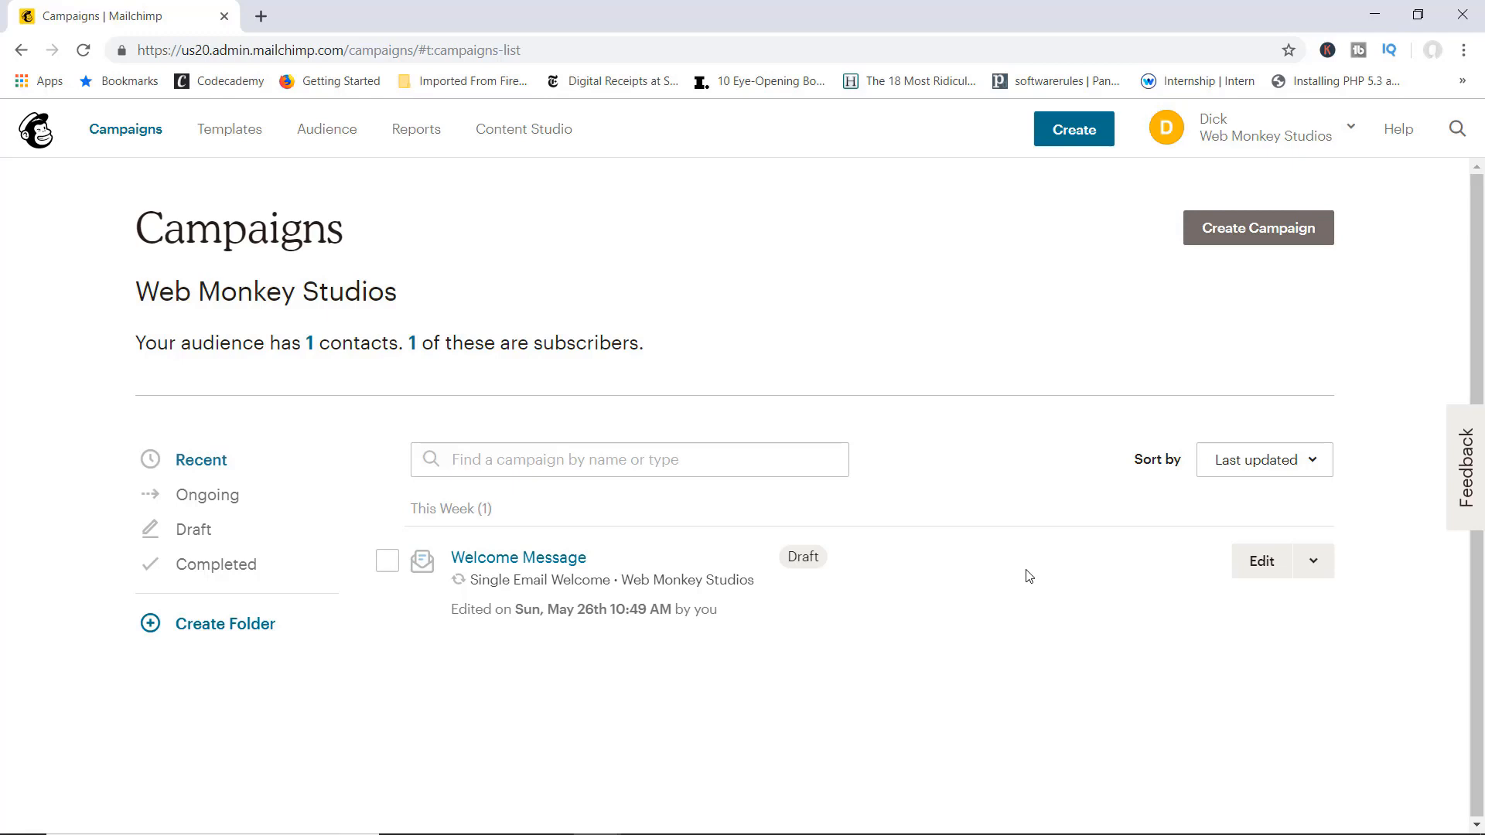
{"action": "left_click", "coordinate": [520, 560]}
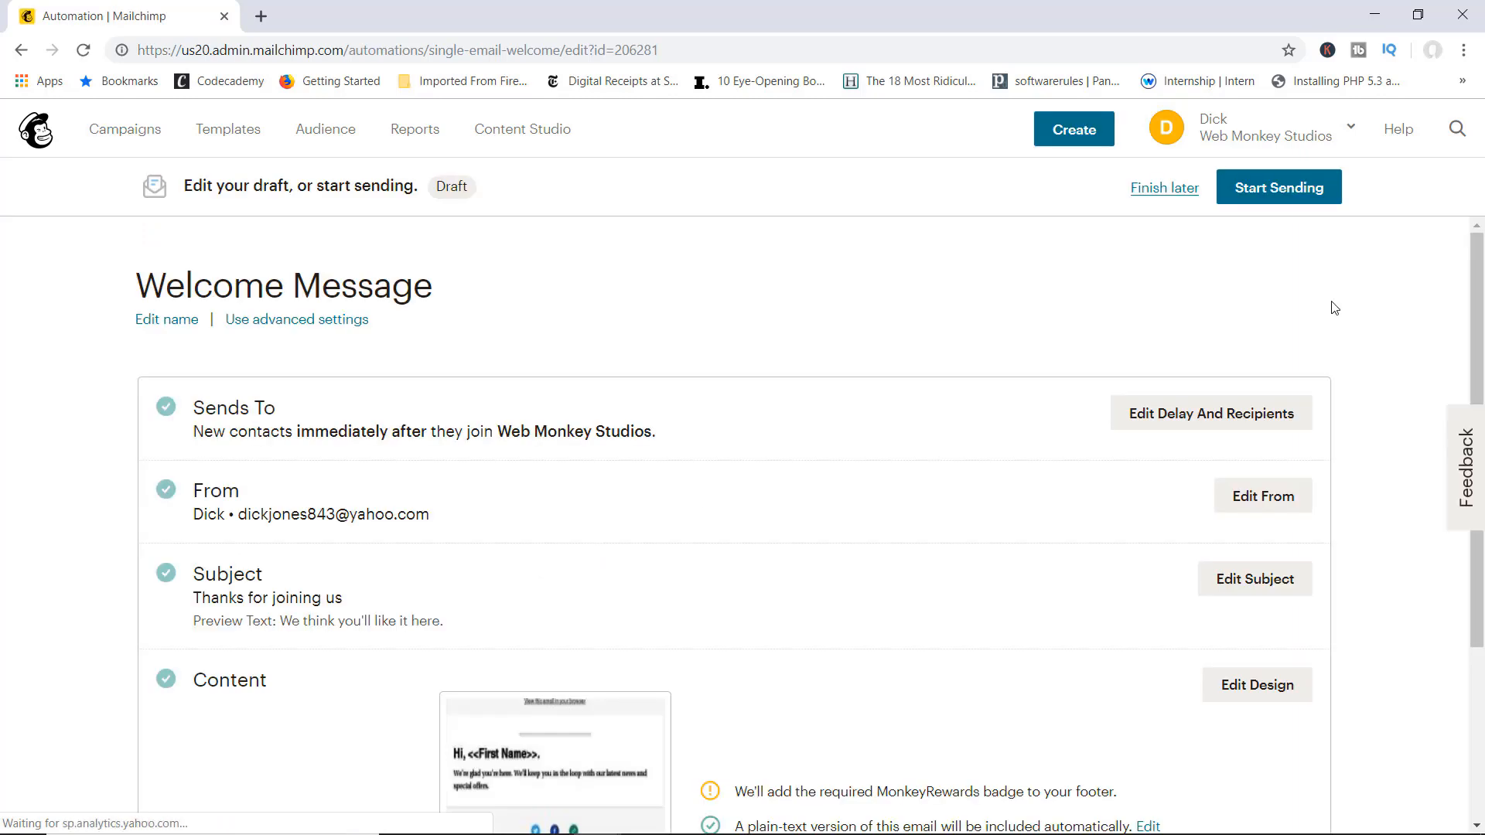
{"action": "scroll", "coordinate": [1462, 357], "scroll_direction": "down", "scroll_amount": 2}
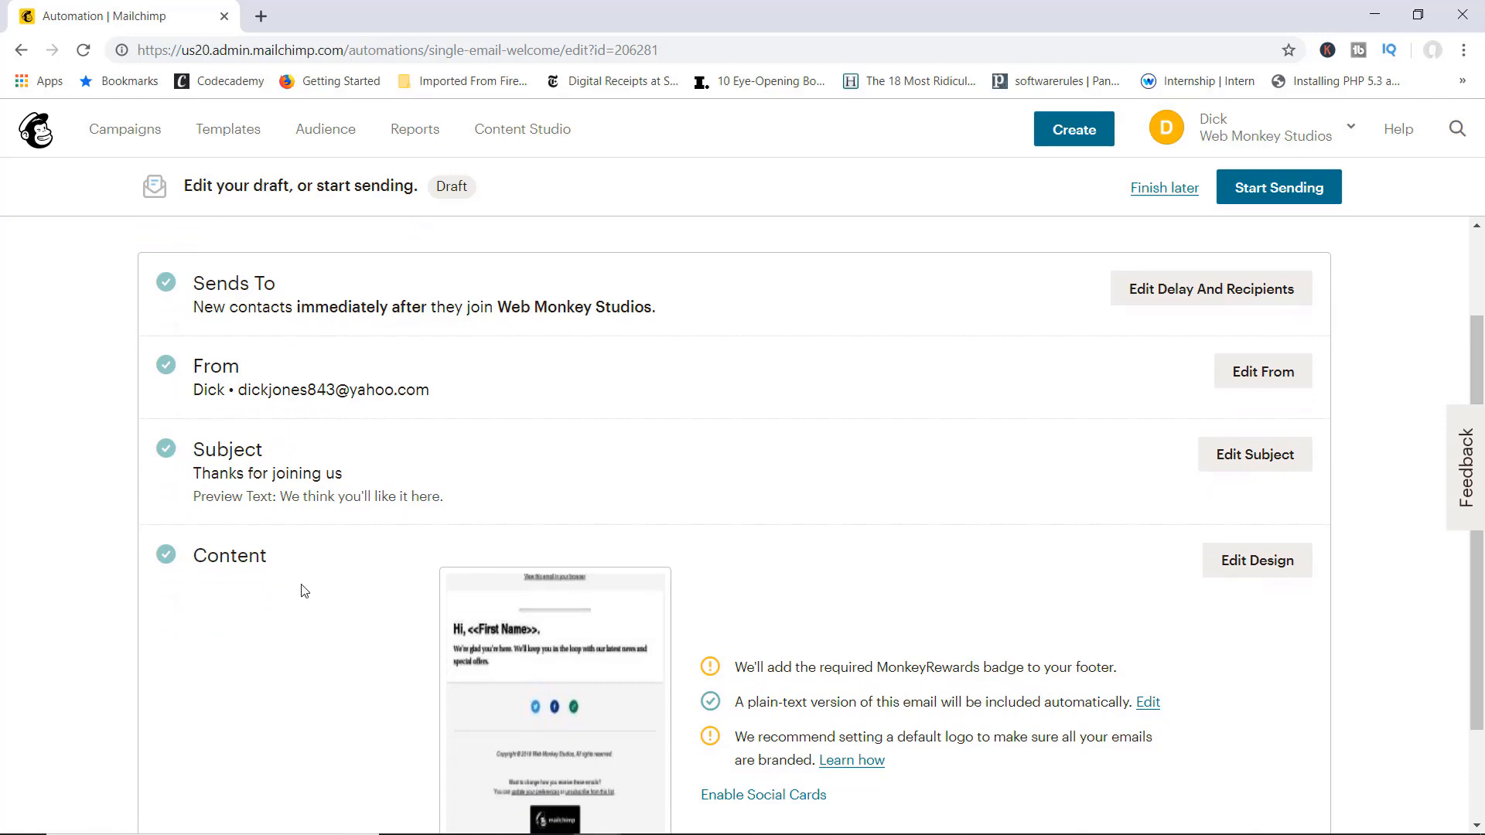
{"action": "mouse_move", "coordinate": [462, 611]}
{"action": "left_click_drag", "start_coordinate": [1477, 358], "coordinate": [1054, 434]}
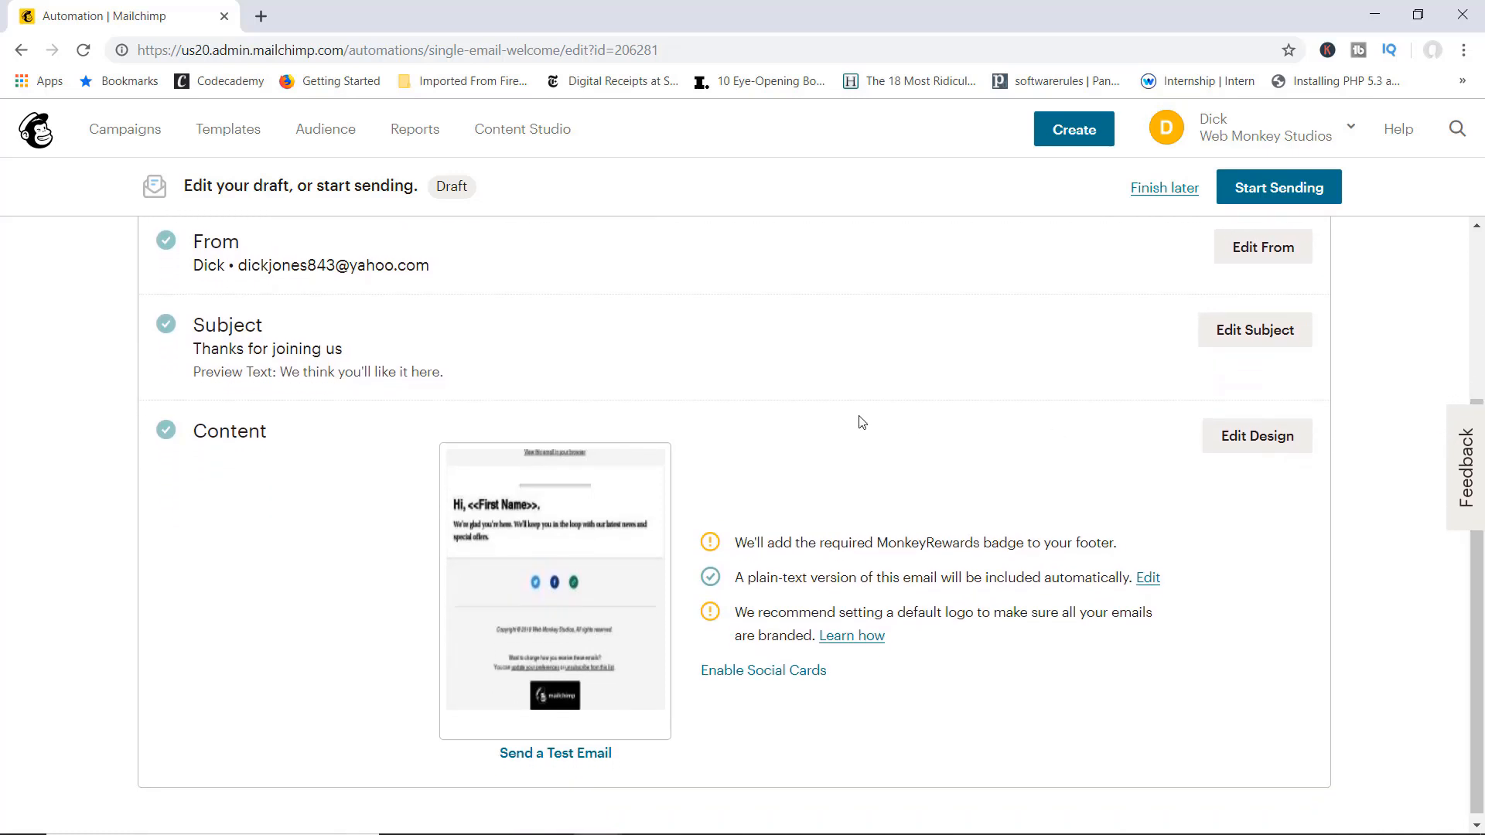
{"action": "left_click", "coordinate": [1253, 440]}
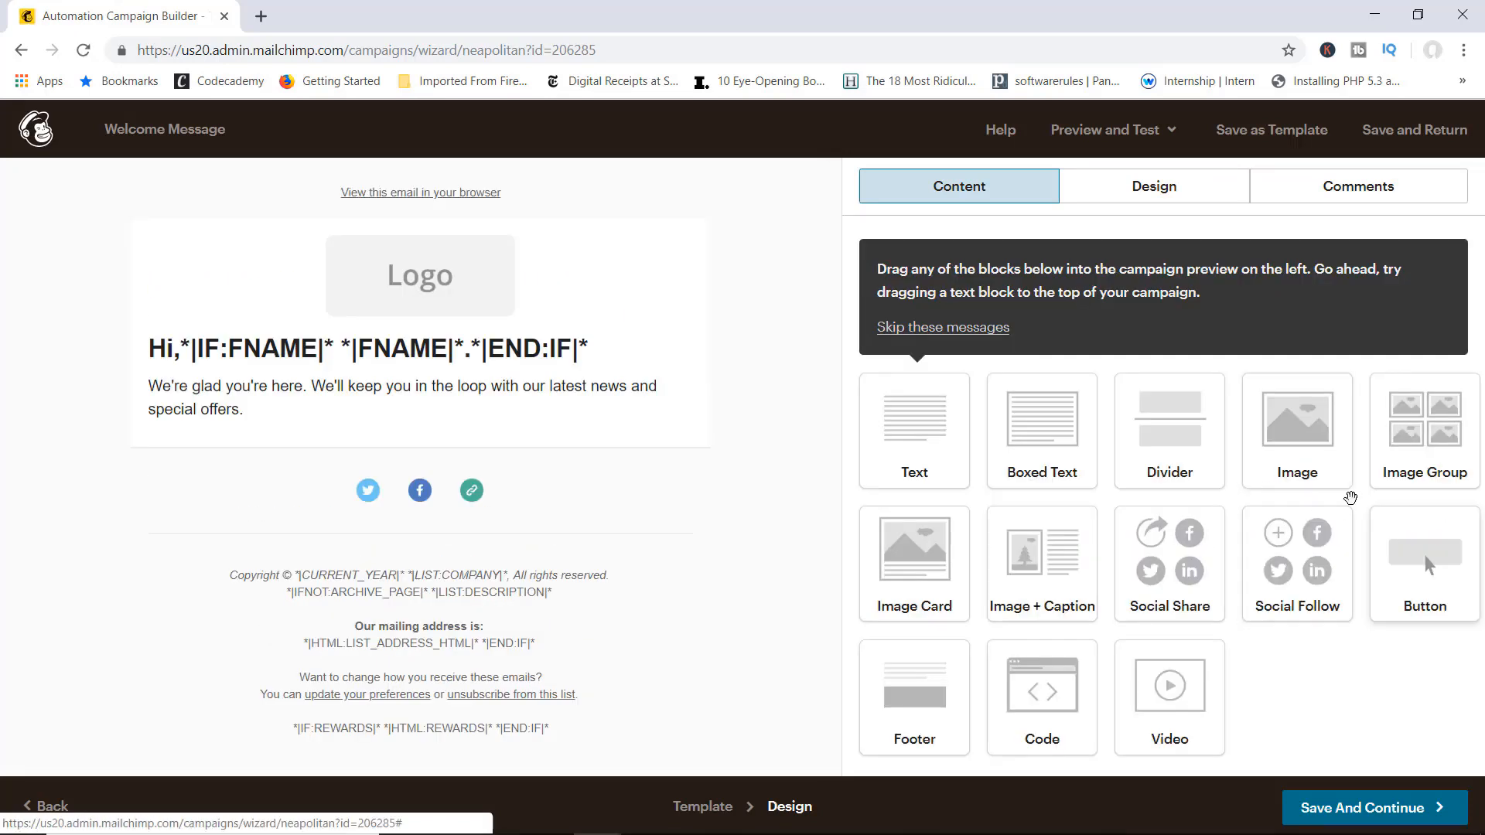
Step: Cancel replacing the logo image and reopen the Welcome Message design with Edit Design
{"action": "mouse_move", "coordinate": [417, 279]}
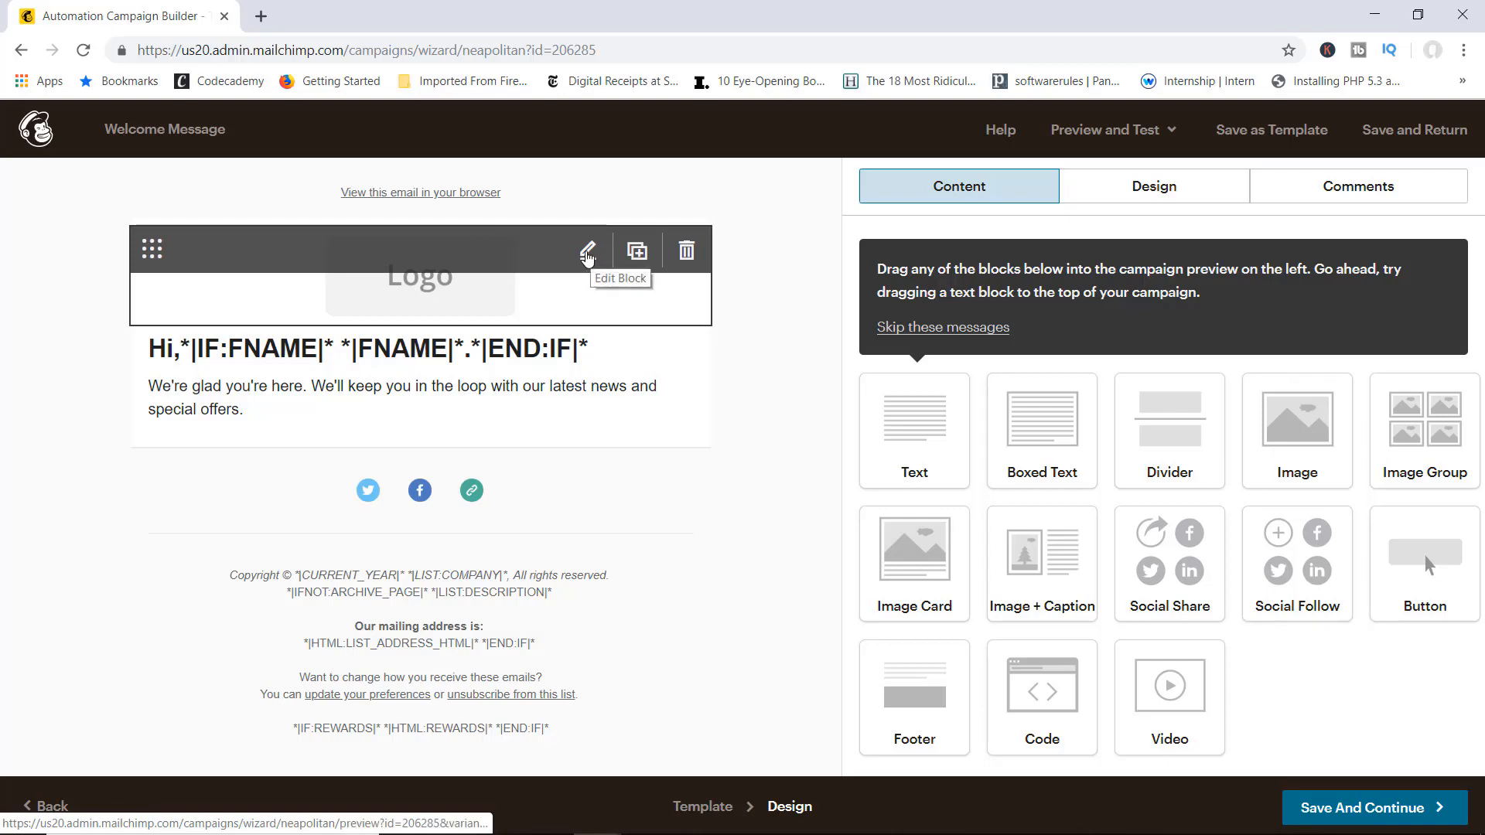
{"action": "left_click", "coordinate": [588, 255]}
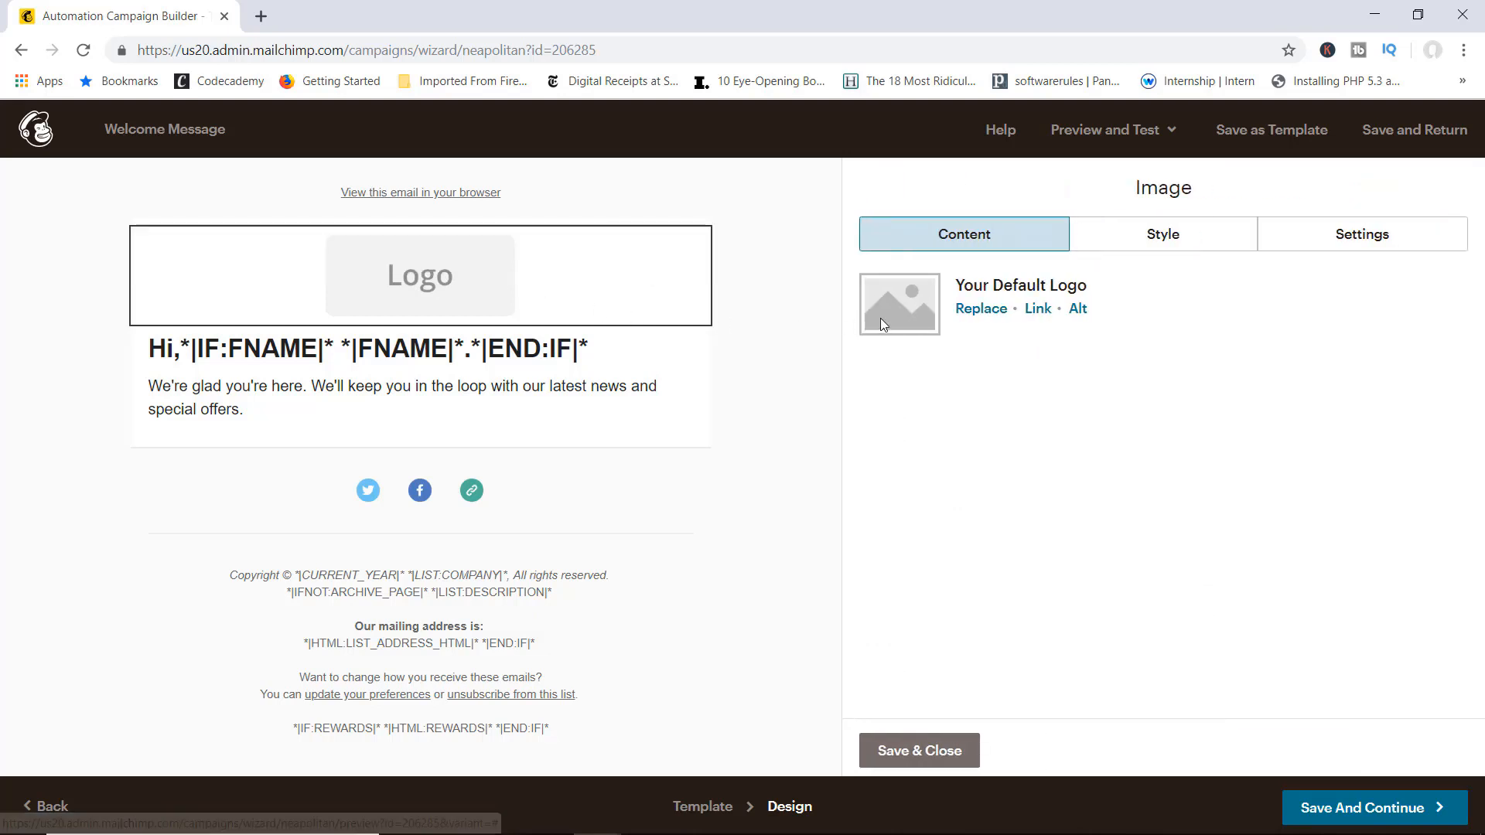
{"action": "left_click", "coordinate": [981, 308]}
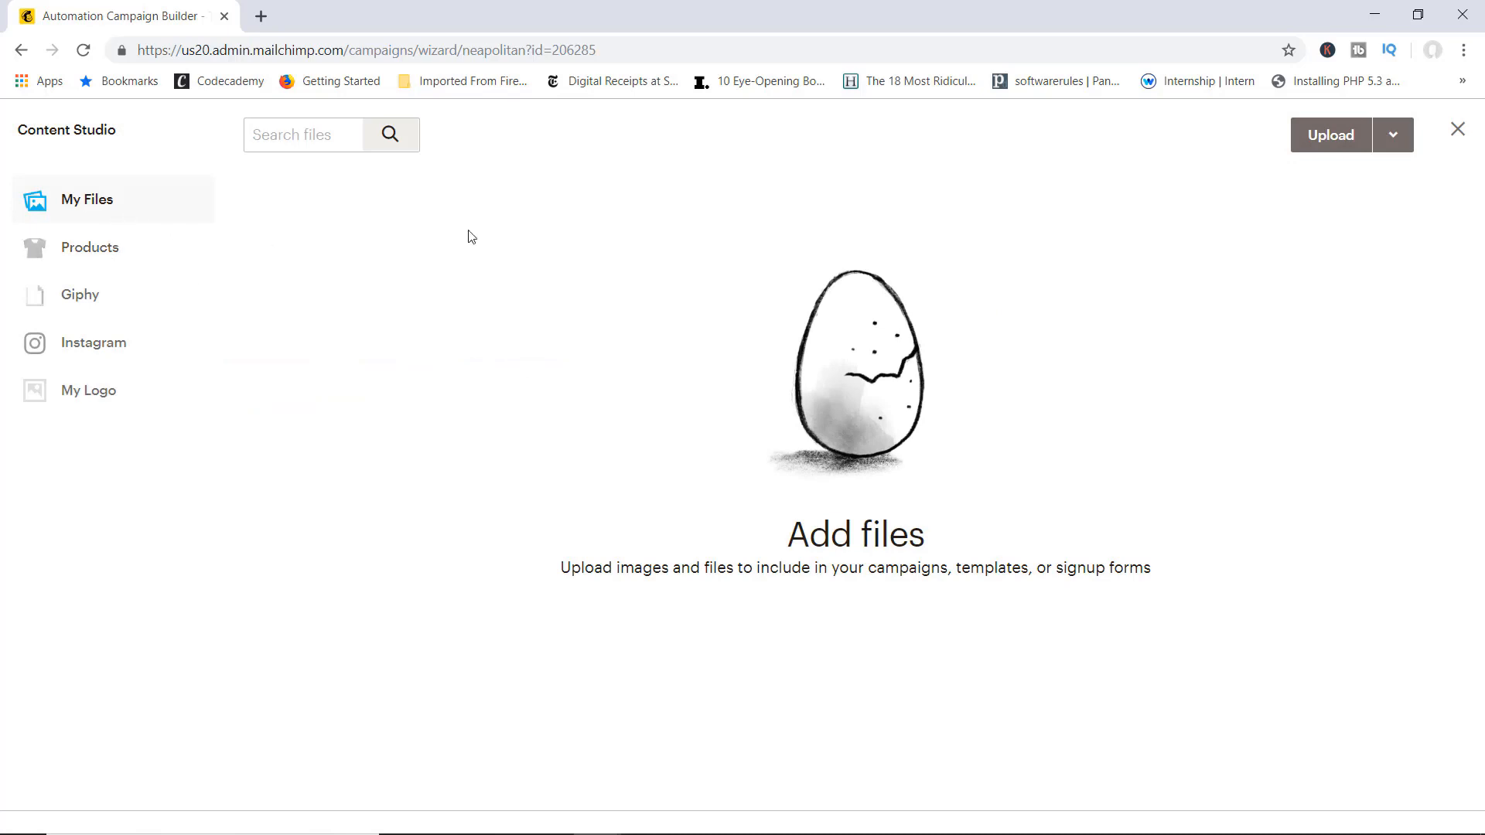
{"action": "left_click", "coordinate": [21, 51]}
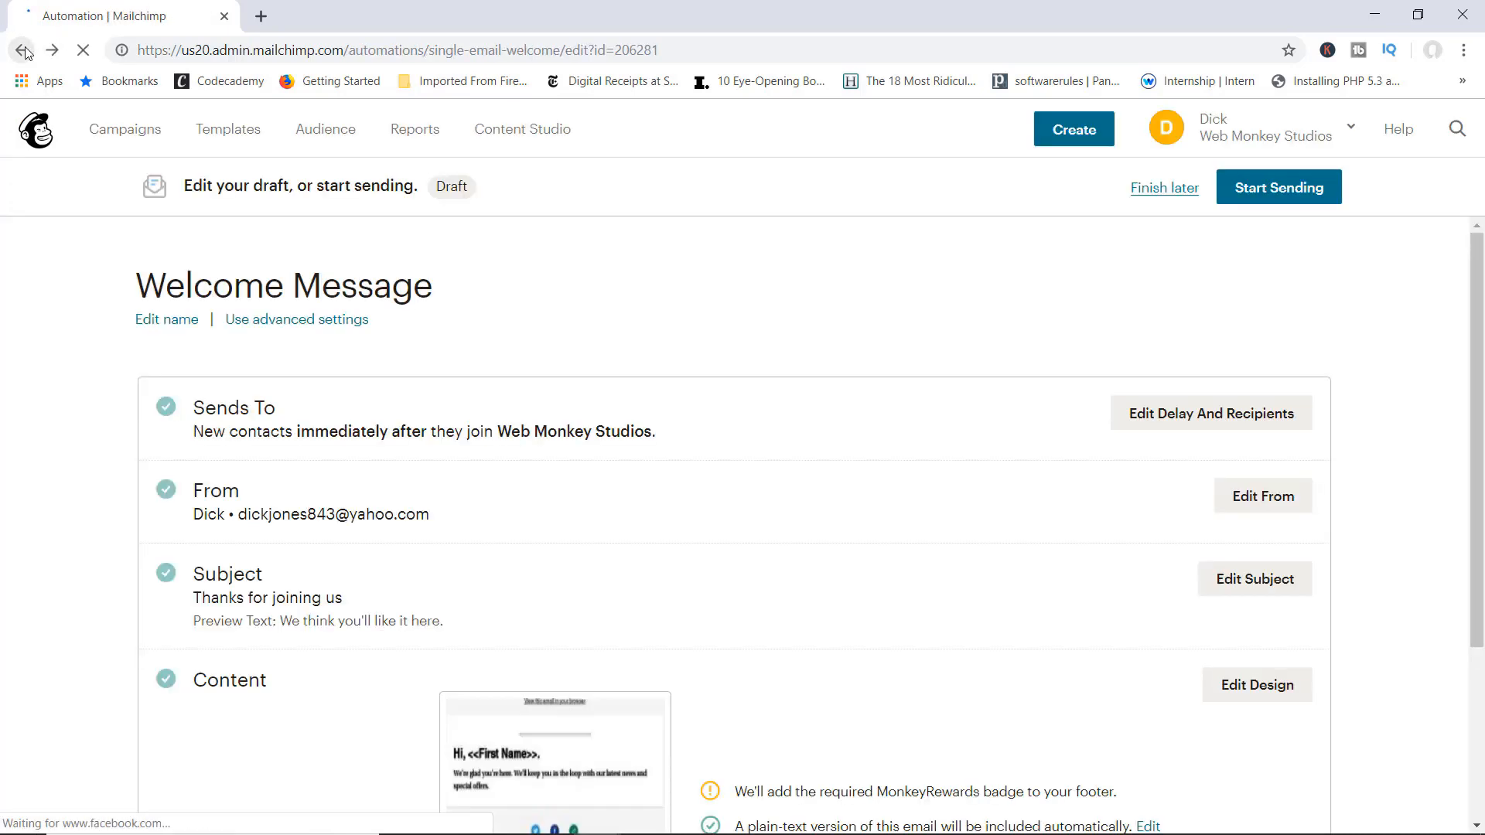
{"action": "scroll", "coordinate": [1144, 521], "scroll_direction": "down", "scroll_amount": 3}
{"action": "left_click", "coordinate": [1272, 501]}
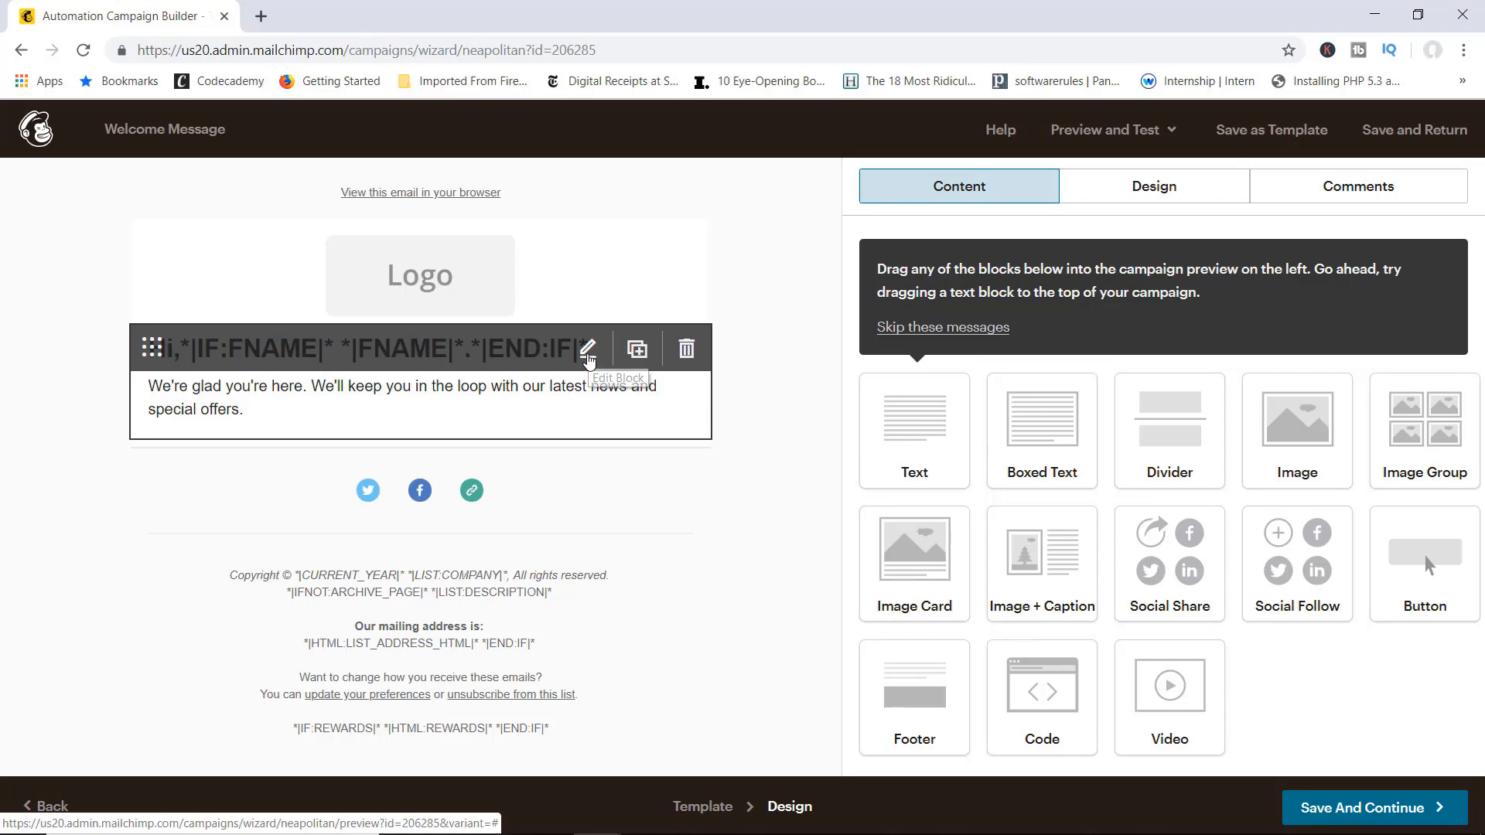
{"action": "left_click", "coordinate": [588, 359]}
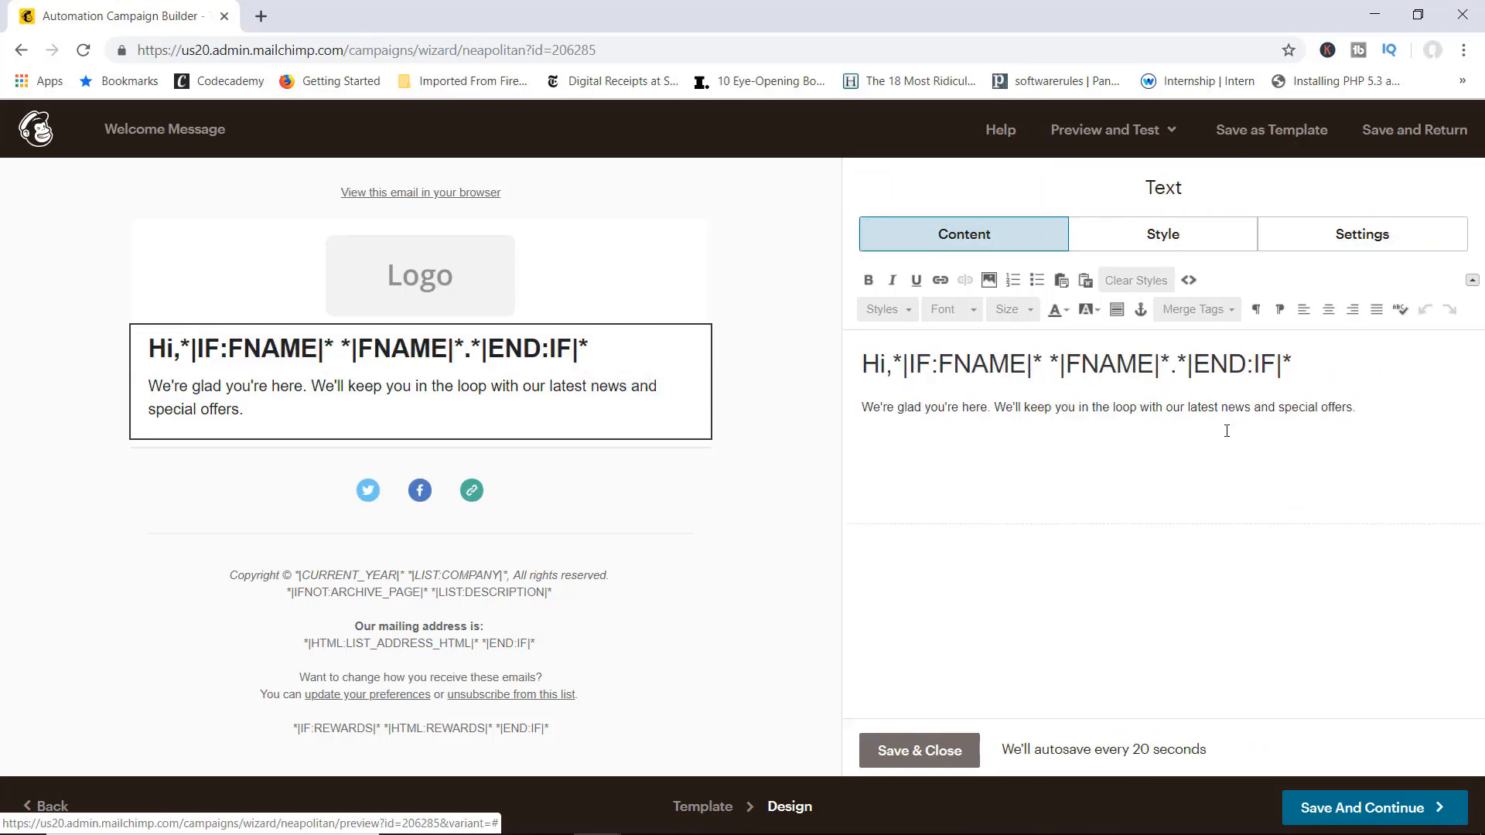
{"action": "left_click_drag", "start_coordinate": [1307, 365], "coordinate": [870, 361]}
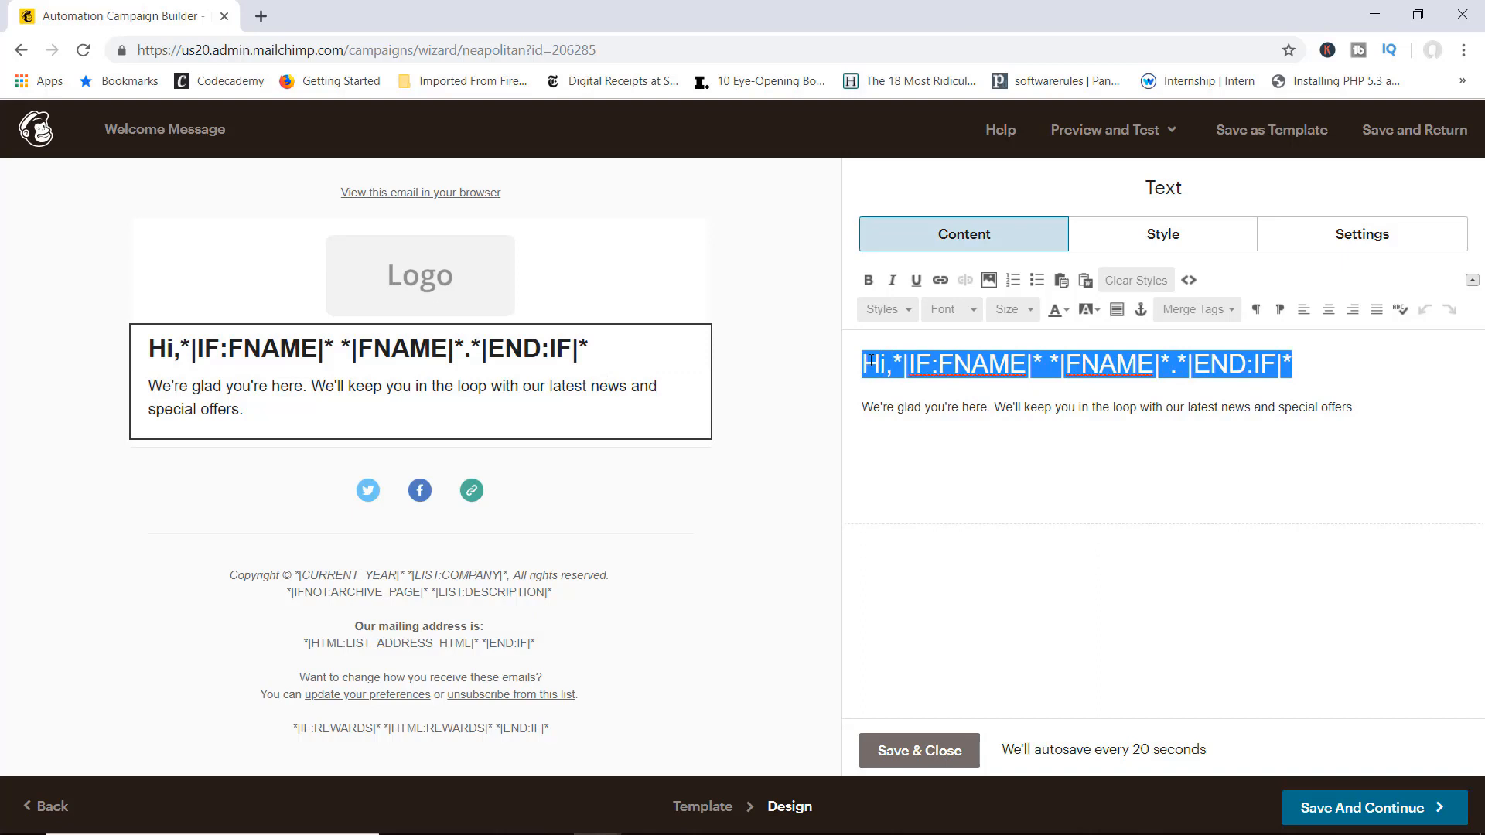
{"action": "left_click", "coordinate": [914, 370]}
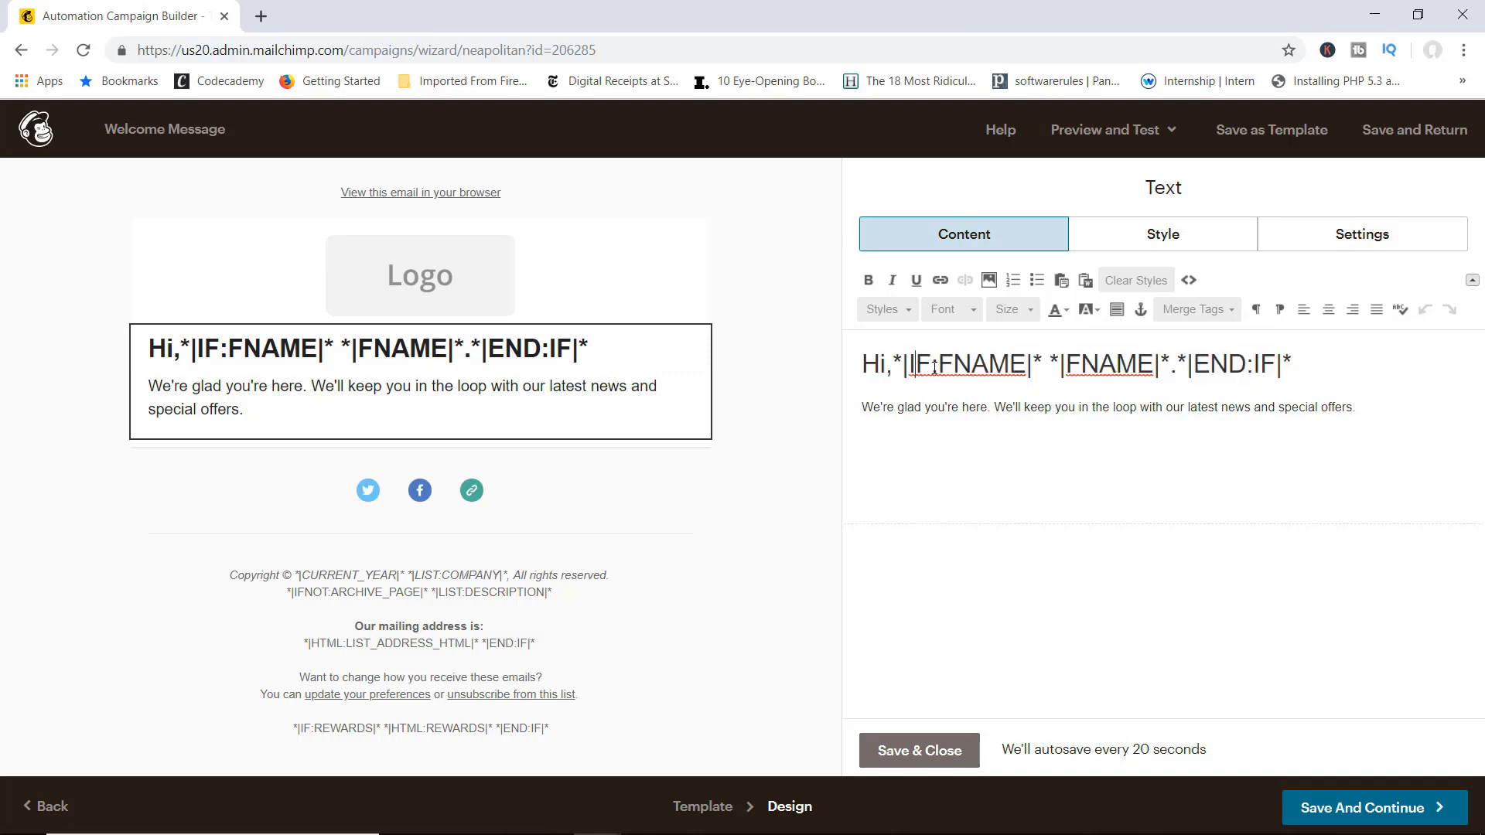
{"action": "left_click_drag", "start_coordinate": [937, 363], "coordinate": [1158, 369]}
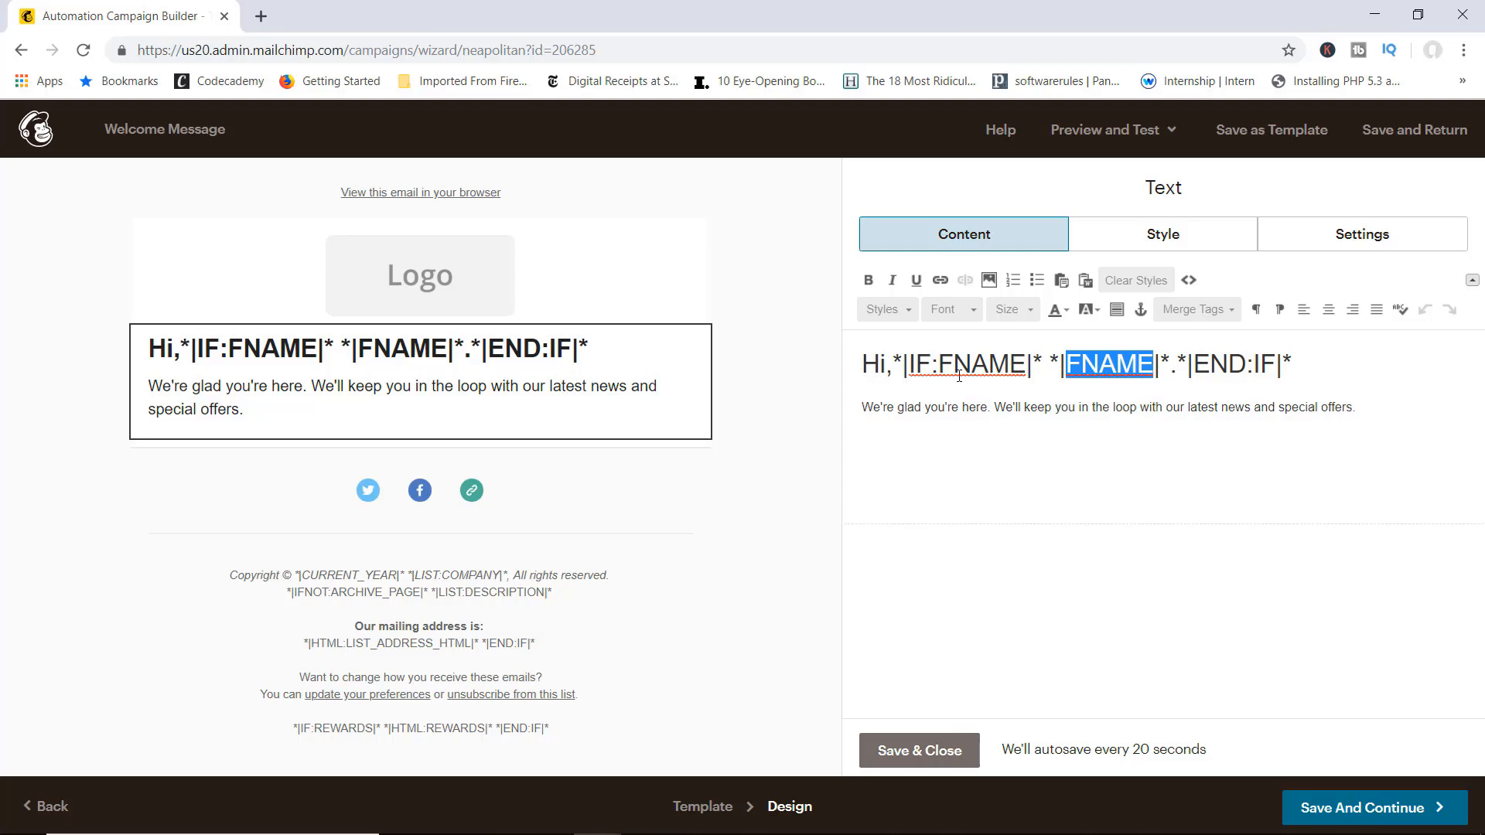
{"action": "left_click", "coordinate": [897, 409]}
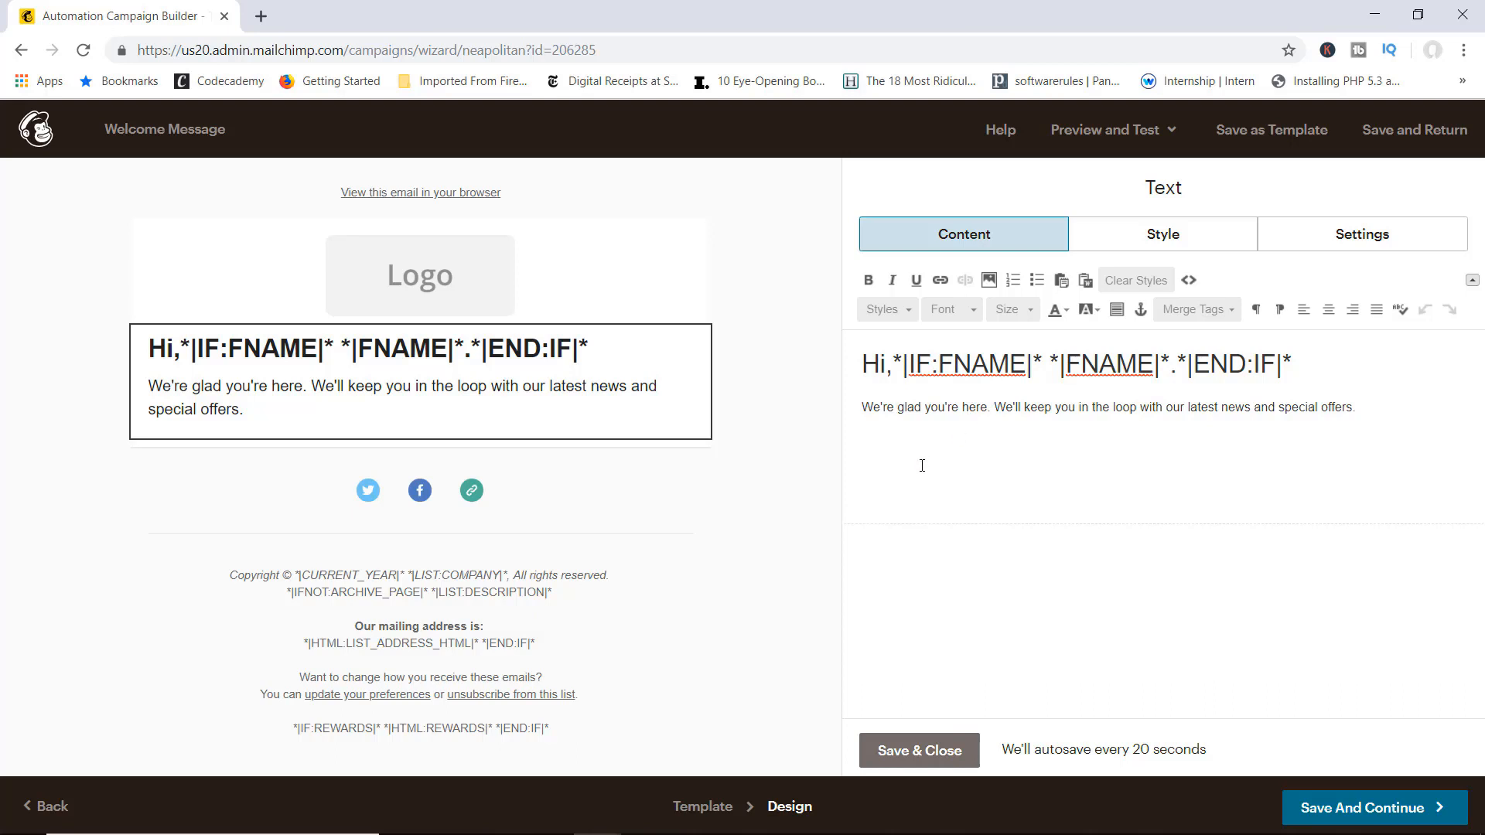
{"action": "left_click", "coordinate": [924, 747]}
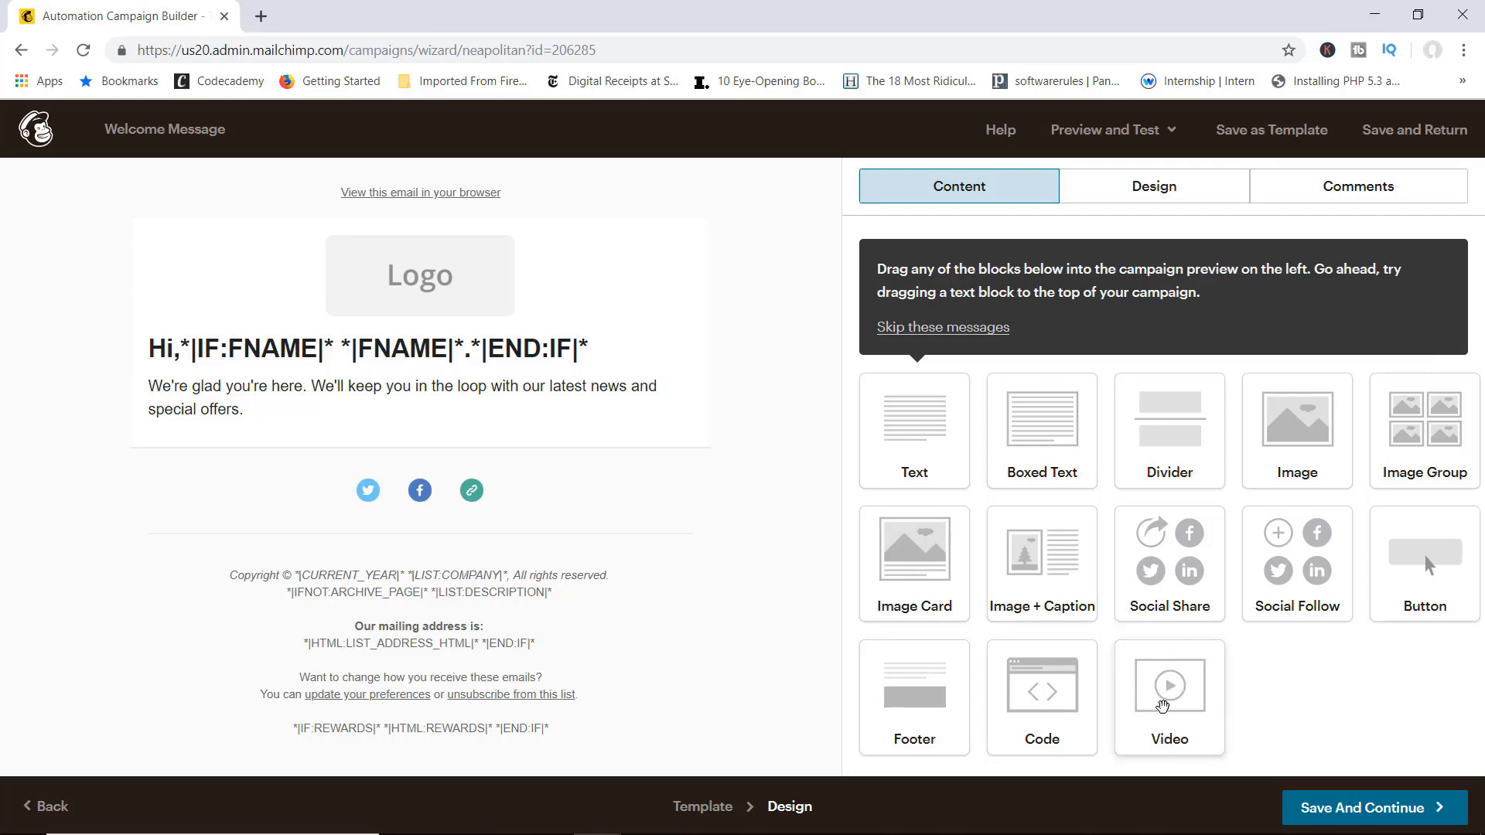
{"action": "left_click_drag", "start_coordinate": [1167, 696], "coordinate": [412, 461]}
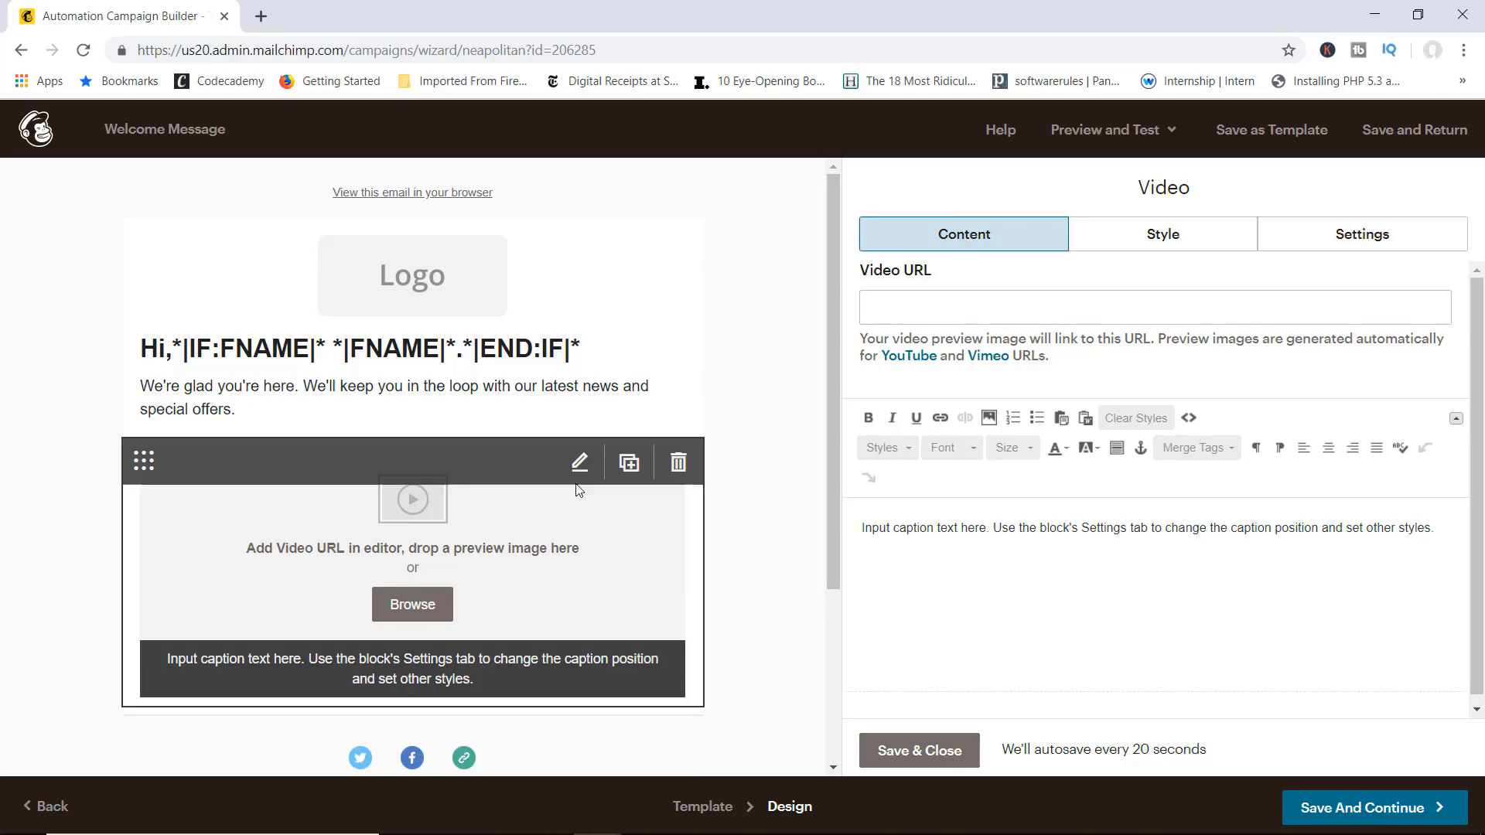
{"action": "left_click", "coordinate": [678, 464]}
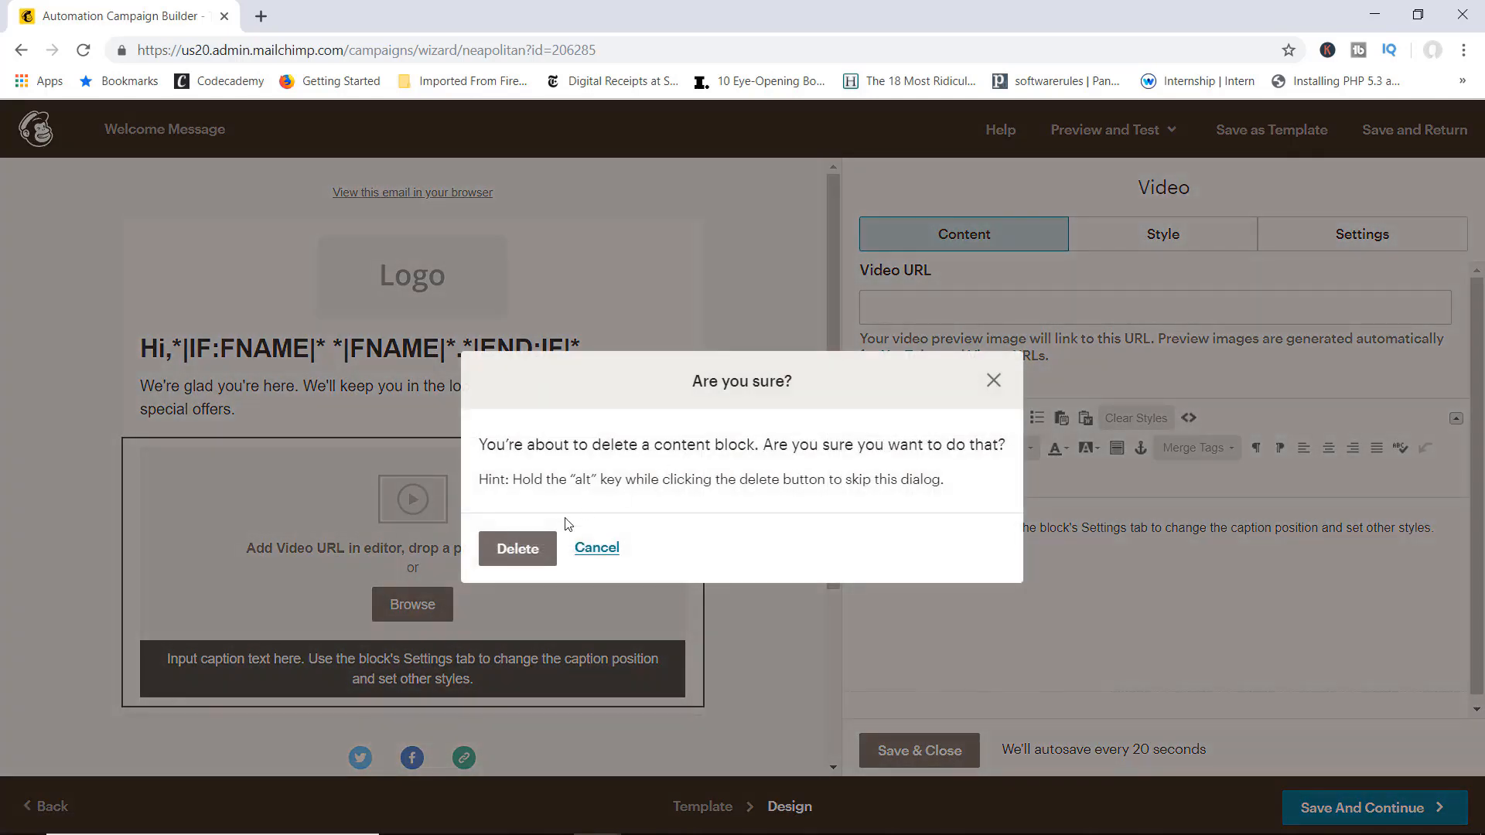
{"action": "left_click", "coordinate": [514, 548]}
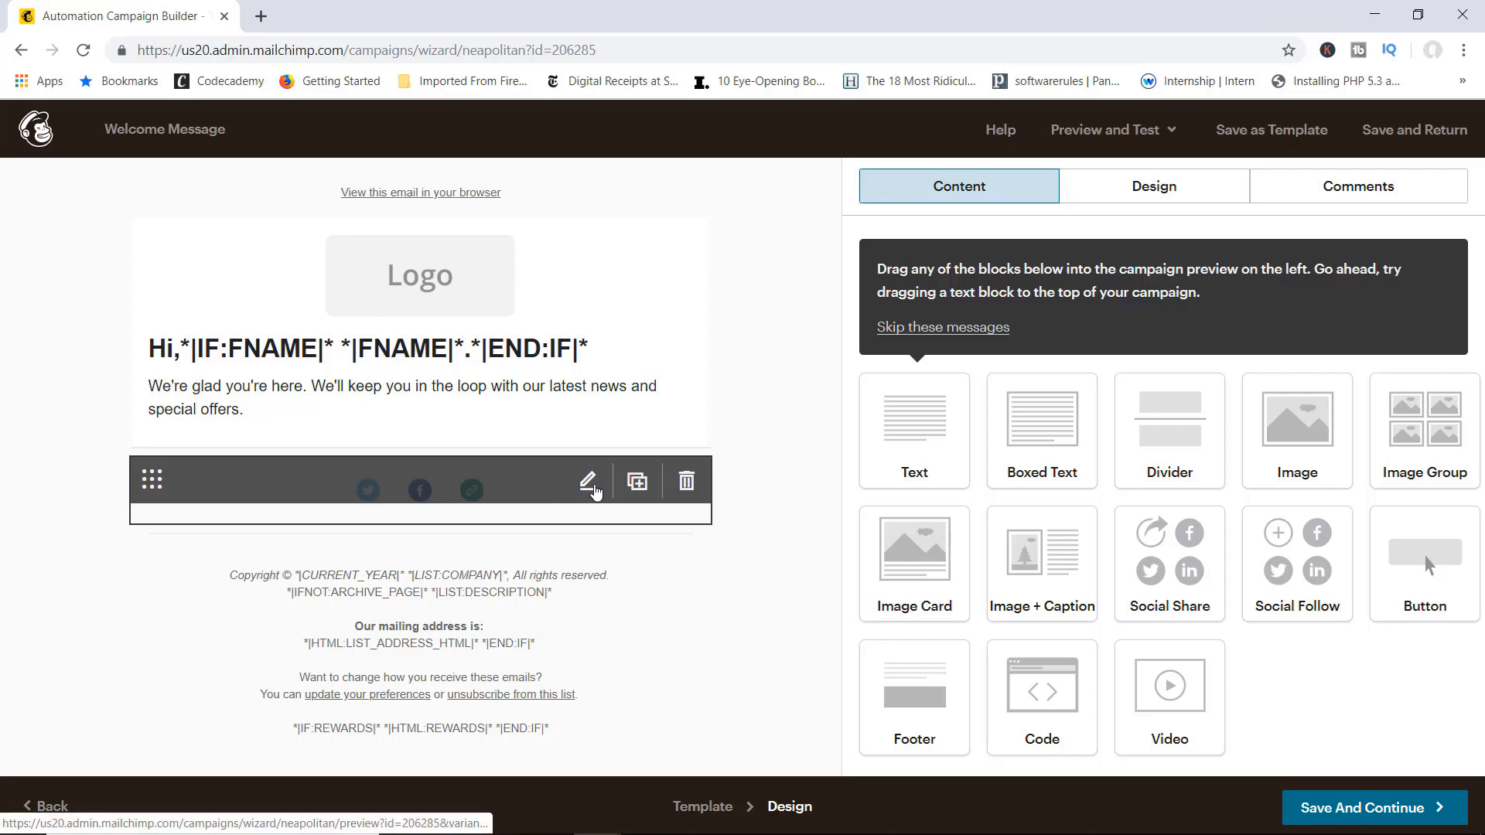
Step: Add an Email service to the Social Follow block, then Save And Continue
{"action": "left_click", "coordinate": [588, 481]}
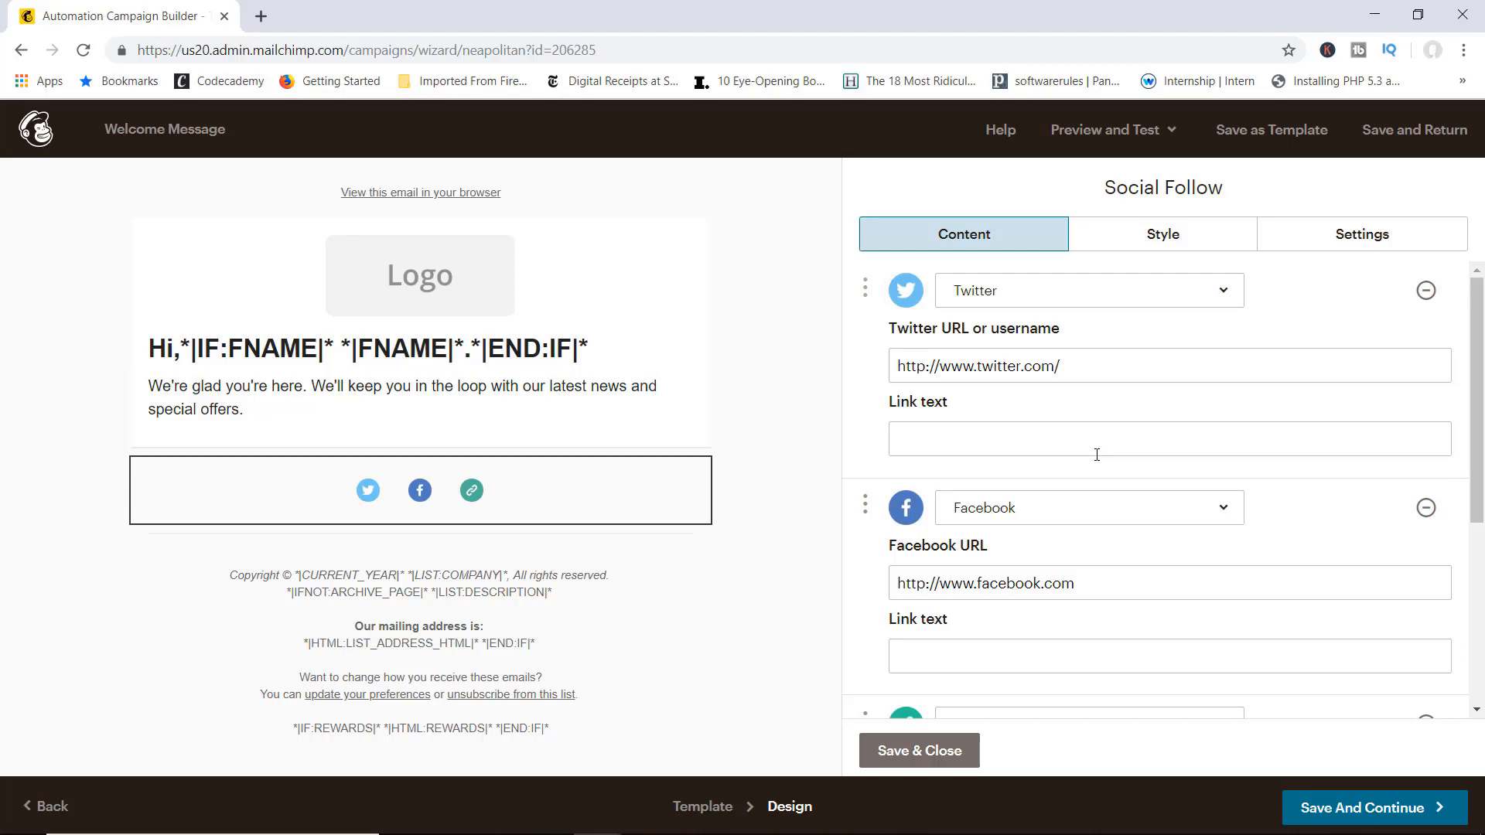
{"action": "left_click", "coordinate": [1084, 371]}
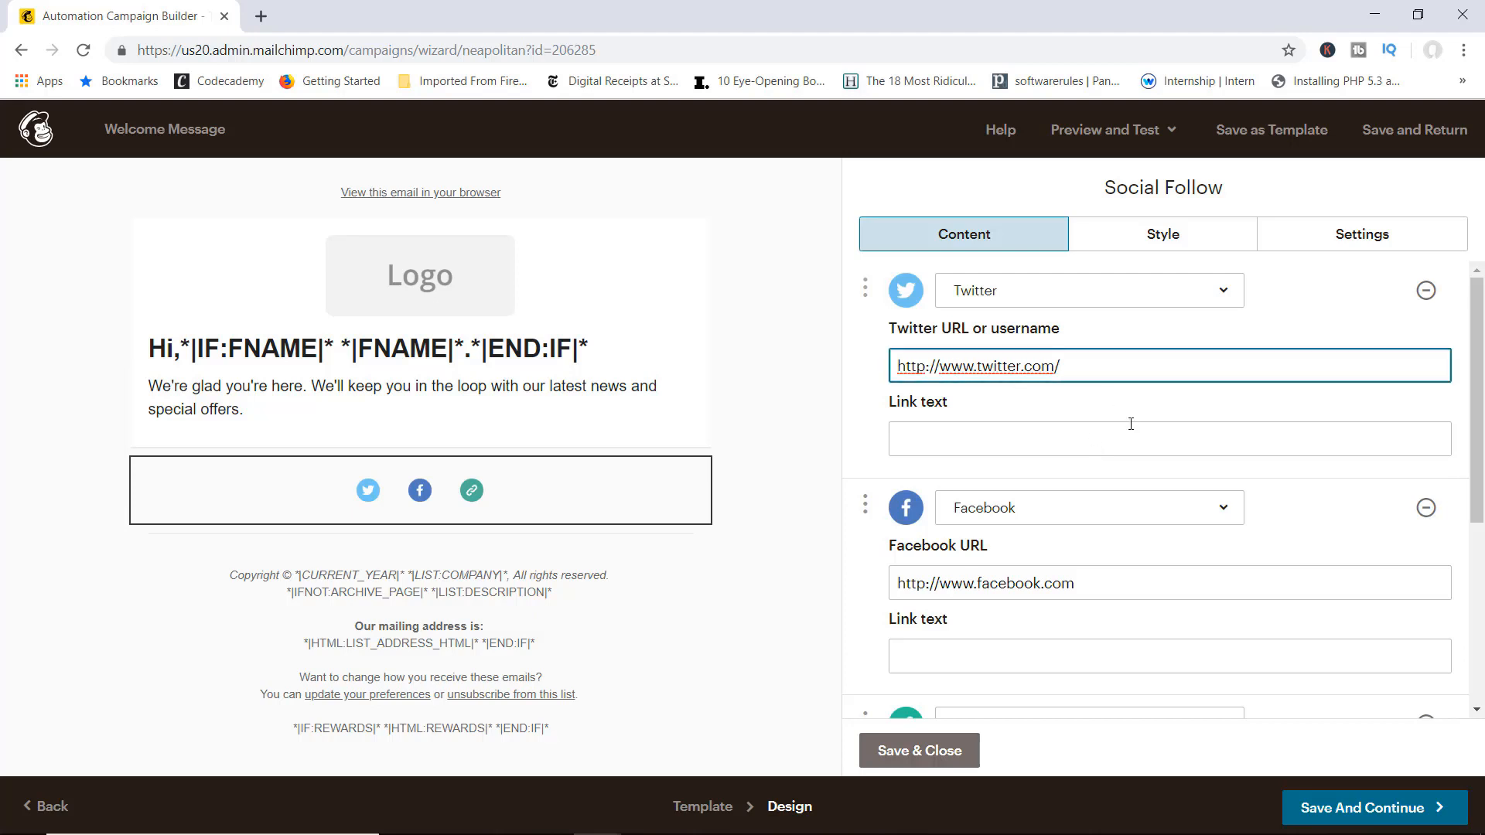
{"action": "scroll", "coordinate": [1130, 424], "scroll_direction": "down", "scroll_amount": 4}
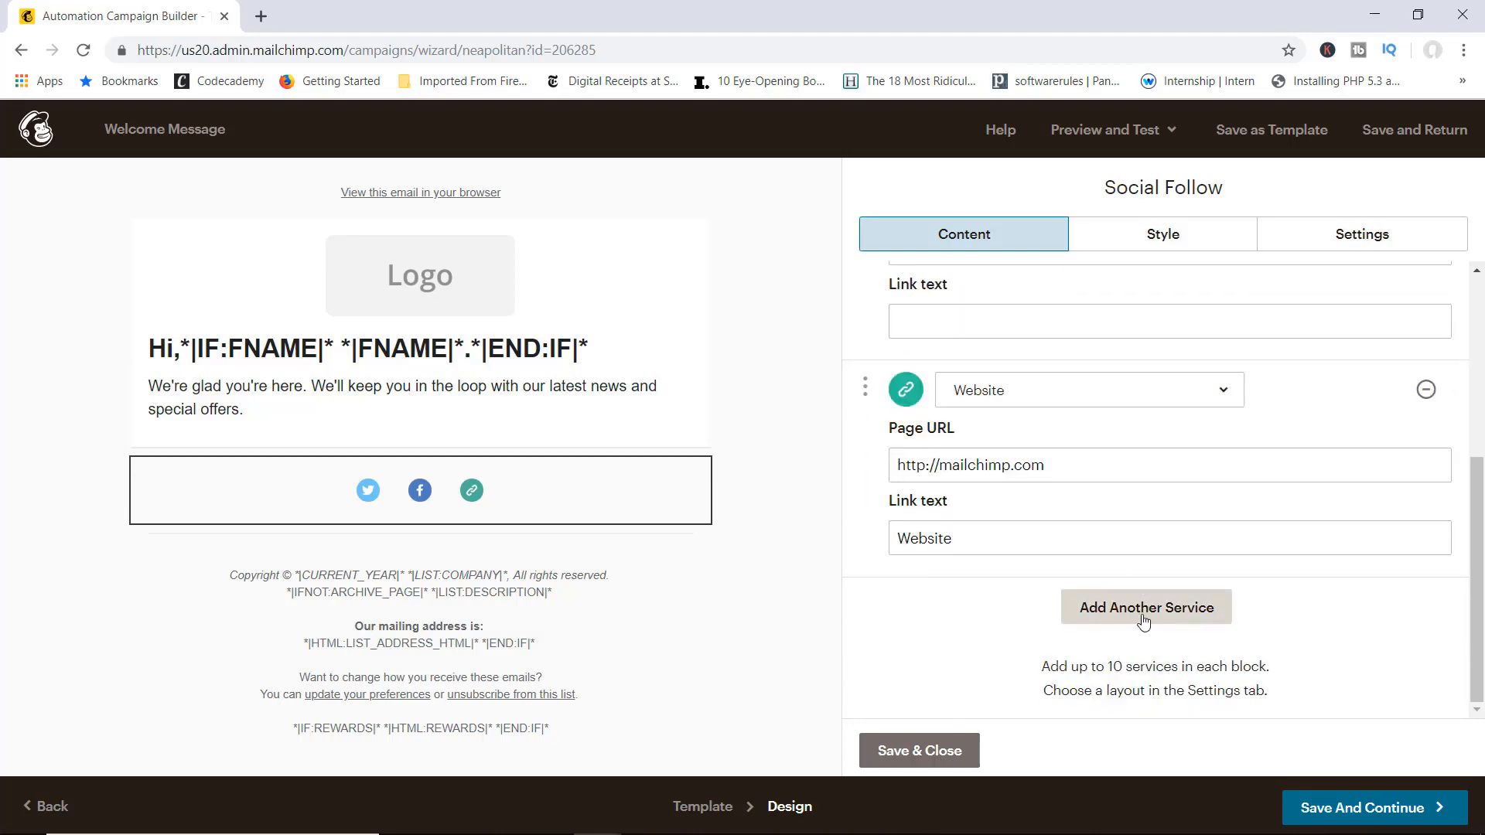
{"action": "left_click", "coordinate": [1141, 617]}
{"action": "left_click", "coordinate": [1150, 610]}
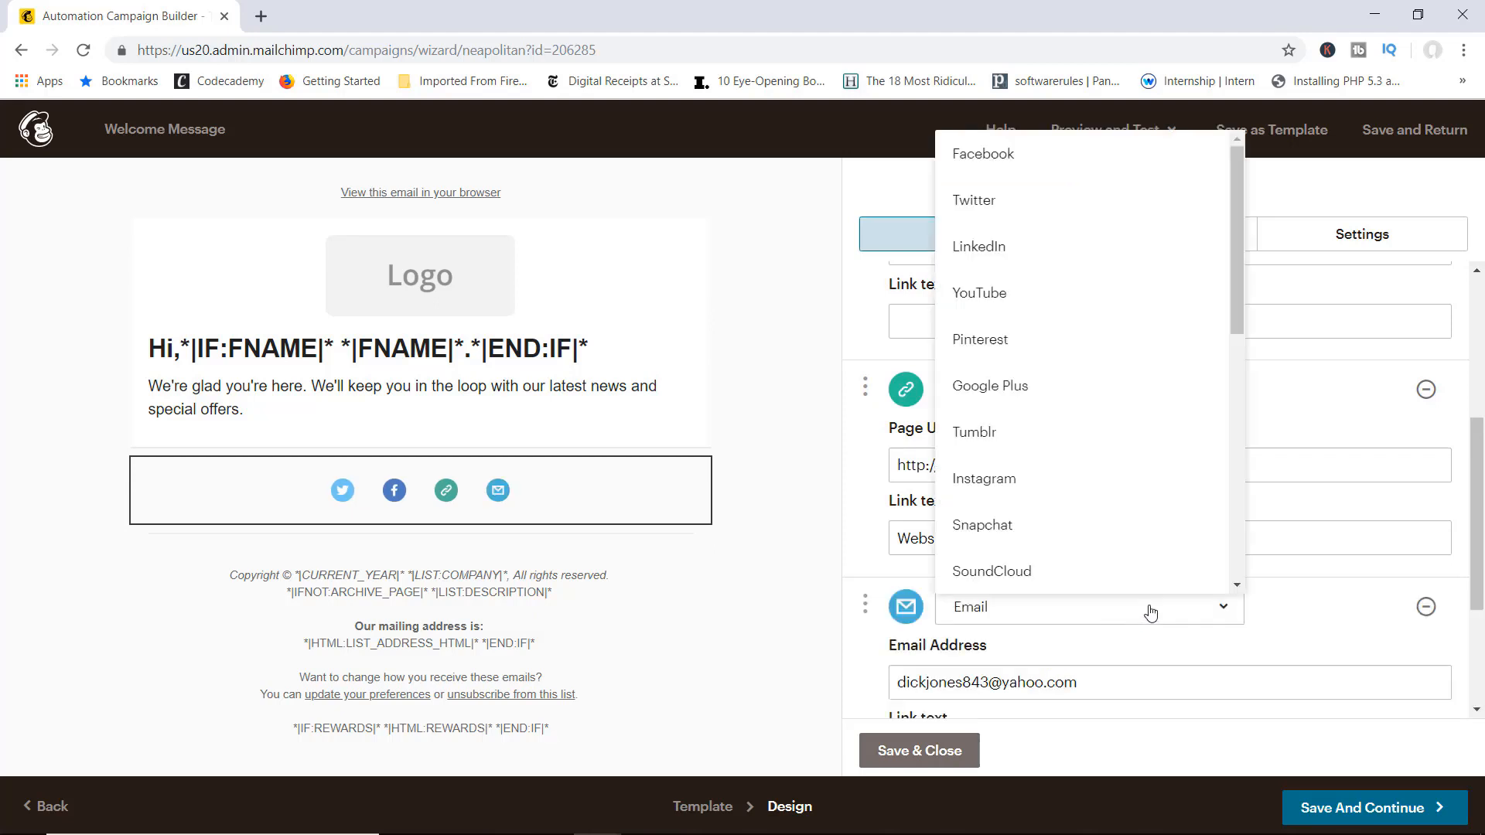
{"action": "scroll", "coordinate": [1083, 530], "scroll_direction": "up", "scroll_amount": 10}
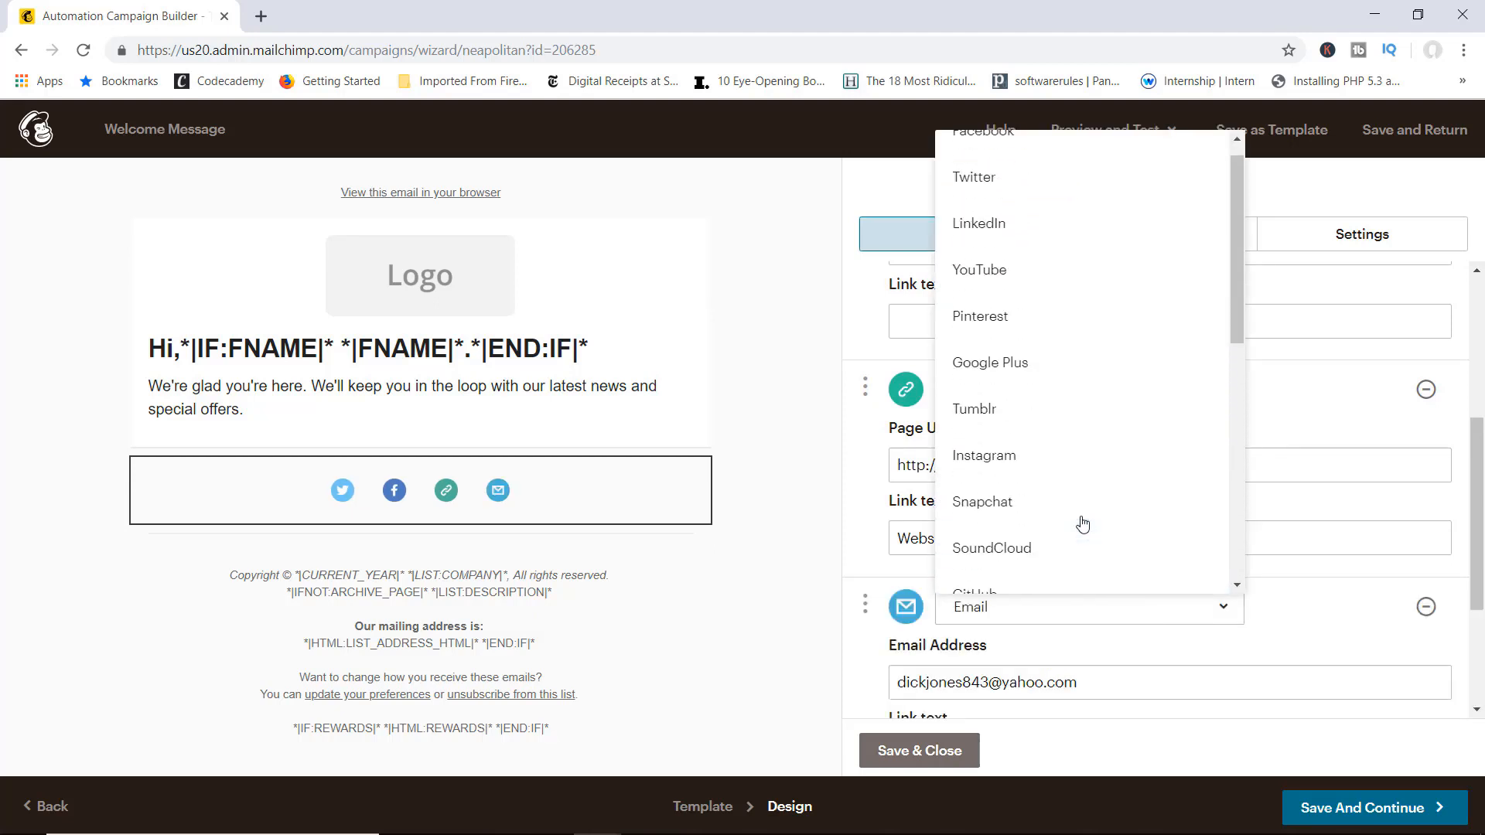
{"action": "scroll", "coordinate": [1082, 524], "scroll_direction": "up", "scroll_amount": 1}
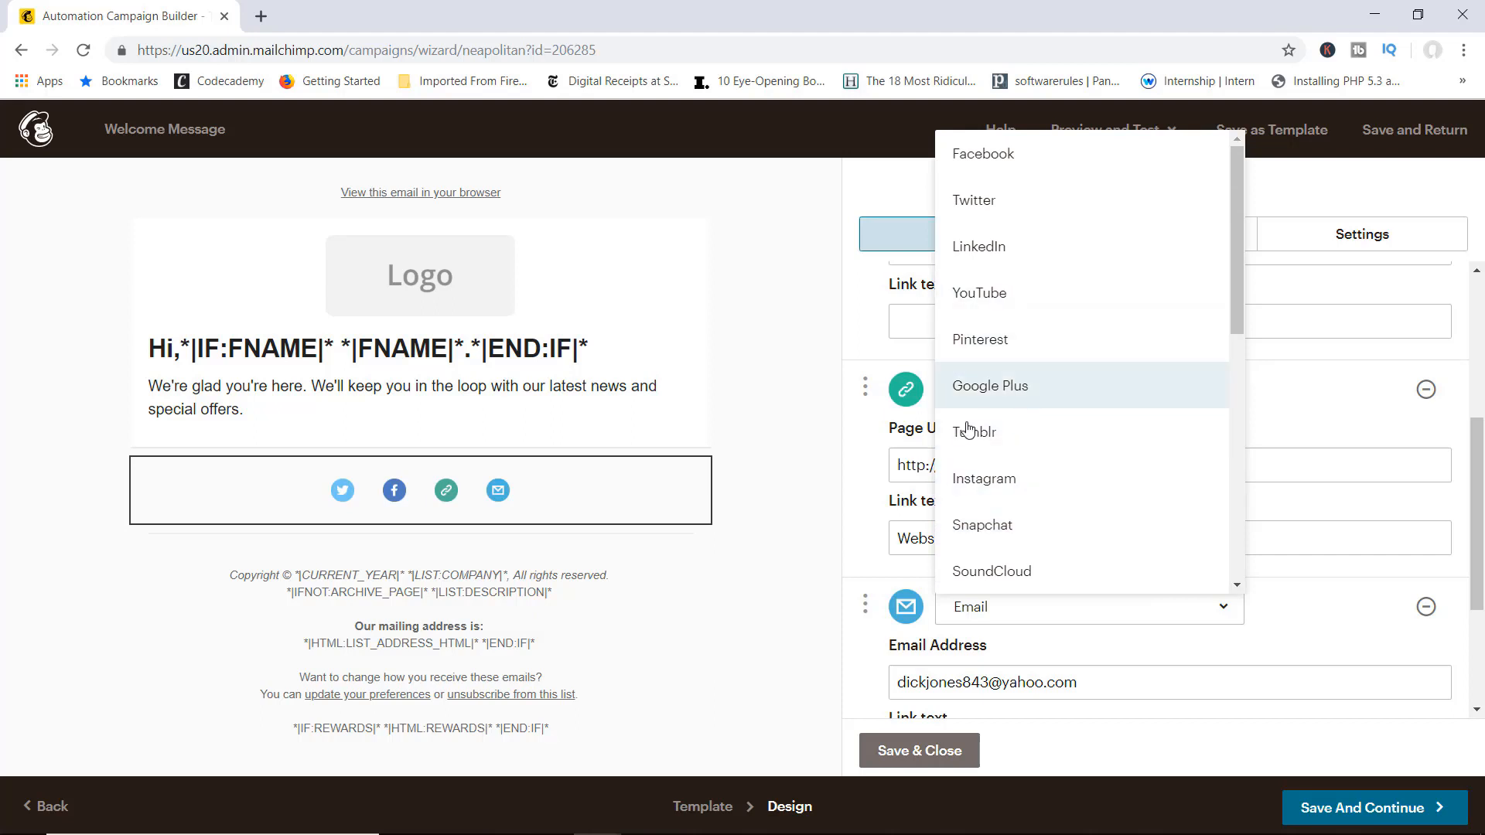
{"action": "left_click", "coordinate": [818, 453]}
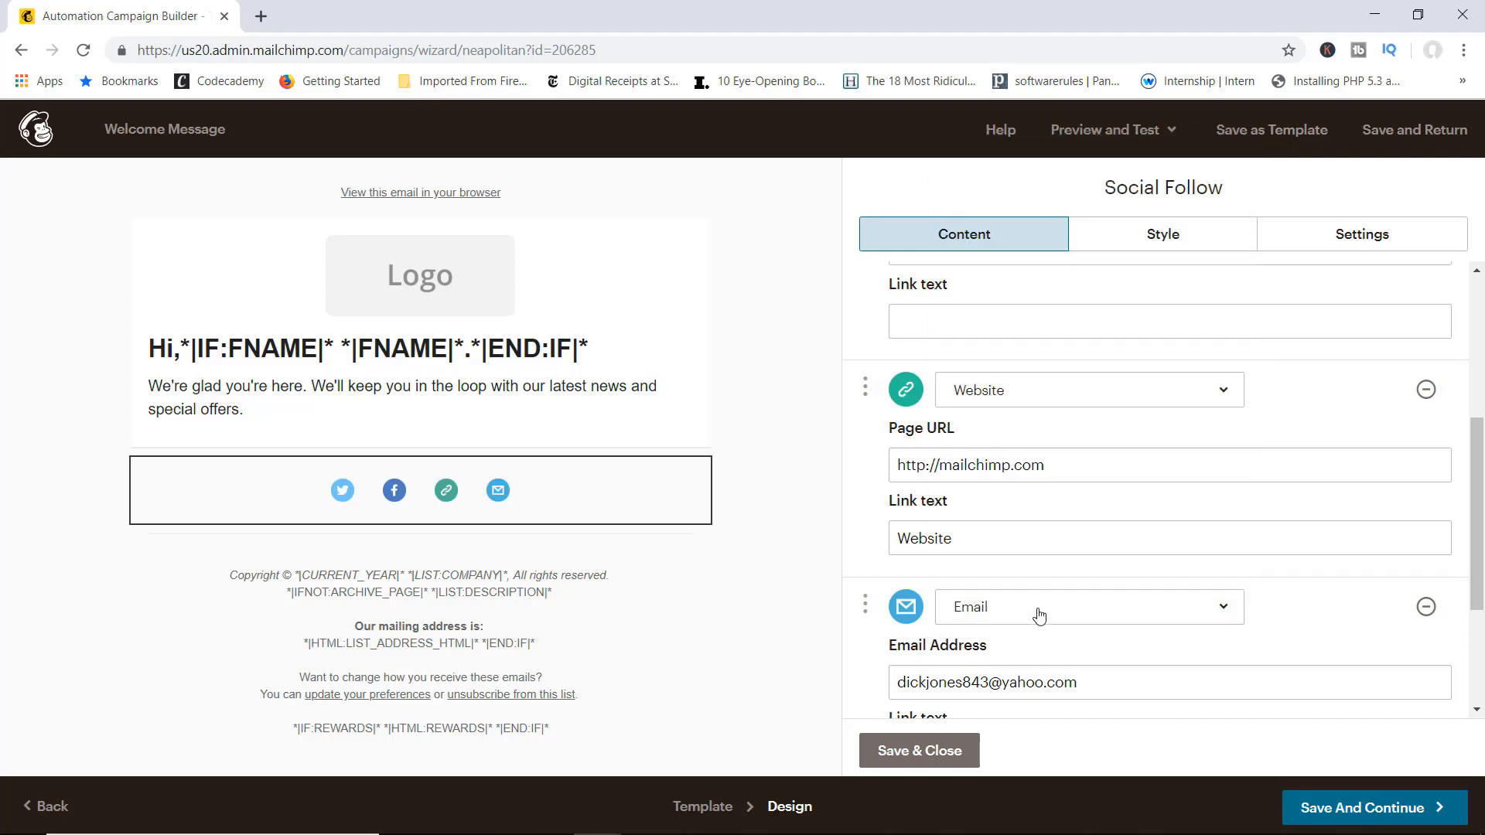
{"action": "scroll", "coordinate": [1039, 614], "scroll_direction": "down", "scroll_amount": 1}
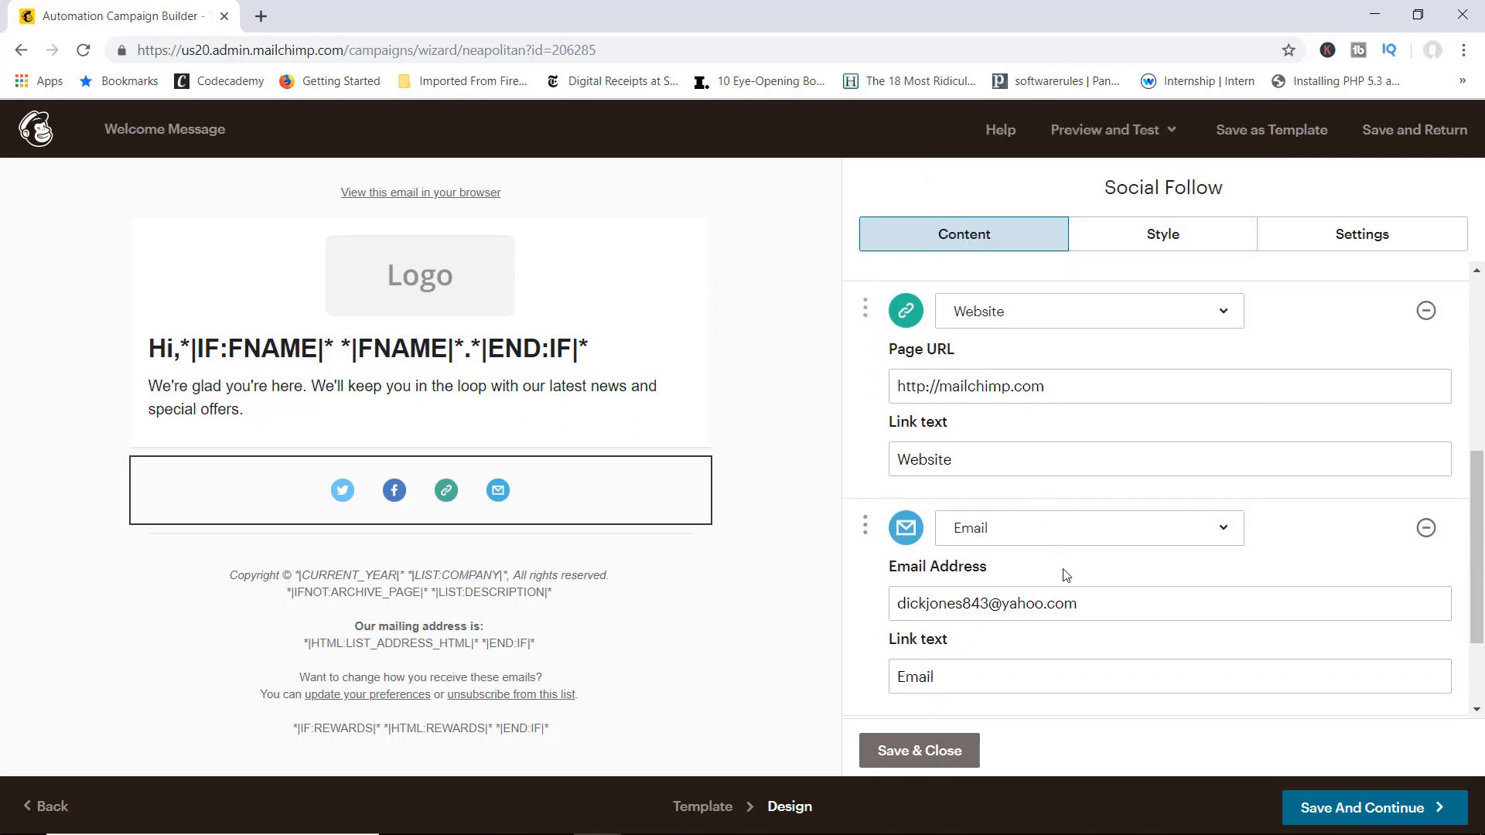
{"action": "left_click", "coordinate": [1362, 808]}
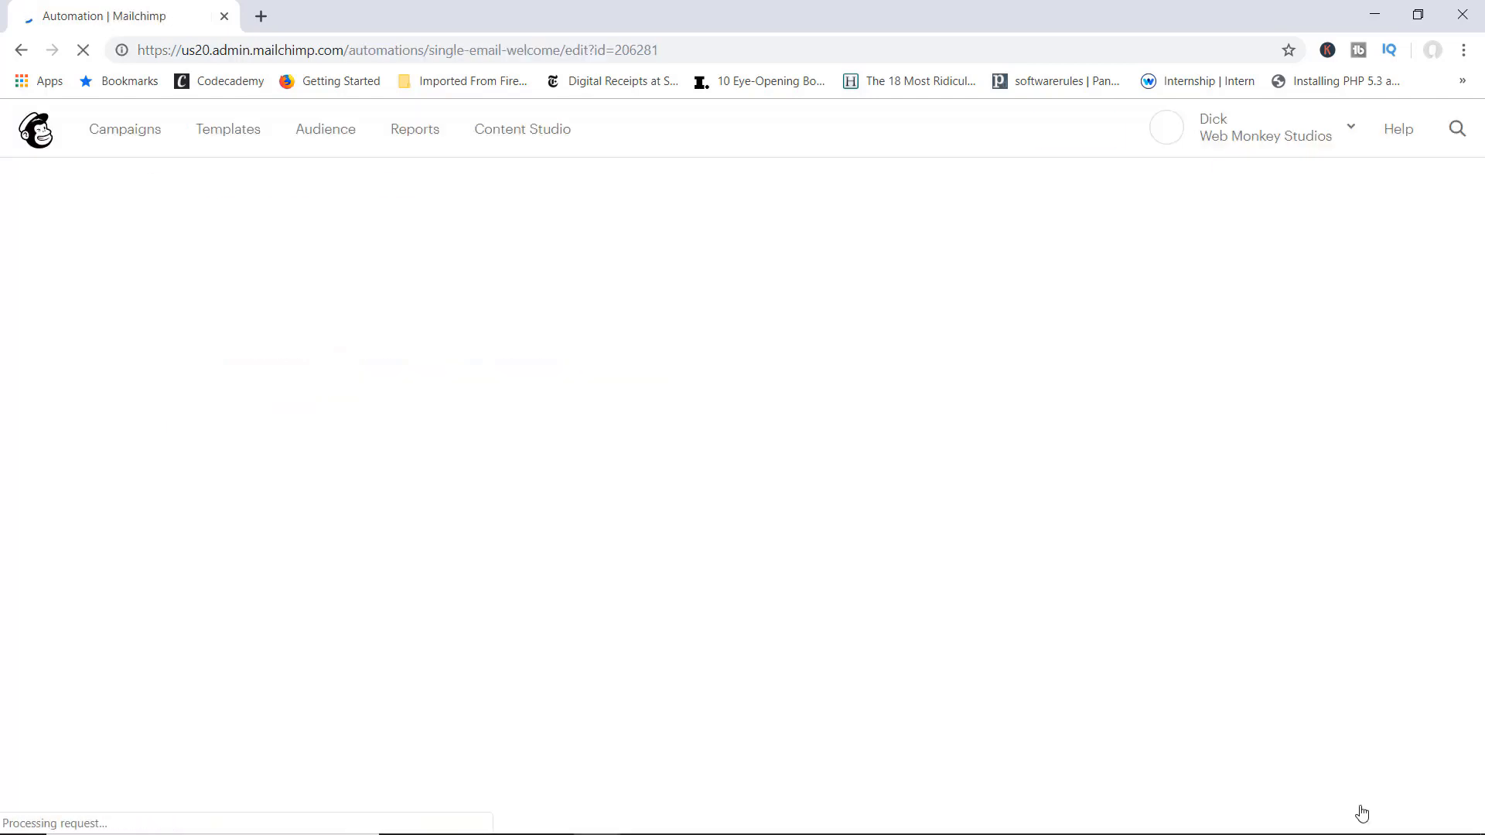
Step: Start sending the Welcome Message automation and confirm with Start Now
{"action": "scroll", "coordinate": [997, 397], "scroll_direction": "down", "scroll_amount": 3}
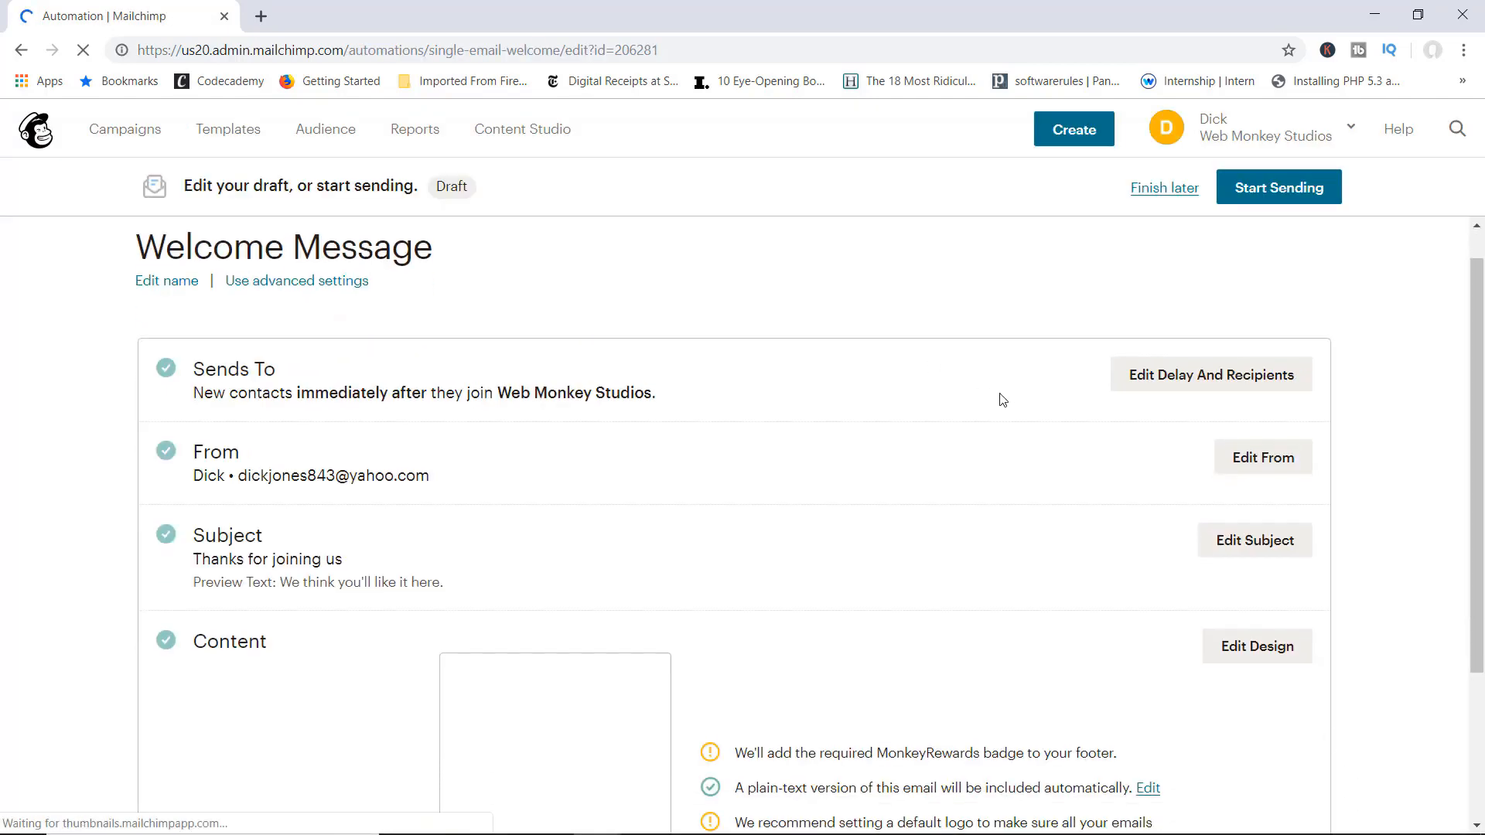
{"action": "scroll", "coordinate": [1003, 399], "scroll_direction": "up", "scroll_amount": 3}
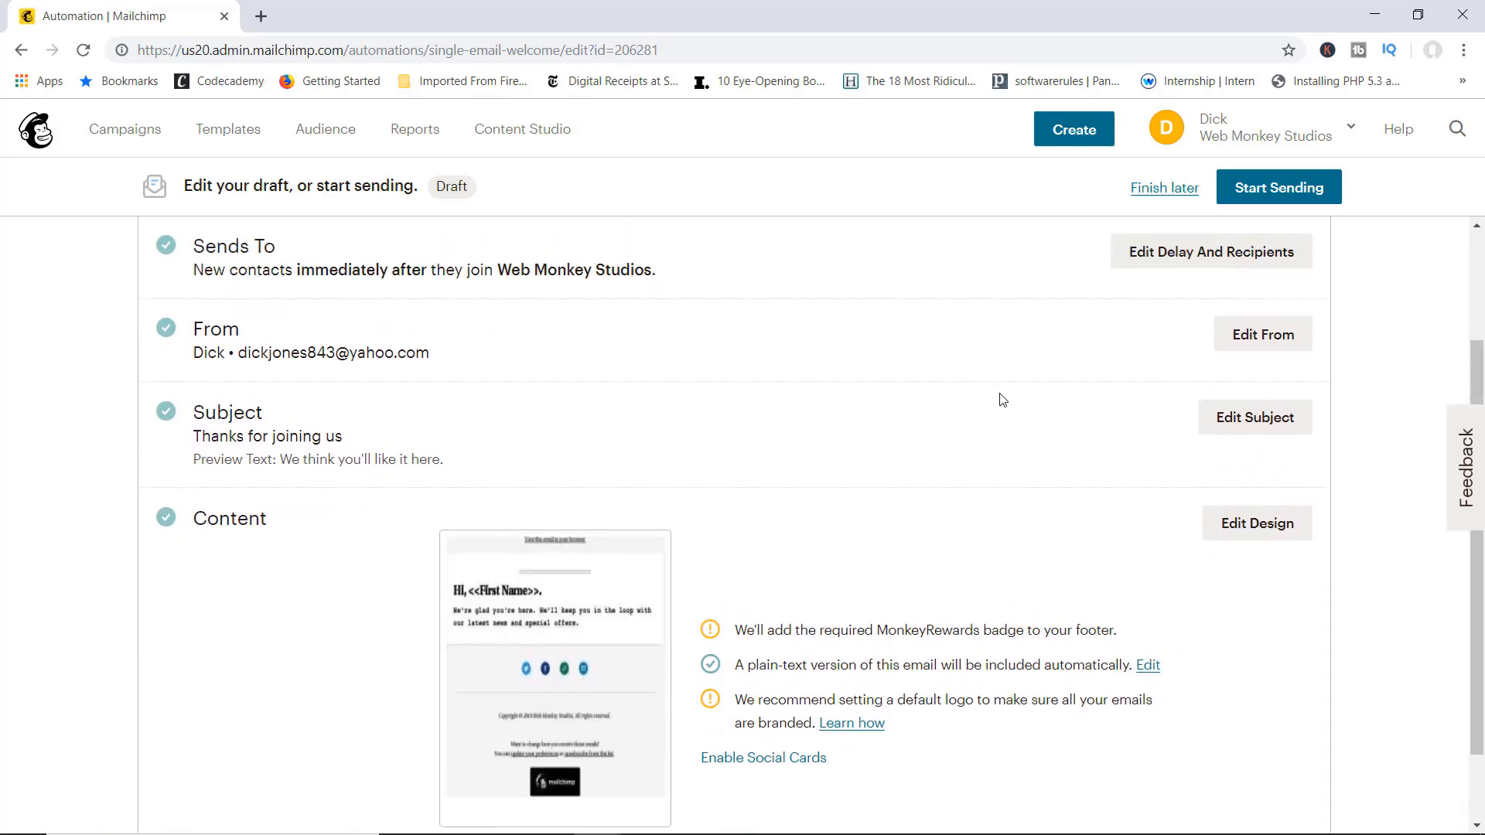
{"action": "left_click", "coordinate": [1266, 196]}
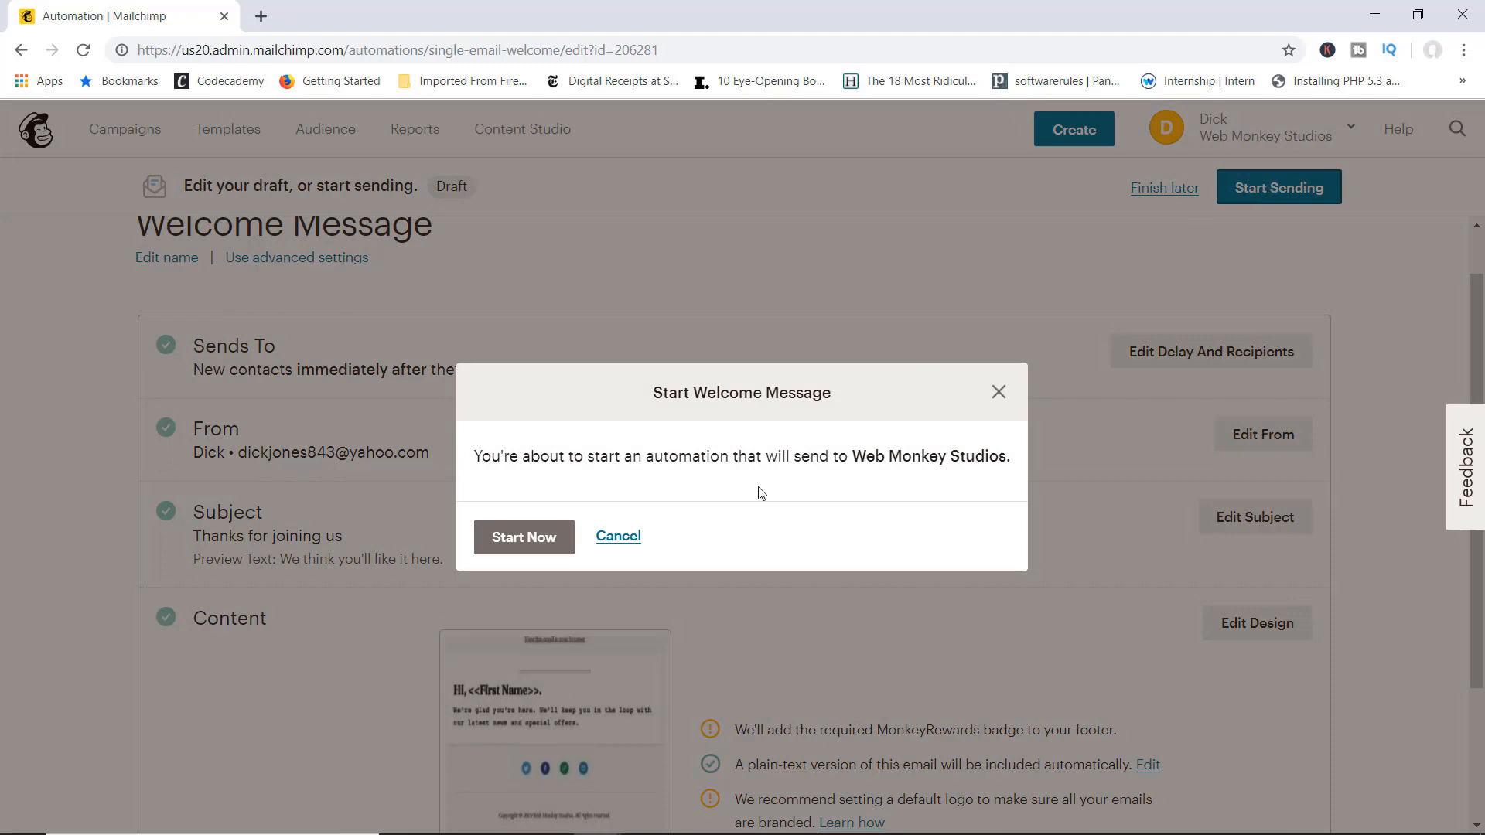
{"action": "left_click", "coordinate": [546, 549]}
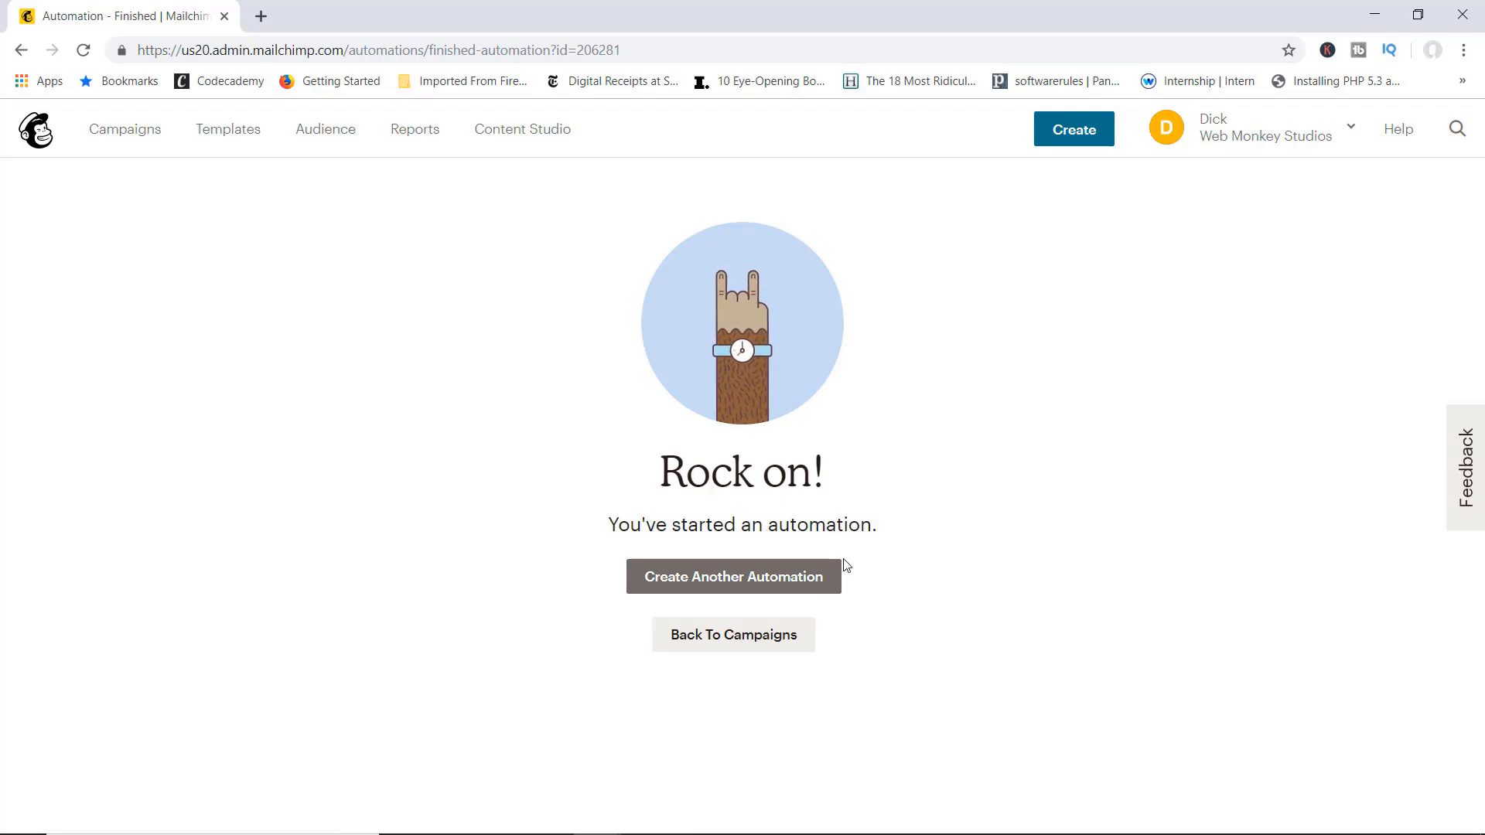
Step: Browse the subscriber activity and e-commerce automation templates, then close the chooser without creating one
{"action": "left_click", "coordinate": [752, 579]}
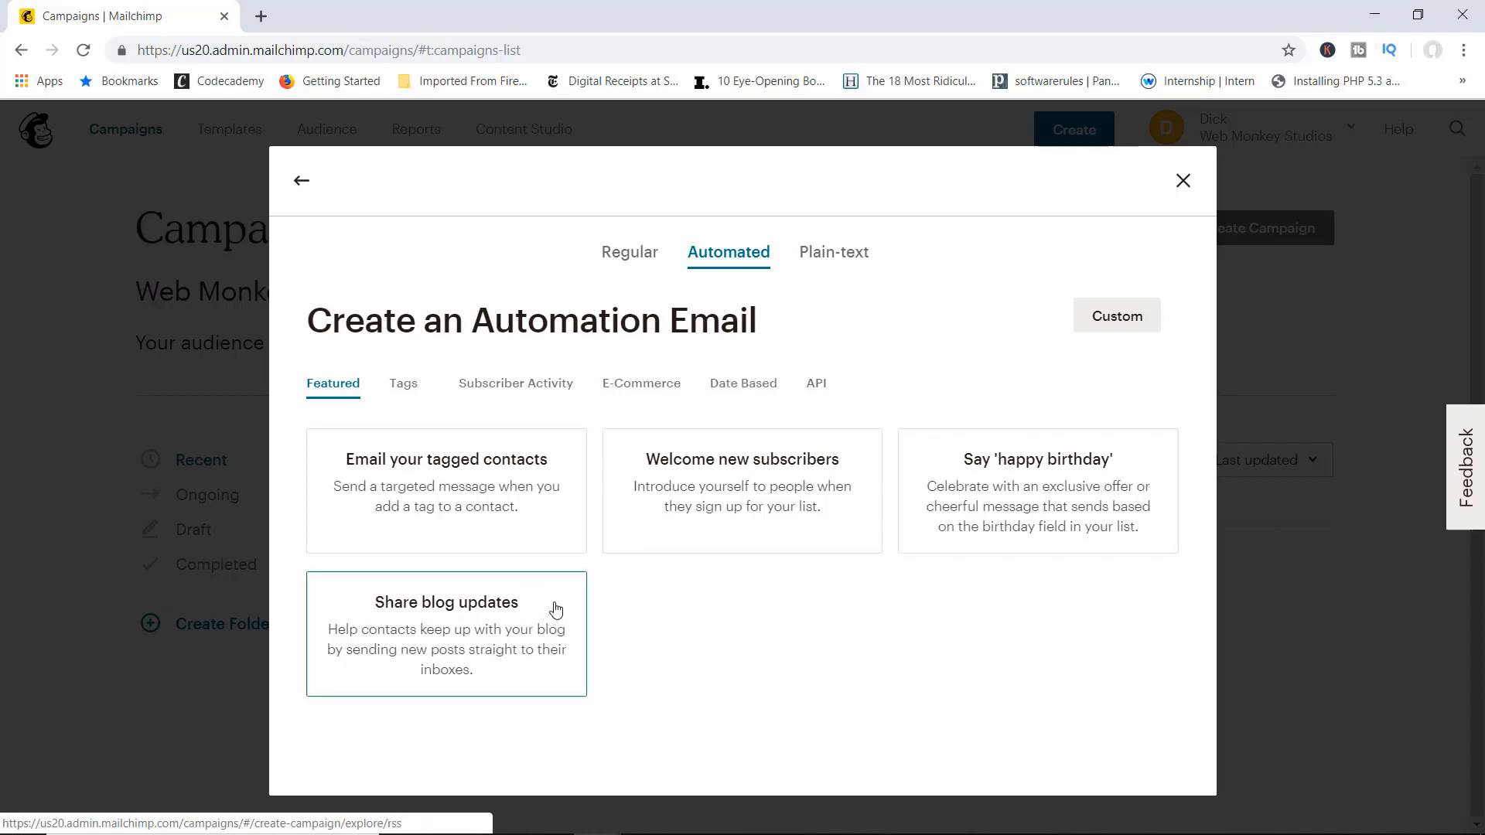
{"action": "left_click", "coordinate": [537, 385]}
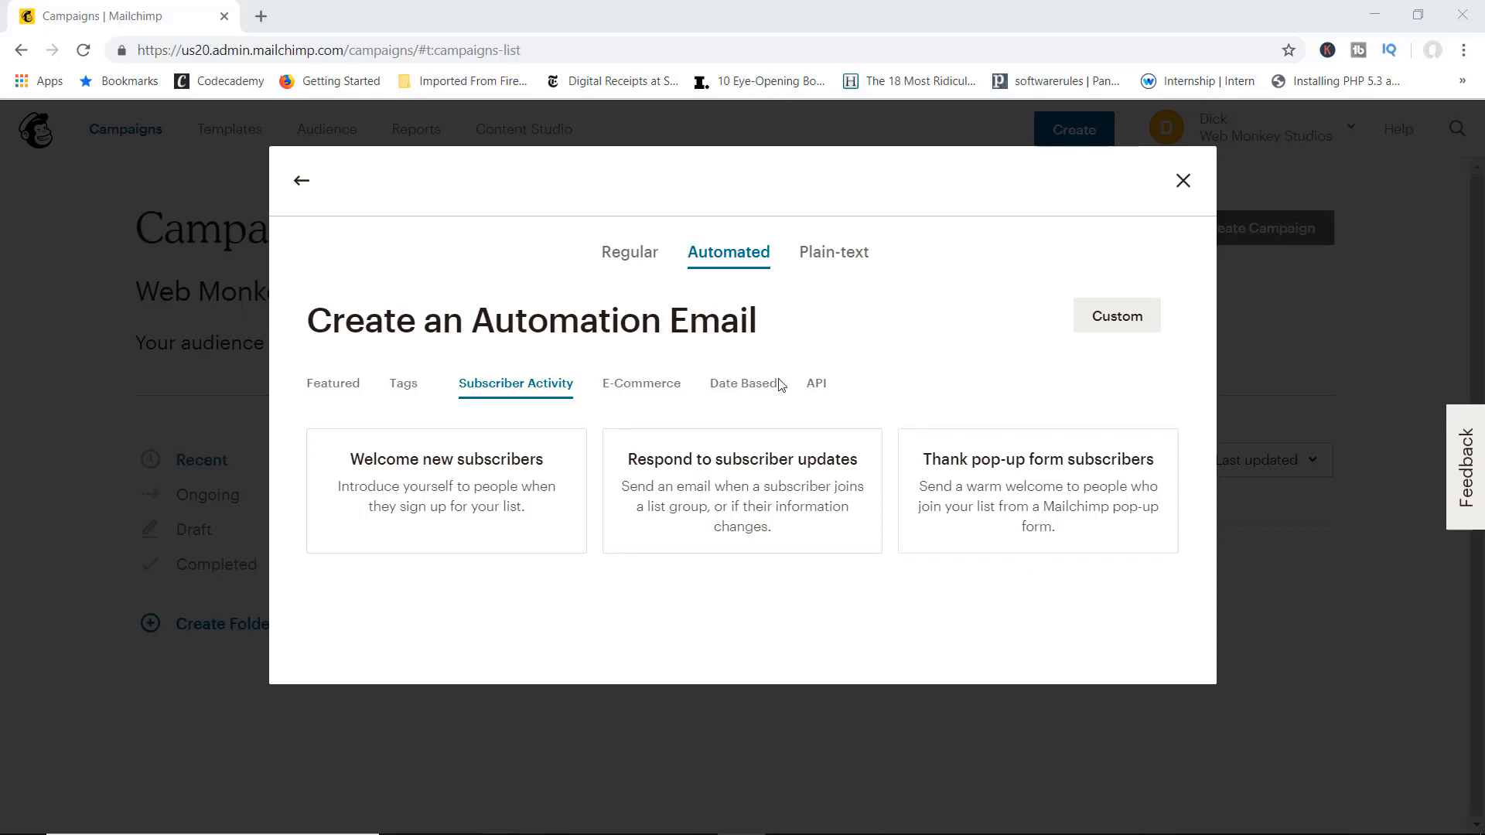
{"action": "left_click", "coordinate": [654, 389]}
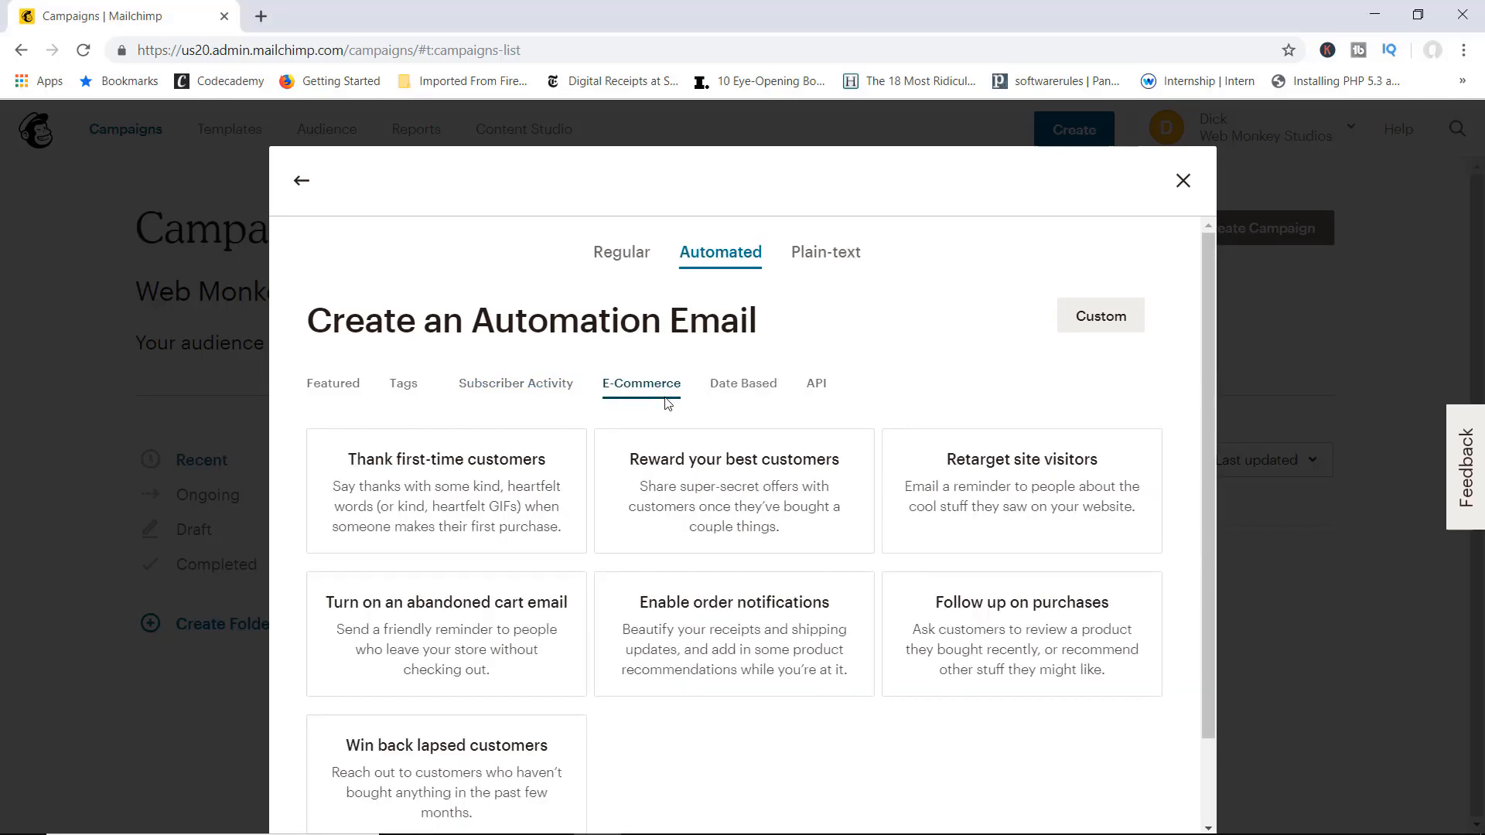
{"action": "scroll", "coordinate": [677, 414], "scroll_direction": "down", "scroll_amount": 2}
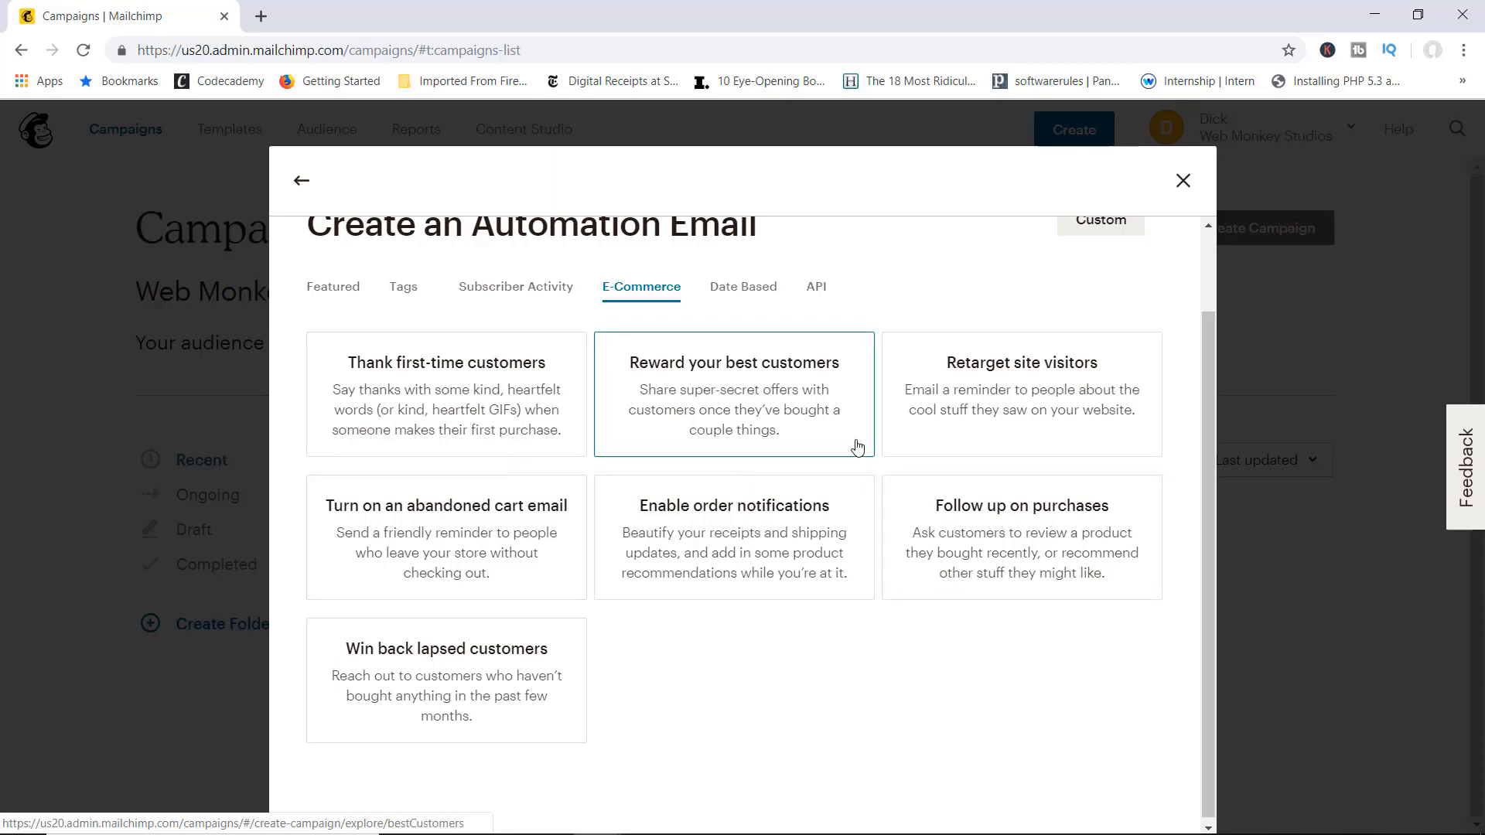
{"action": "scroll", "coordinate": [723, 407], "scroll_direction": "up", "scroll_amount": 2}
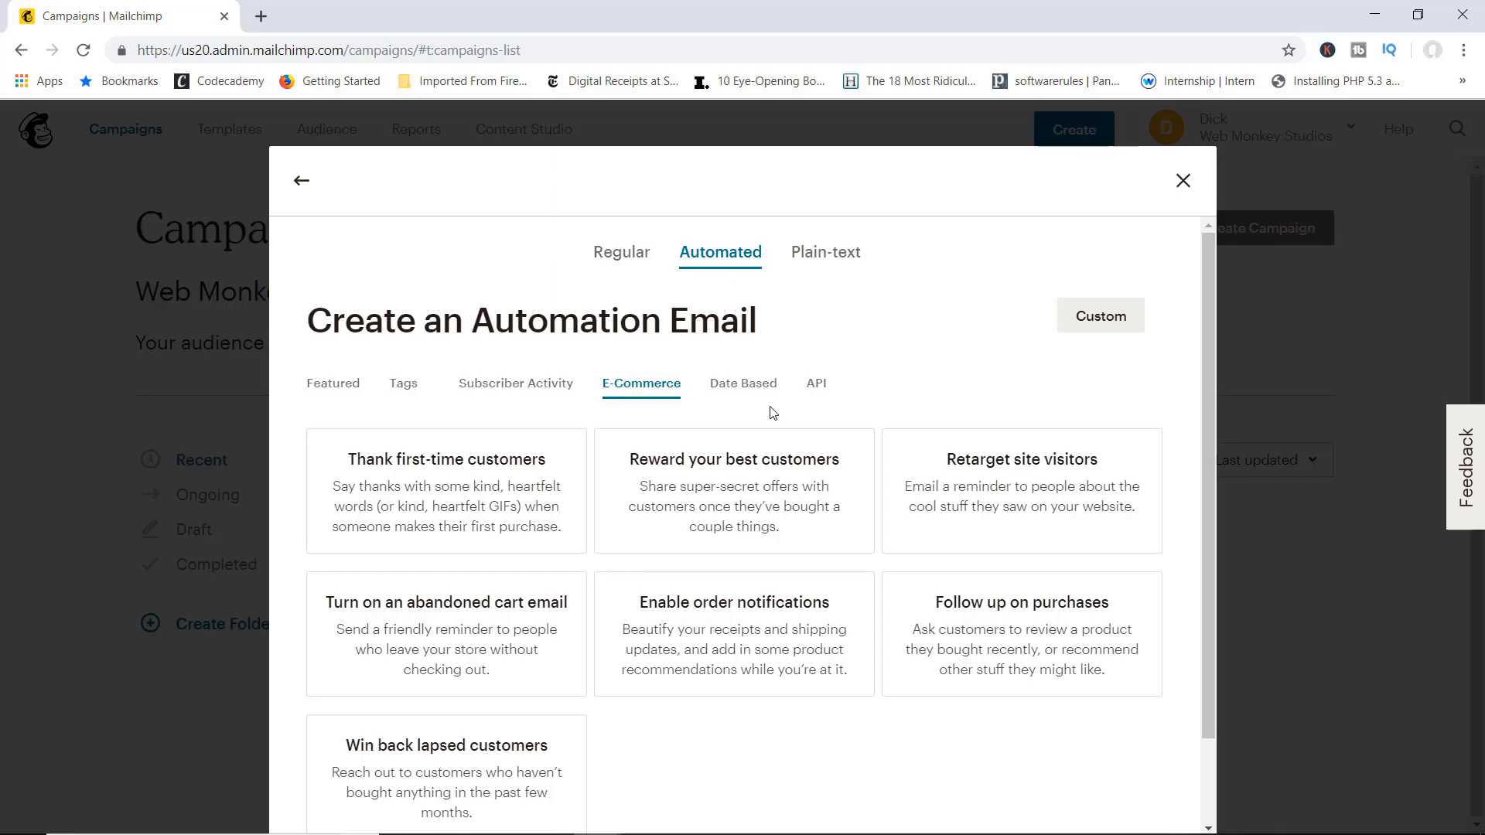
{"action": "left_click", "coordinate": [1183, 182]}
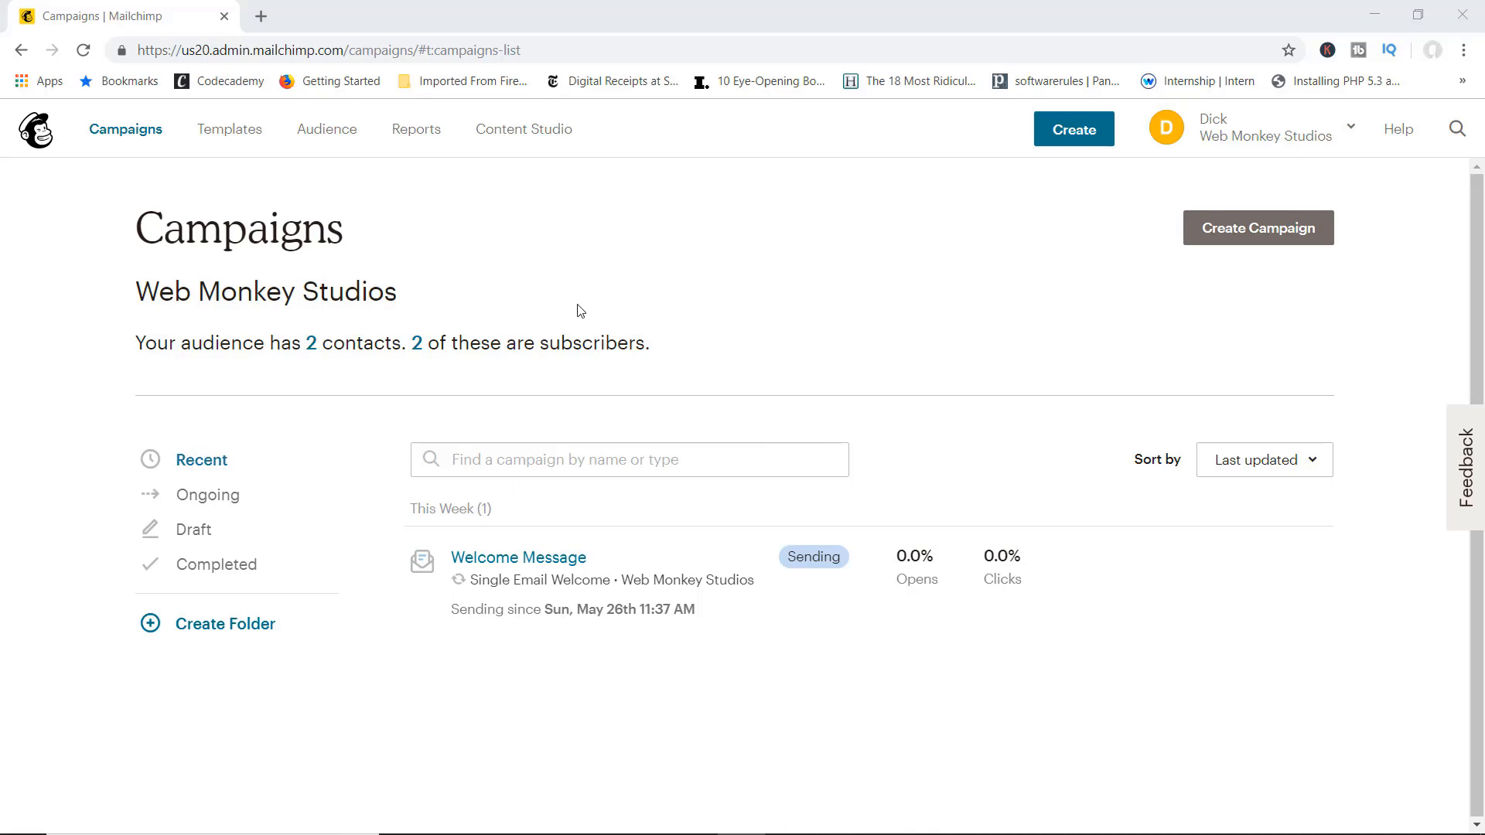
Step: Open the Web Monkey Studios audience's signup Form builder and select the Goodbye email form
{"action": "left_click", "coordinate": [337, 138]}
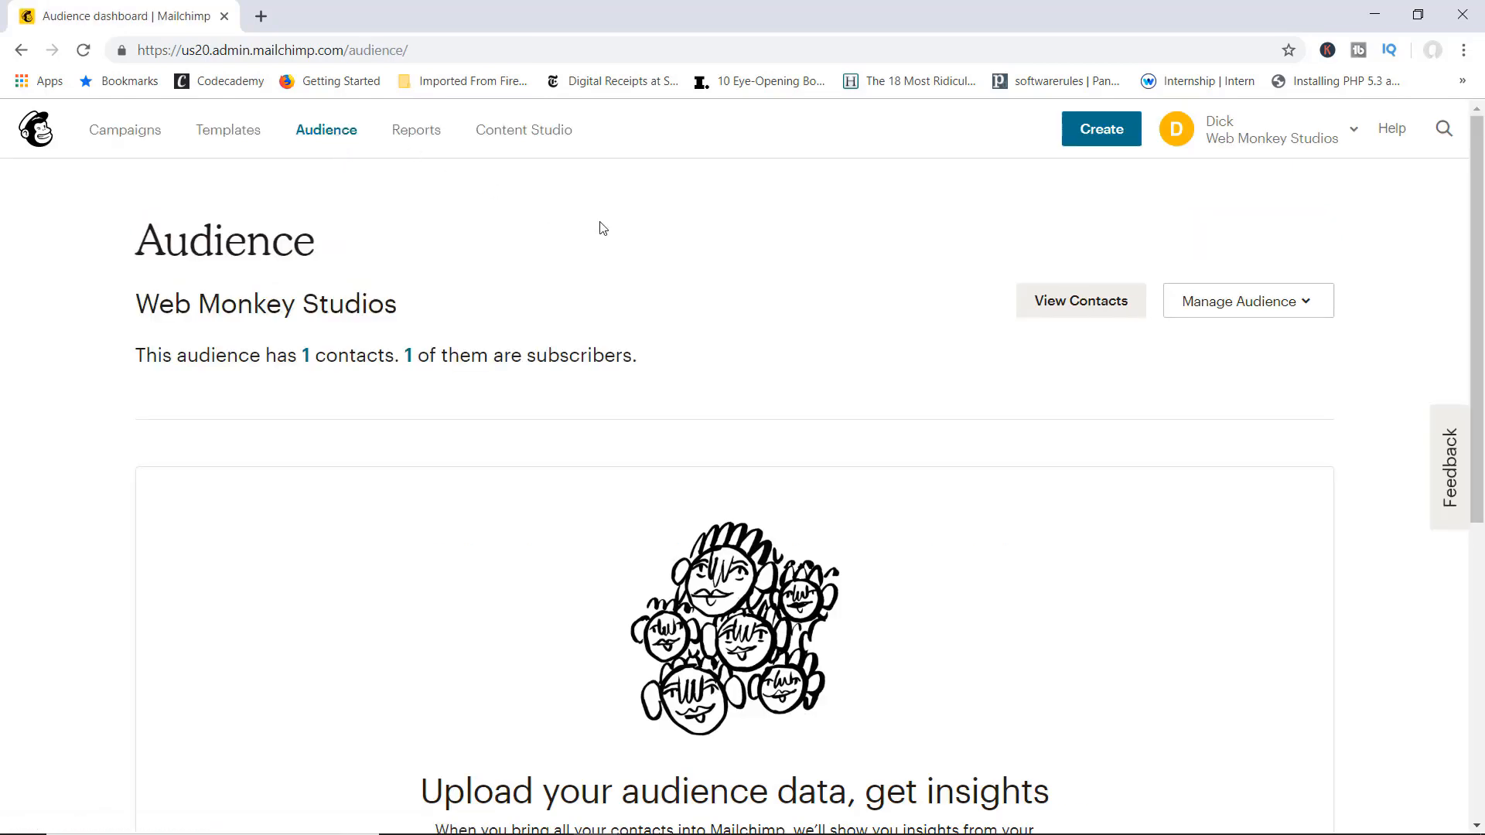
{"action": "left_click", "coordinate": [1307, 306]}
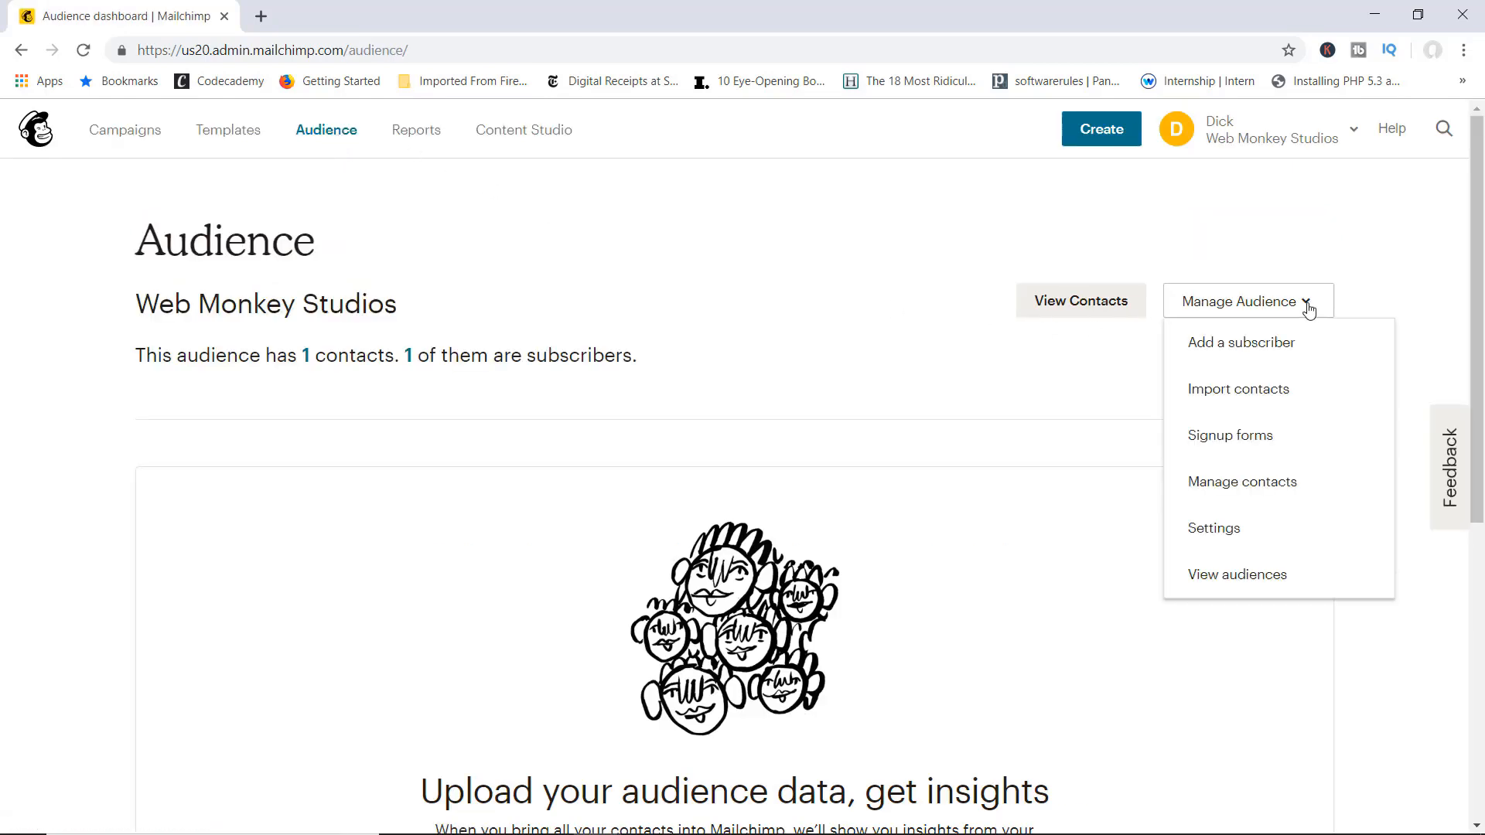
{"action": "left_click", "coordinate": [1244, 441]}
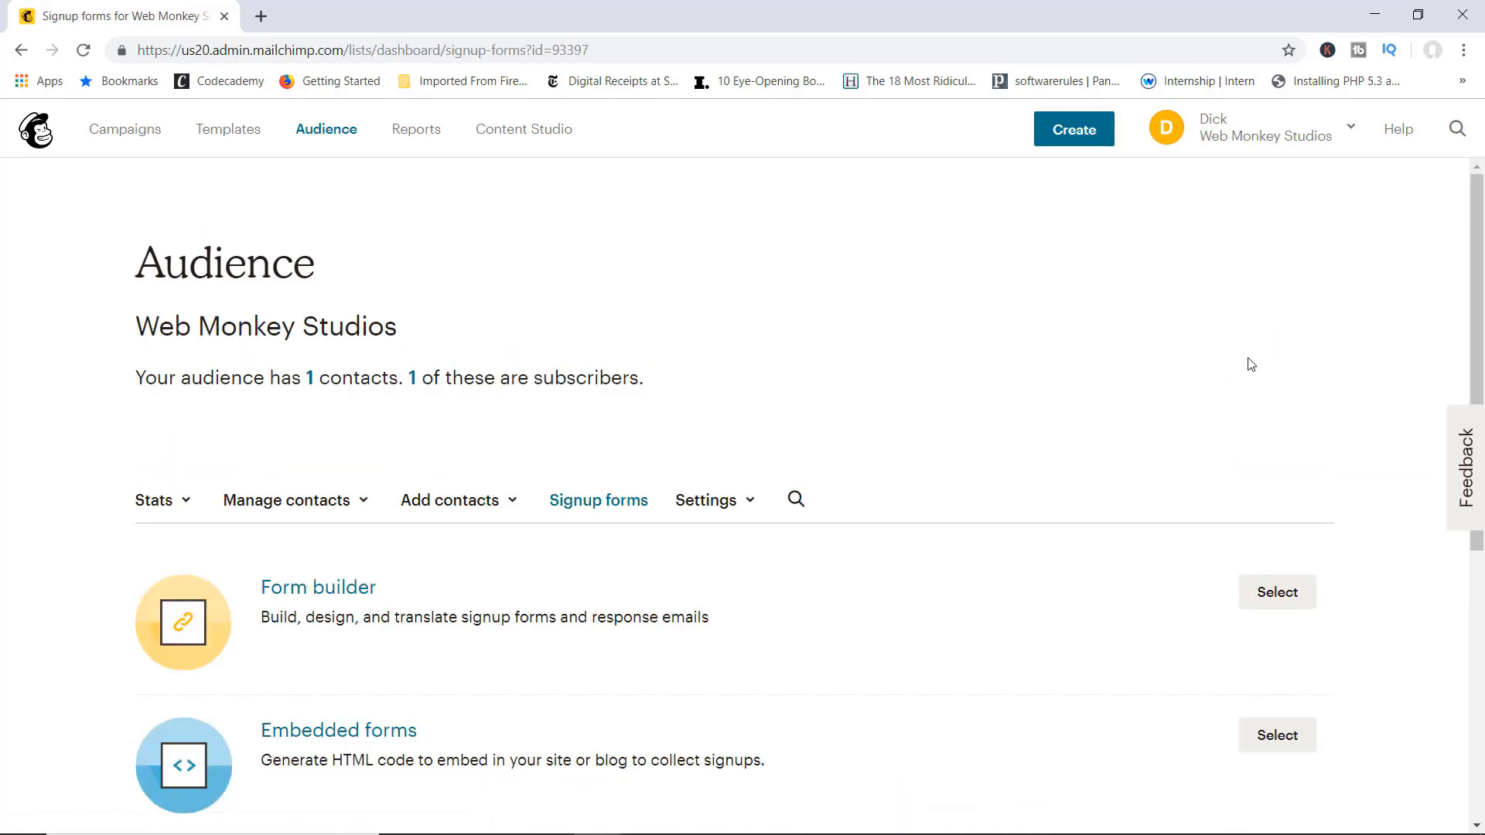
{"action": "left_click_drag", "start_coordinate": [1467, 294], "coordinate": [1431, 413]}
{"action": "left_click", "coordinate": [318, 377]}
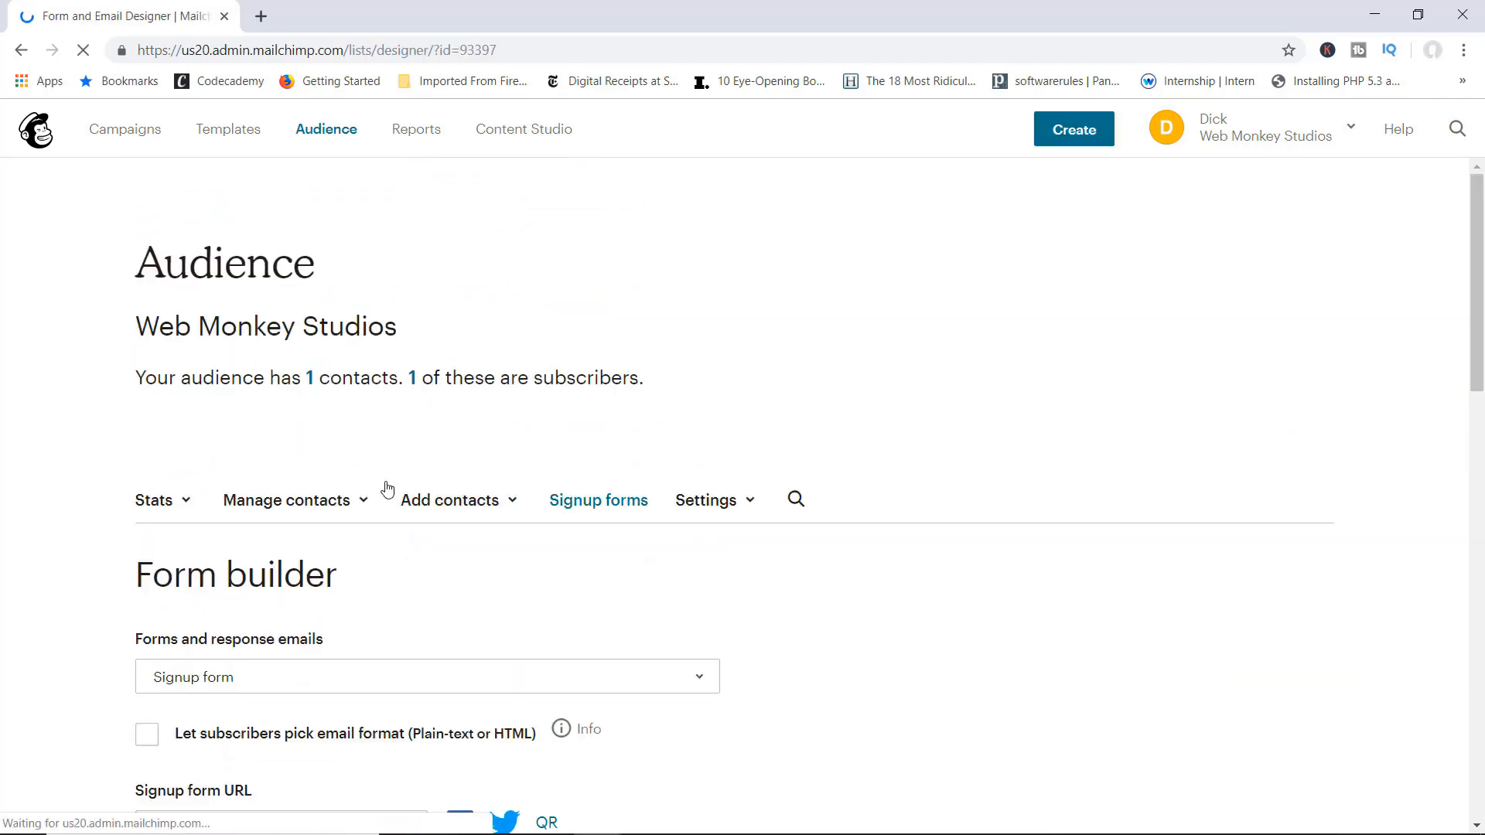
{"action": "scroll", "coordinate": [537, 490], "scroll_direction": "down", "scroll_amount": 4}
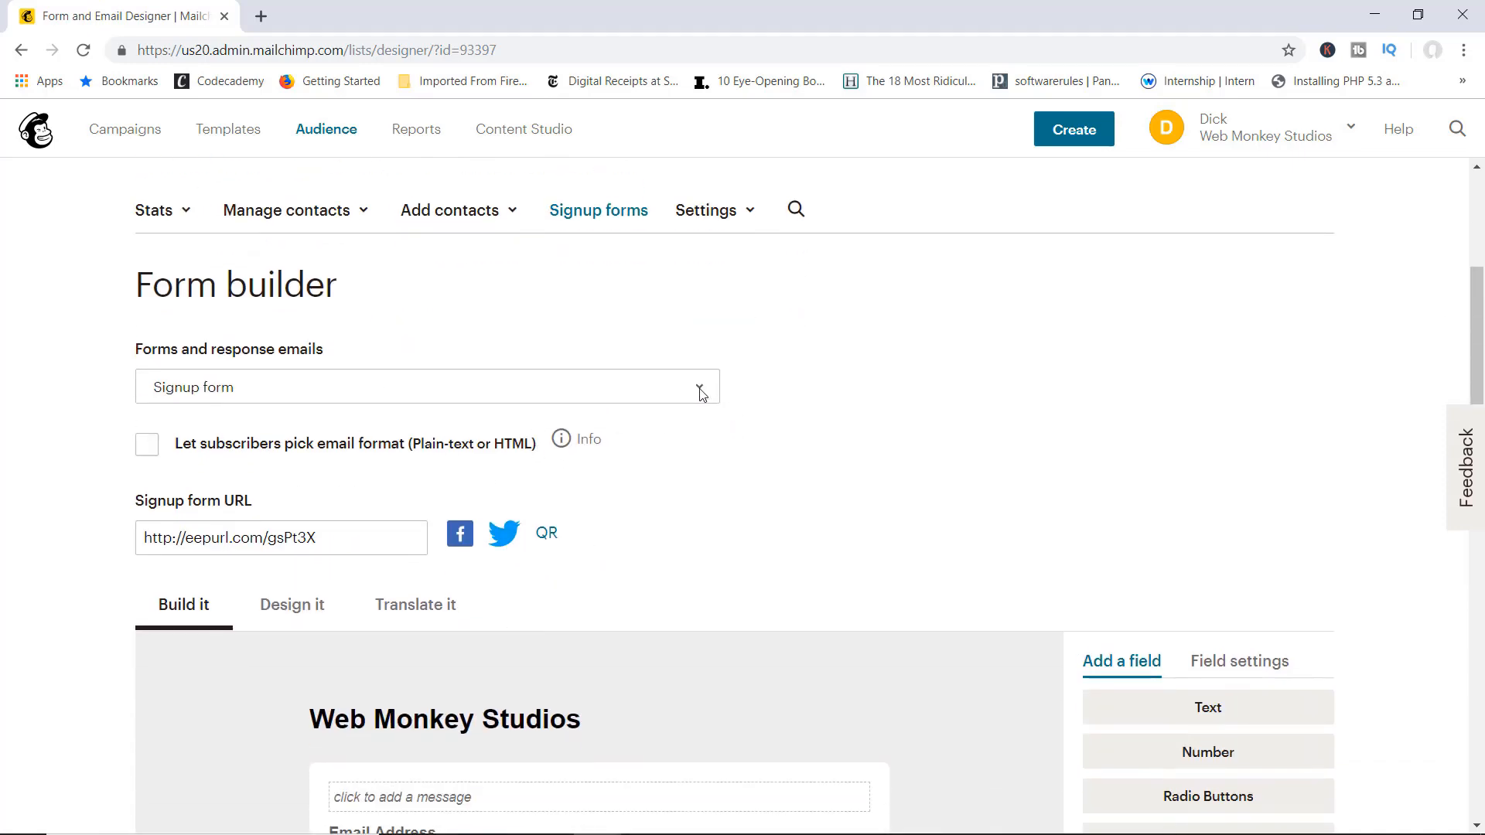
{"action": "left_click", "coordinate": [701, 394]}
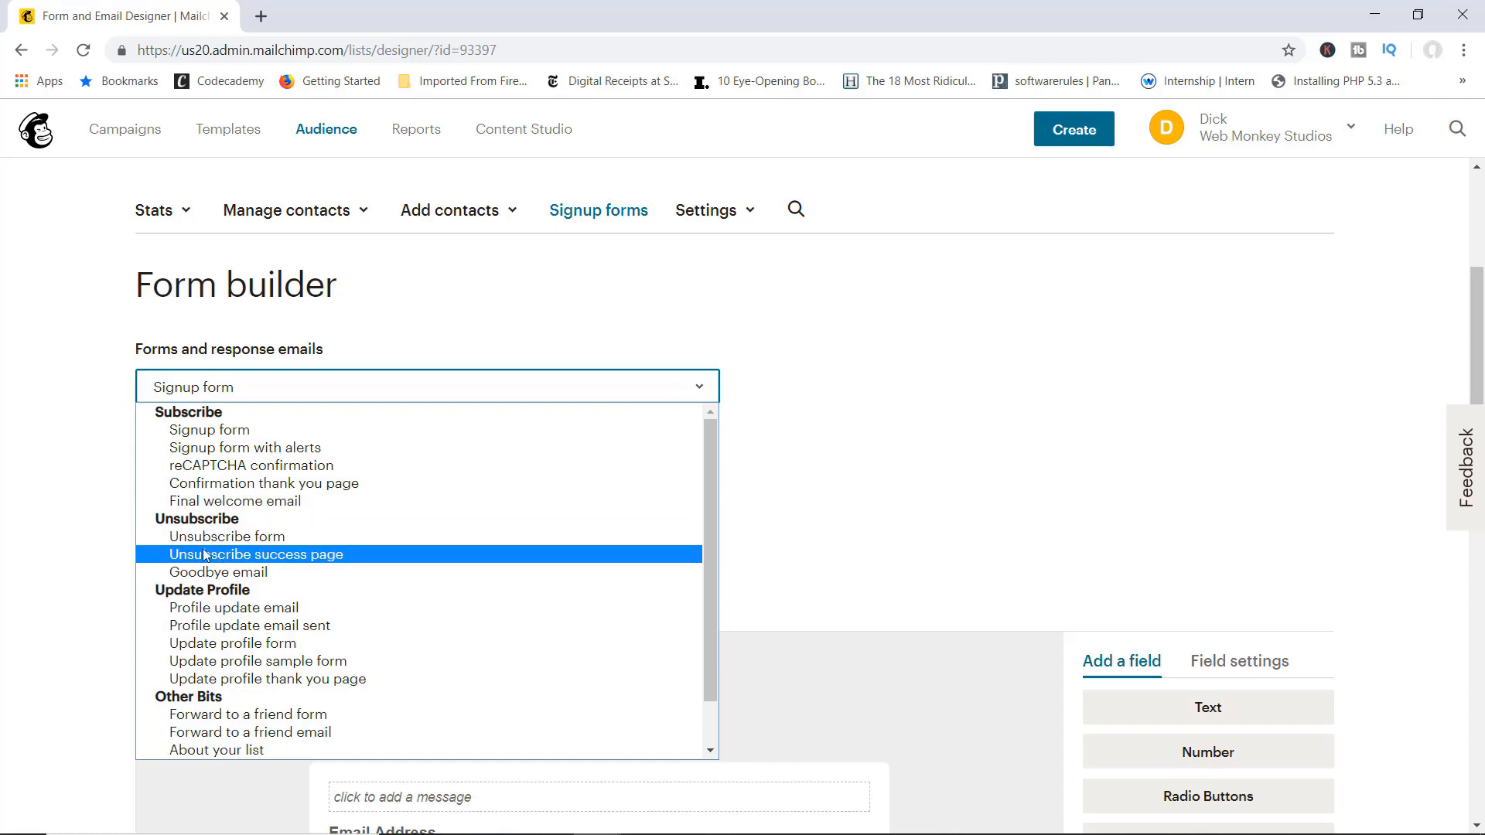
{"action": "left_click", "coordinate": [254, 573]}
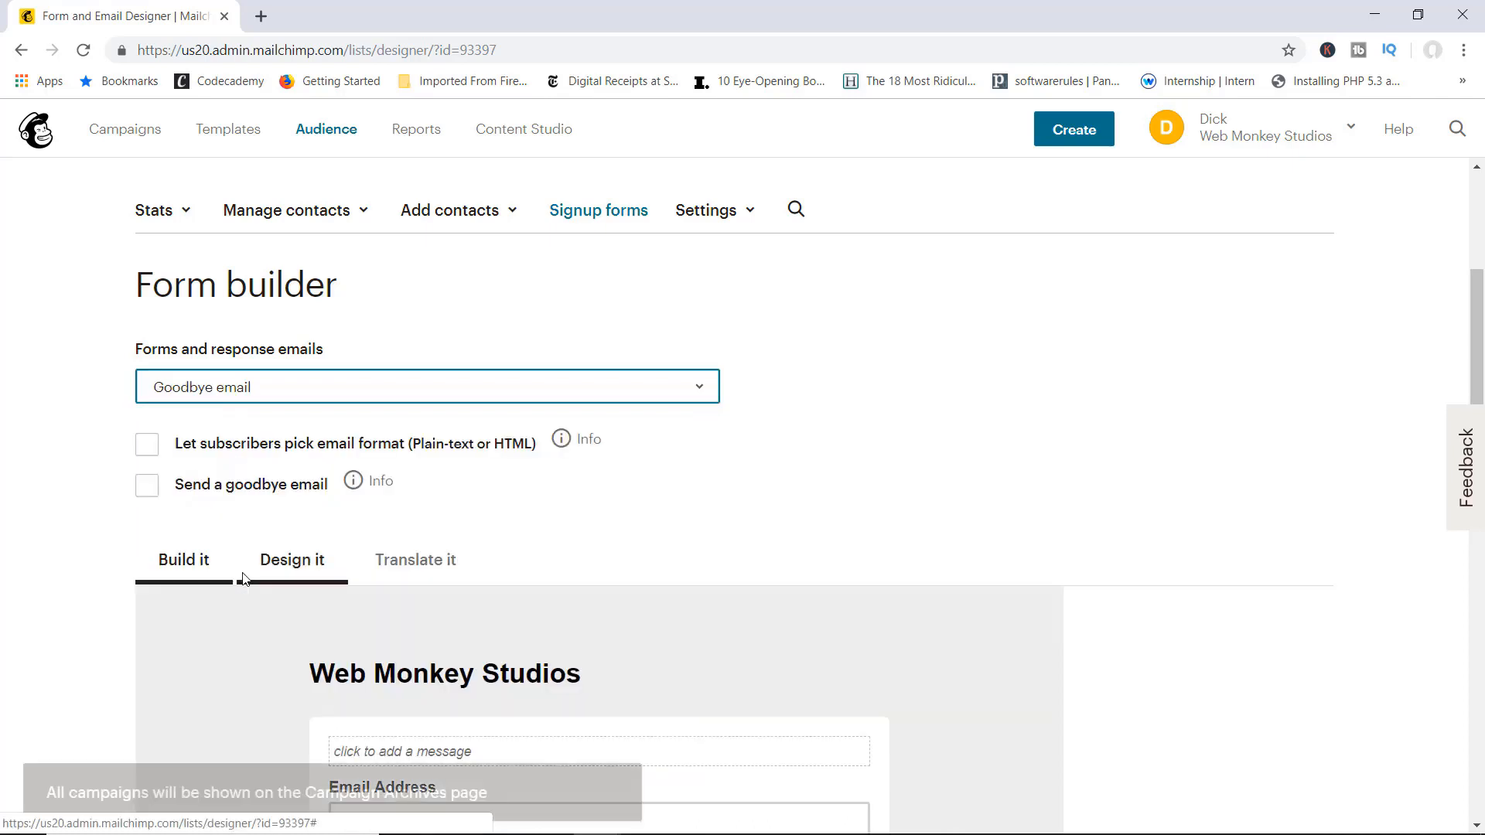
Step: Enable 'Send a goodbye email' and save the 'We're sorry to see you go.' message
{"action": "scroll", "coordinate": [762, 511], "scroll_direction": "down", "scroll_amount": 1}
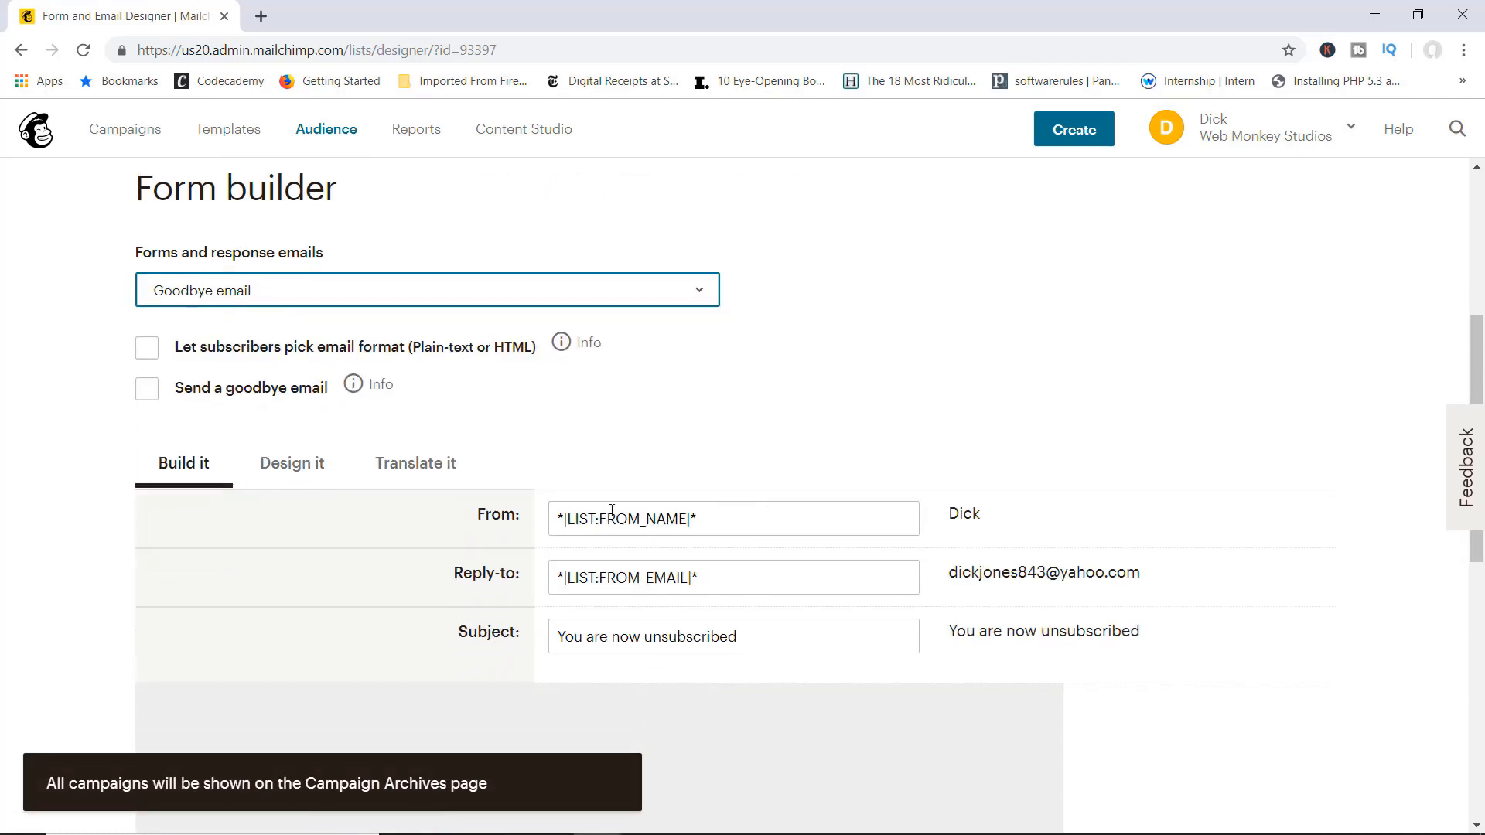
{"action": "left_click", "coordinate": [147, 389]}
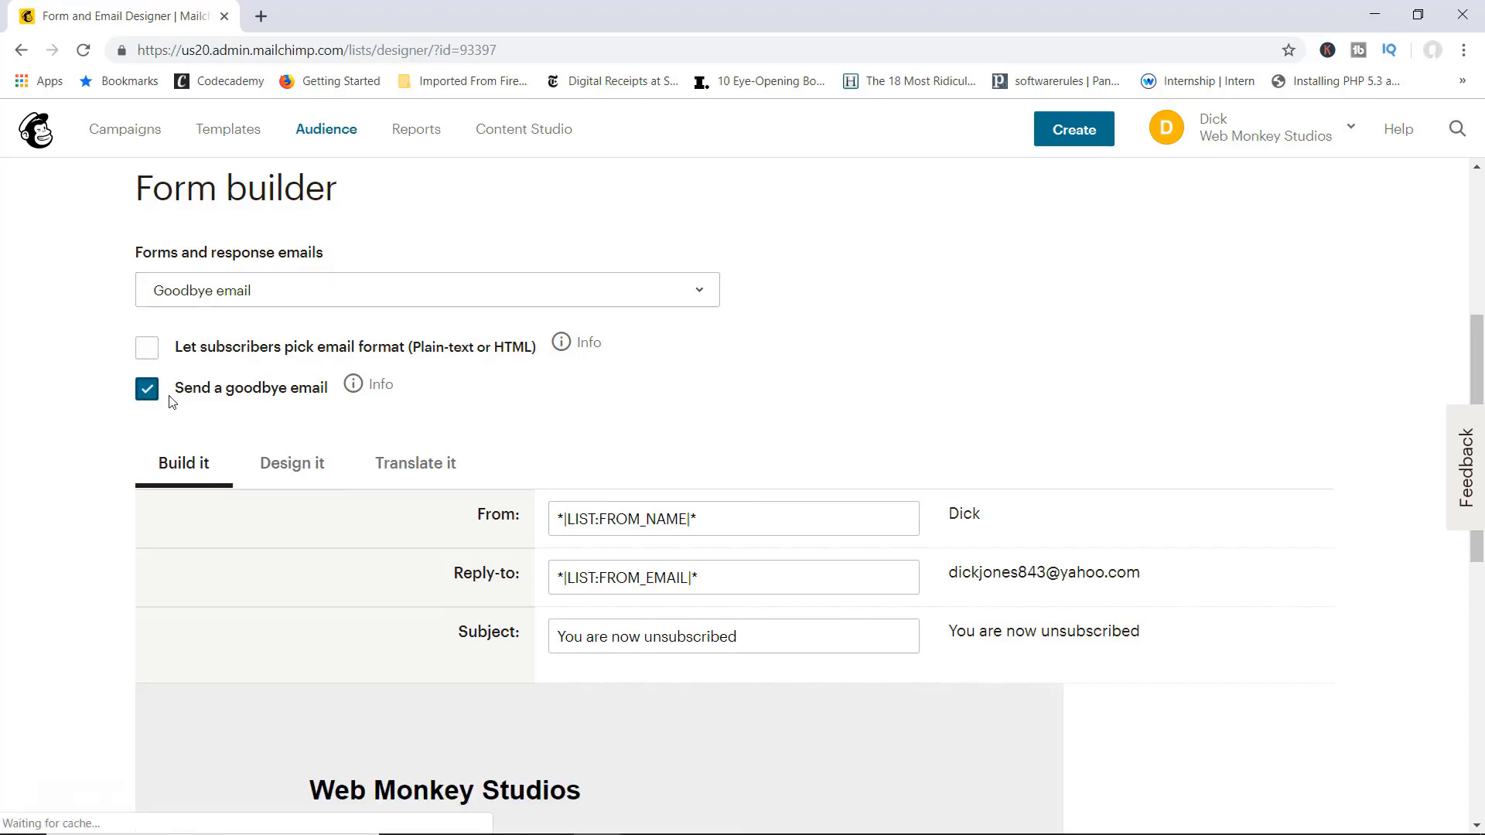
{"action": "scroll", "coordinate": [430, 476], "scroll_direction": "down", "scroll_amount": 5}
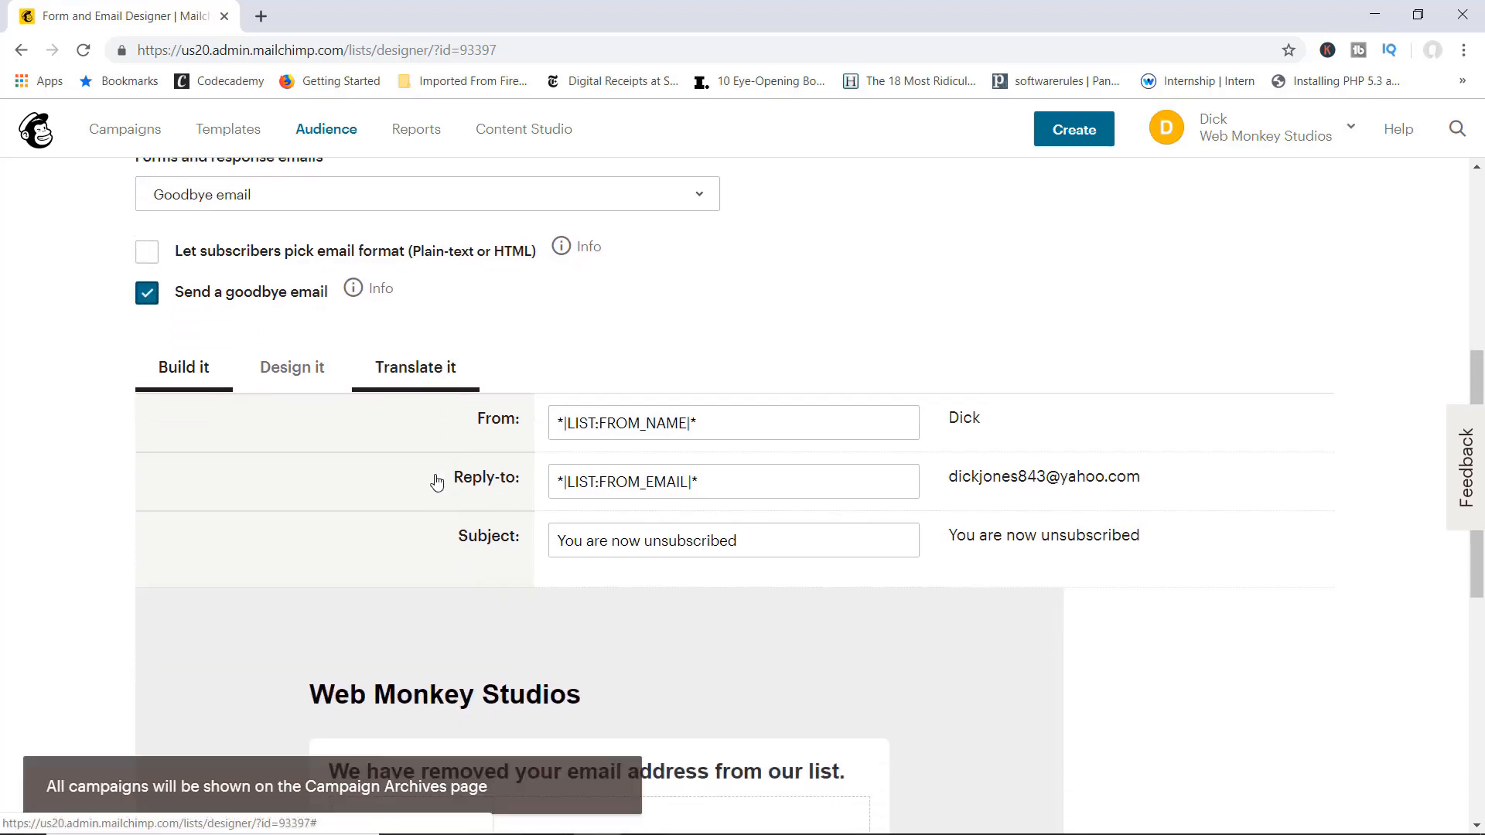
{"action": "mouse_move", "coordinate": [488, 541]}
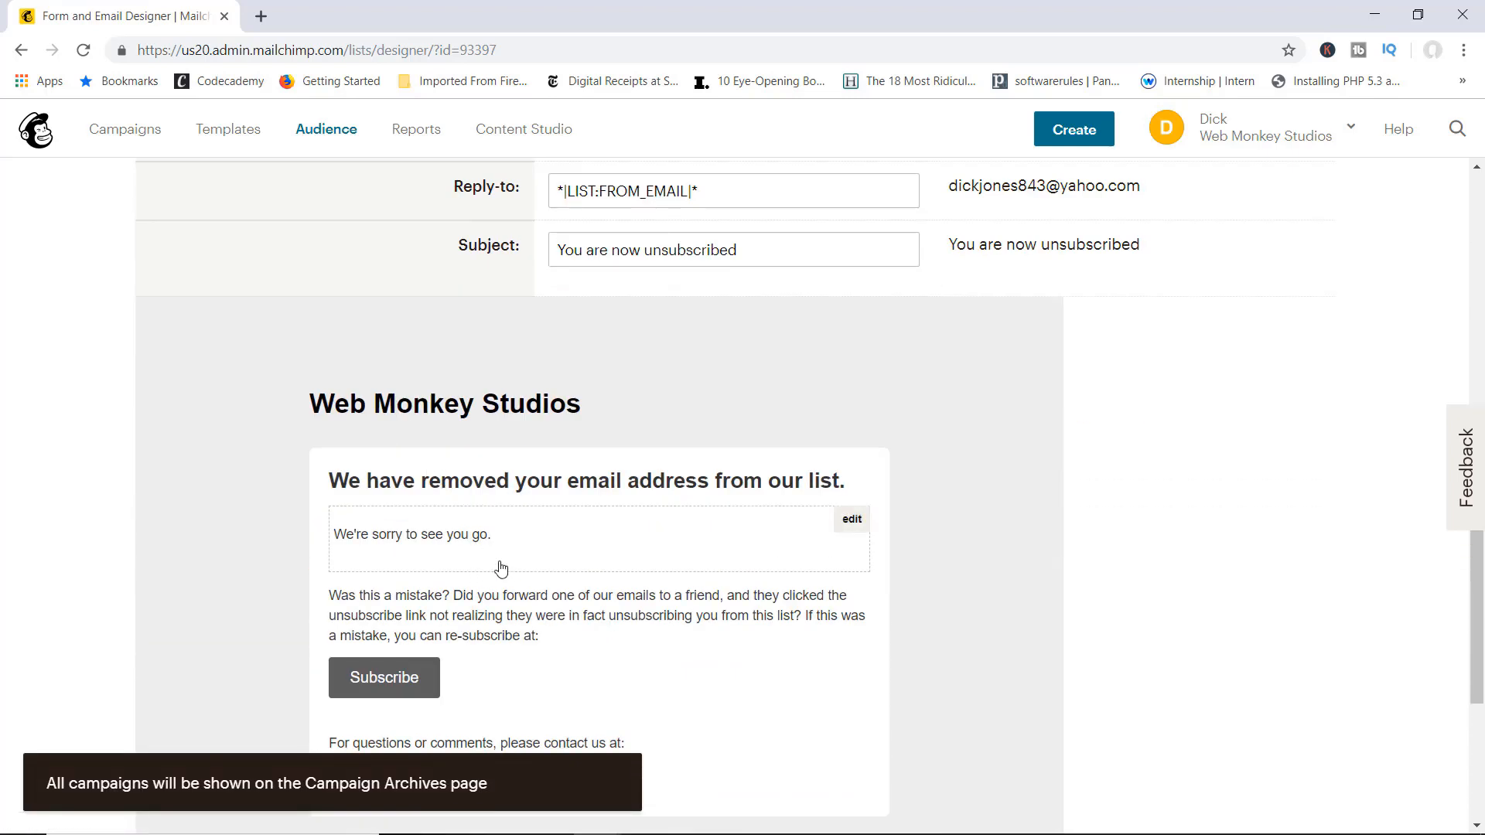
{"action": "left_click", "coordinate": [851, 520]}
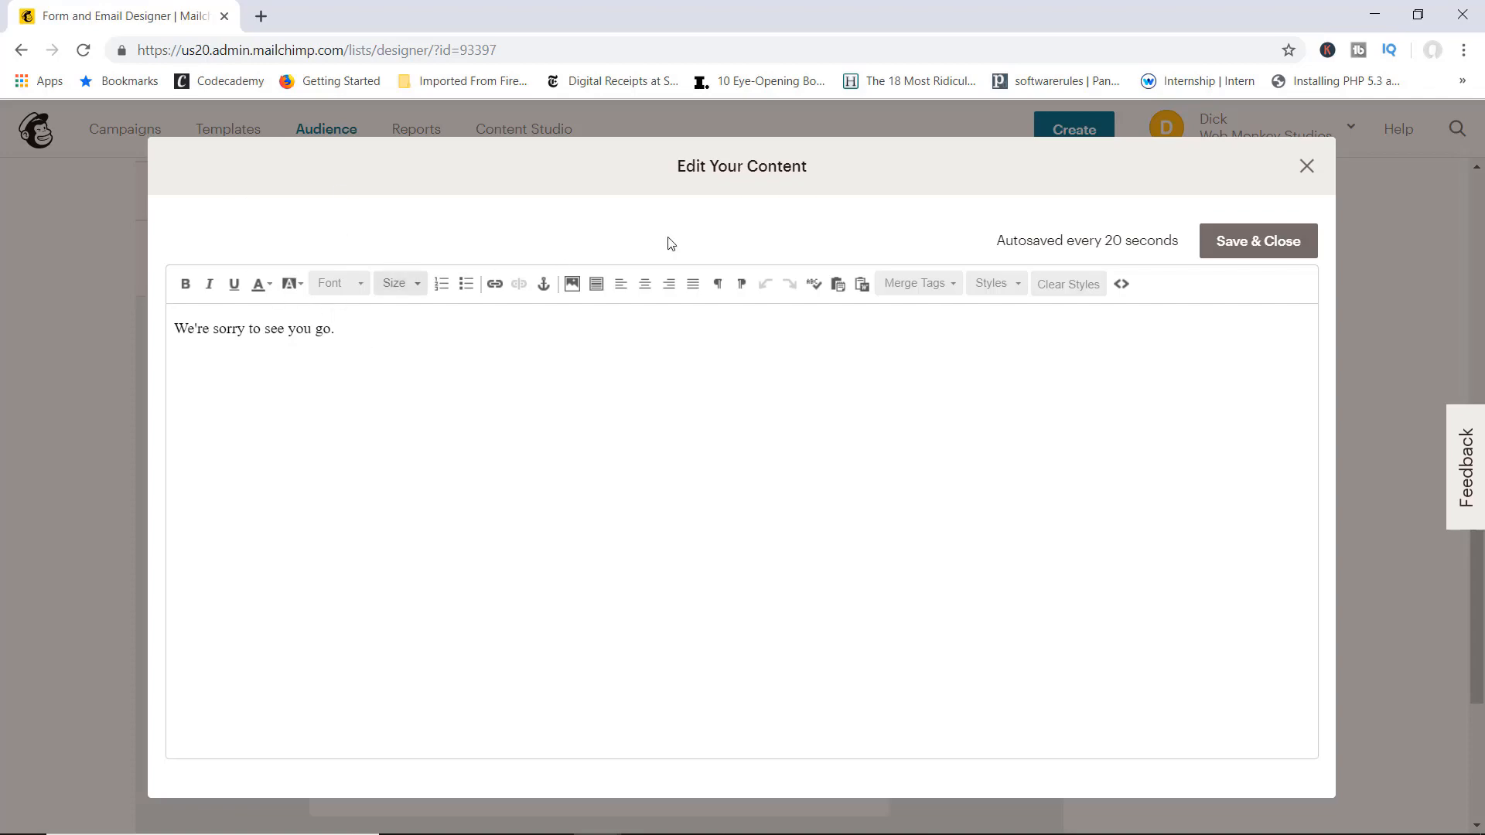
{"action": "left_click", "coordinate": [1244, 241]}
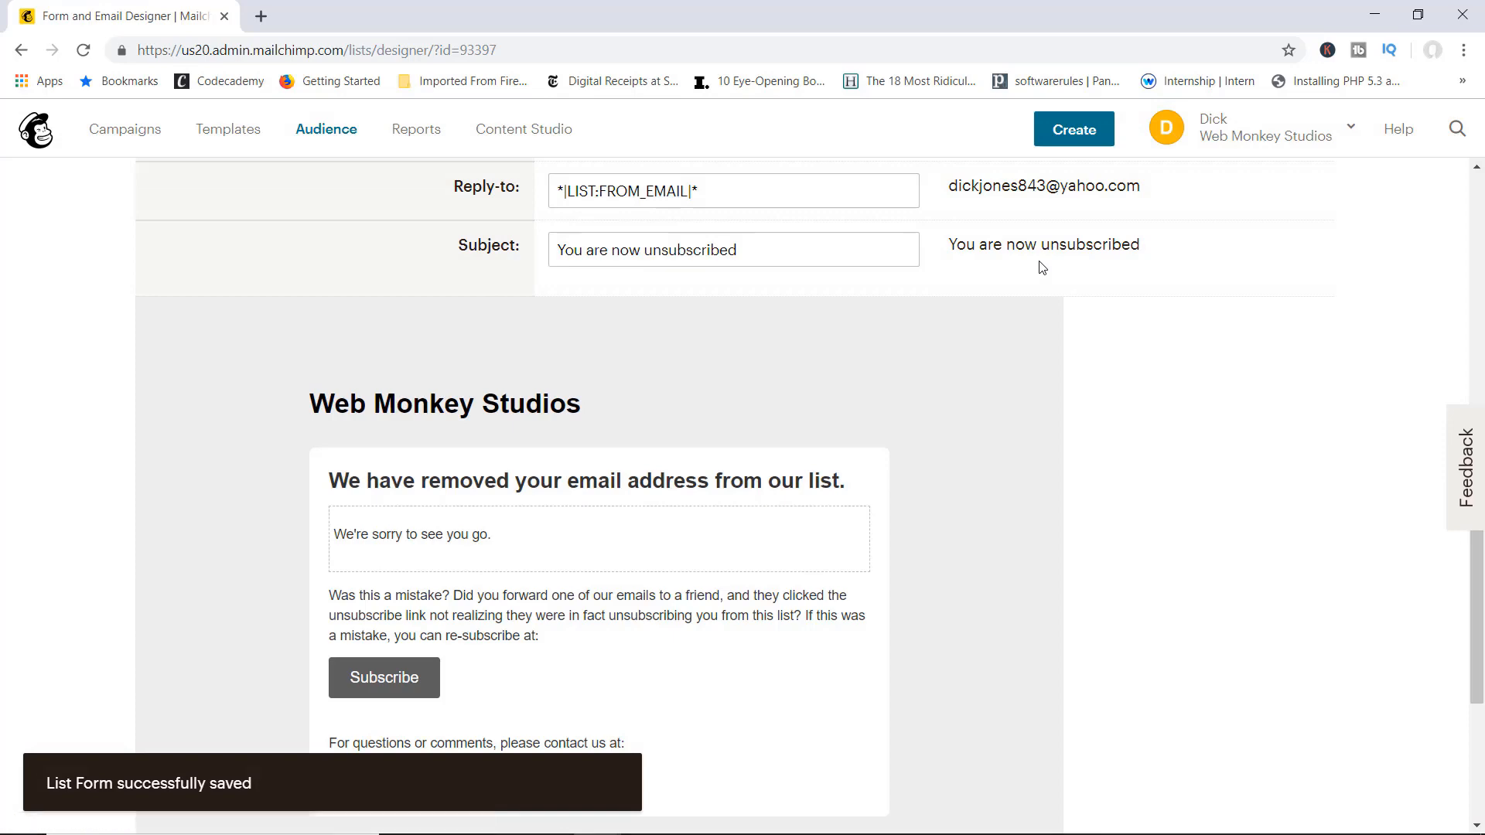
{"action": "scroll", "coordinate": [978, 365], "scroll_direction": "up", "scroll_amount": 6}
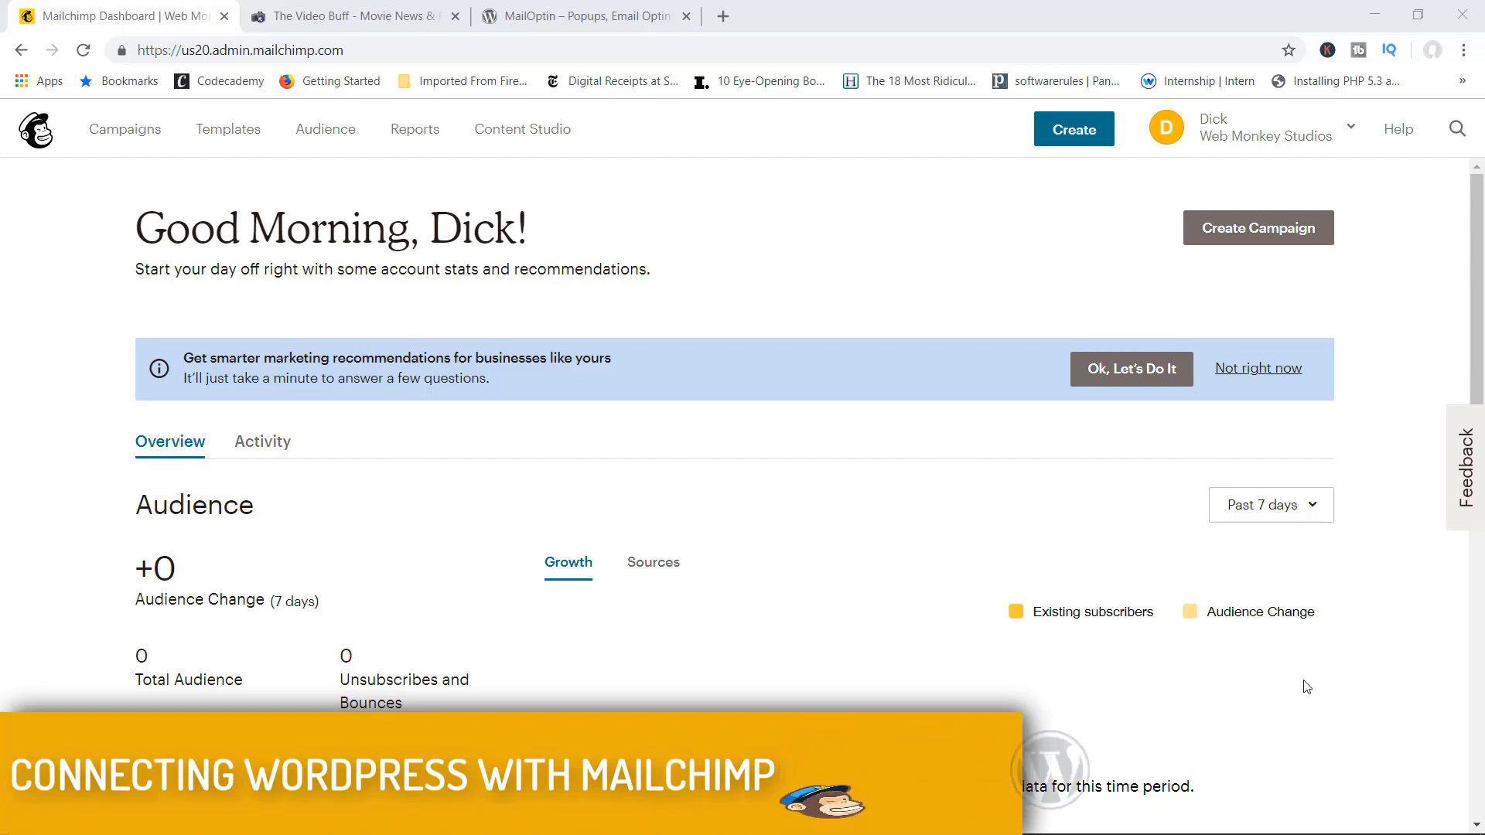
{"action": "left_click", "coordinate": [330, 11]}
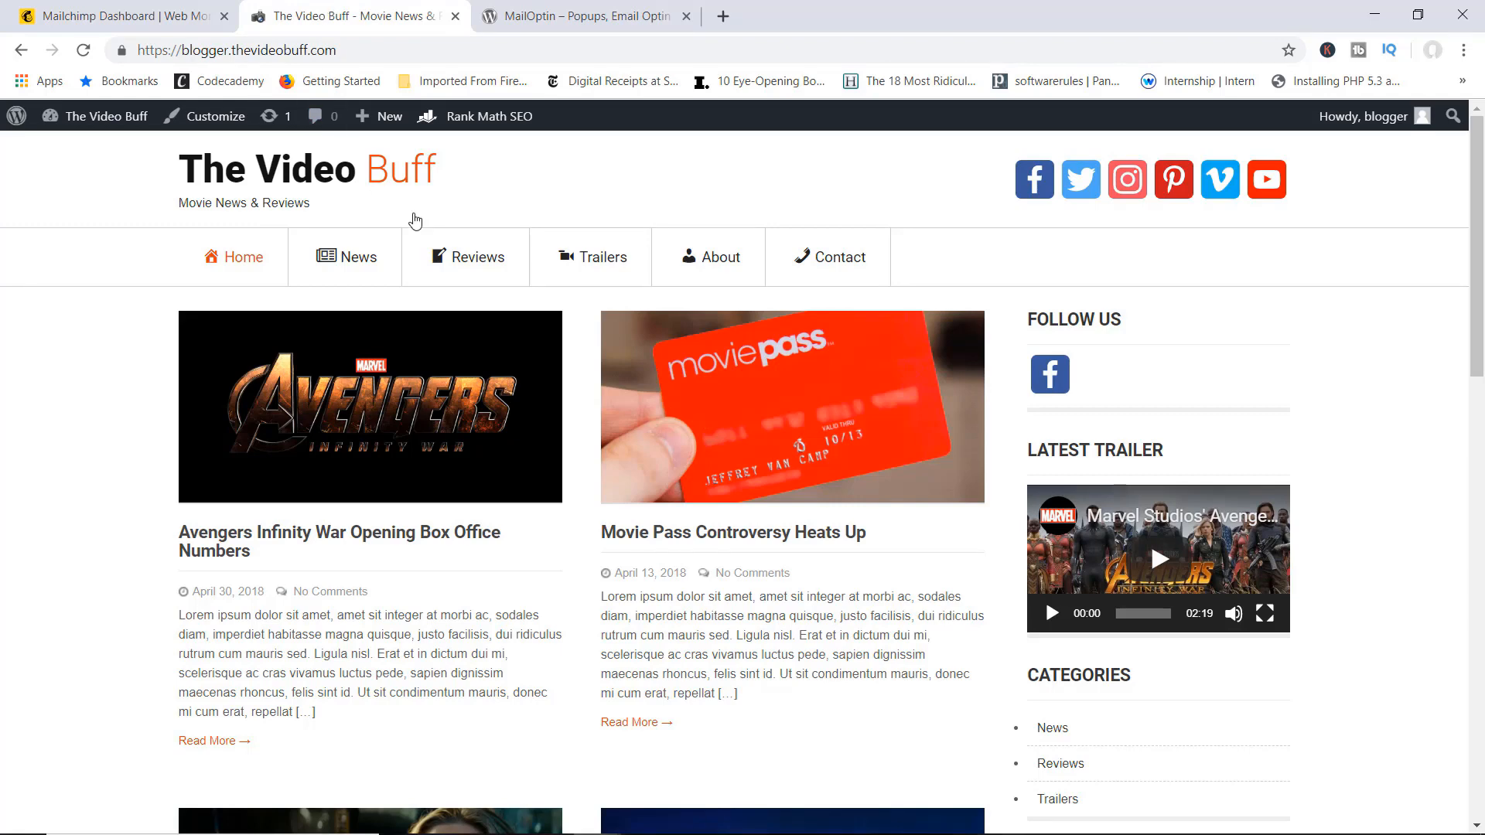
{"action": "scroll", "coordinate": [514, 311], "scroll_direction": "down", "scroll_amount": 3}
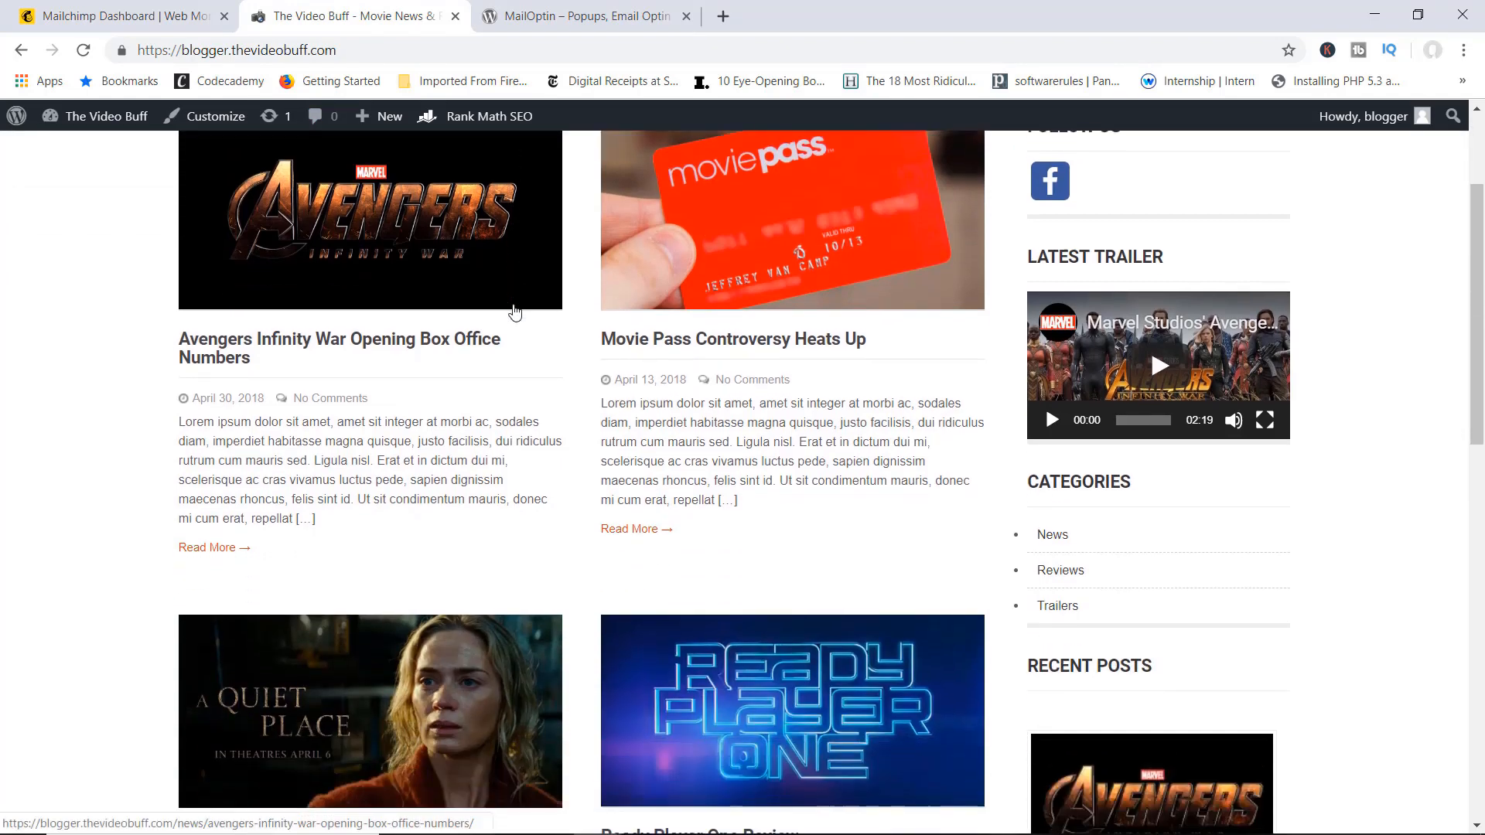
{"action": "scroll", "coordinate": [515, 309], "scroll_direction": "down", "scroll_amount": 3}
{"action": "scroll", "coordinate": [514, 309], "scroll_direction": "up", "scroll_amount": 3}
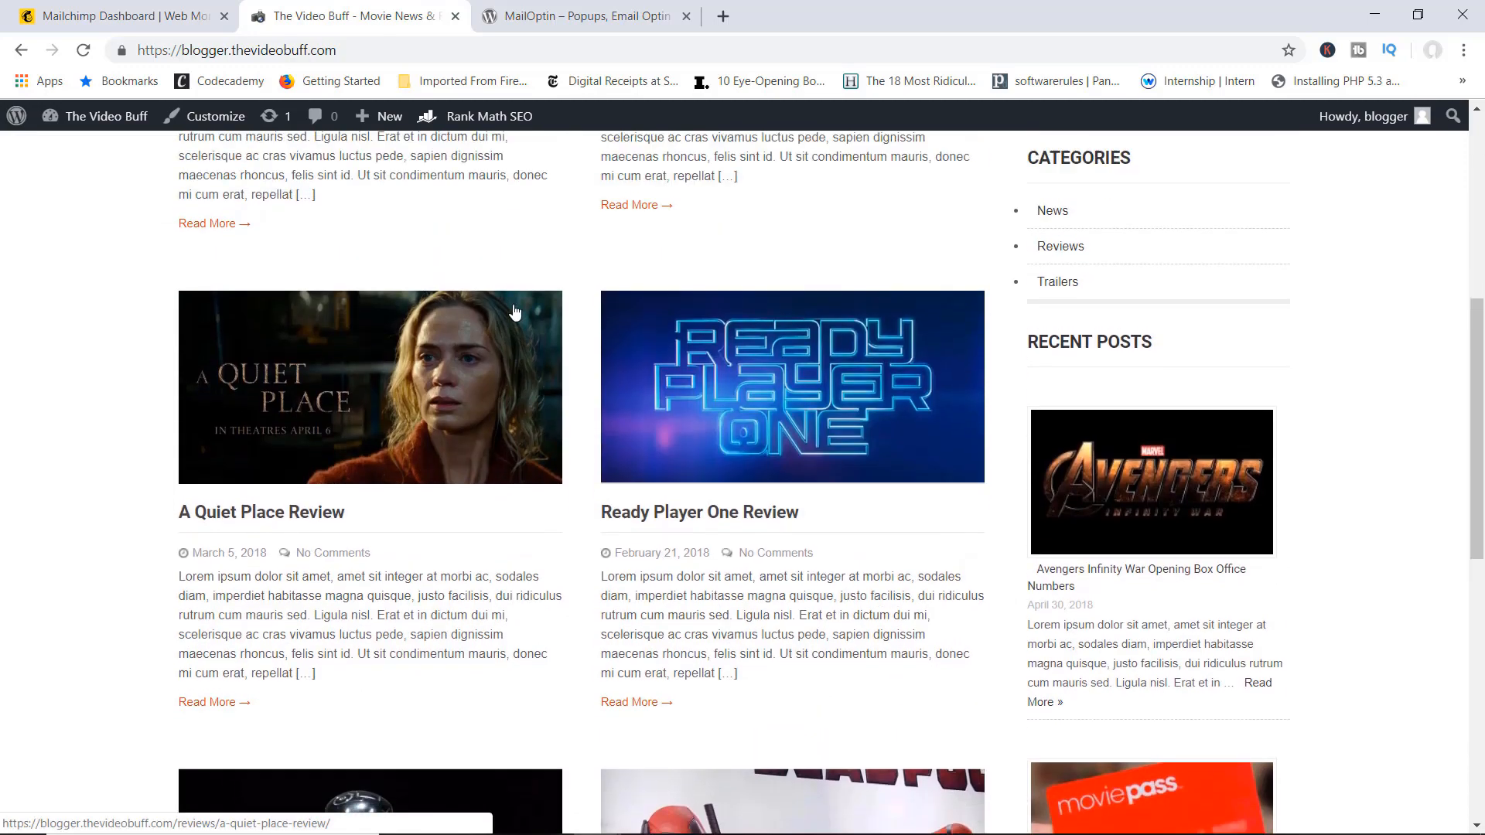
{"action": "scroll", "coordinate": [514, 309], "scroll_direction": "up", "scroll_amount": 3}
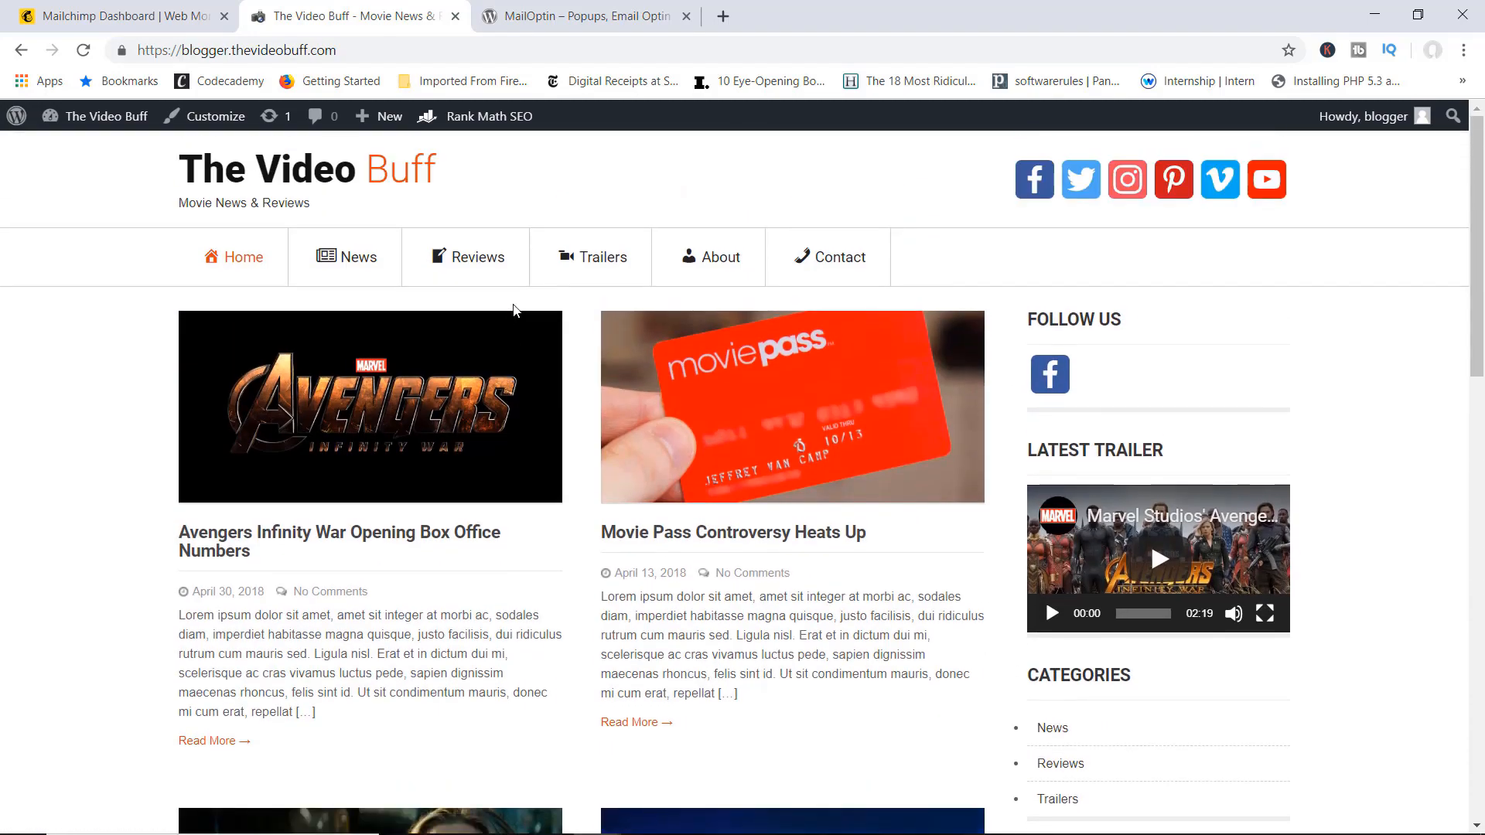
{"action": "left_click", "coordinate": [132, 17]}
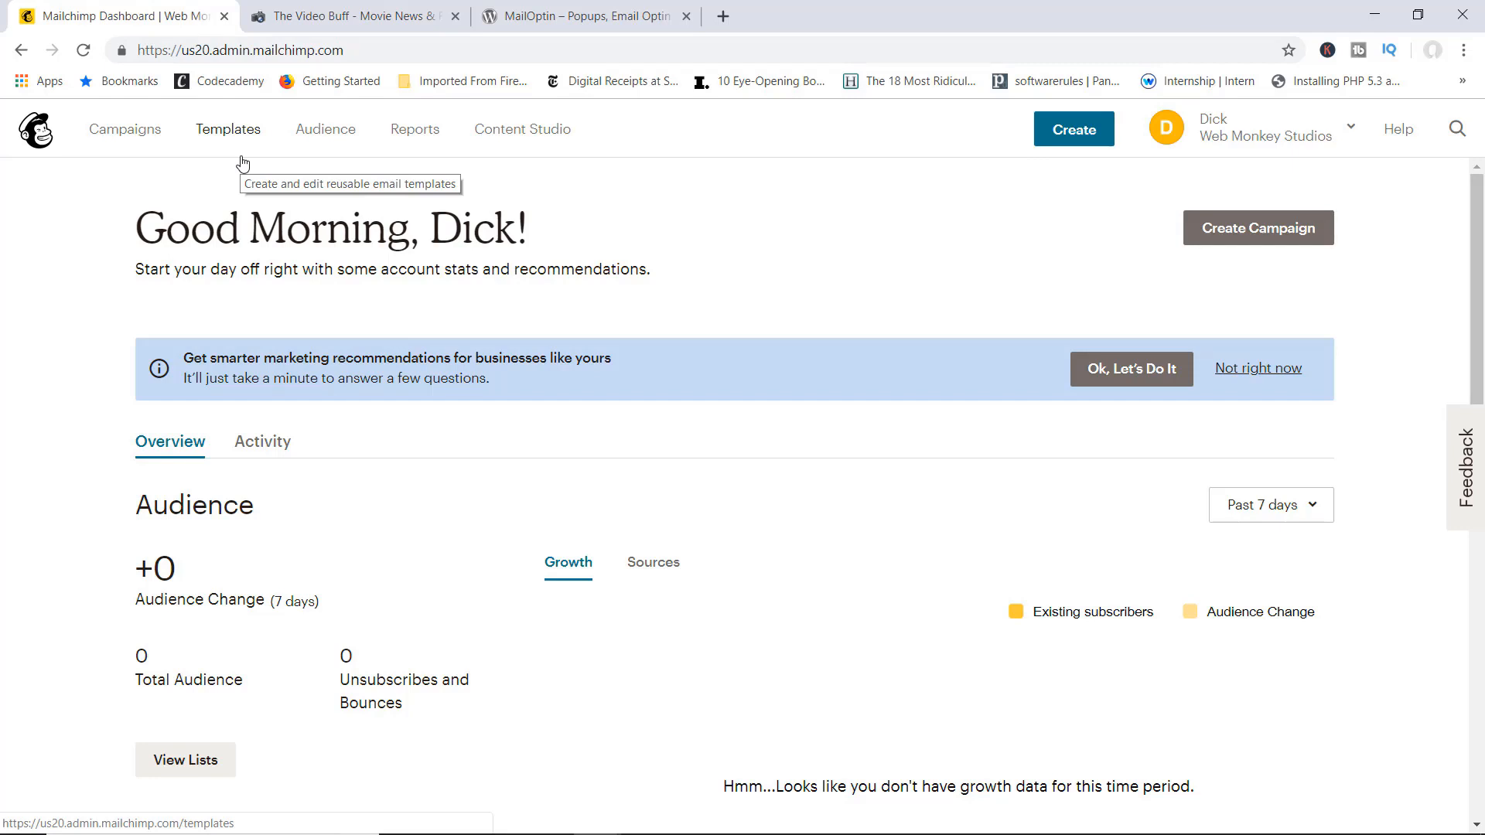
Step: Read through the MailOptin plugin's directory page, then return to The Video Buff blog tab
{"action": "left_click", "coordinate": [576, 23]}
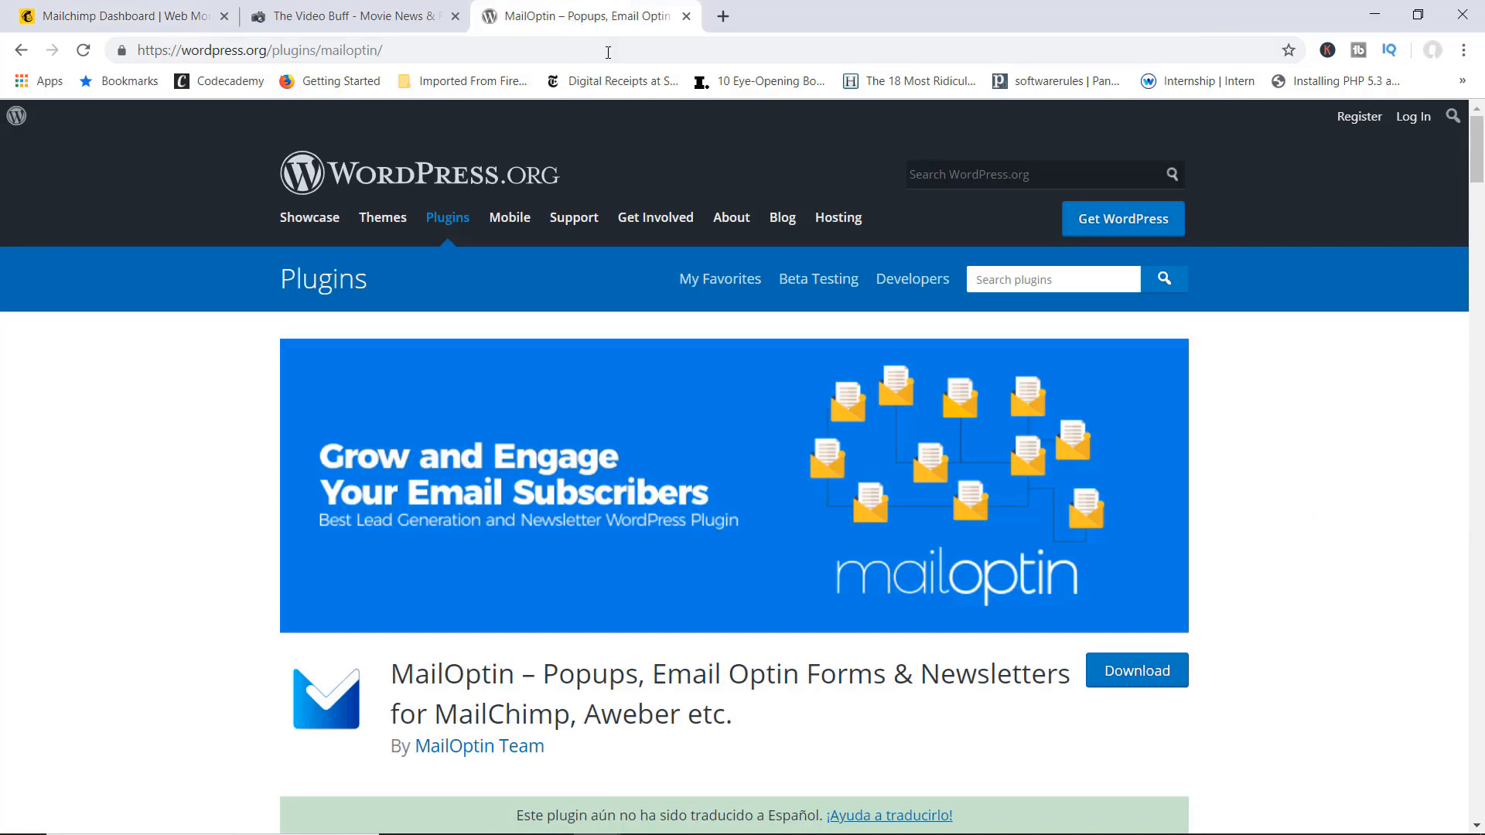
{"action": "scroll", "coordinate": [711, 188], "scroll_direction": "down", "scroll_amount": 1}
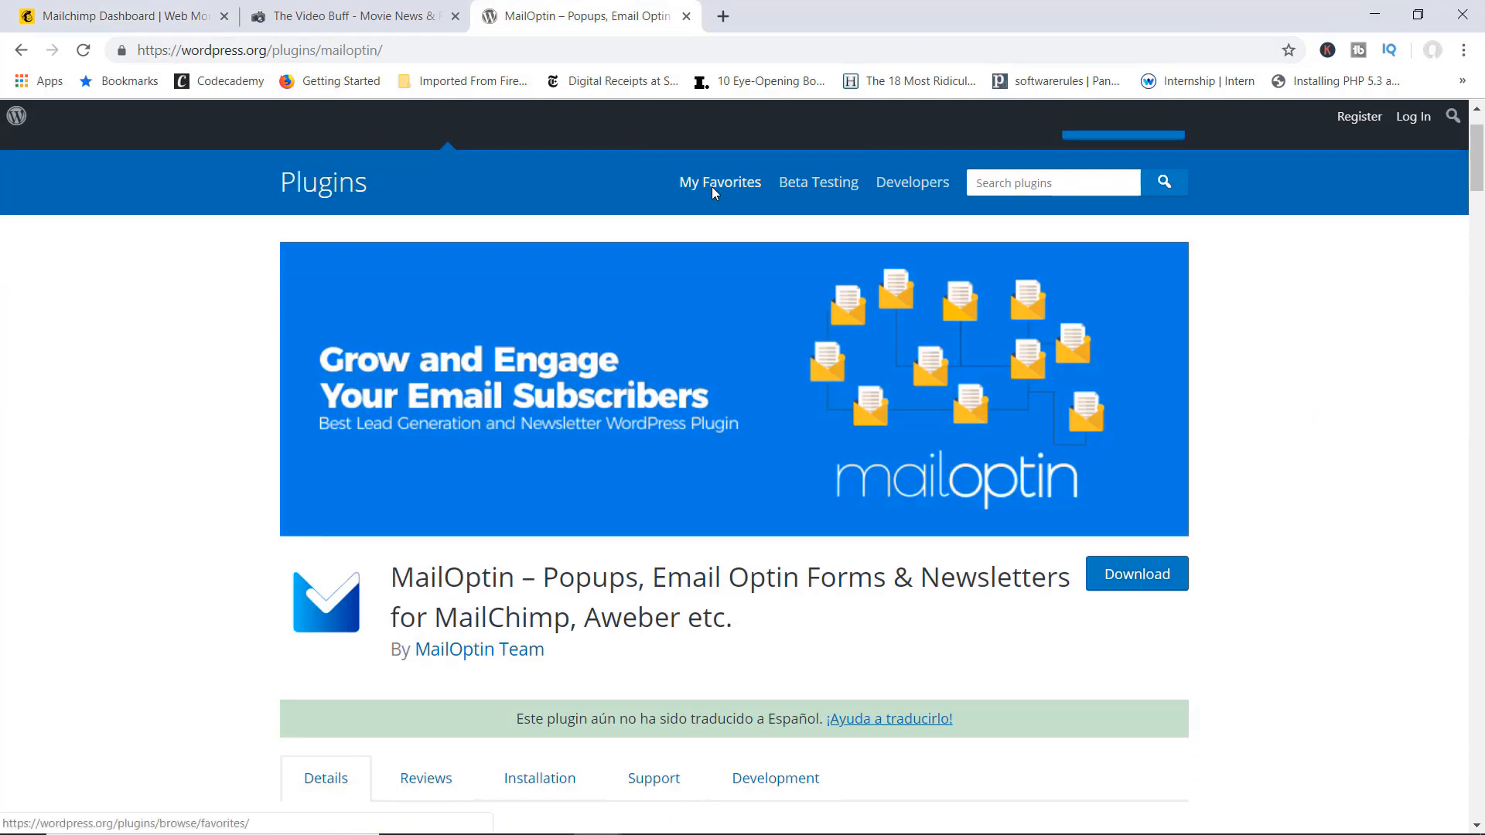
{"action": "scroll", "coordinate": [711, 187], "scroll_direction": "down", "scroll_amount": 3}
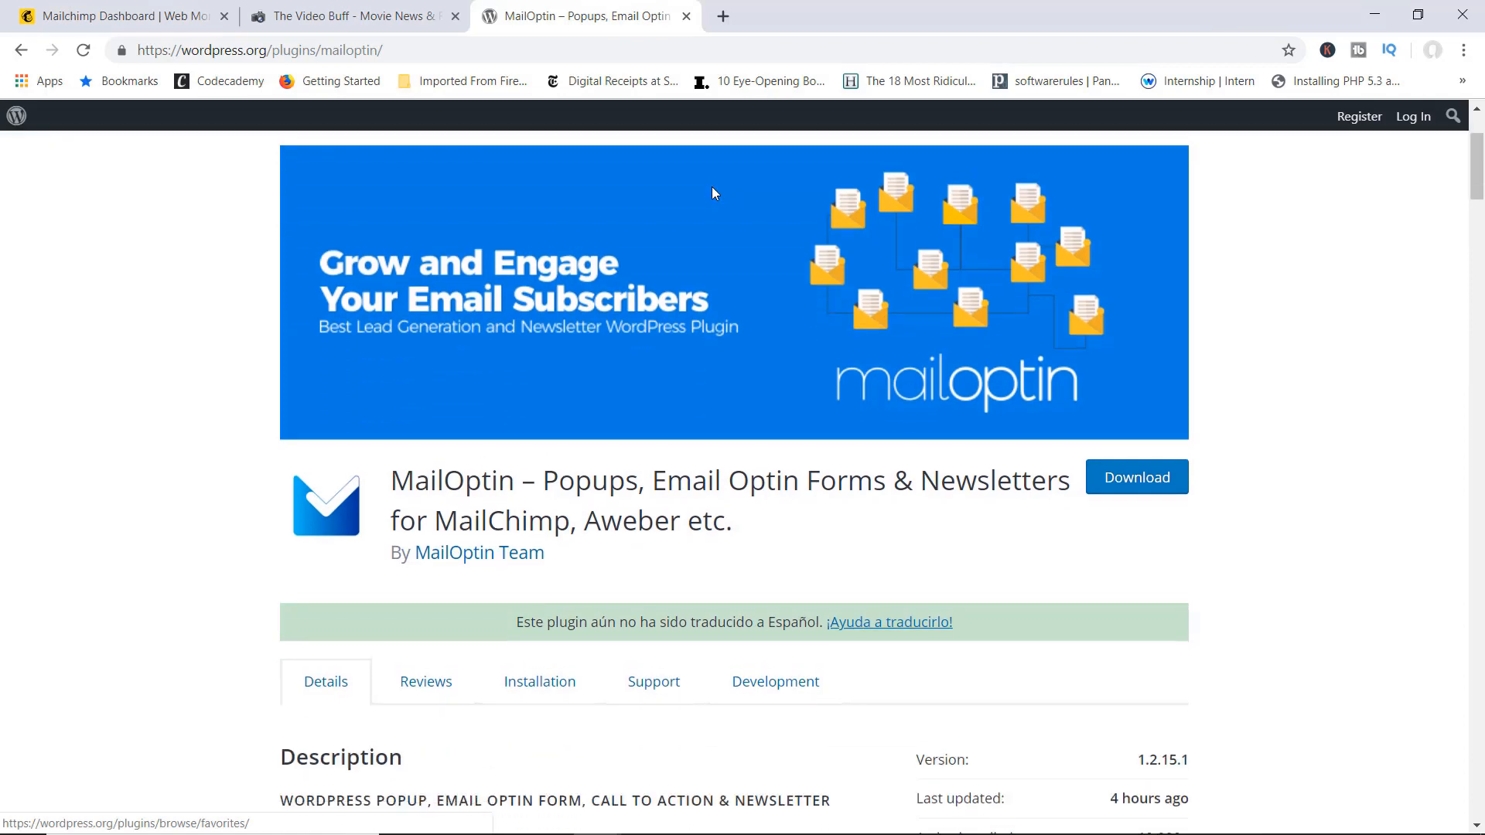
{"action": "scroll", "coordinate": [711, 187], "scroll_direction": "down", "scroll_amount": 5}
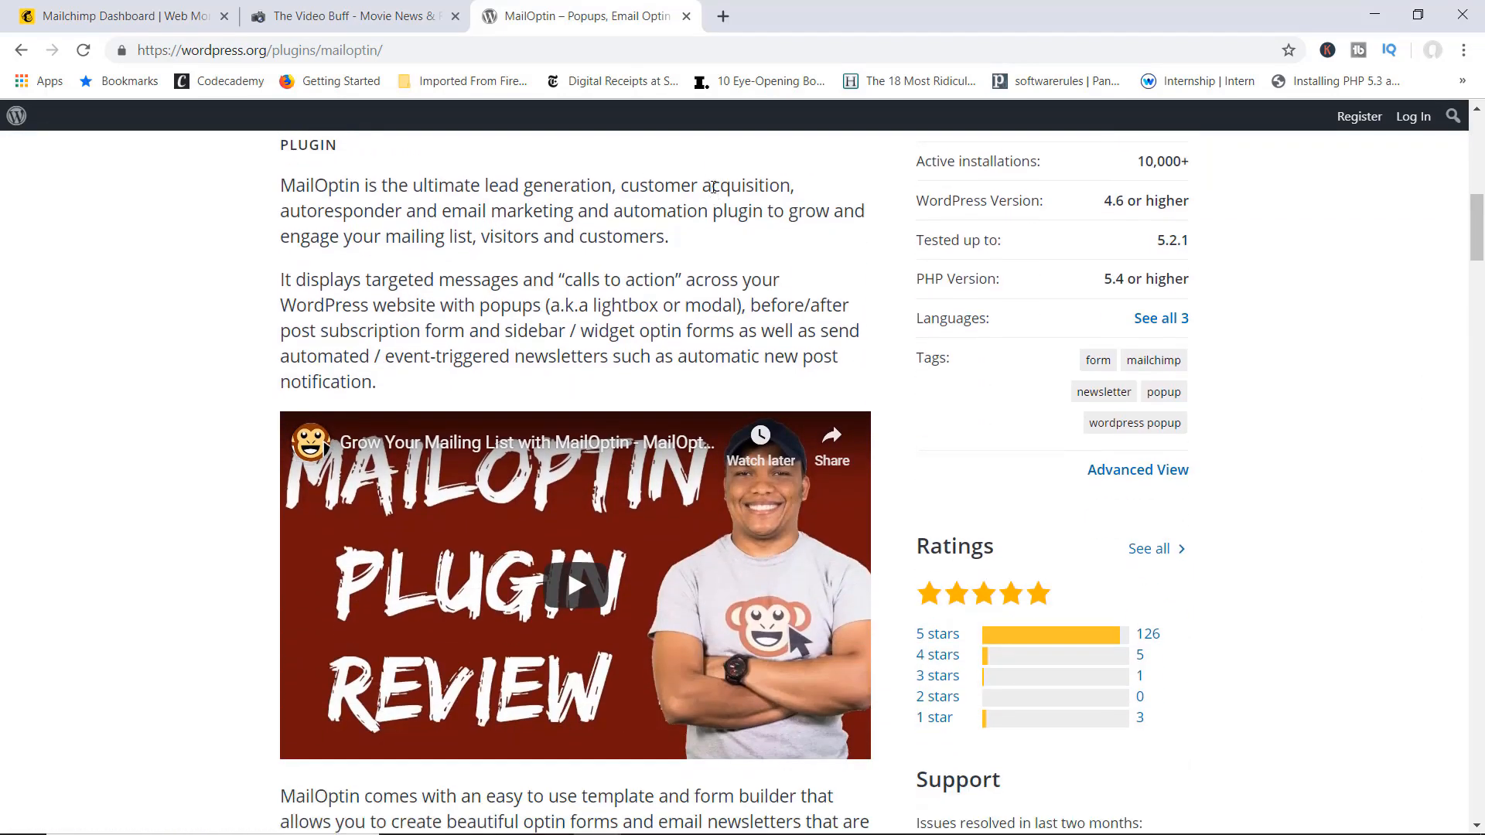
{"action": "scroll", "coordinate": [713, 193], "scroll_direction": "down", "scroll_amount": 2}
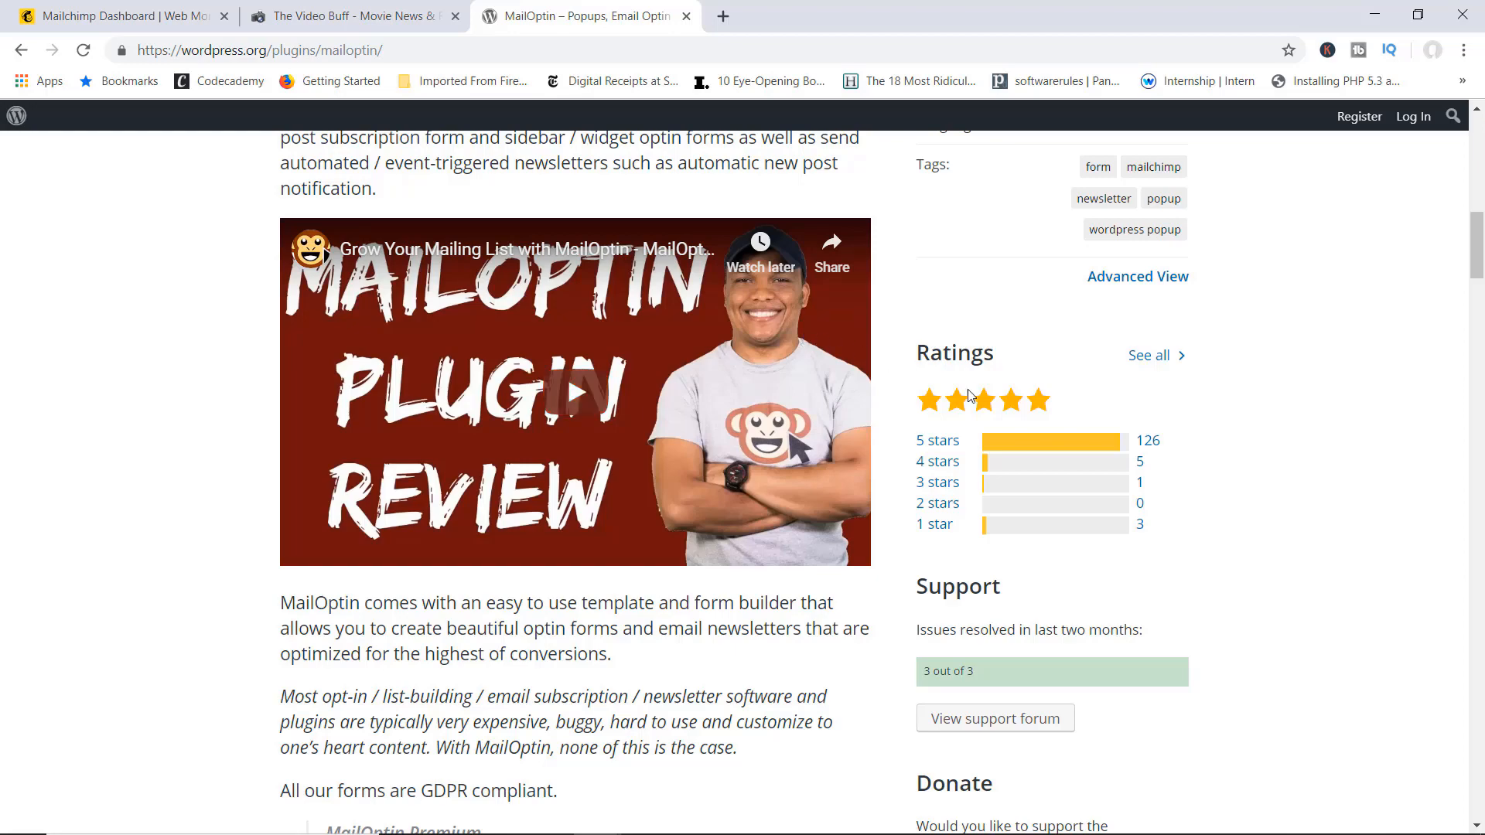
{"action": "scroll", "coordinate": [981, 398], "scroll_direction": "up", "scroll_amount": 6}
{"action": "scroll", "coordinate": [983, 400], "scroll_direction": "up", "scroll_amount": 2}
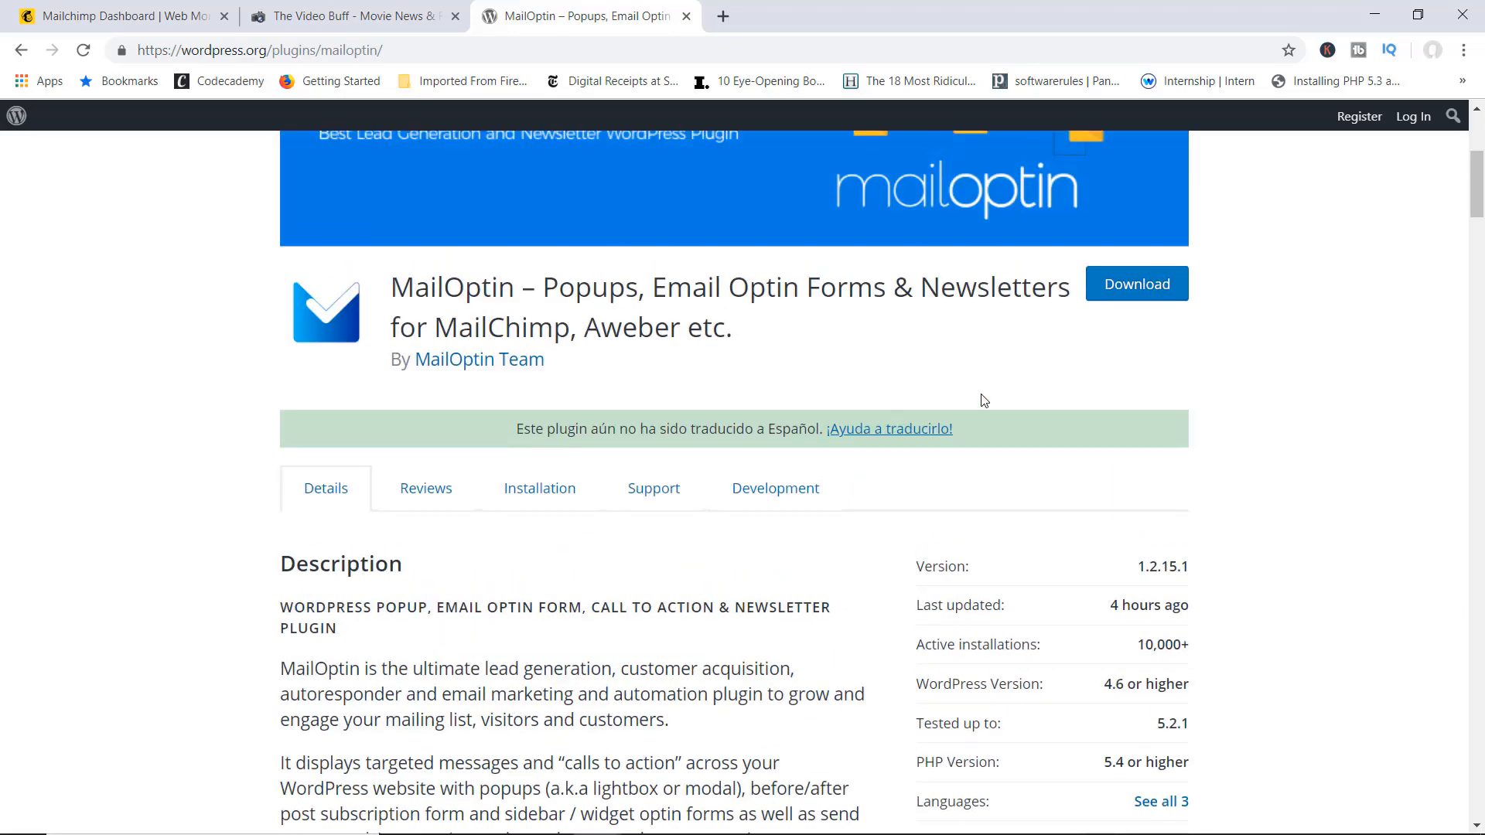
{"action": "scroll", "coordinate": [982, 400], "scroll_direction": "down", "scroll_amount": 6}
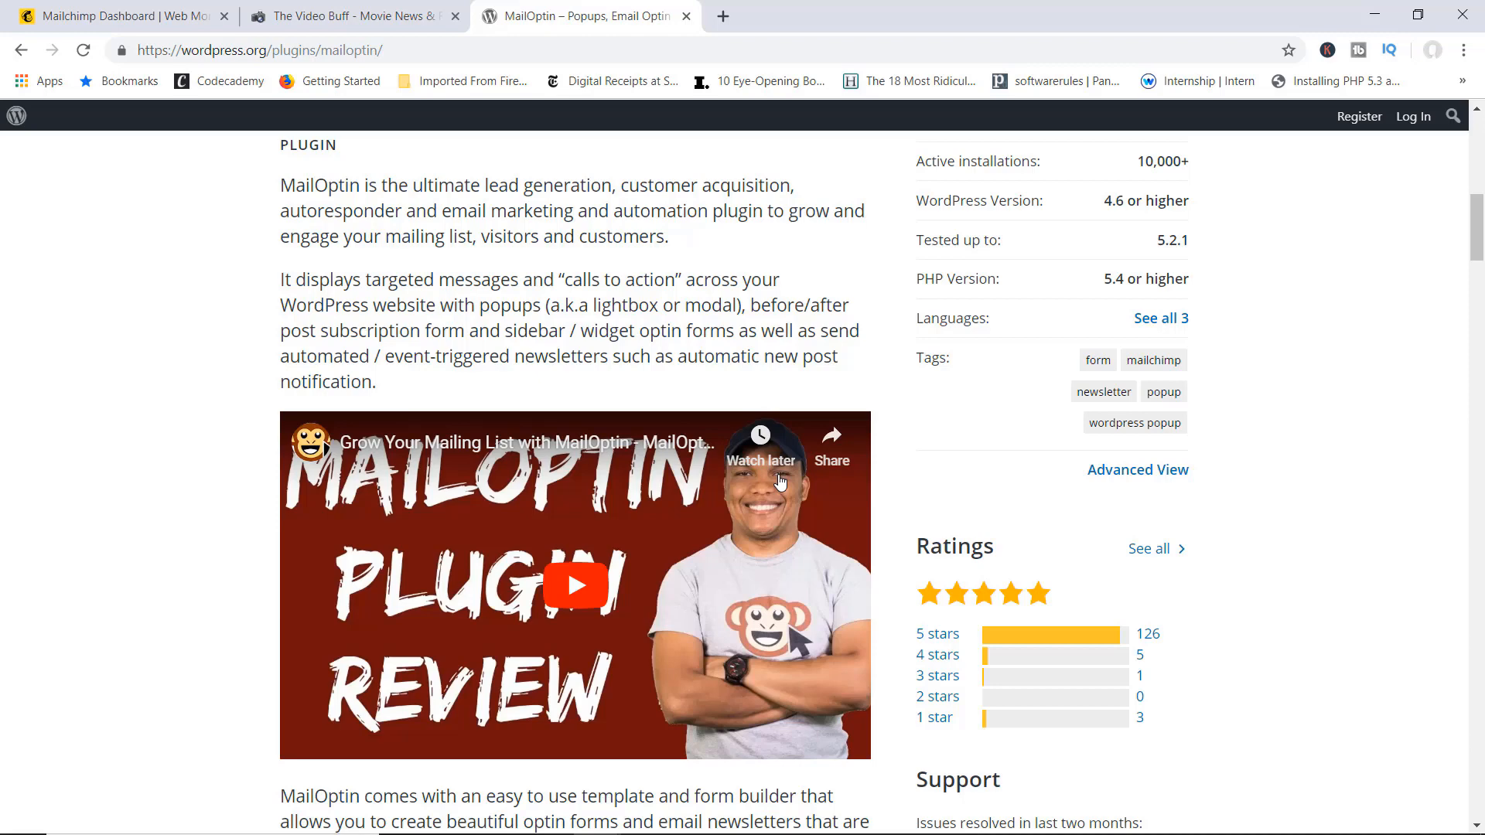
{"action": "scroll", "coordinate": [728, 435], "scroll_direction": "up", "scroll_amount": 5}
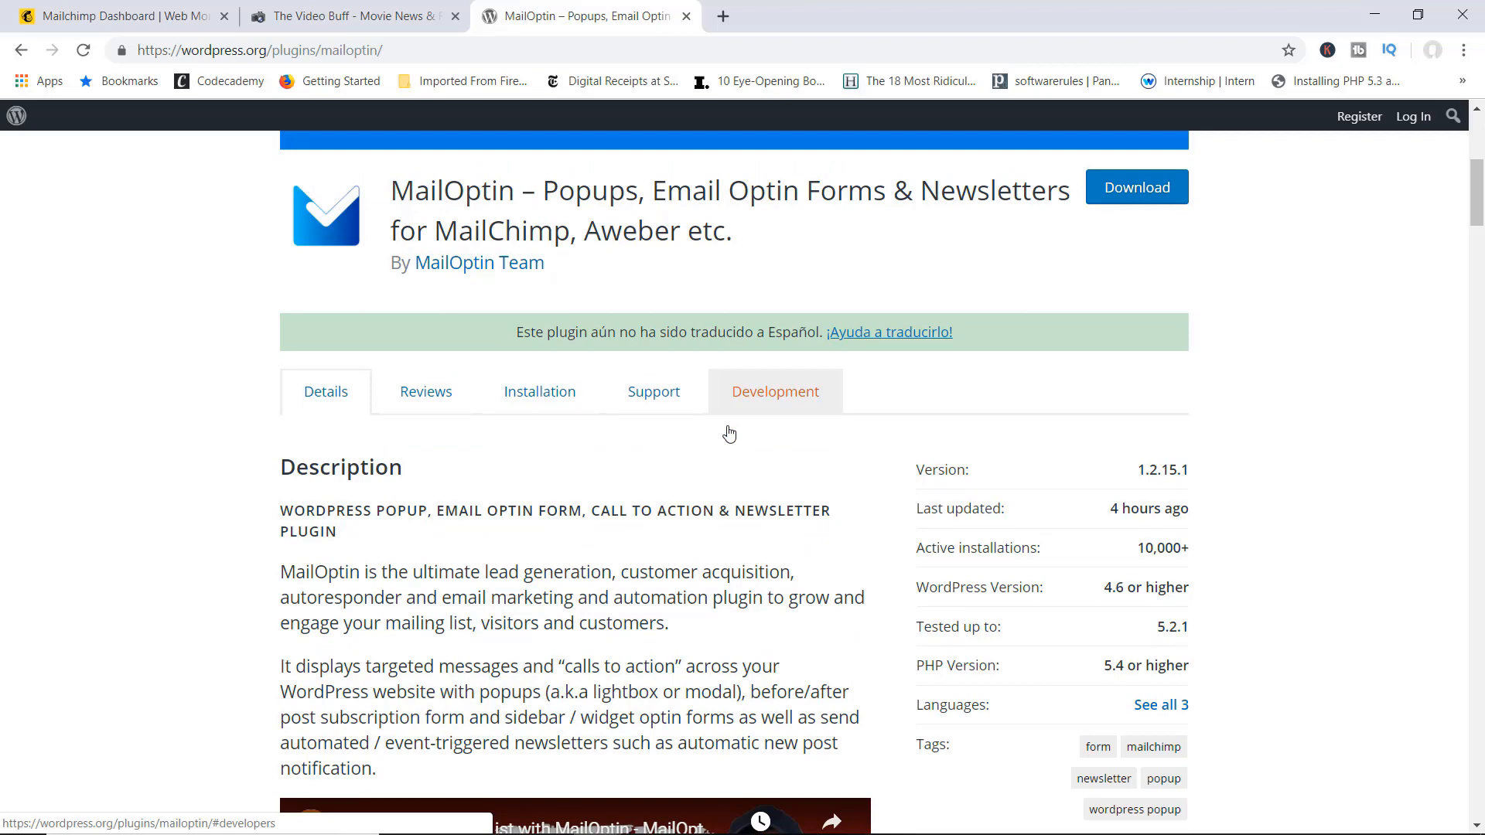
{"action": "scroll", "coordinate": [729, 433], "scroll_direction": "down", "scroll_amount": 1}
{"action": "scroll", "coordinate": [757, 402], "scroll_direction": "up", "scroll_amount": 4}
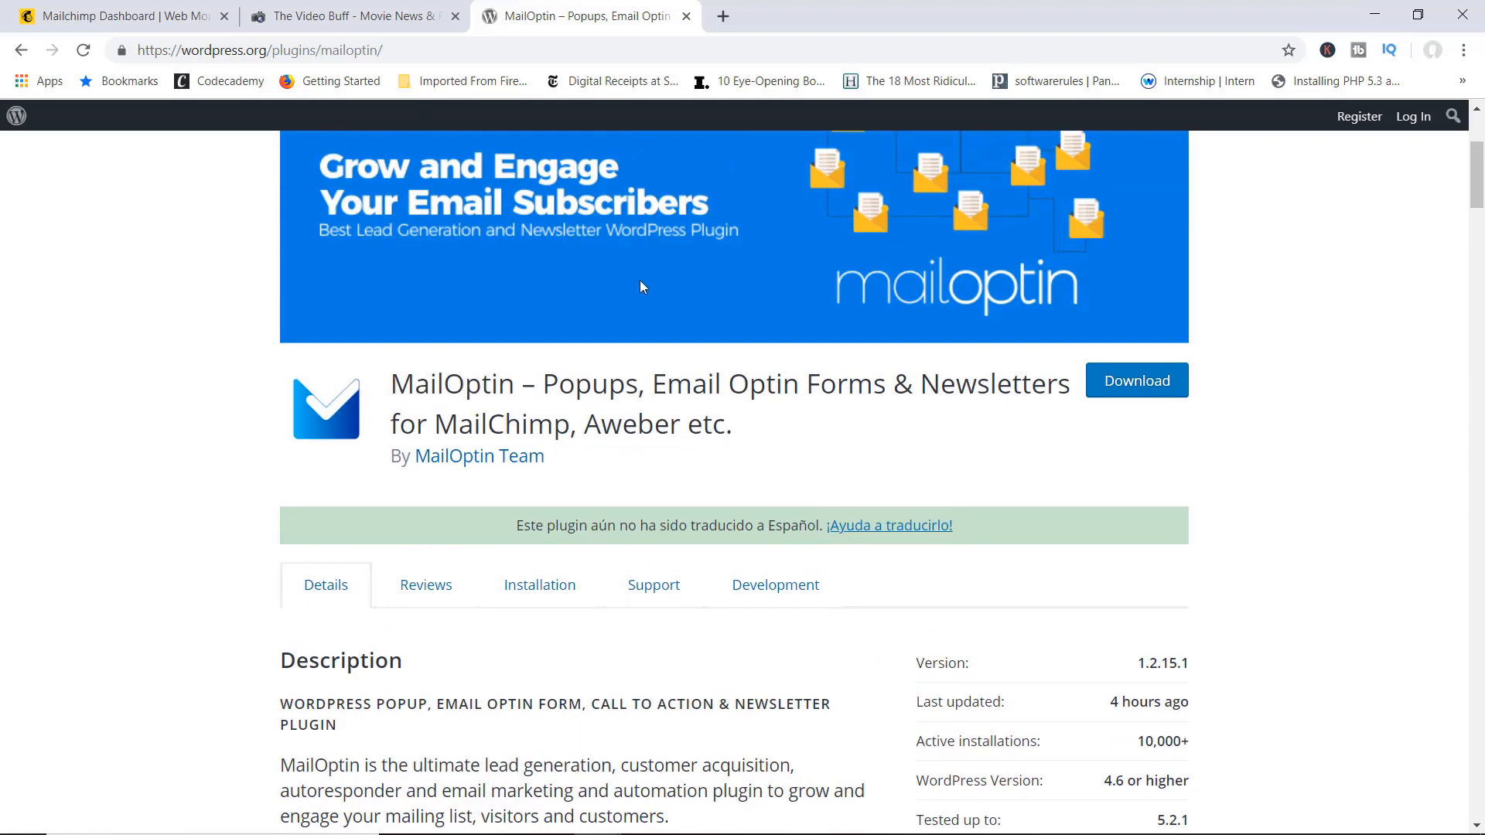
{"action": "left_click", "coordinate": [343, 15]}
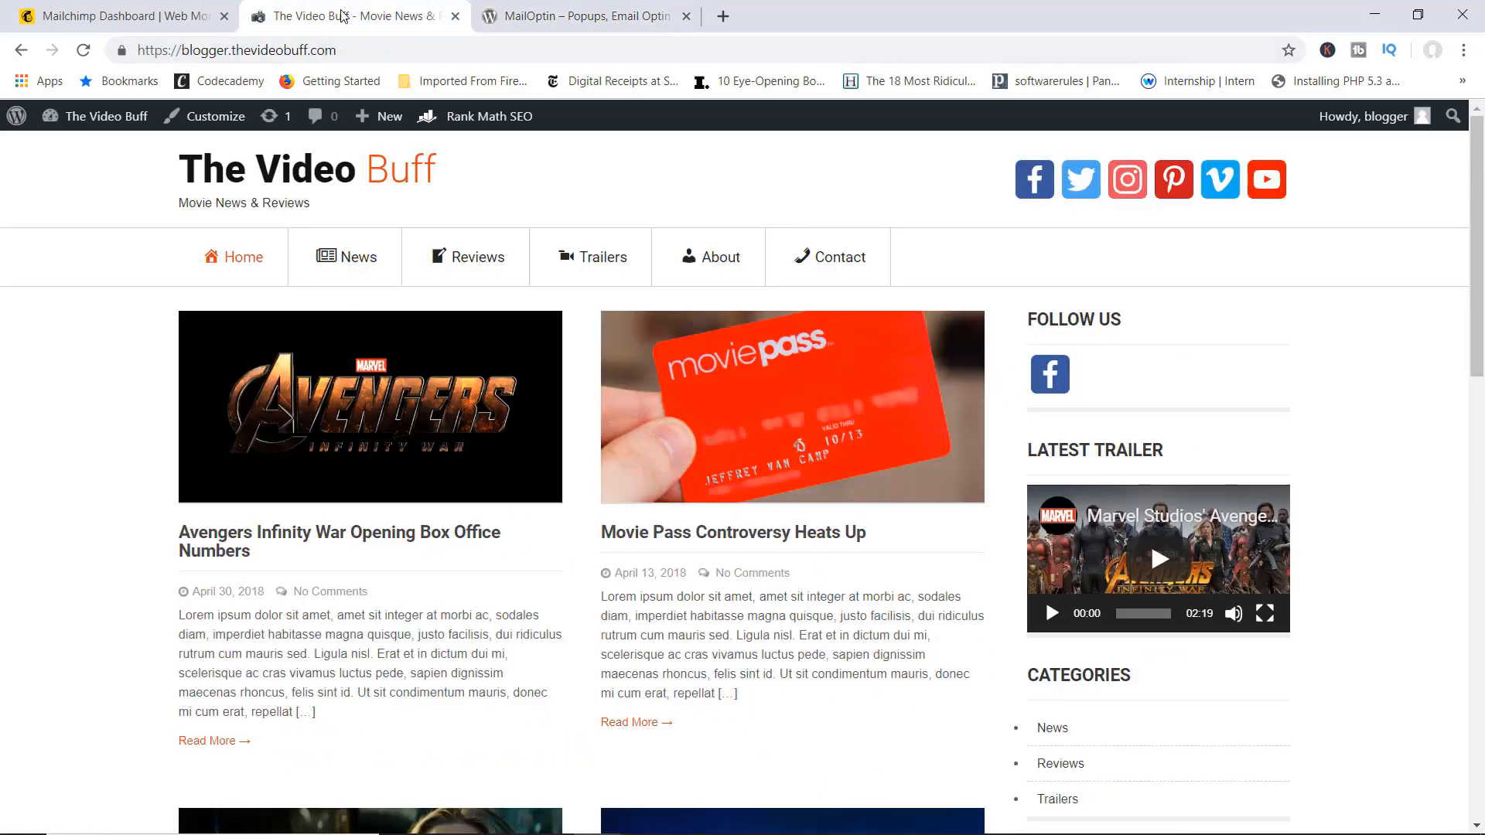
Step: Search the WordPress Add New plugins page for 'optin'
{"action": "left_click", "coordinate": [118, 118]}
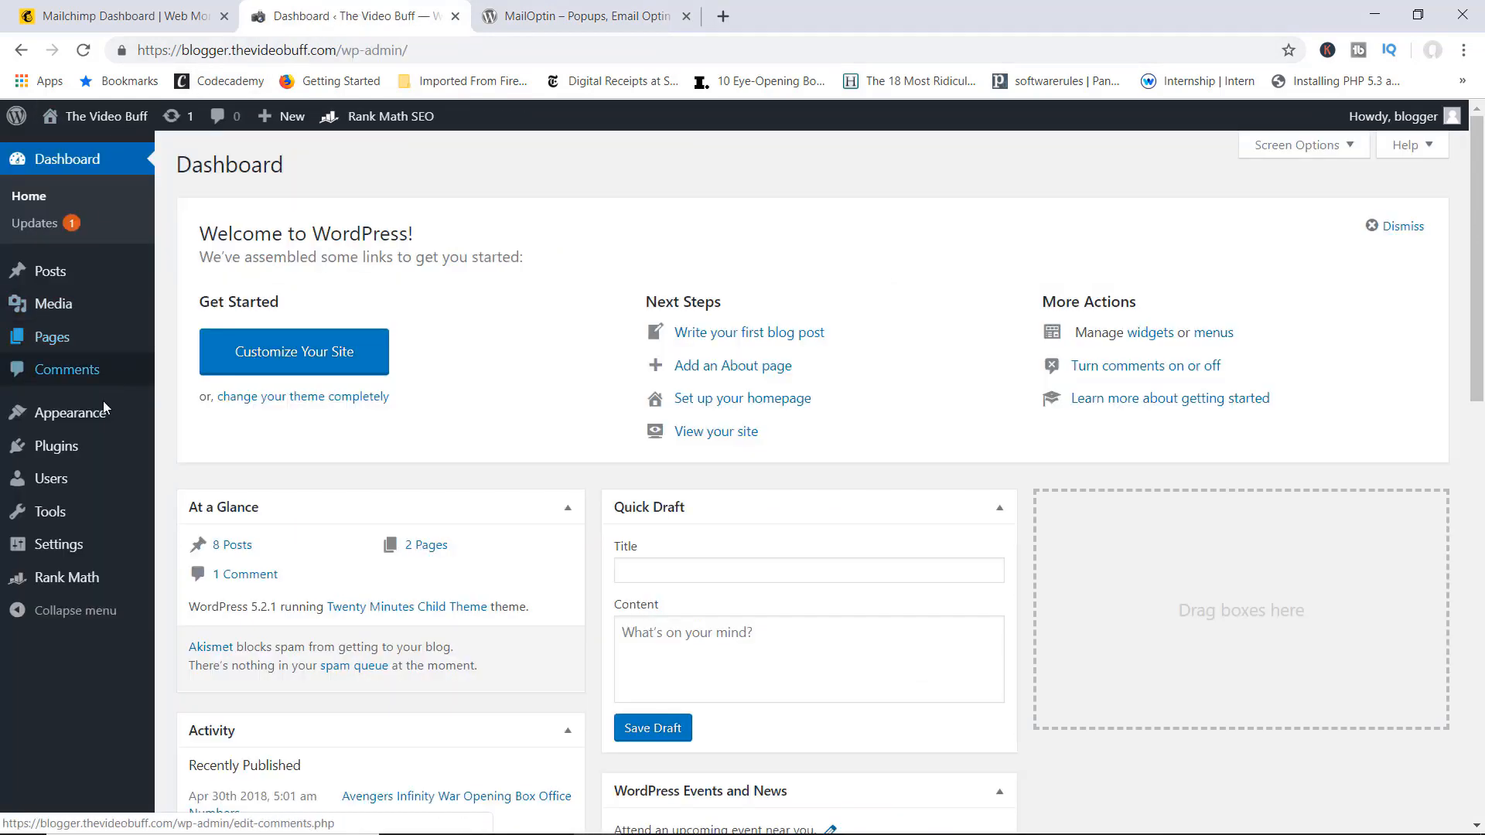
{"action": "mouse_move", "coordinate": [97, 452]}
{"action": "left_click", "coordinate": [220, 485]}
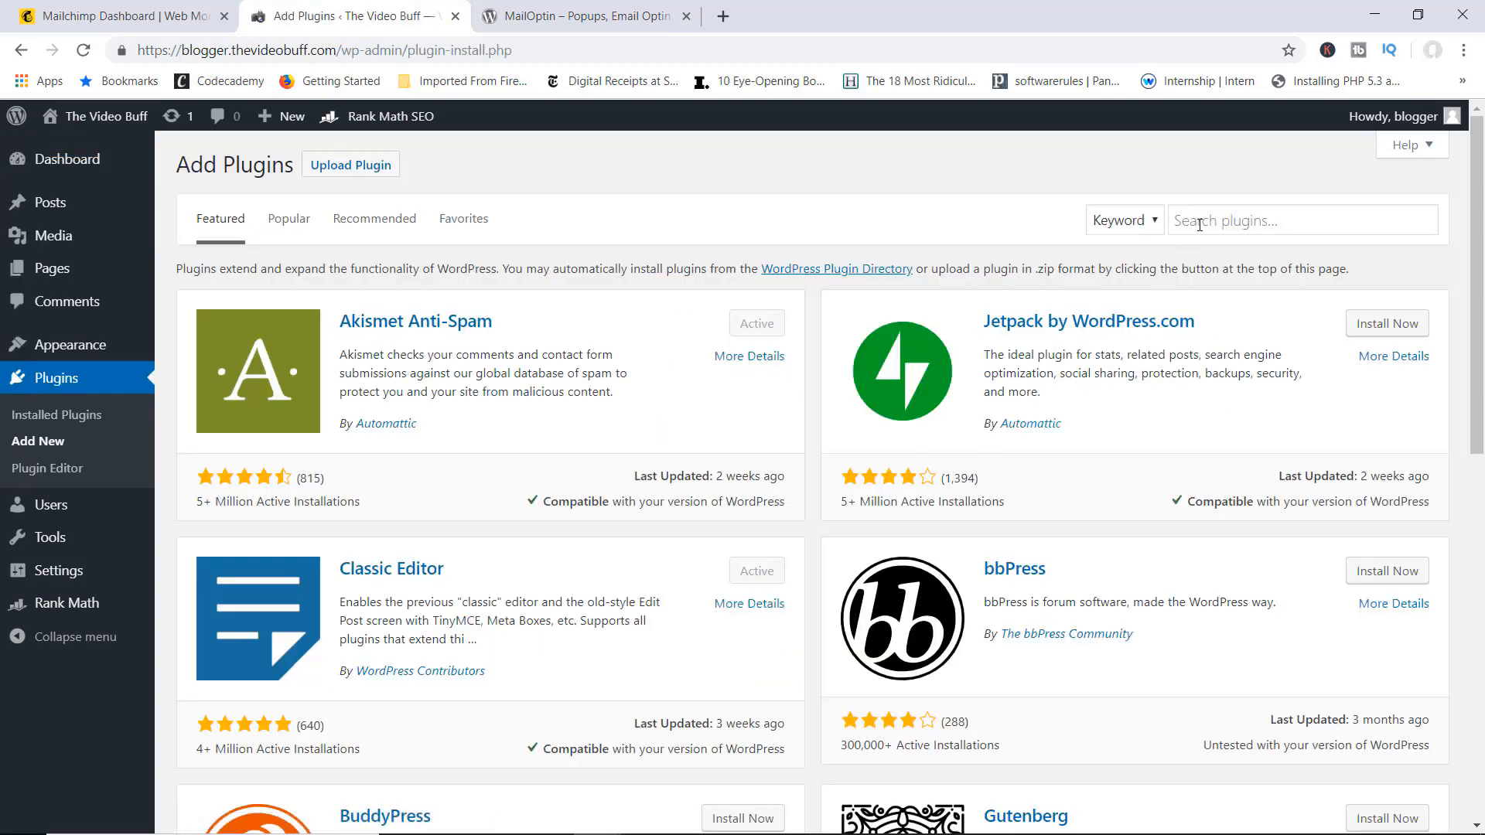
{"action": "left_click", "coordinate": [1203, 222]}
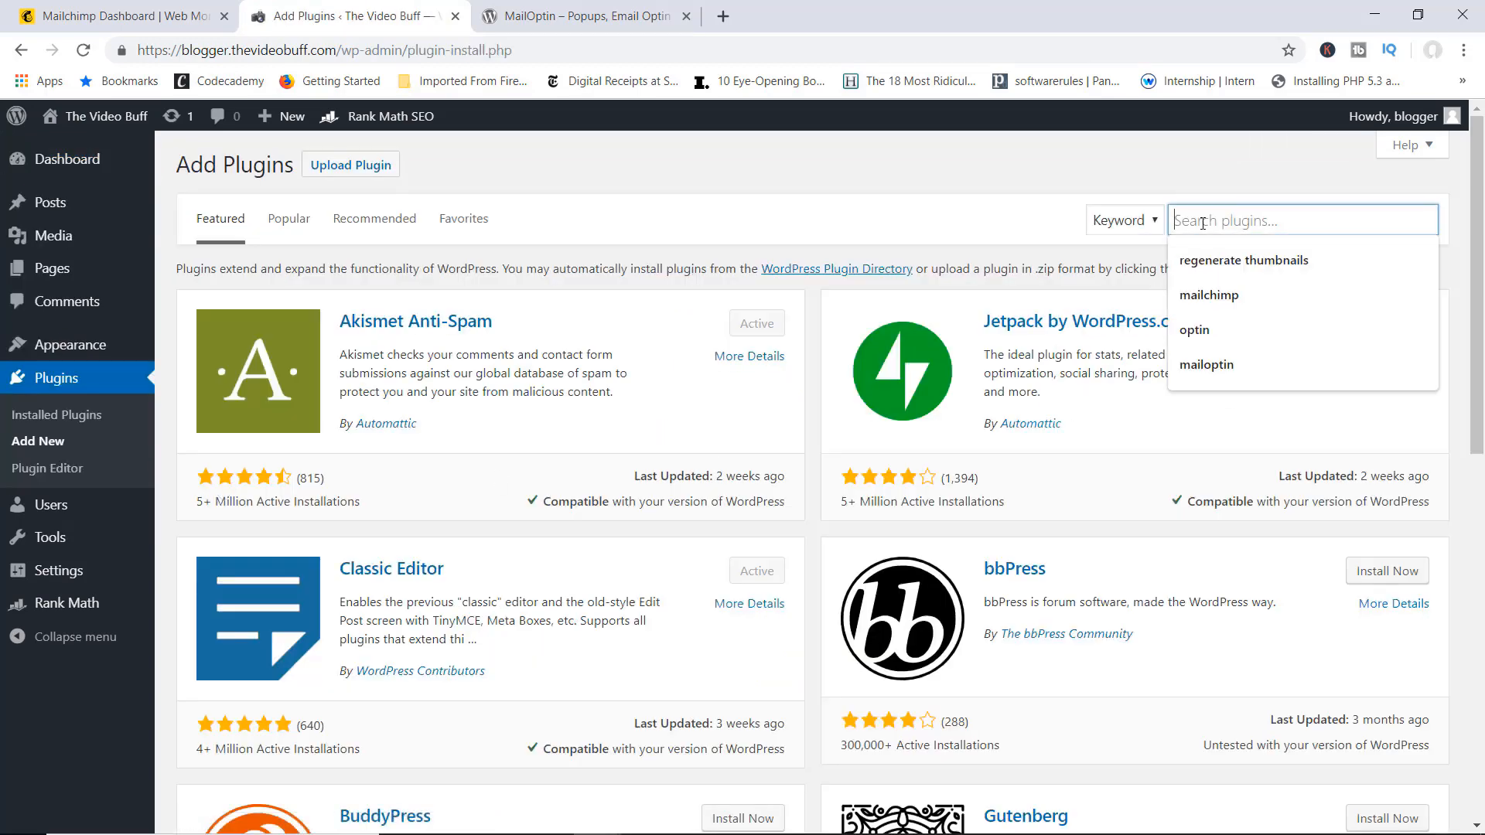
{"action": "left_click", "coordinate": [1210, 330]}
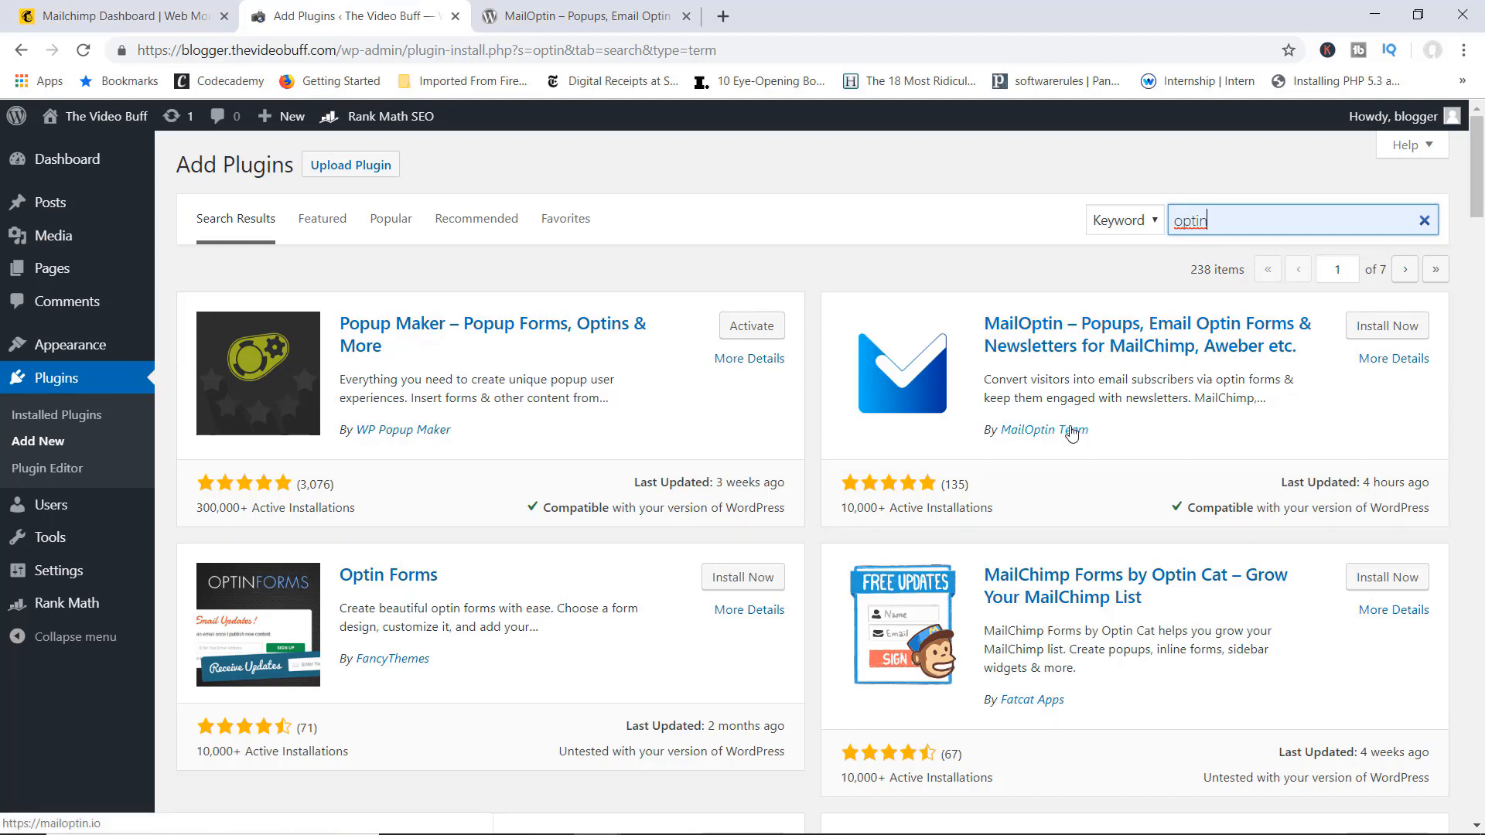
Step: Install and activate MailOptin, then go to its Integrations settings
{"action": "left_click", "coordinate": [1366, 328]}
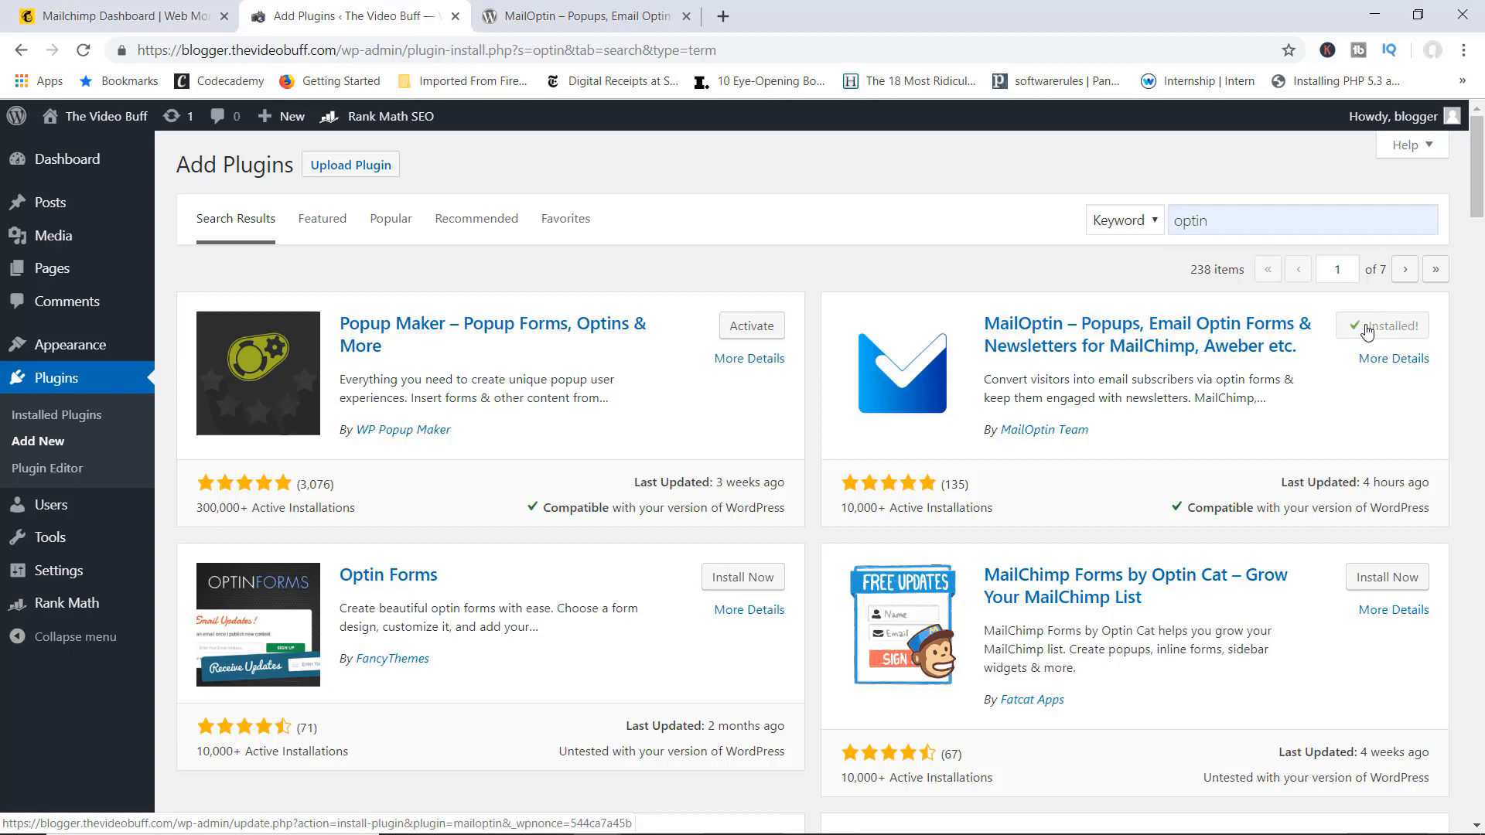
{"action": "left_click", "coordinate": [1388, 327]}
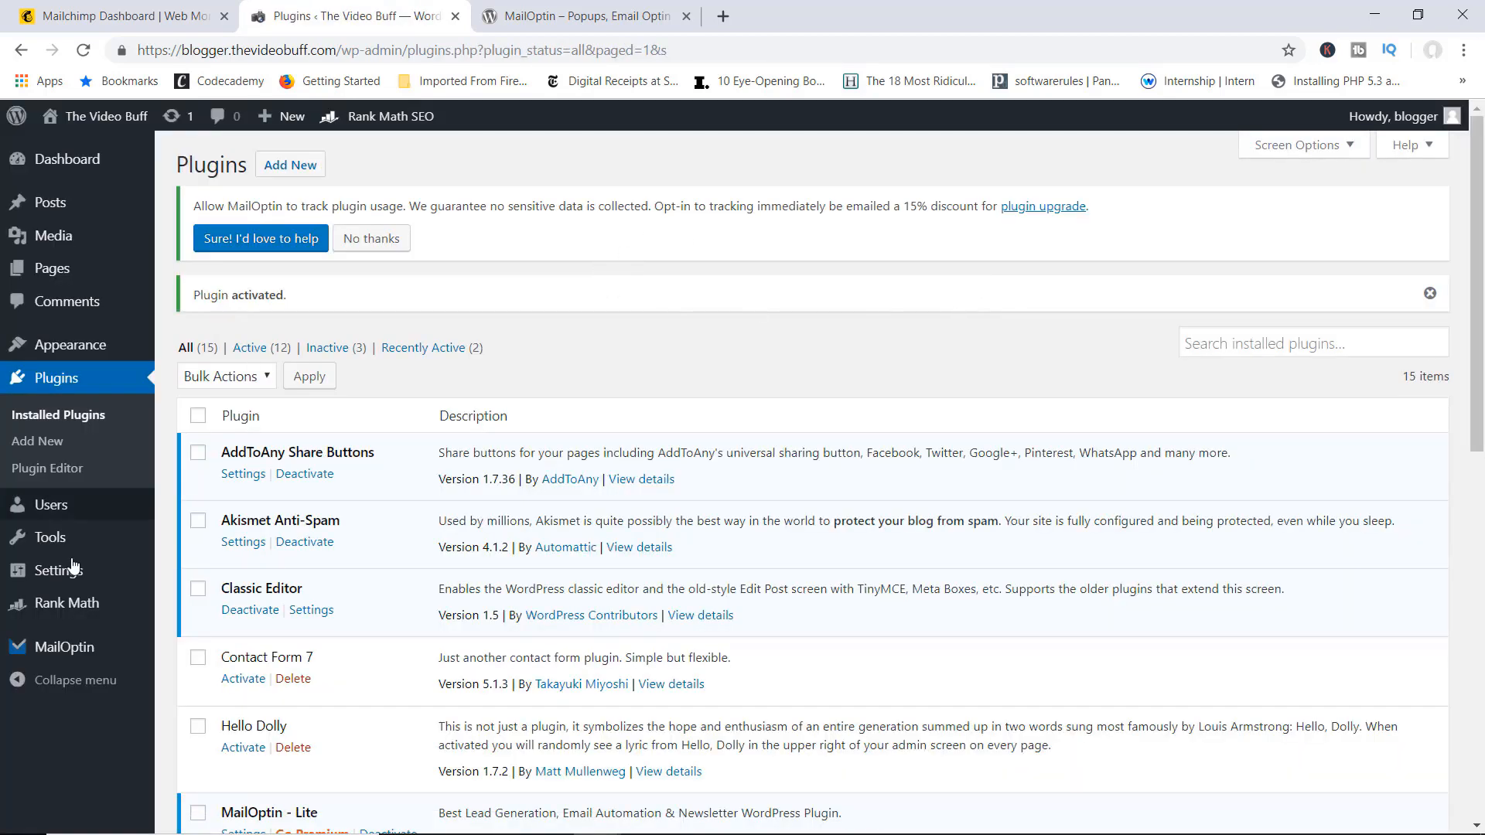
{"action": "mouse_move", "coordinate": [102, 653]}
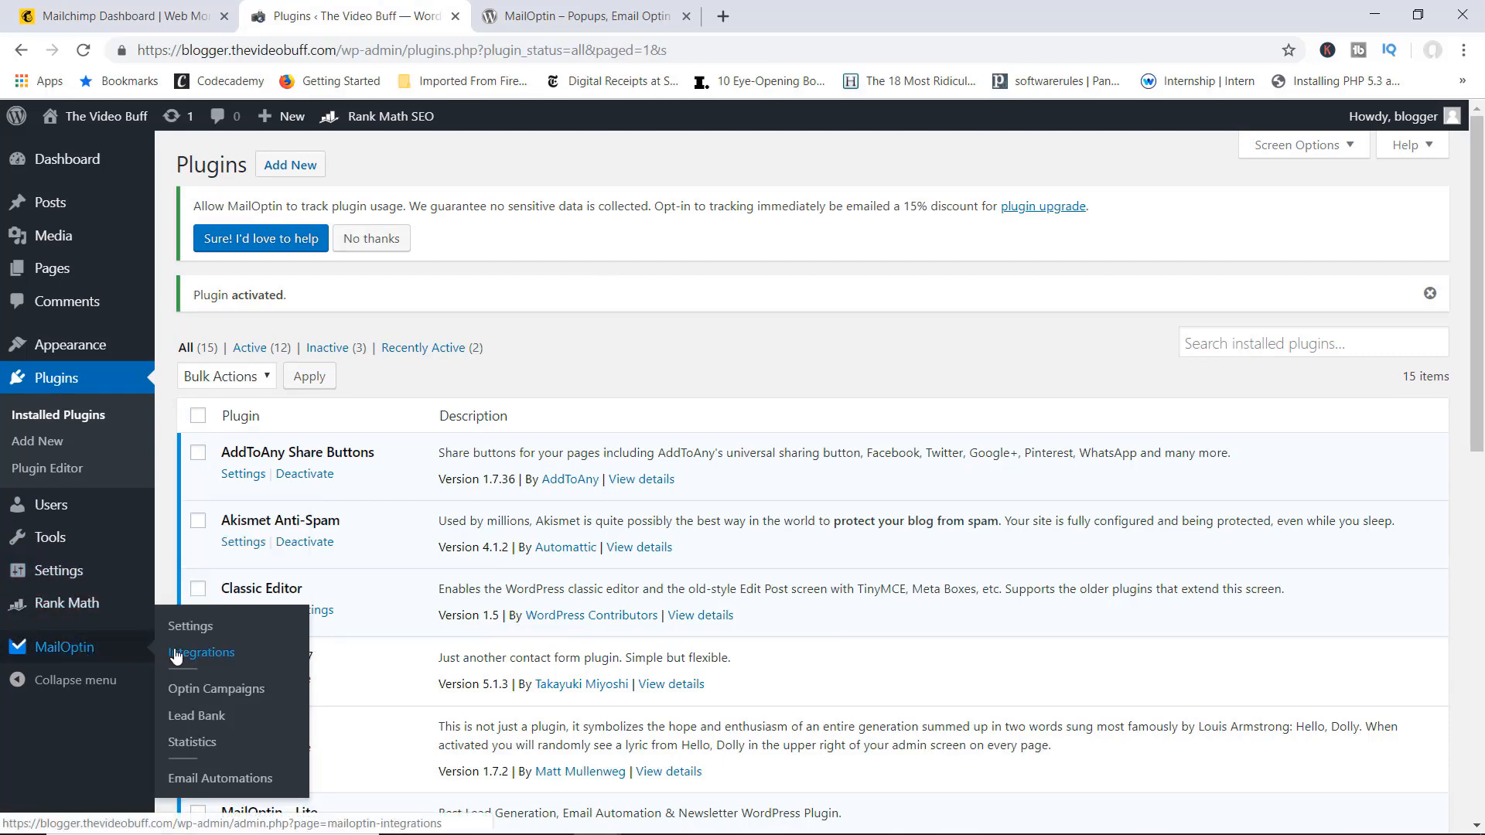
{"action": "left_click", "coordinate": [199, 654]}
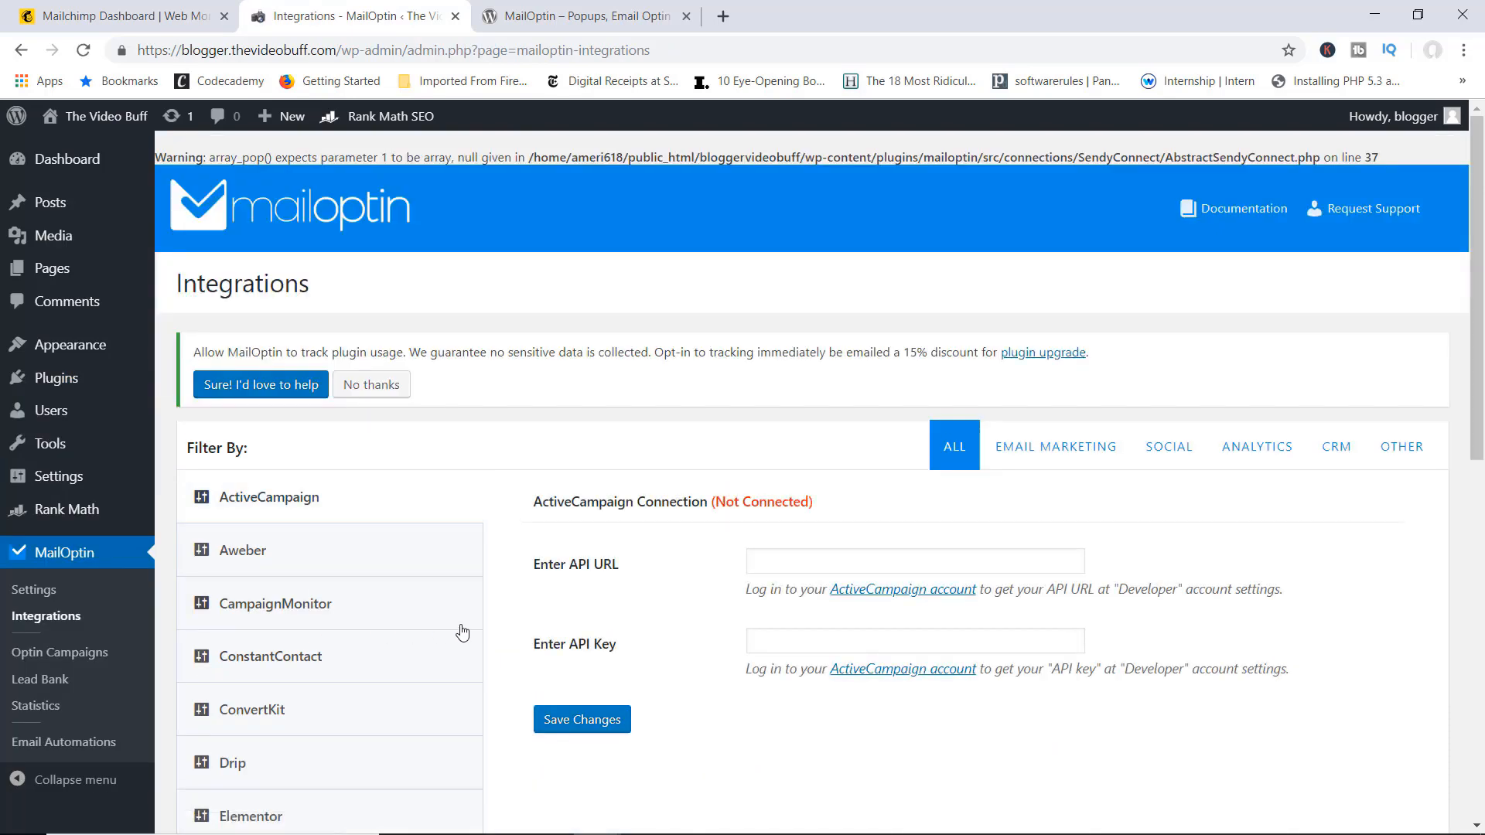
Step: Expand MailOptin's MailChimp integration to see its API key field, then switch to Mailchimp
{"action": "scroll", "coordinate": [466, 442], "scroll_direction": "down", "scroll_amount": 3}
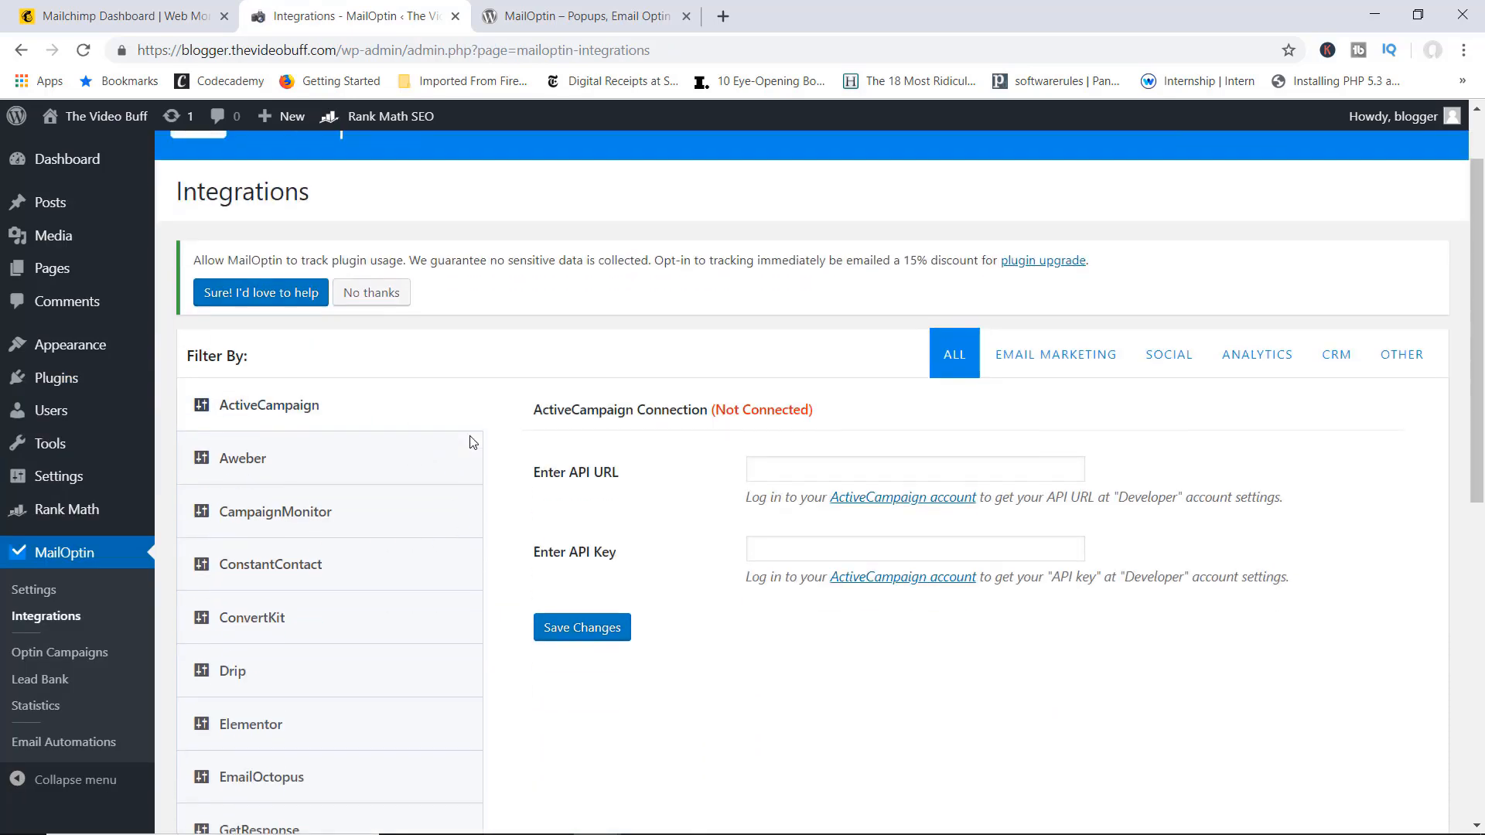
{"action": "scroll", "coordinate": [448, 381], "scroll_direction": "down", "scroll_amount": 1}
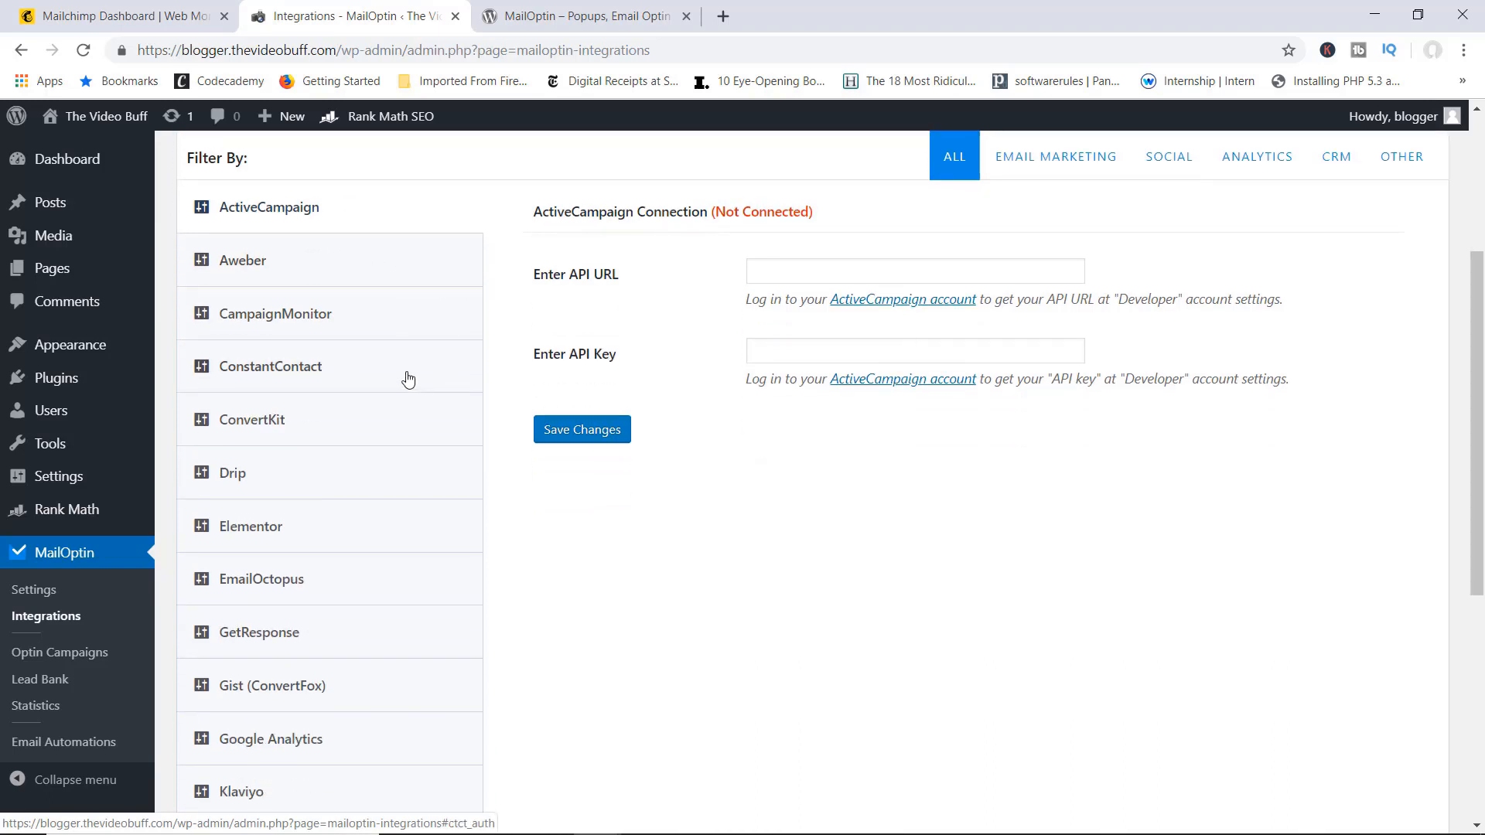
{"action": "scroll", "coordinate": [390, 317], "scroll_direction": "down", "scroll_amount": 3}
{"action": "scroll", "coordinate": [390, 317], "scroll_direction": "down", "scroll_amount": 3}
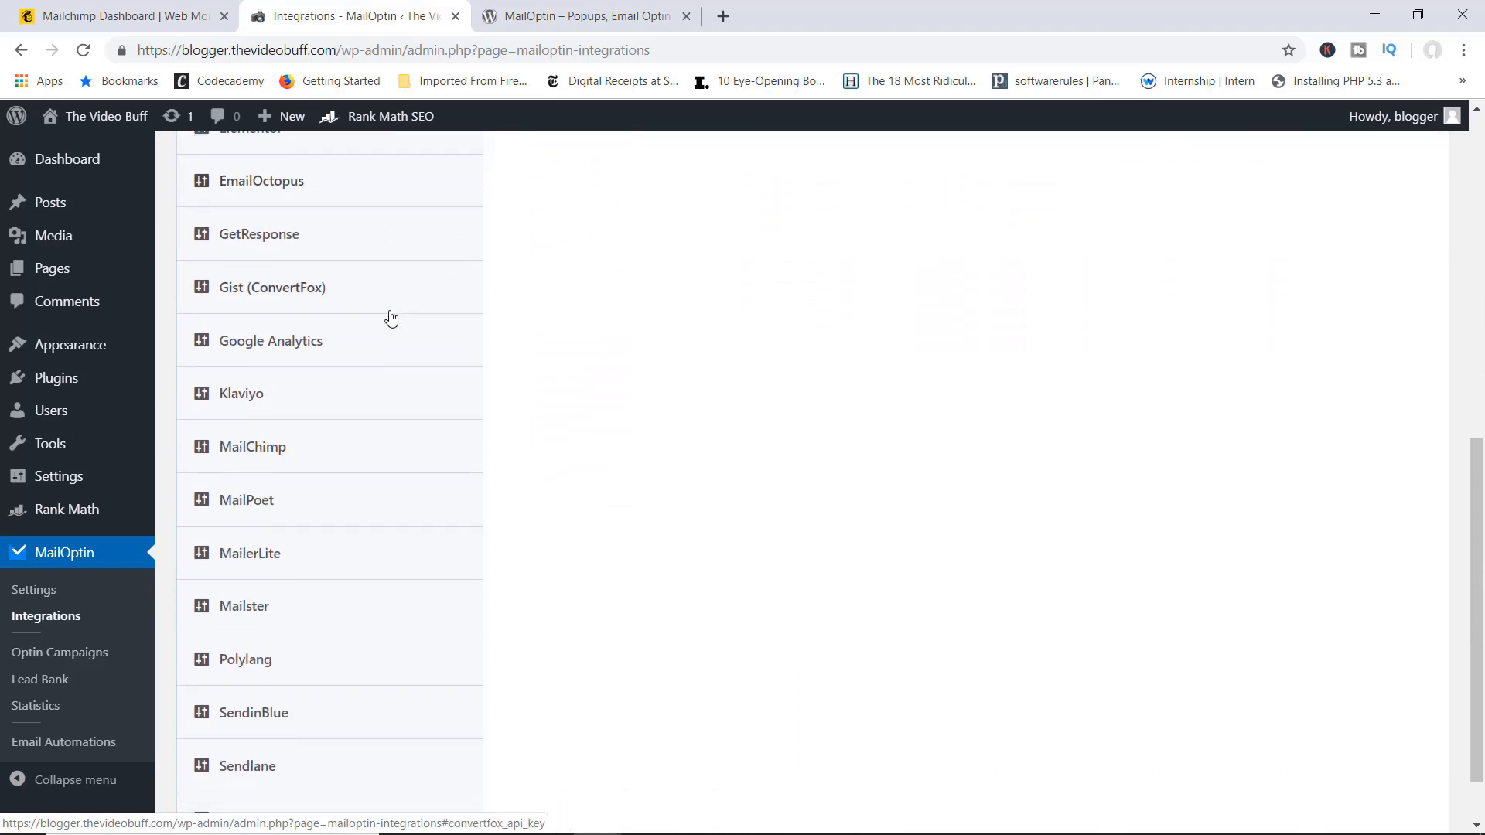
{"action": "left_click", "coordinate": [235, 379]}
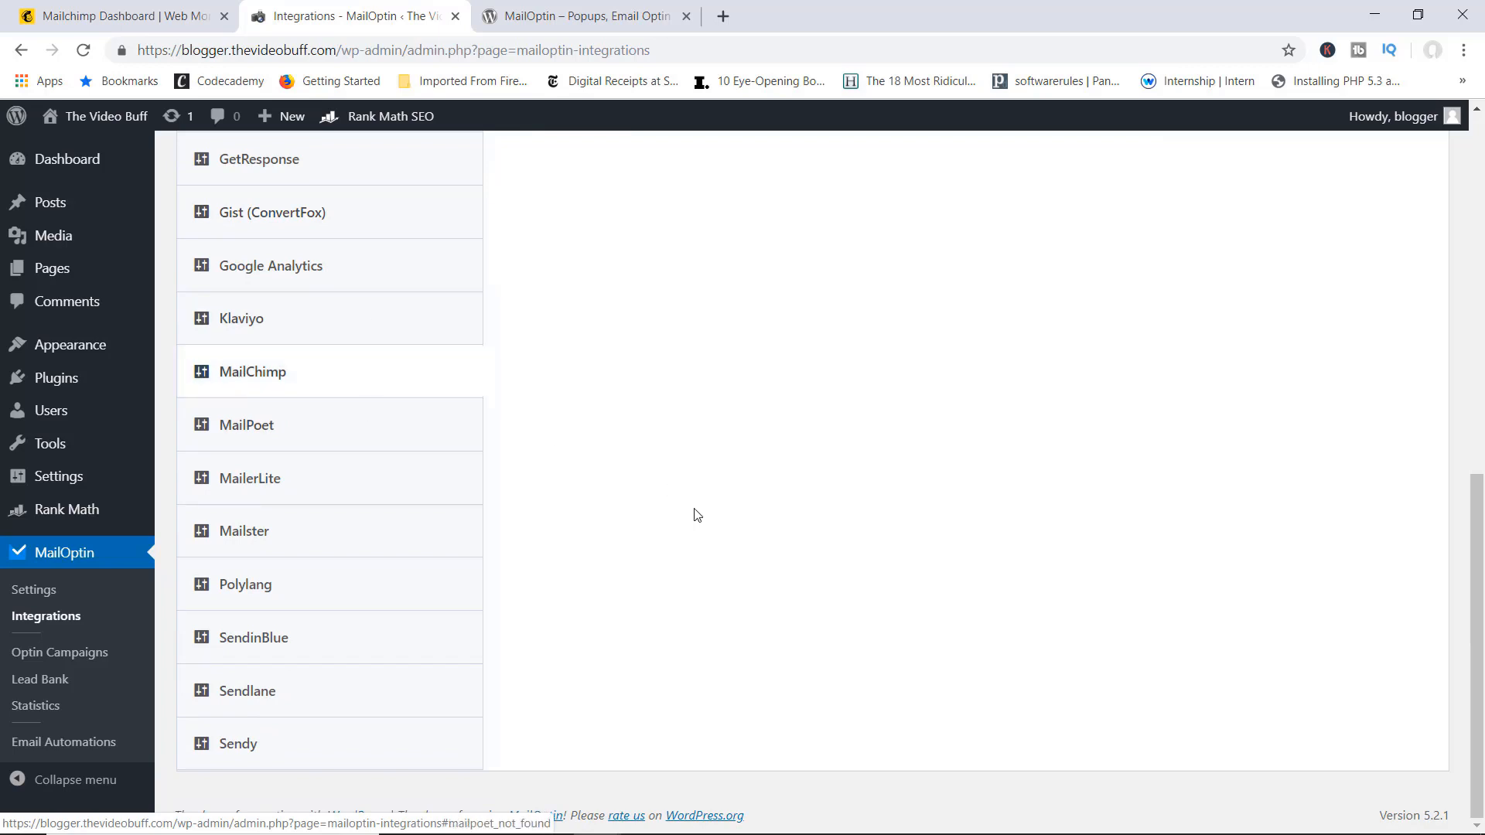
{"action": "scroll", "coordinate": [695, 523], "scroll_direction": "up", "scroll_amount": 1}
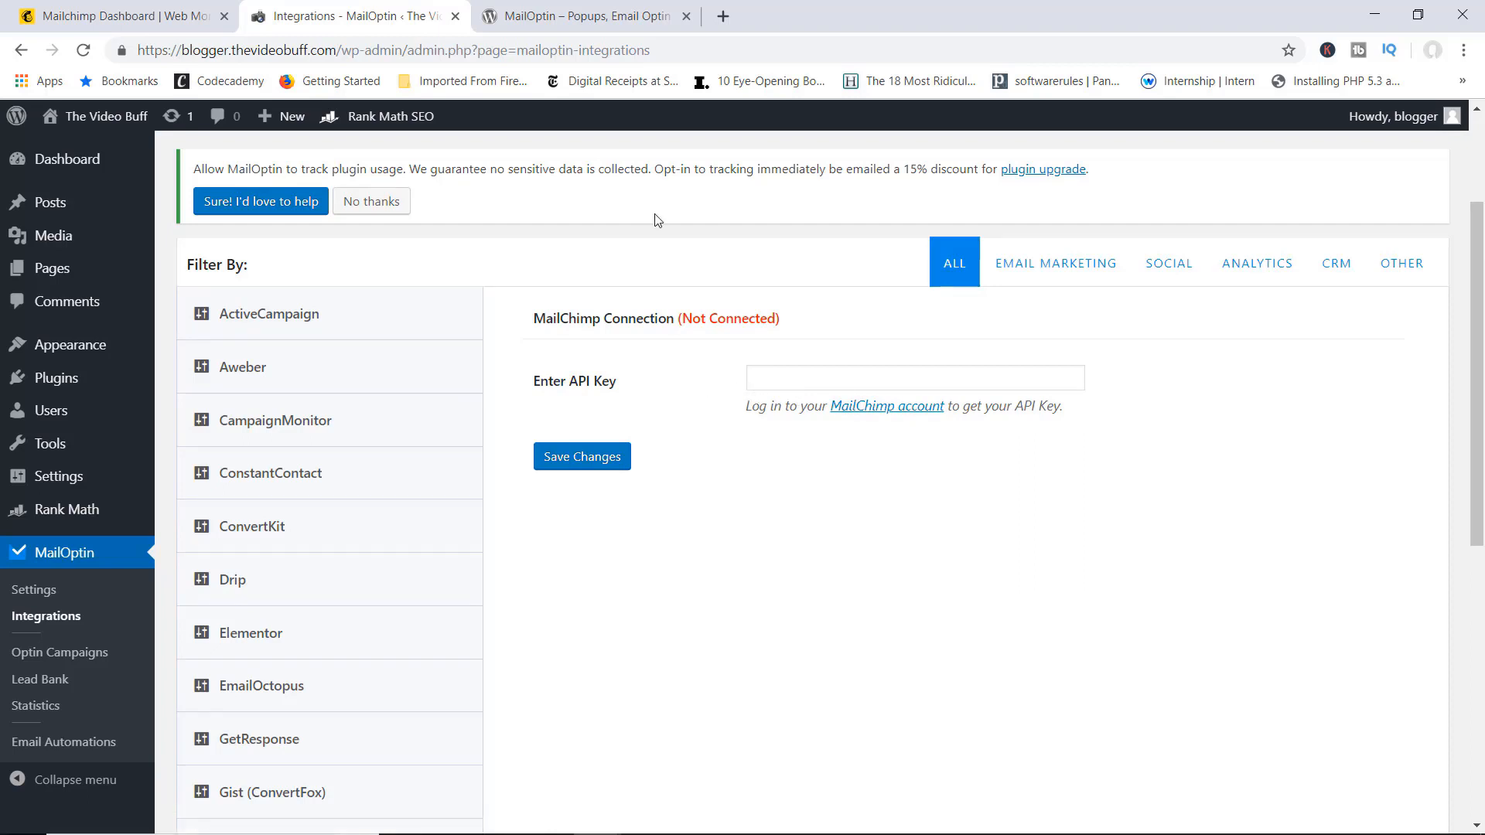
{"action": "left_click", "coordinate": [141, 14]}
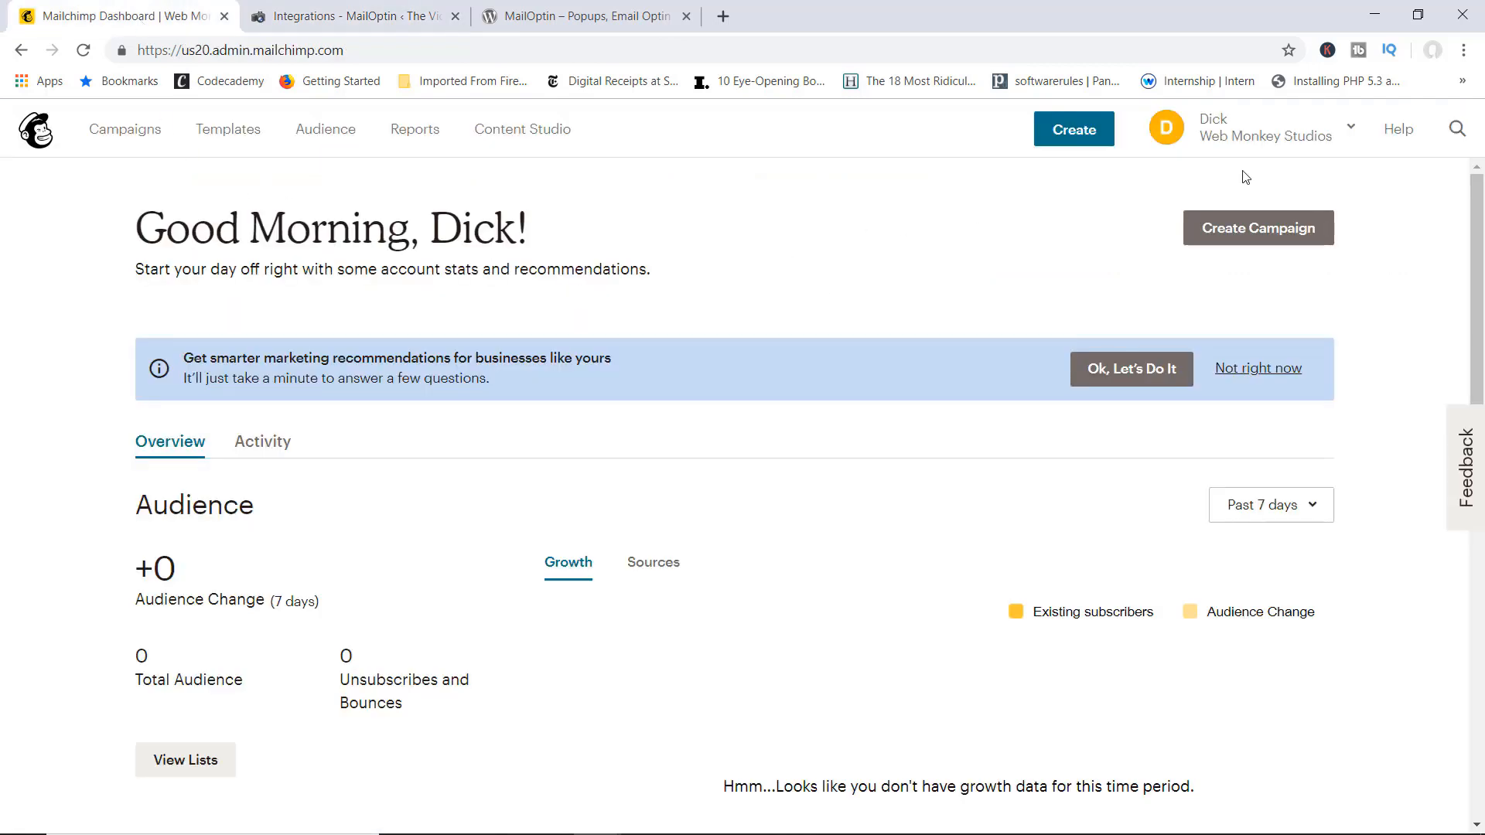
Step: Navigate to Account > Extras > API keys in Mailchimp and try creating a key
{"action": "left_click", "coordinate": [1351, 131]}
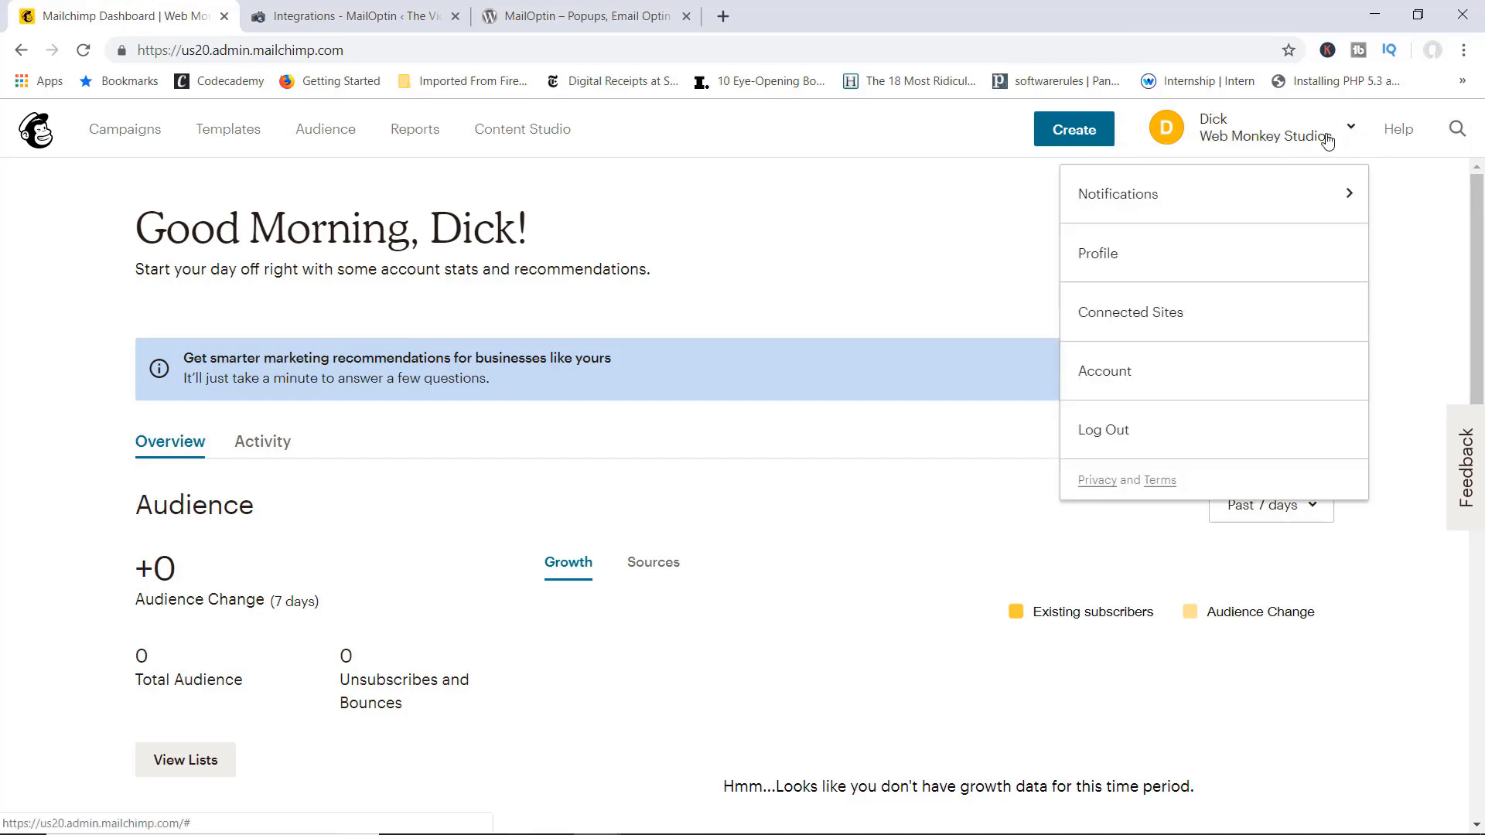
{"action": "left_click", "coordinate": [1122, 374]}
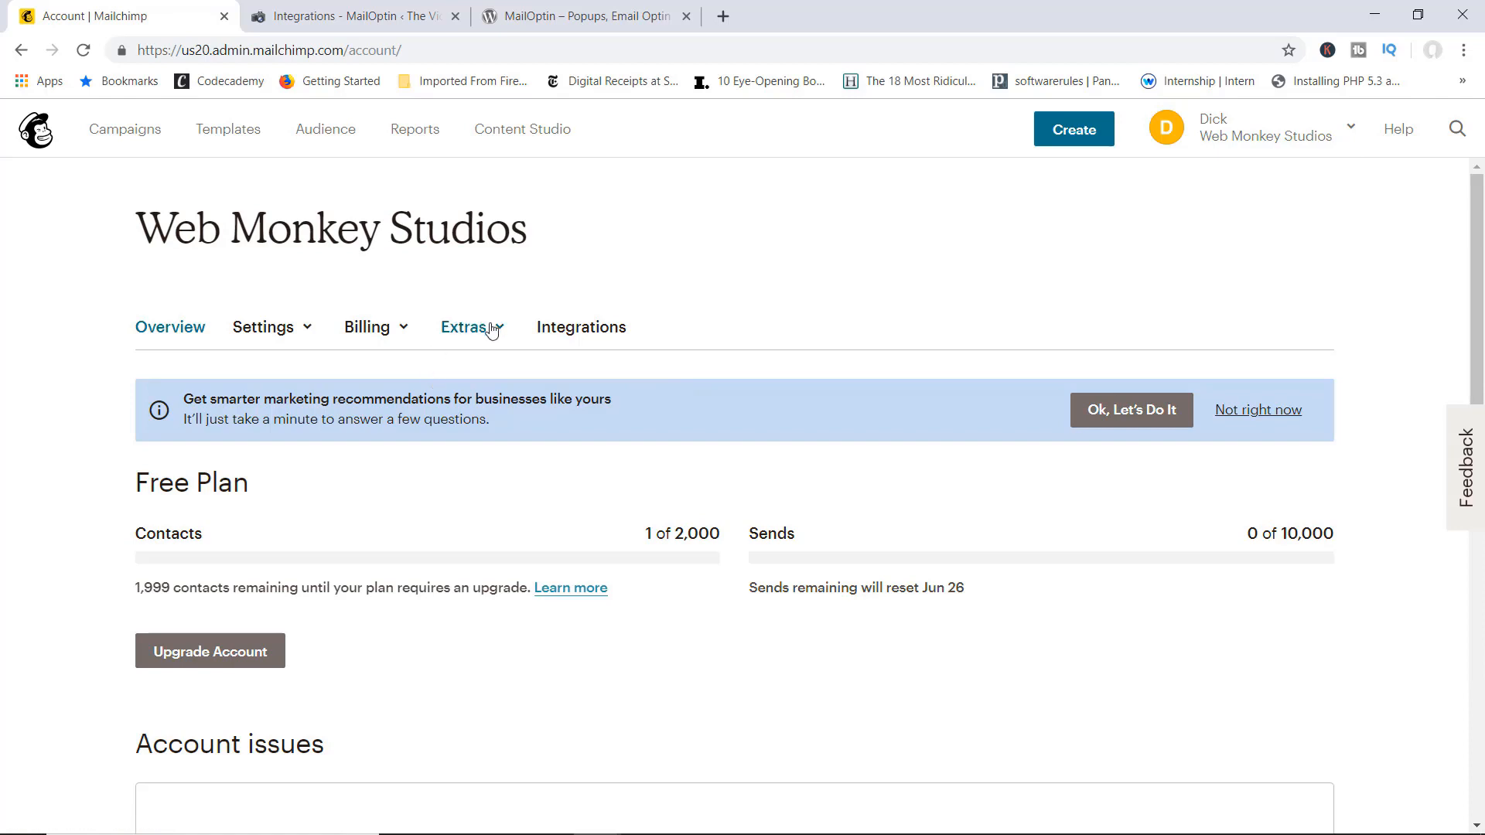
{"action": "left_click", "coordinate": [500, 330]}
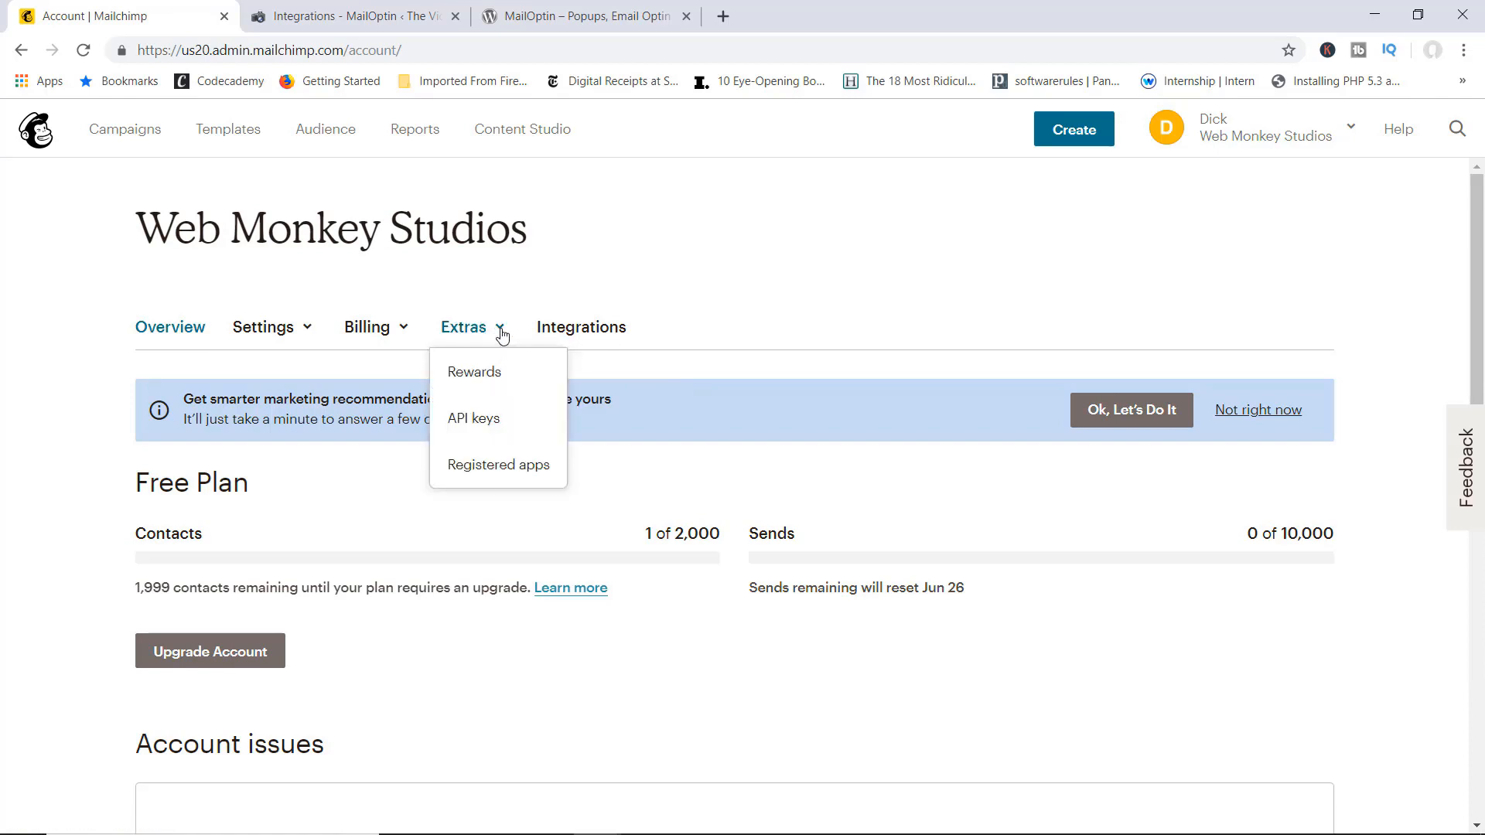
{"action": "left_click", "coordinate": [487, 418]}
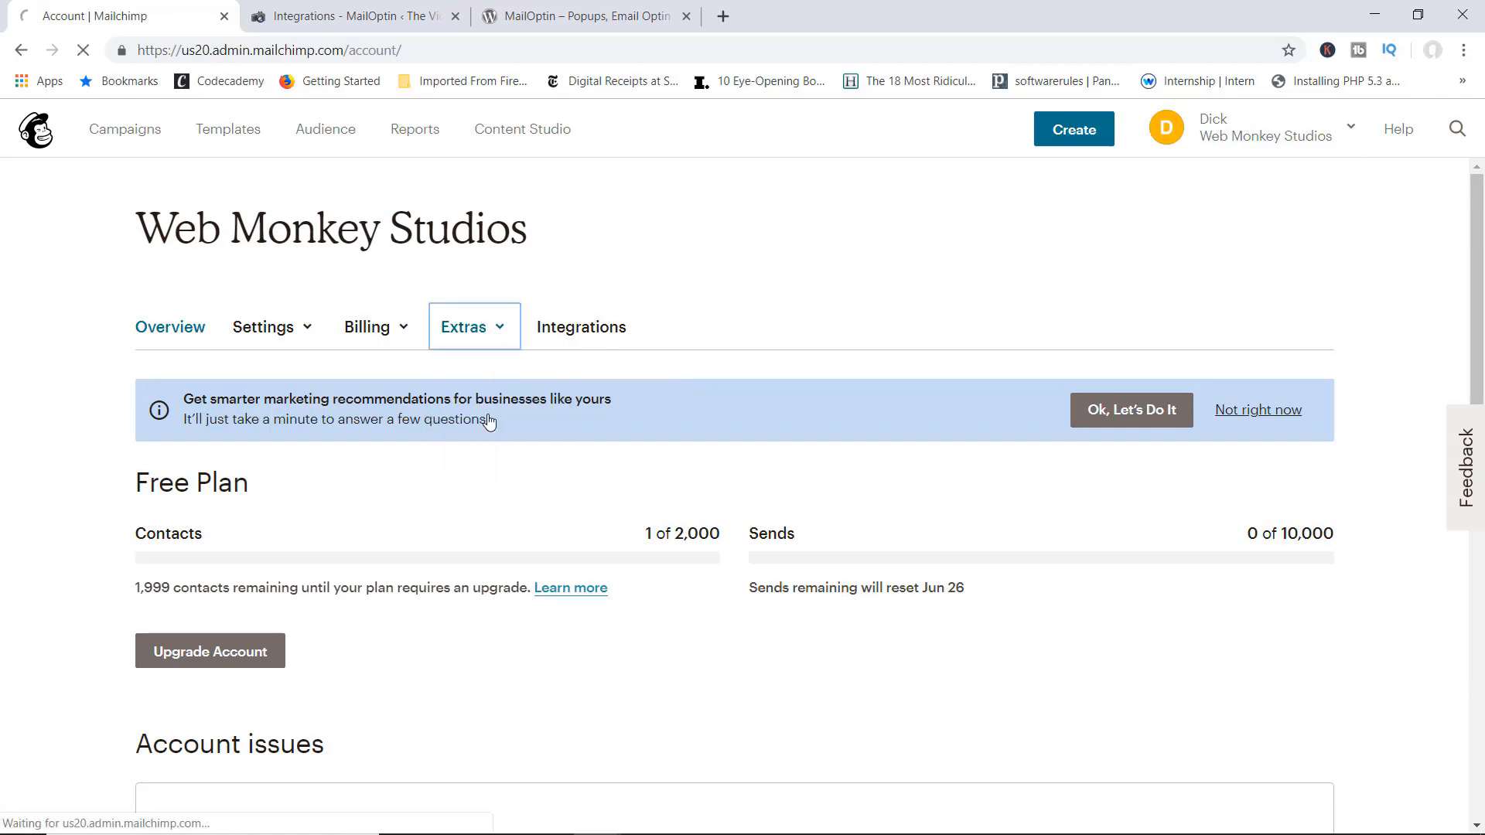
{"action": "scroll", "coordinate": [514, 425], "scroll_direction": "down", "scroll_amount": 4}
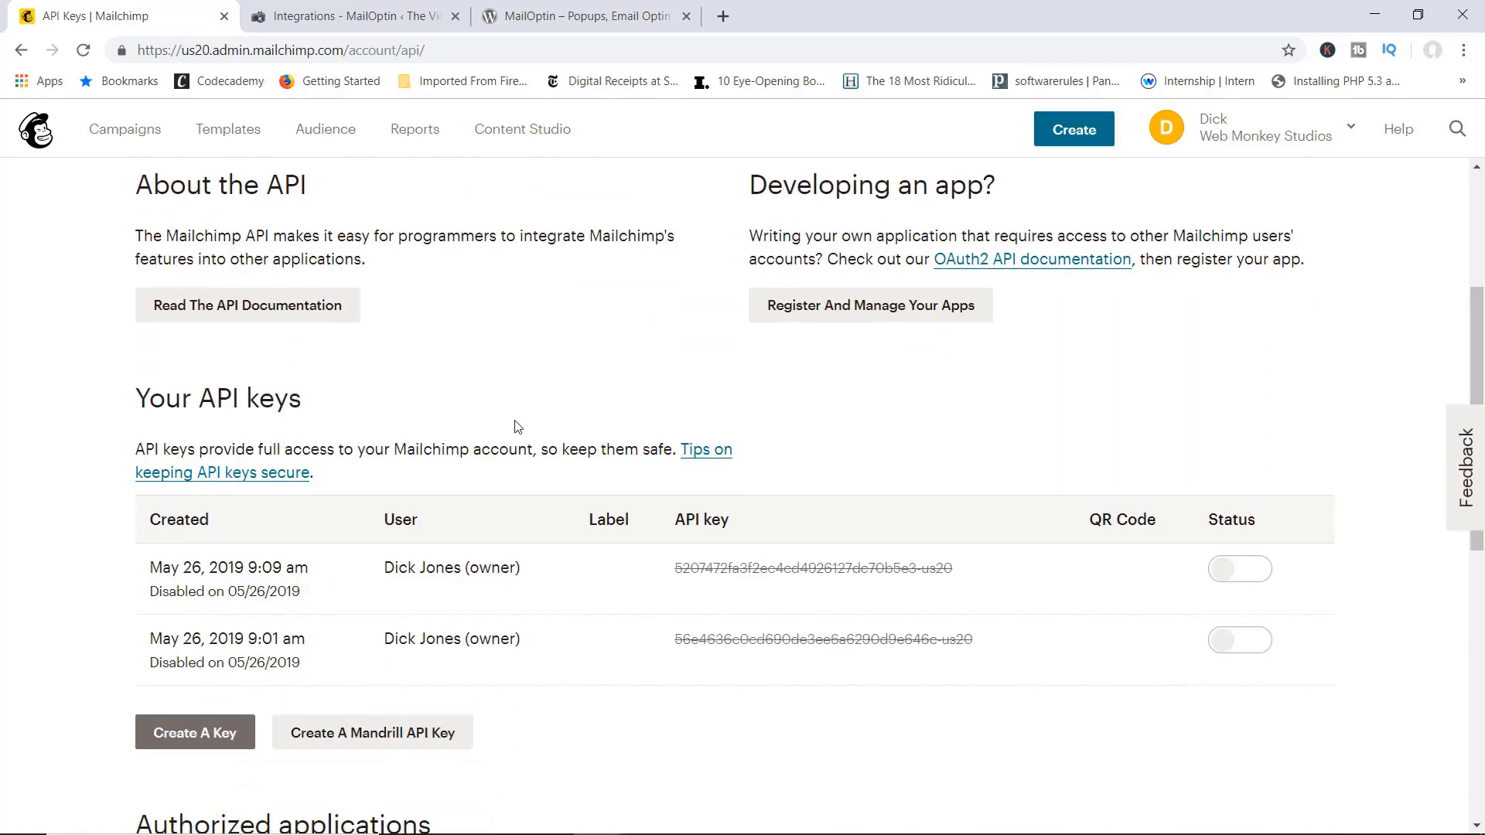
{"action": "scroll", "coordinate": [501, 581], "scroll_direction": "up", "scroll_amount": 3}
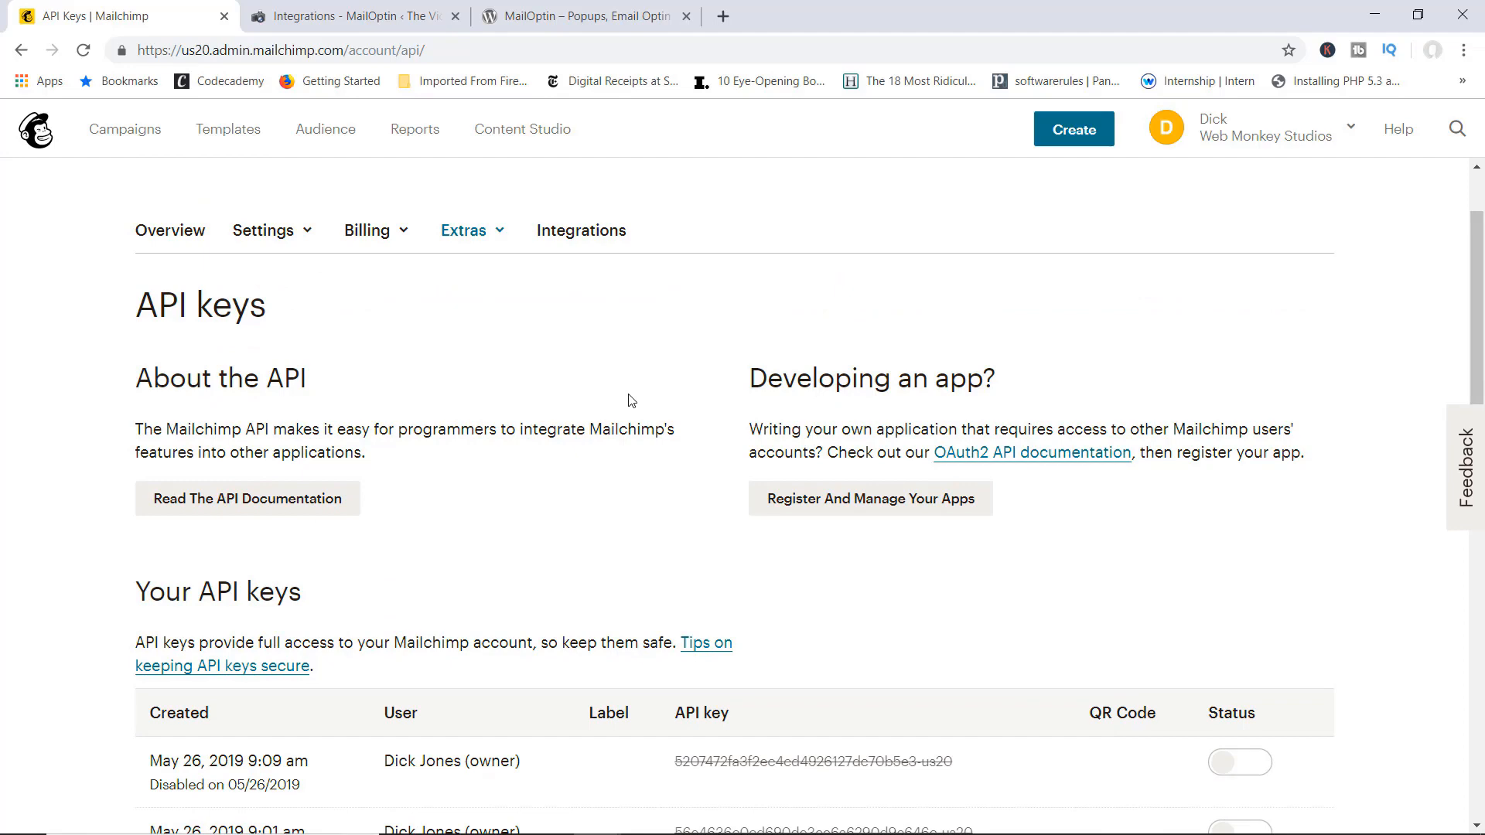
{"action": "scroll", "coordinate": [631, 400], "scroll_direction": "down", "scroll_amount": 4}
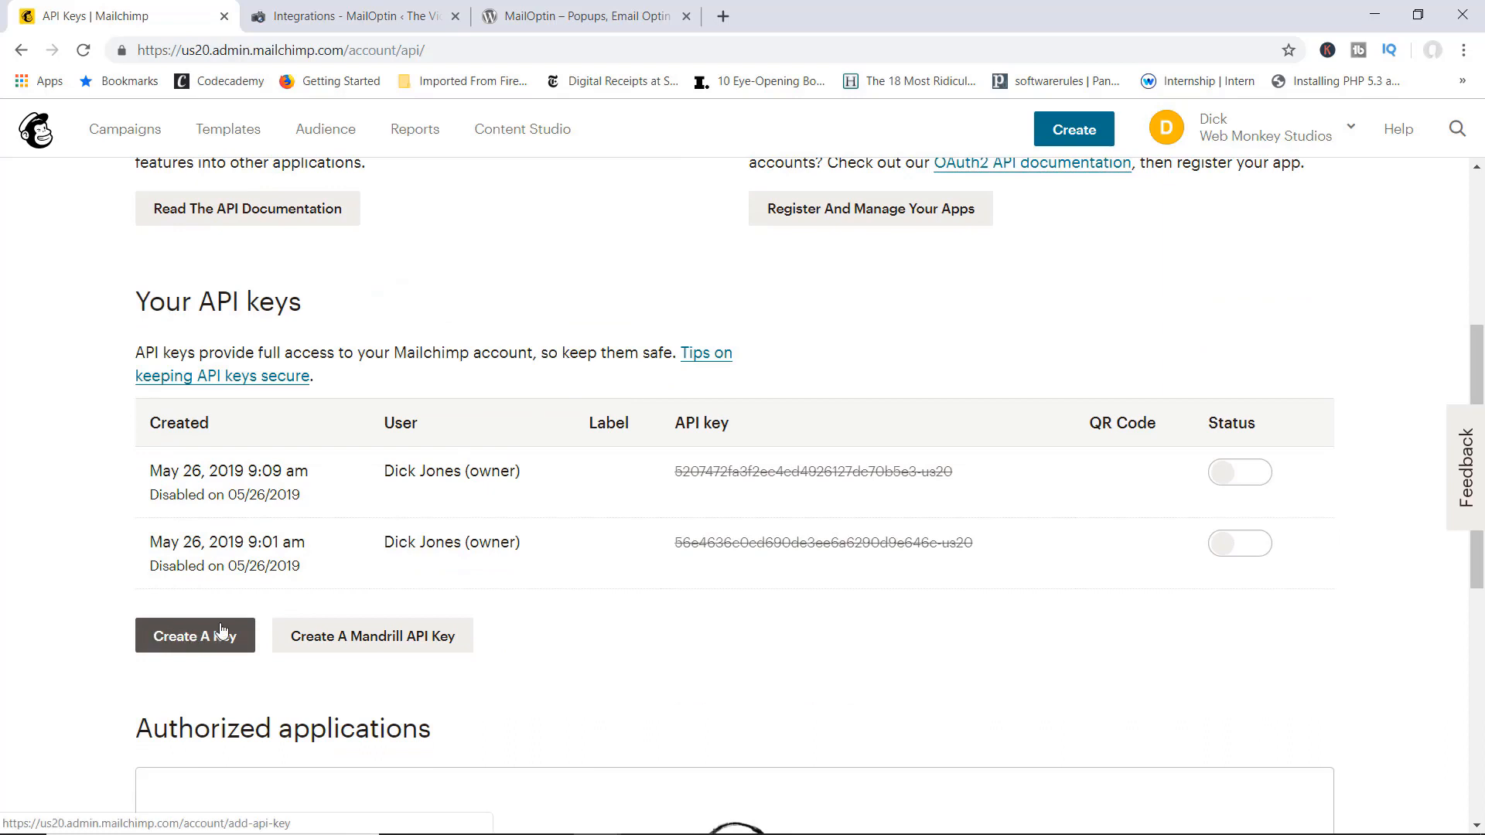
{"action": "left_click", "coordinate": [238, 635]}
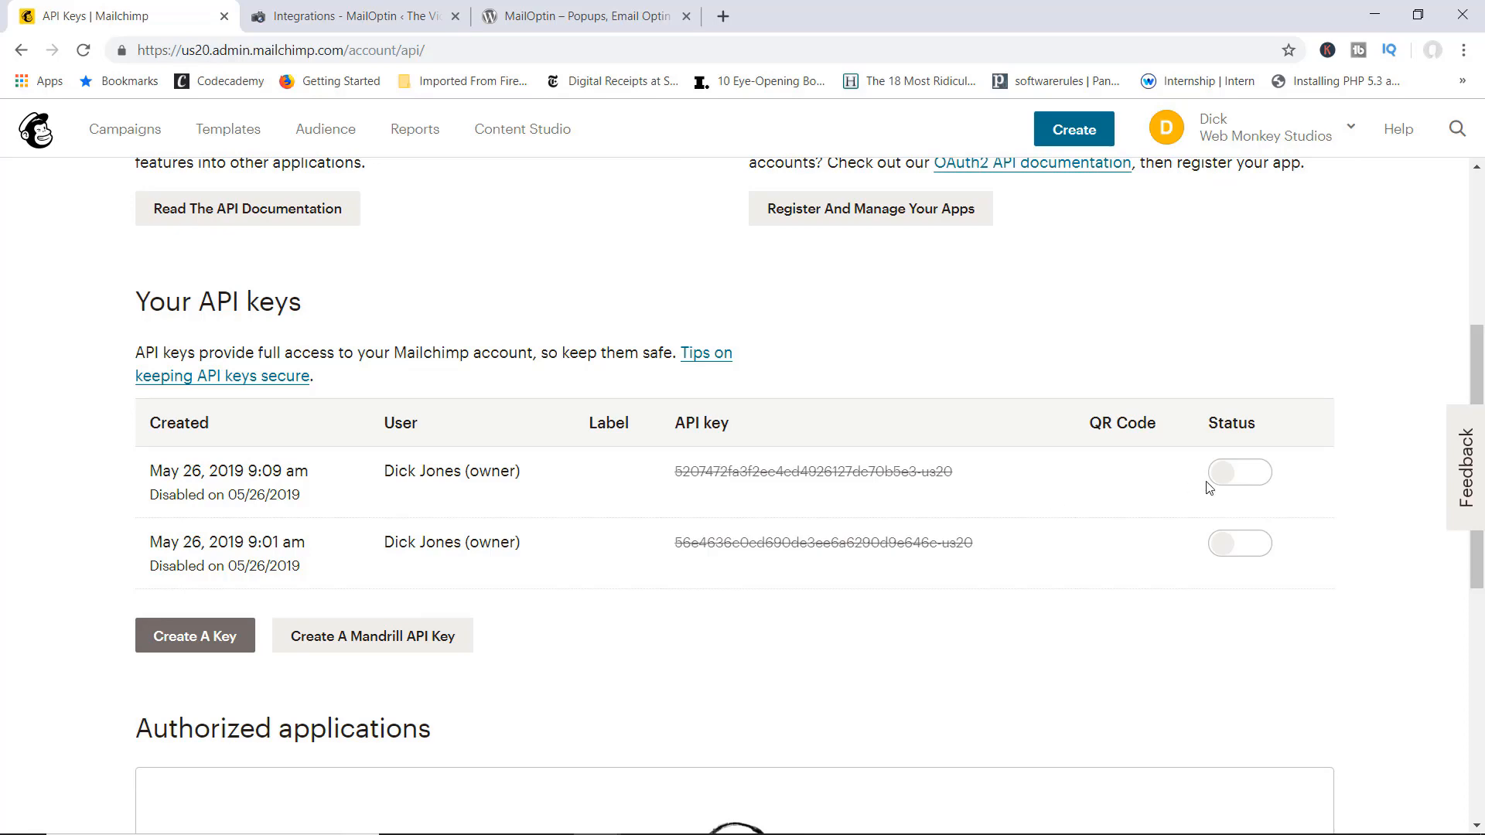
Step: Re-enable the first disabled API key and copy it for MailOptin
{"action": "left_click", "coordinate": [1237, 481]}
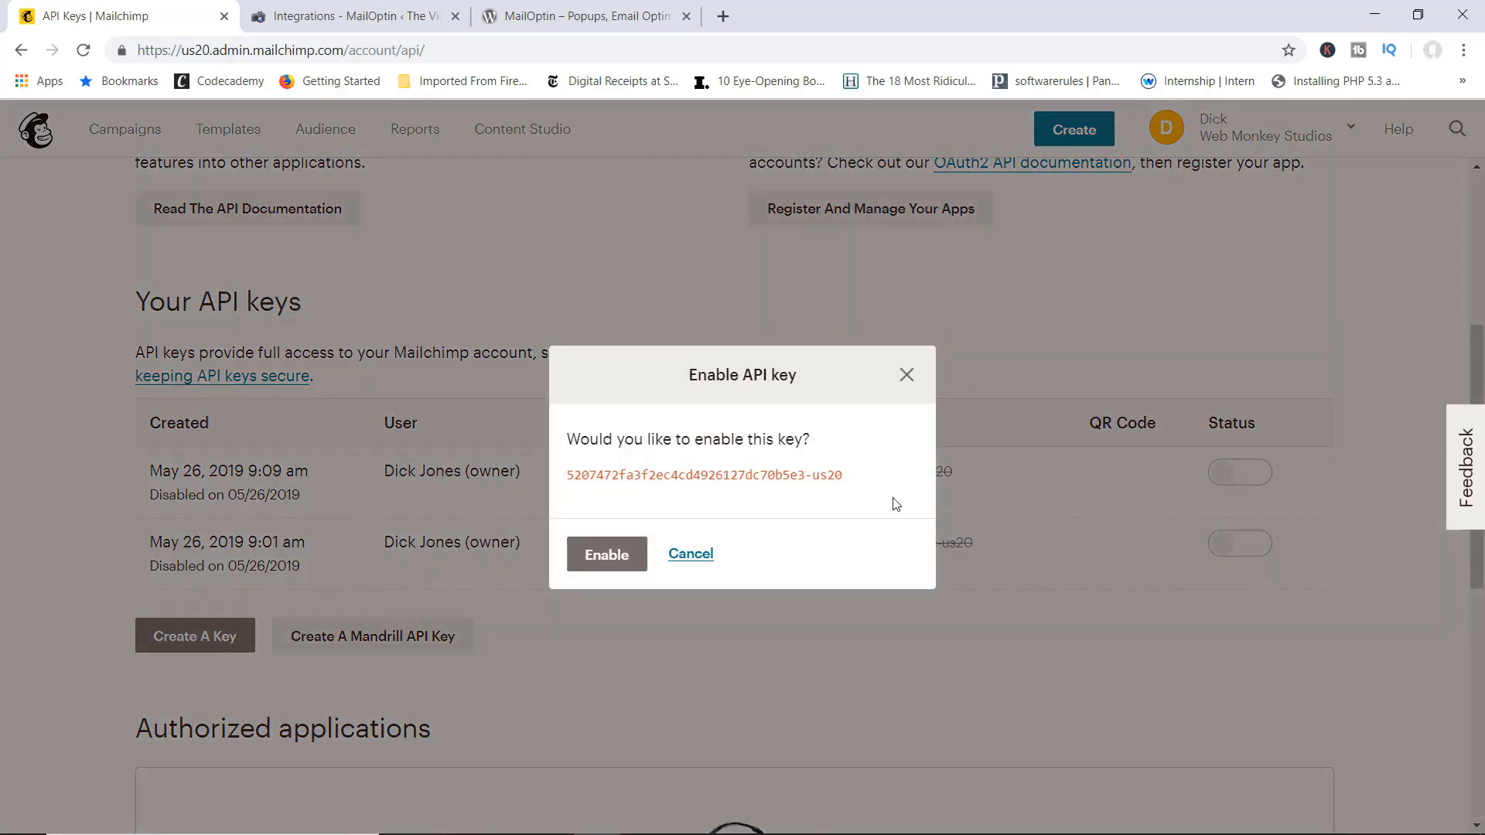
{"action": "left_click", "coordinate": [600, 557]}
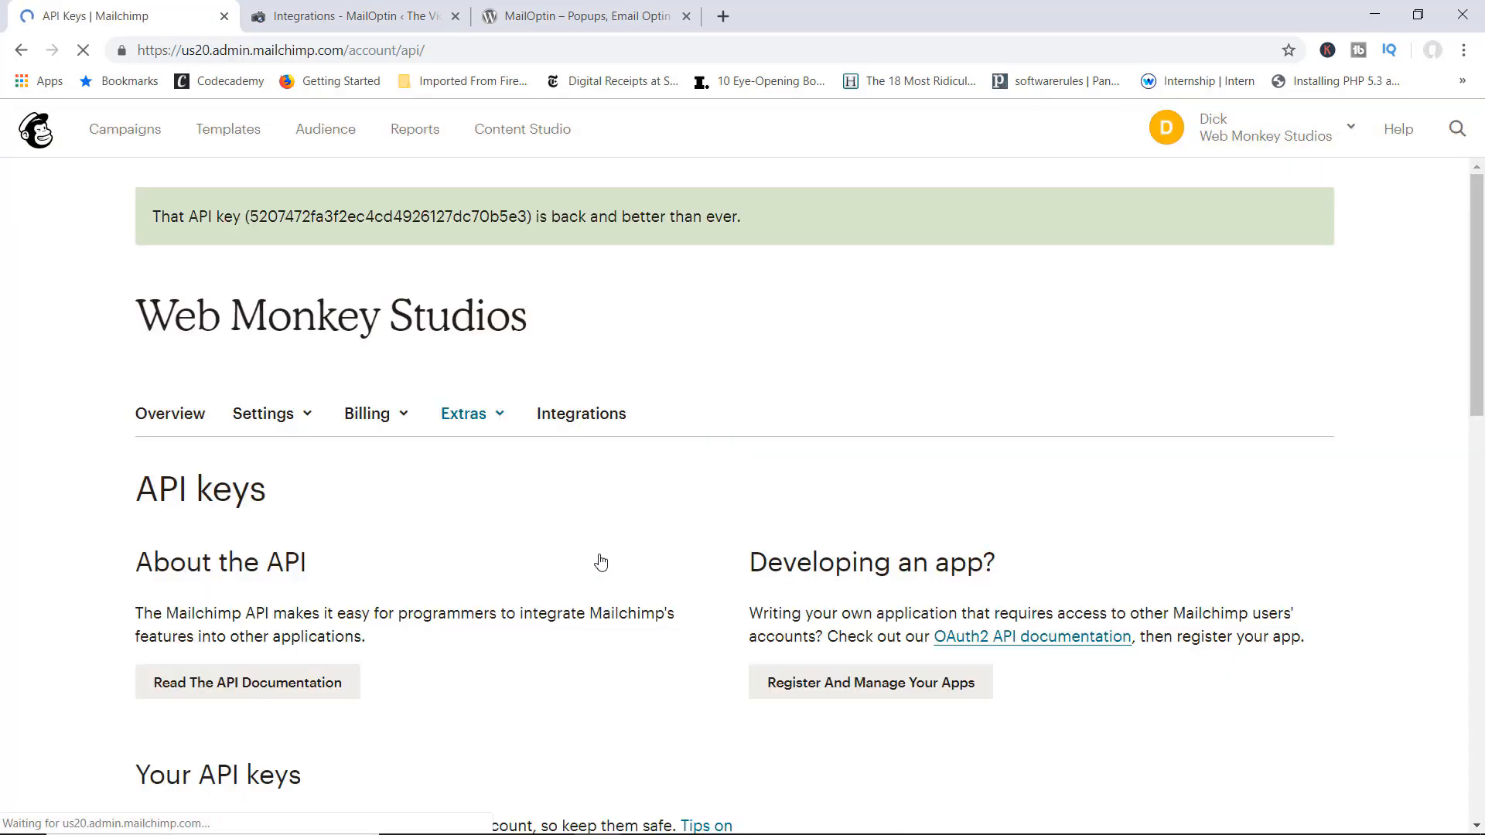
{"action": "scroll", "coordinate": [670, 540], "scroll_direction": "down", "scroll_amount": 5}
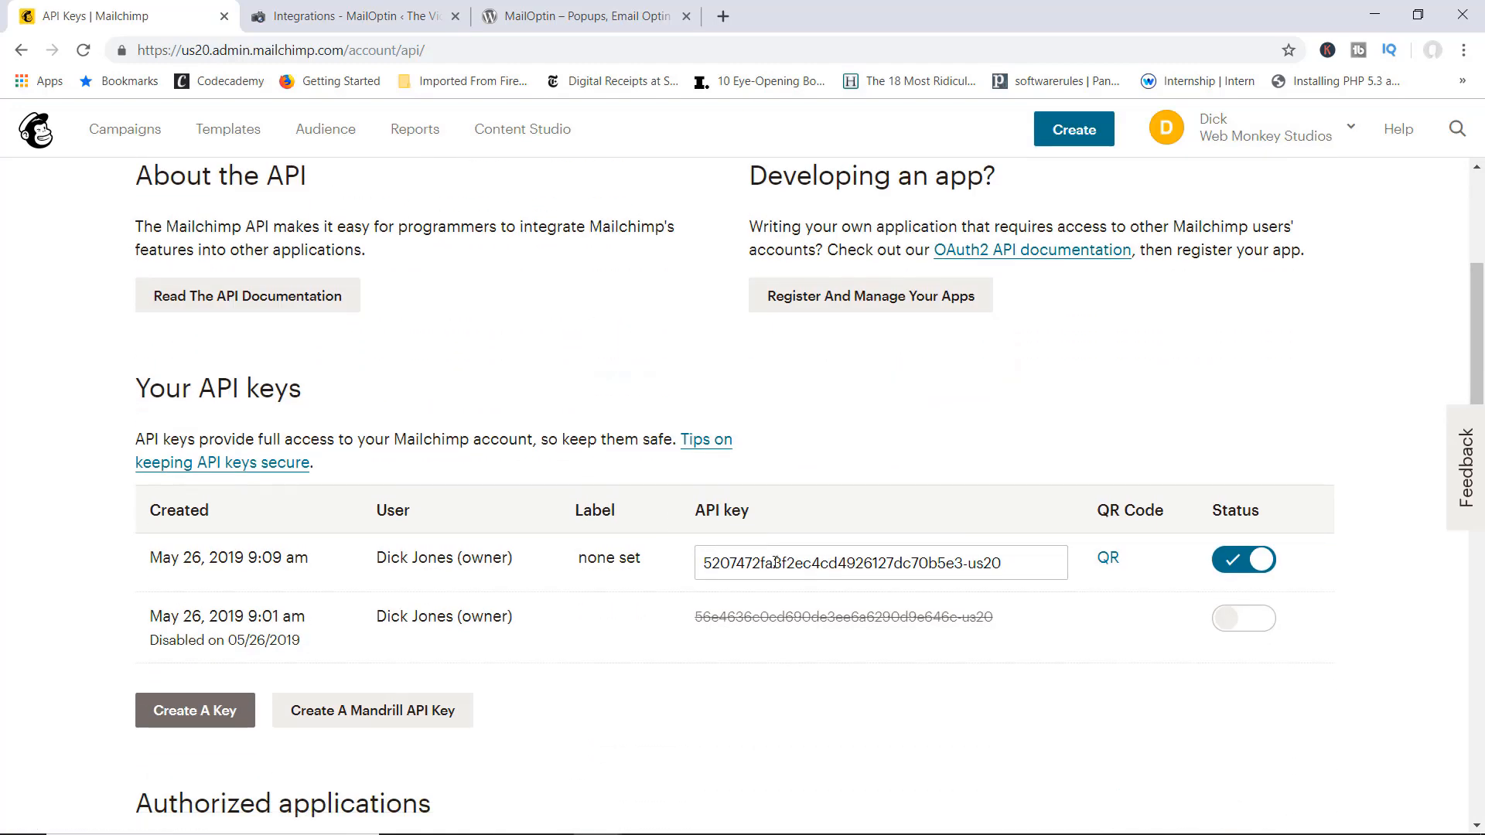
{"action": "right_click", "coordinate": [777, 562]}
{"action": "left_click", "coordinate": [832, 310]}
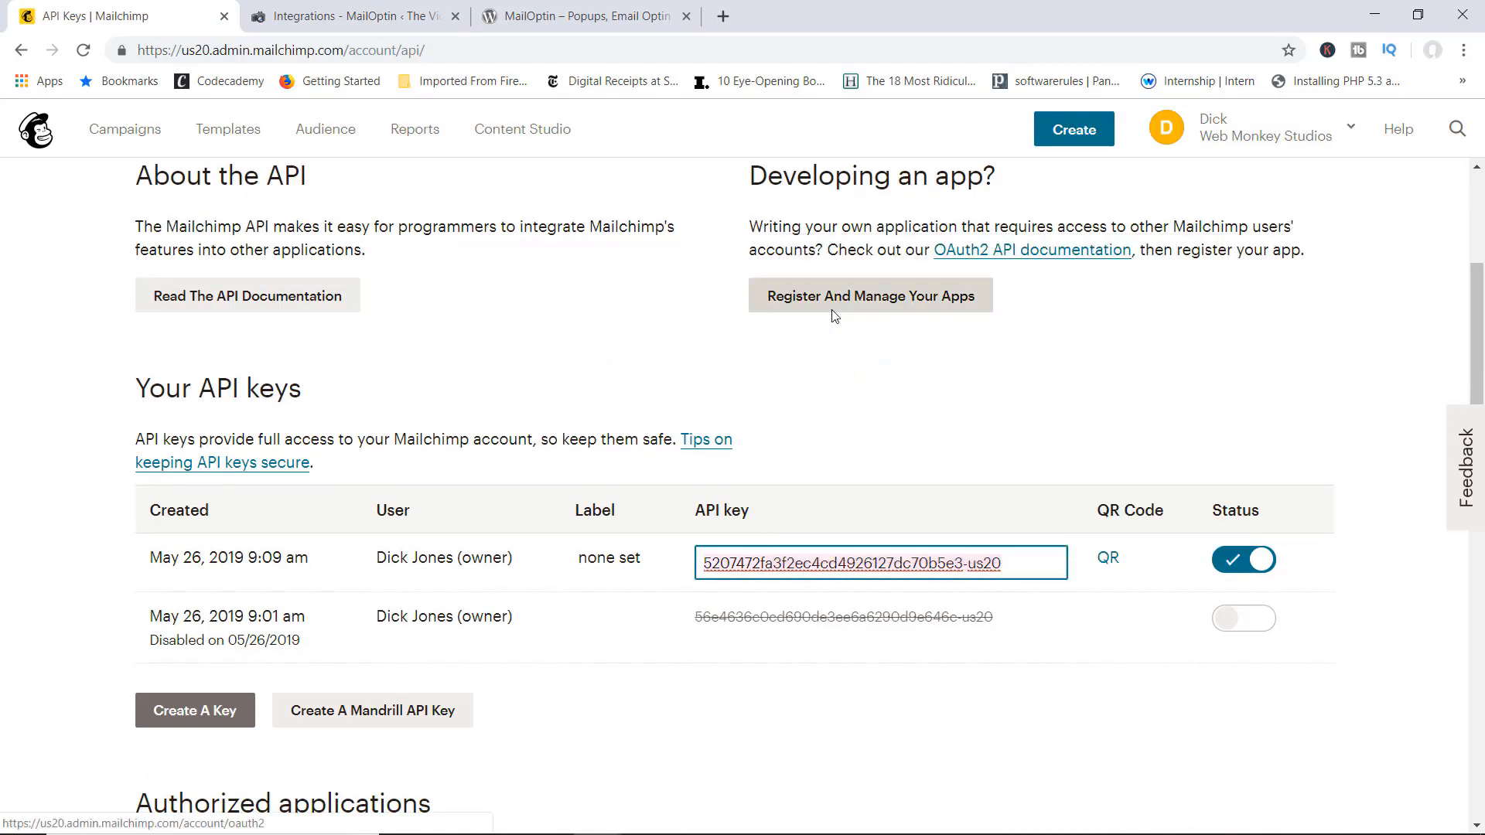
{"action": "left_click", "coordinate": [344, 16]}
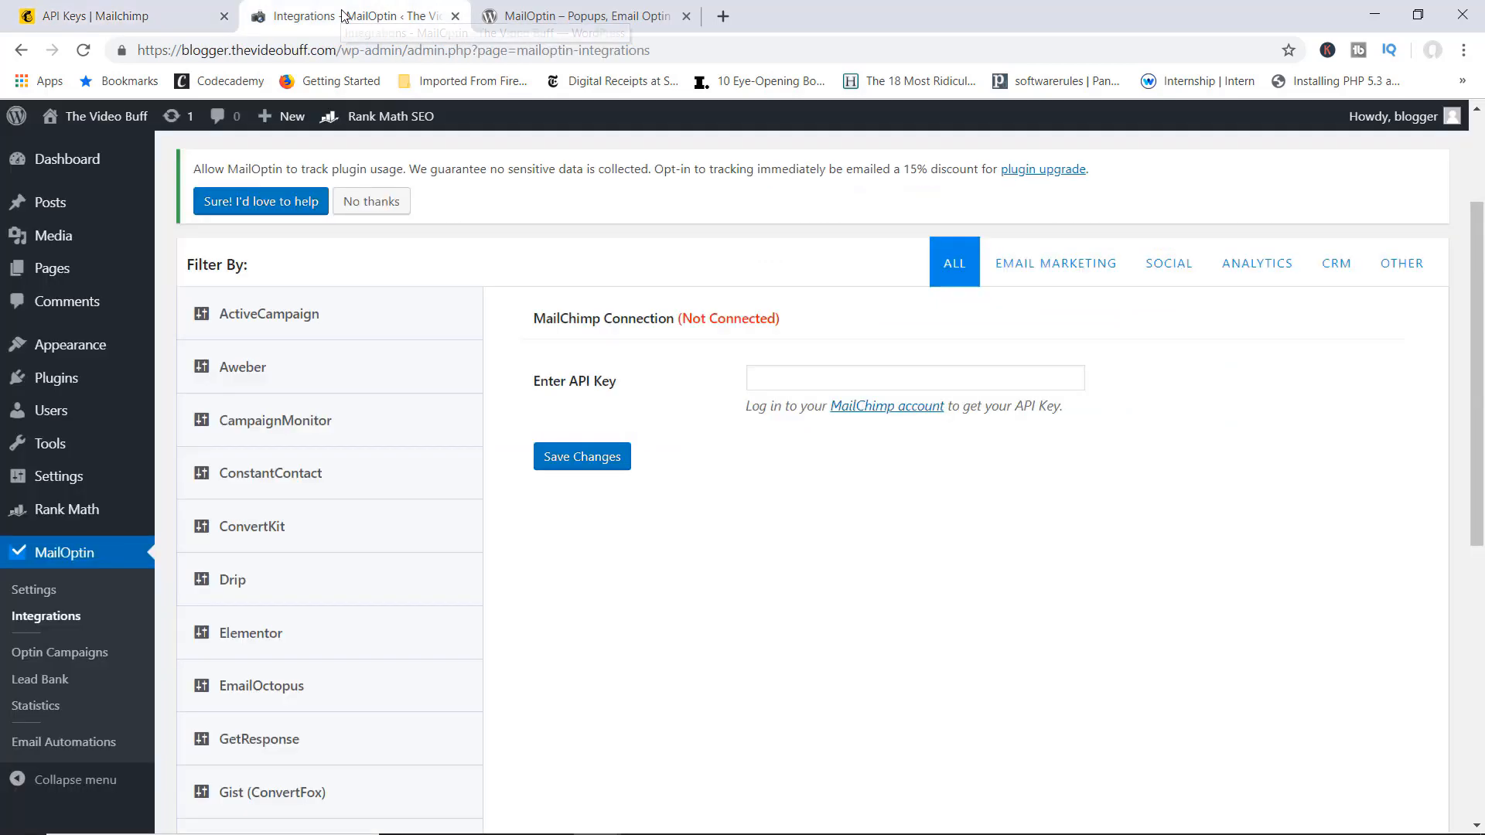
Step: Paste the Mailchimp API key into MailOptin, save it, and go to Optin Campaigns
{"action": "left_click", "coordinate": [779, 376]}
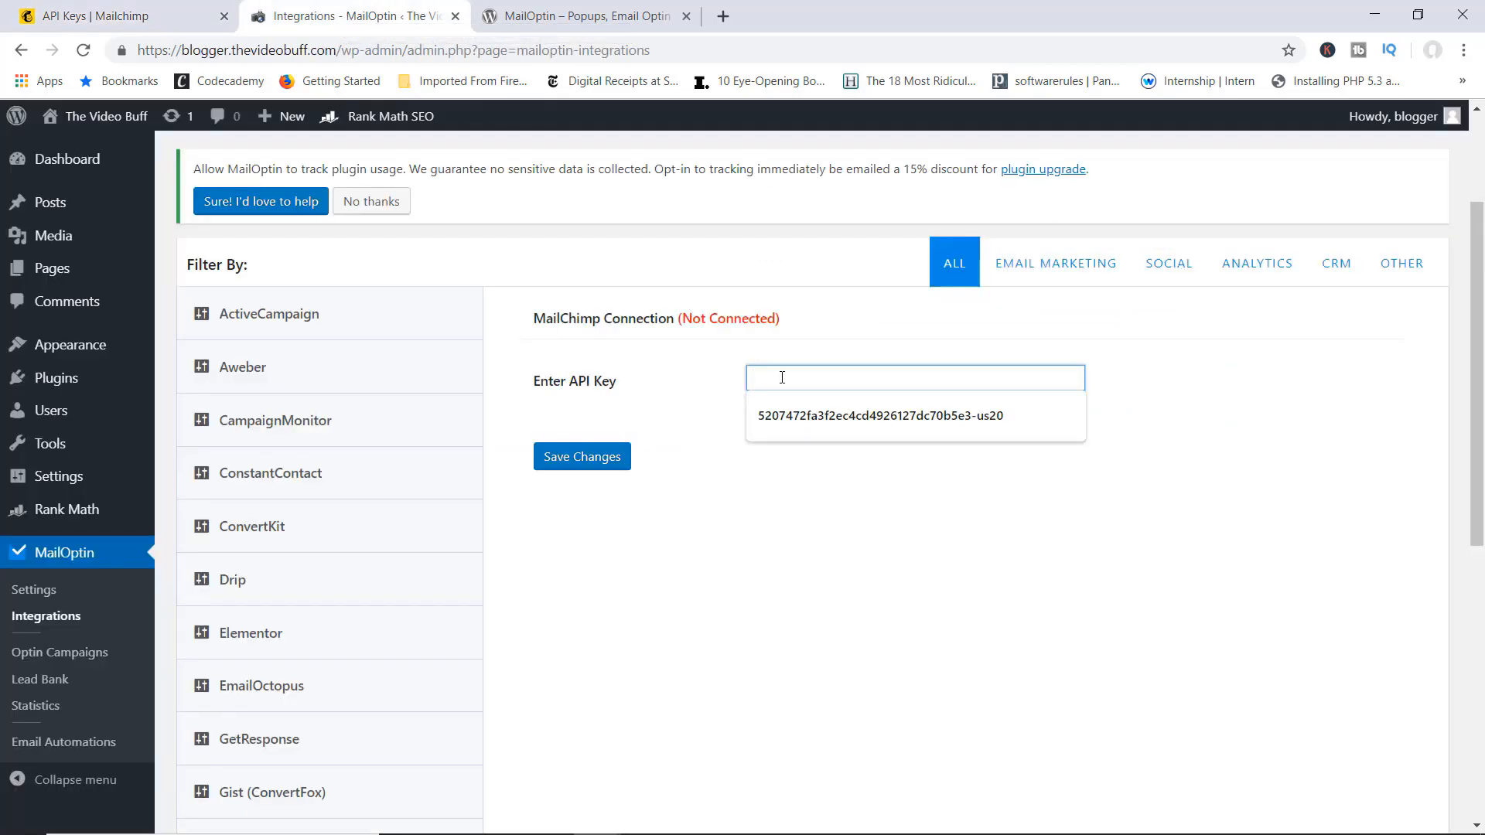
{"action": "key", "text": "ctrl+v"}
{"action": "left_click", "coordinate": [590, 453]}
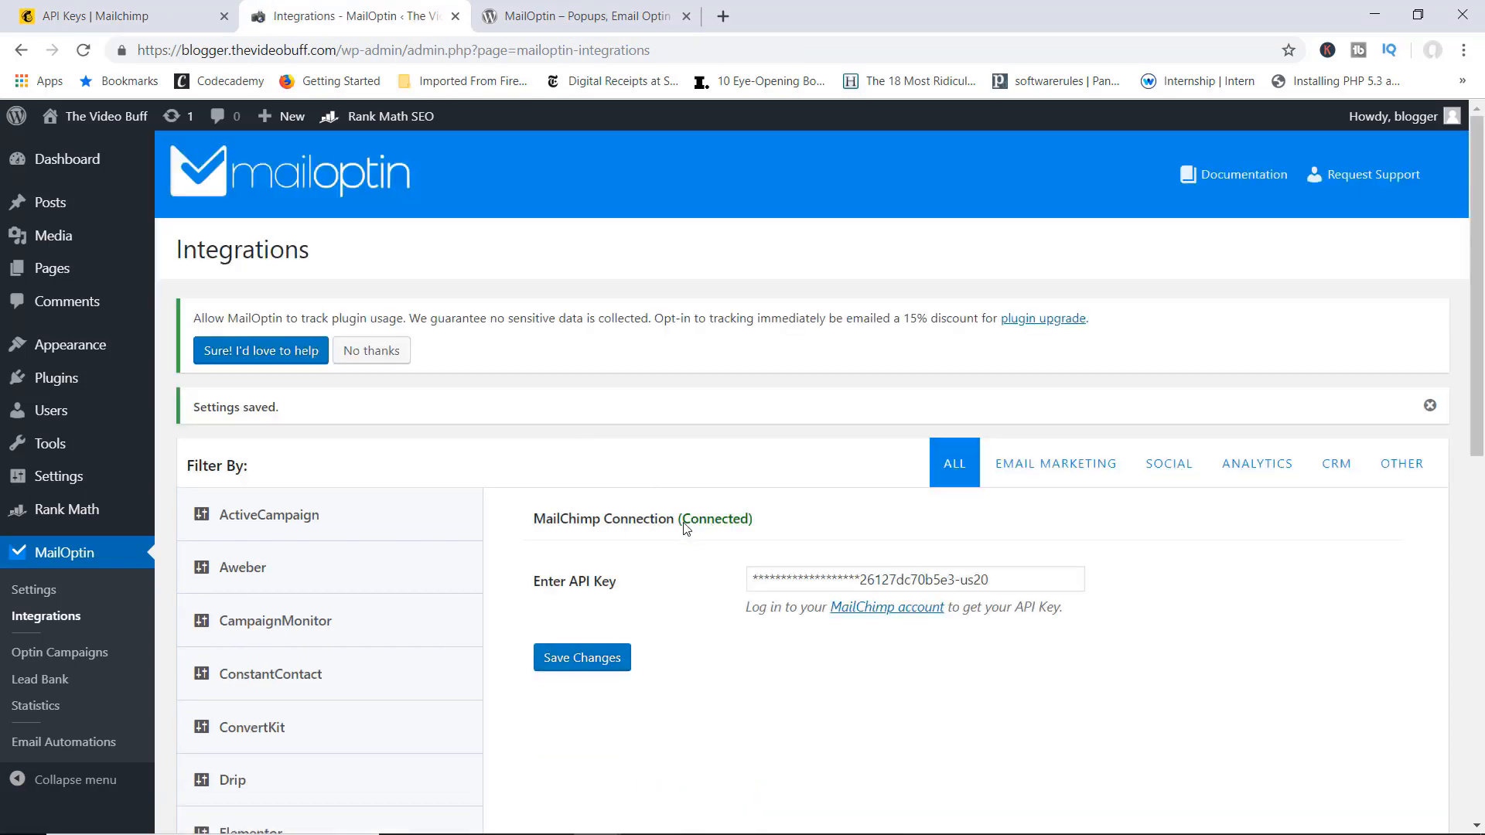
{"action": "scroll", "coordinate": [690, 410], "scroll_direction": "down", "scroll_amount": 1}
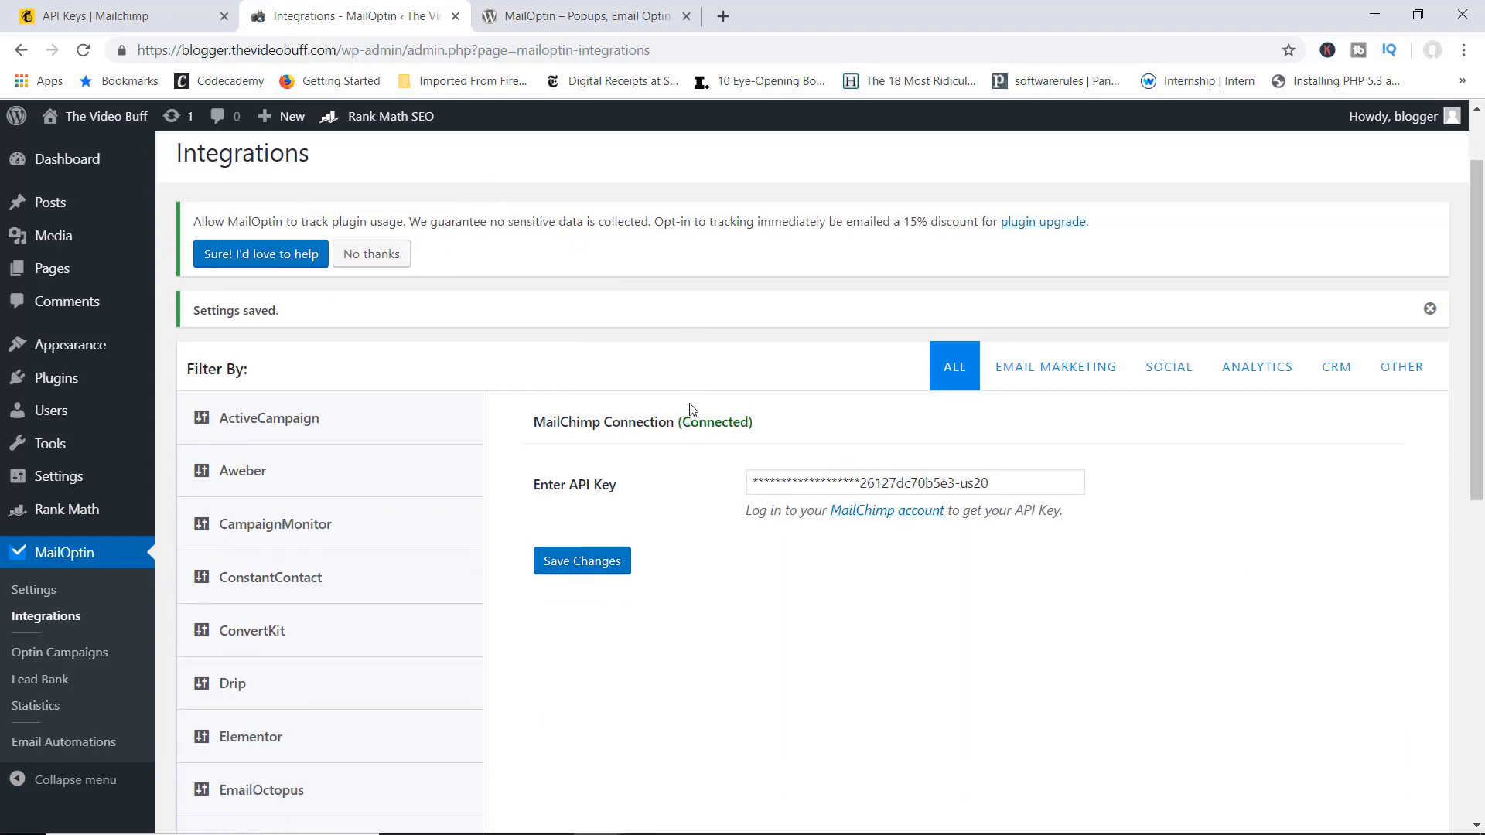
{"action": "scroll", "coordinate": [690, 410], "scroll_direction": "down", "scroll_amount": 1}
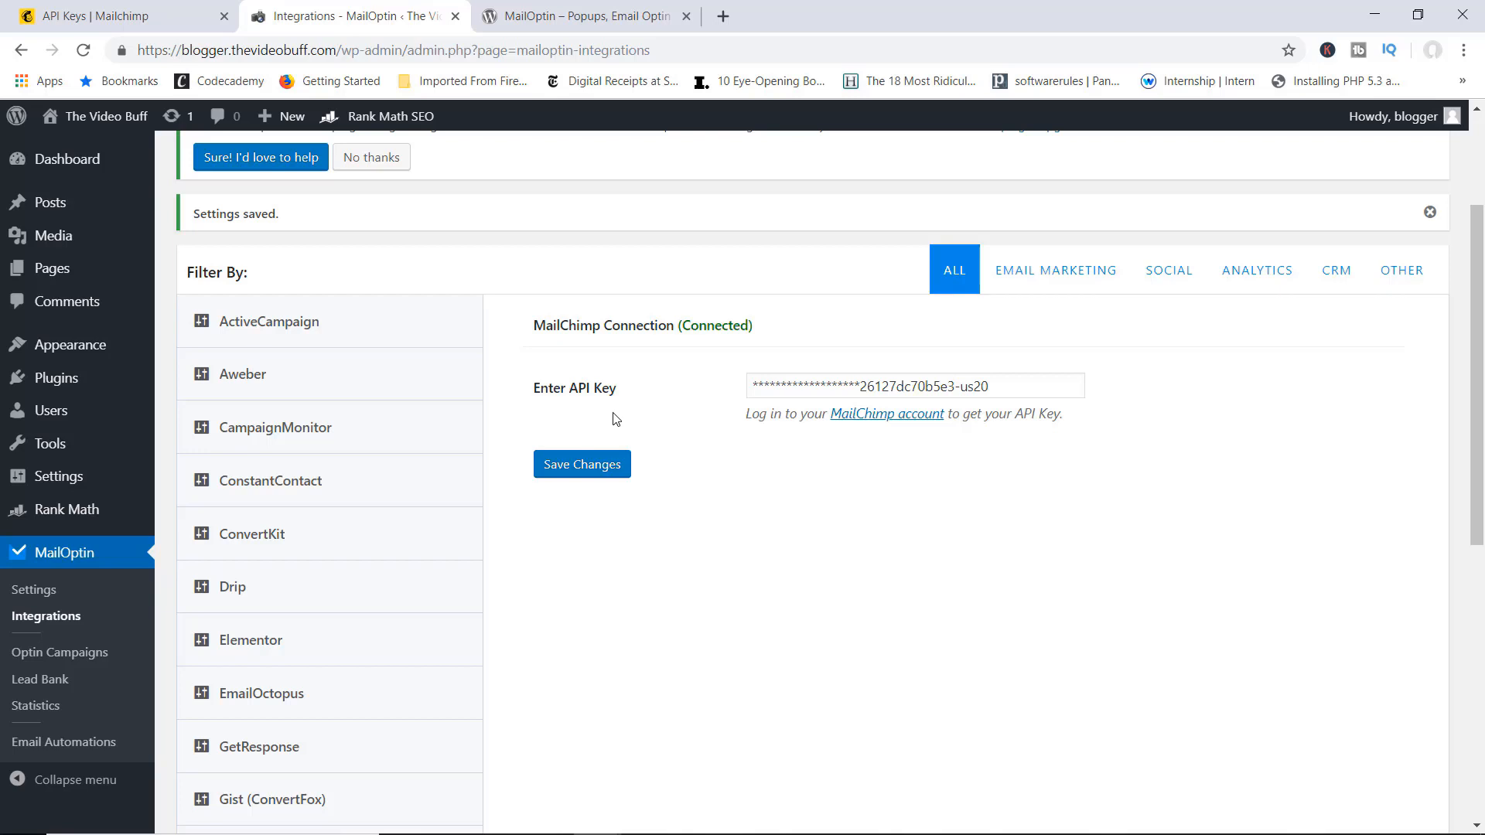
{"action": "left_click", "coordinate": [72, 654]}
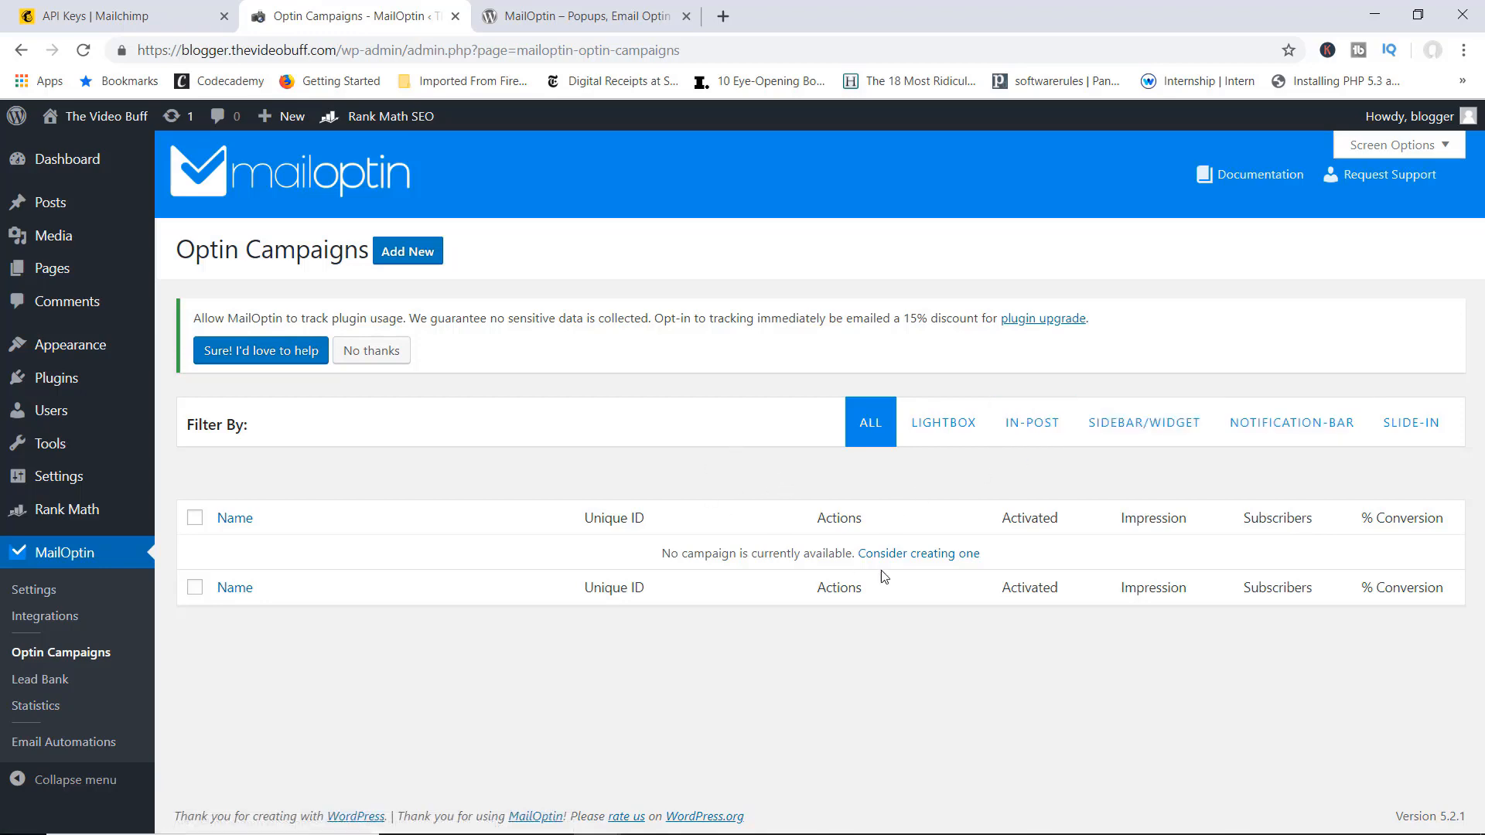
Step: Start a new In-Post optin campaign titled 'Optin Form for Posts'
{"action": "left_click", "coordinate": [910, 555]}
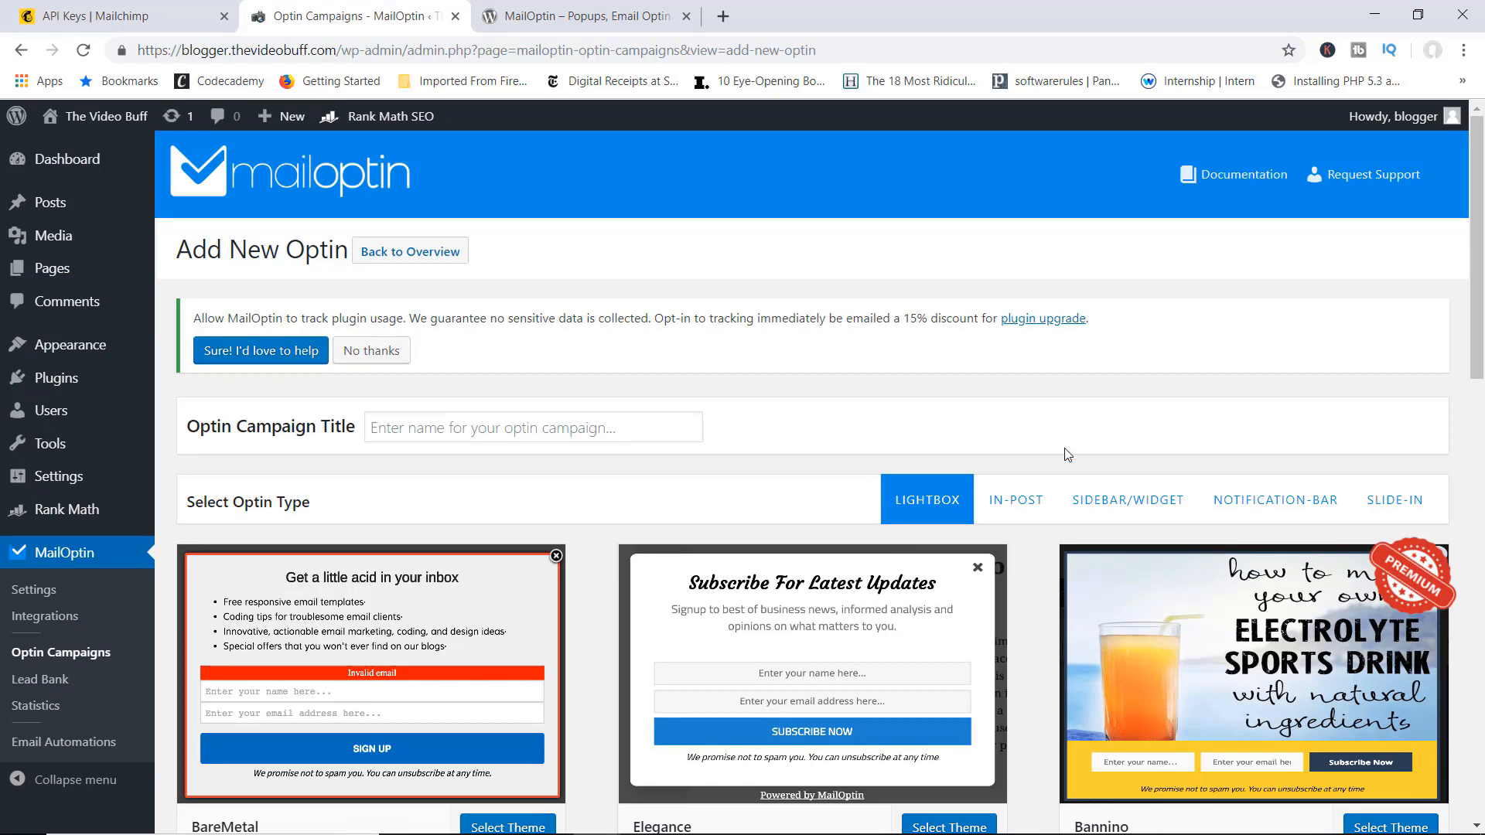
{"action": "left_click_drag", "start_coordinate": [1475, 289], "coordinate": [1460, 365]}
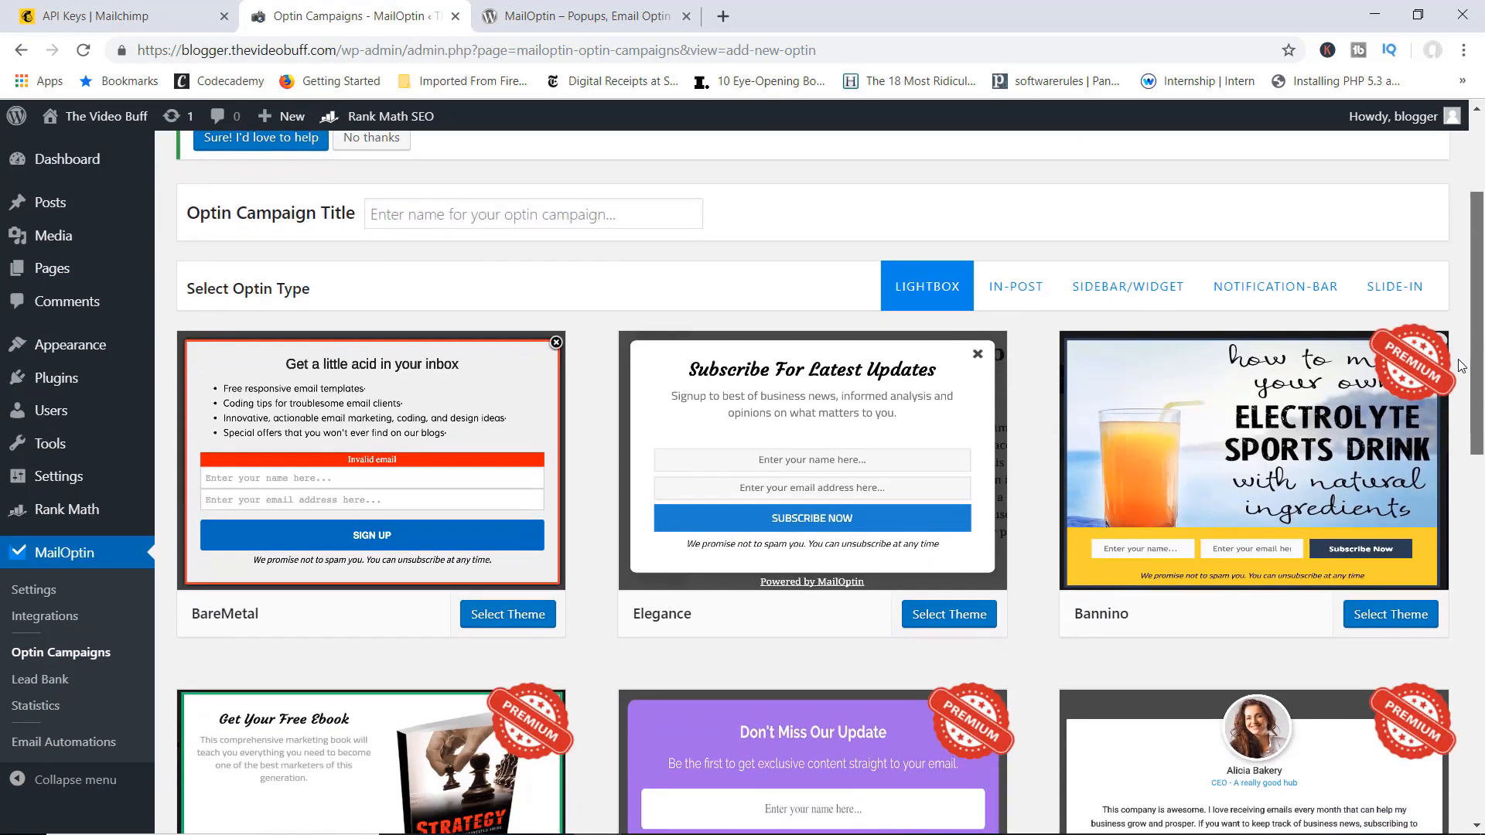
{"action": "left_click", "coordinate": [1023, 289]}
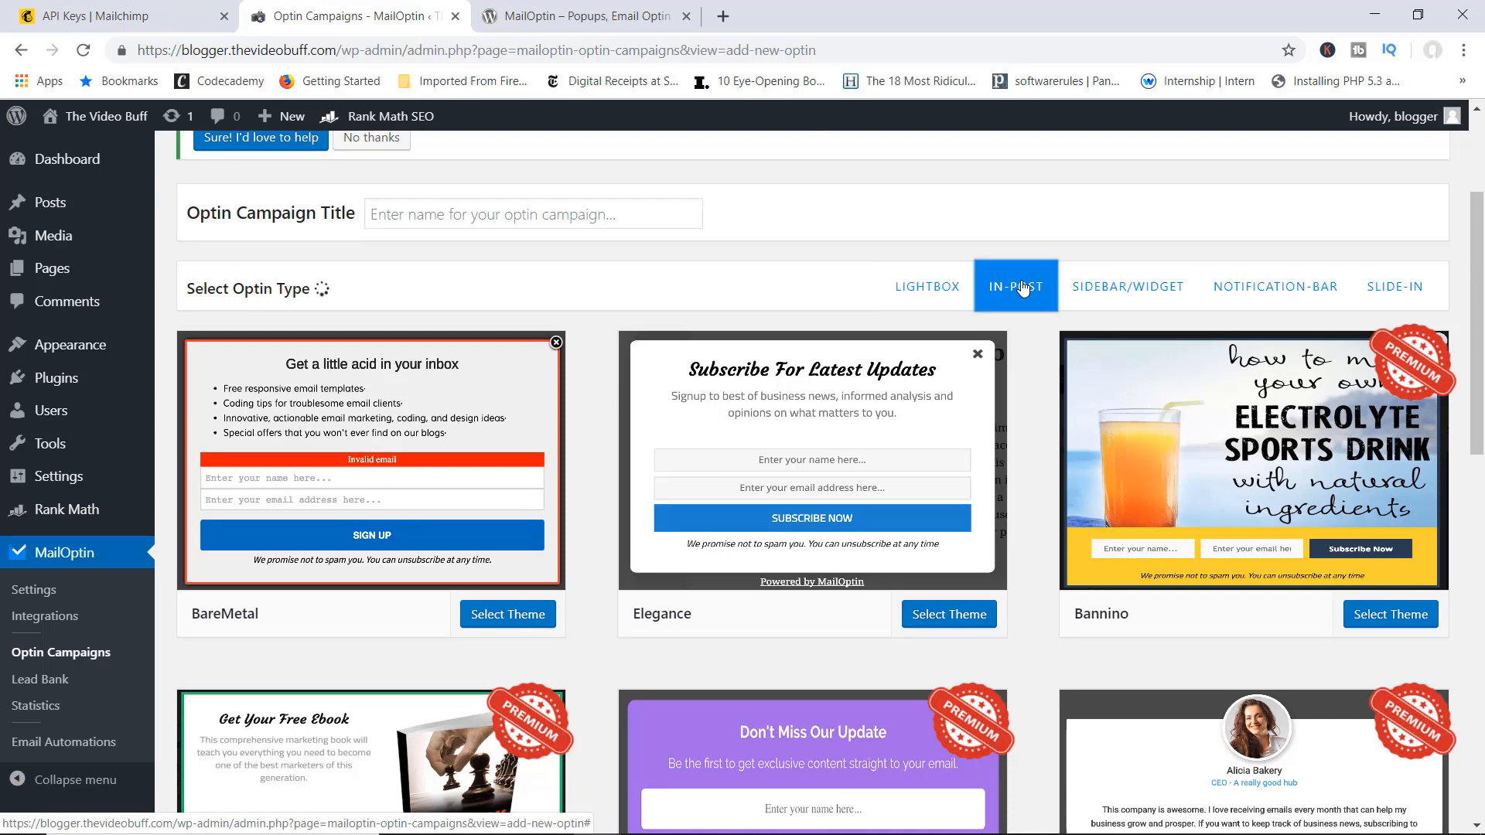
{"action": "left_click", "coordinate": [474, 205]}
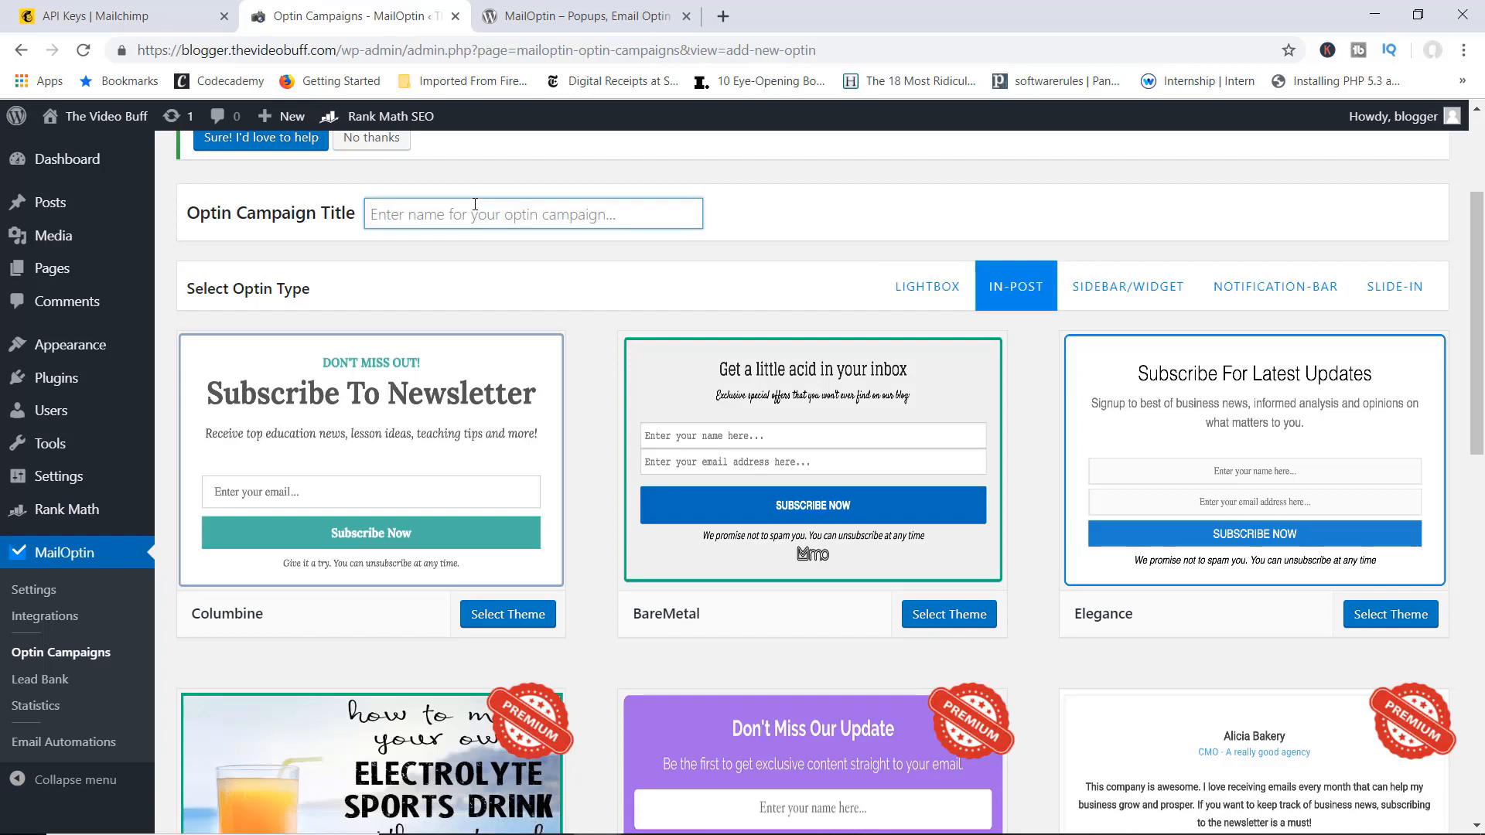
{"action": "type", "text": "O"}
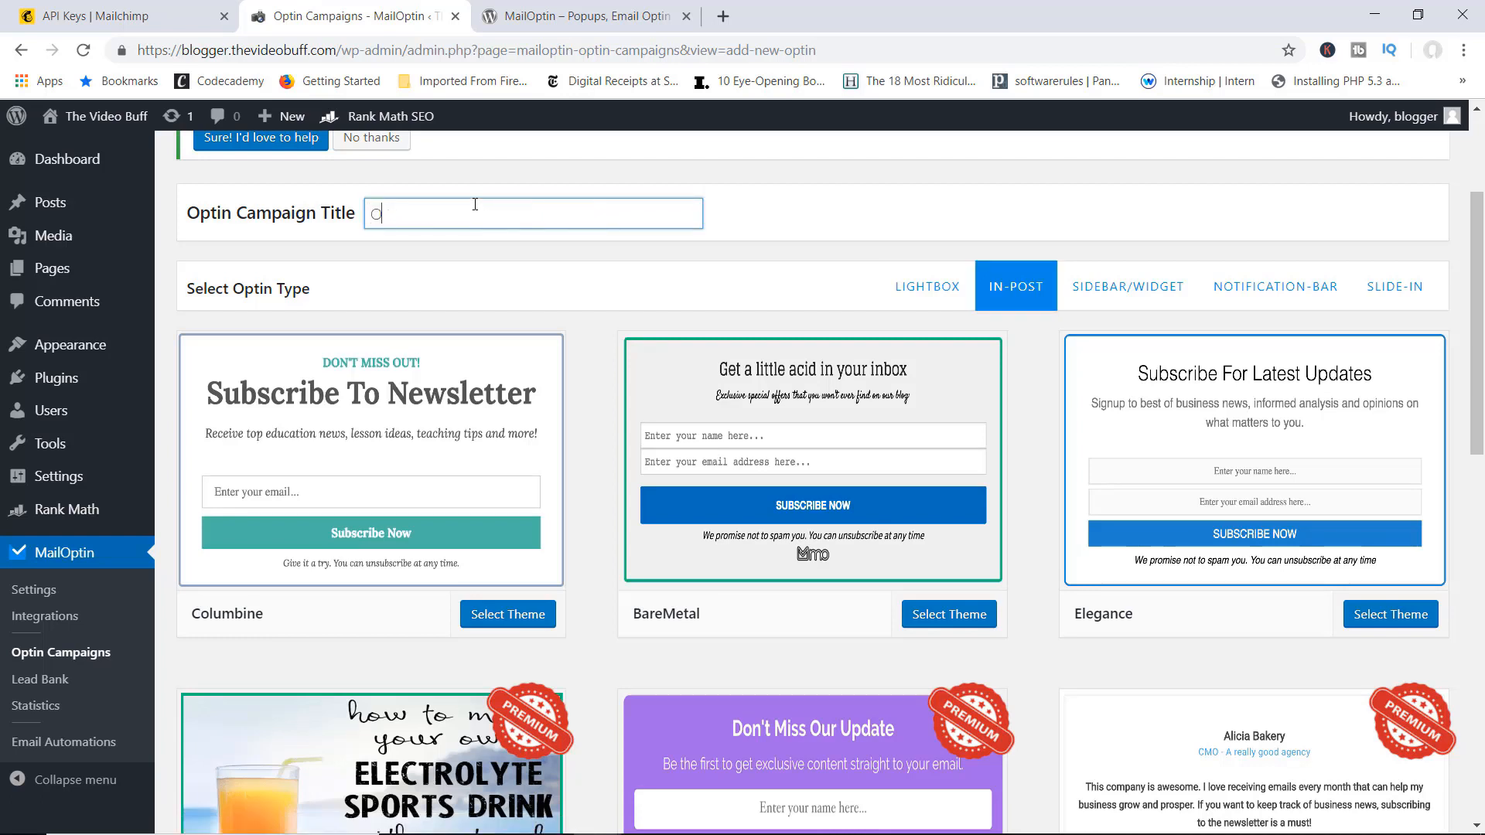
{"action": "type", "text": "pto"}
{"action": "type", "text": "n "}
{"action": "type", "text": "Form for Pos"}
{"action": "type", "text": "ts"}
Step: Select the Columbine theme to create the campaign
{"action": "scroll", "coordinate": [543, 367], "scroll_direction": "down", "scroll_amount": 1}
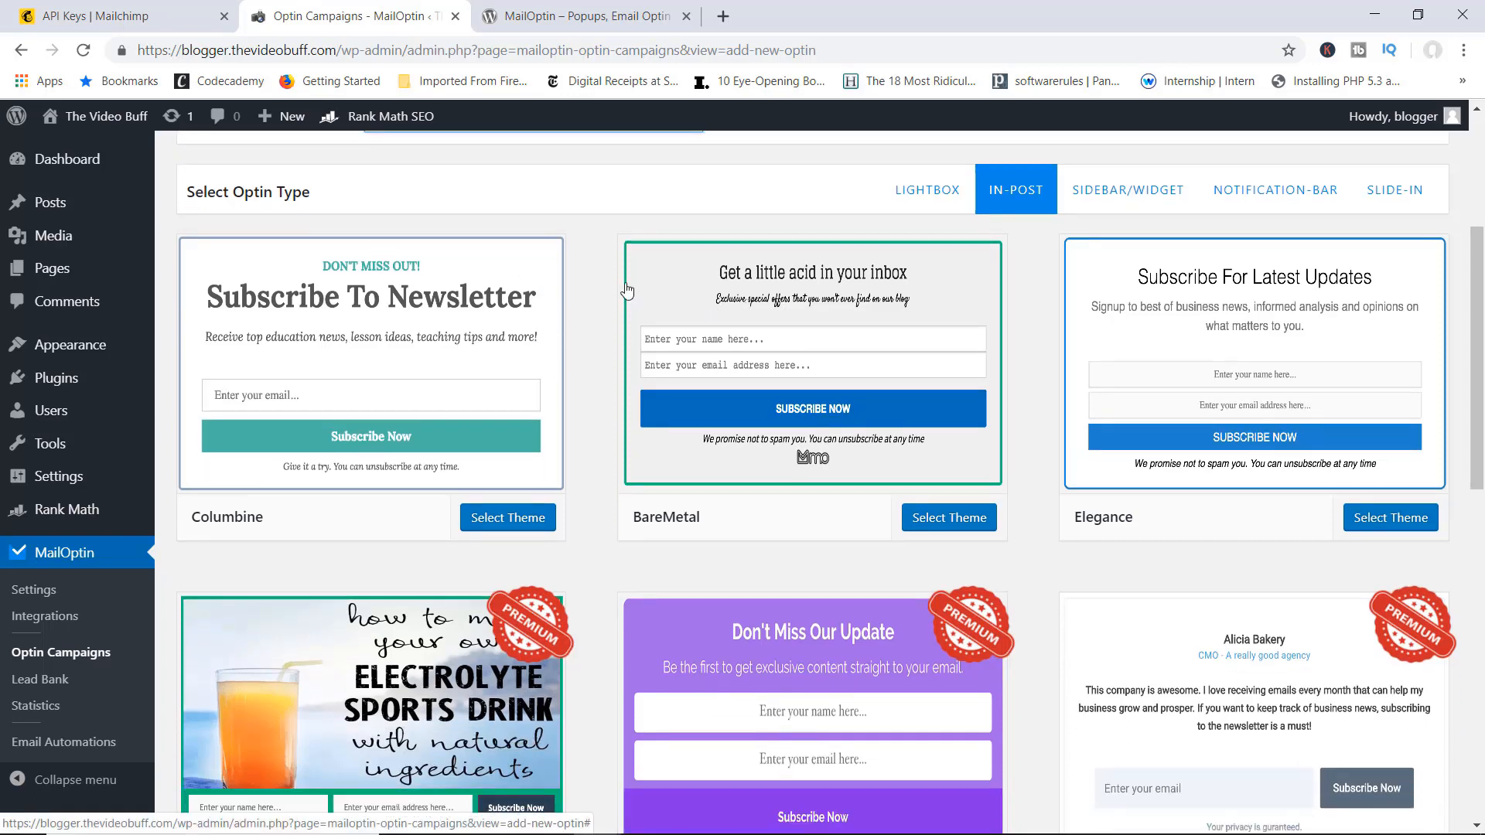
{"action": "scroll", "coordinate": [626, 290], "scroll_direction": "up", "scroll_amount": 2}
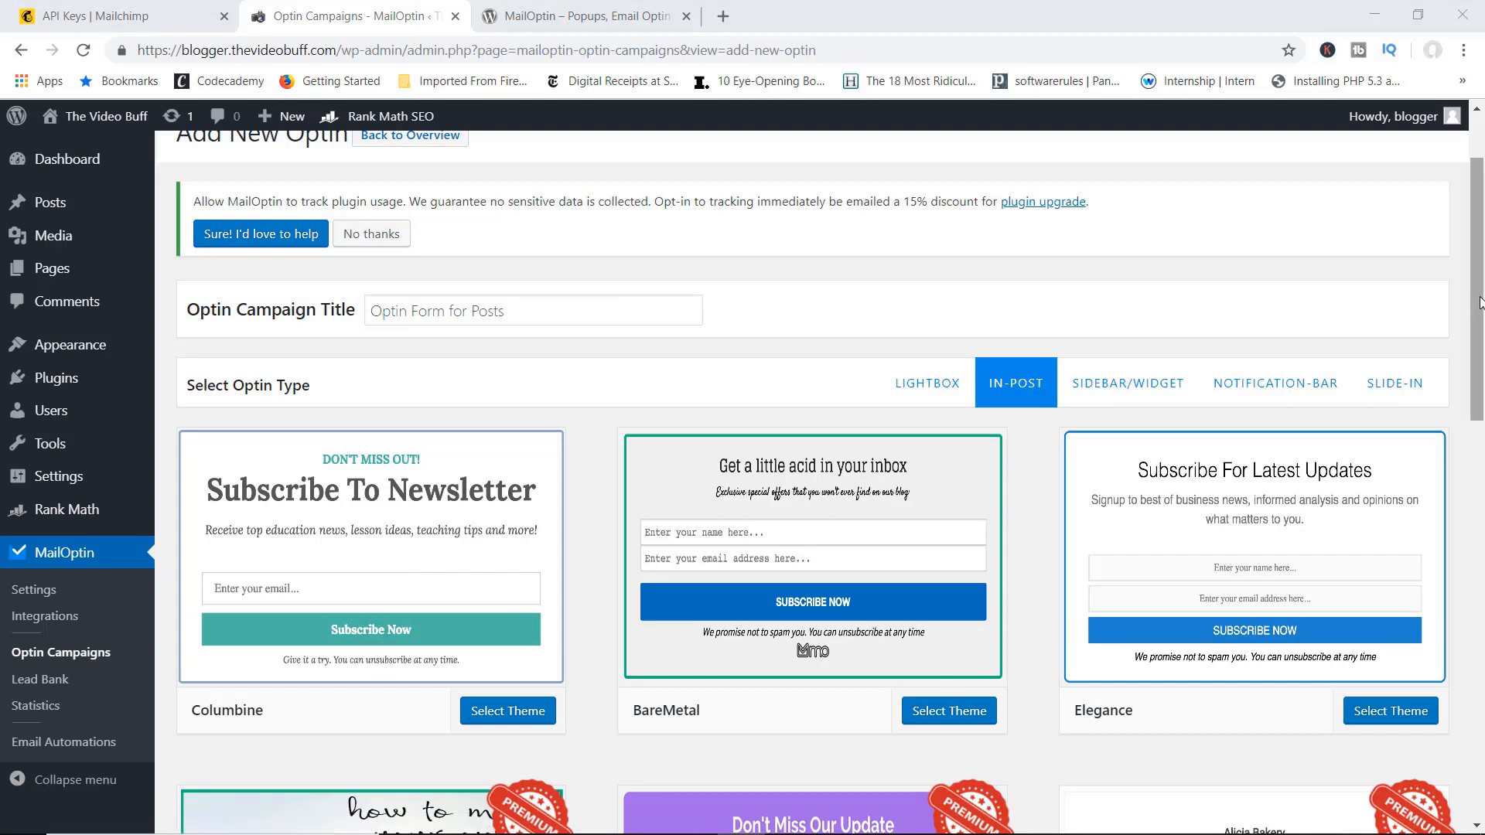
{"action": "scroll", "coordinate": [1455, 475], "scroll_direction": "down", "scroll_amount": 6}
{"action": "scroll", "coordinate": [1448, 495], "scroll_direction": "down", "scroll_amount": 2}
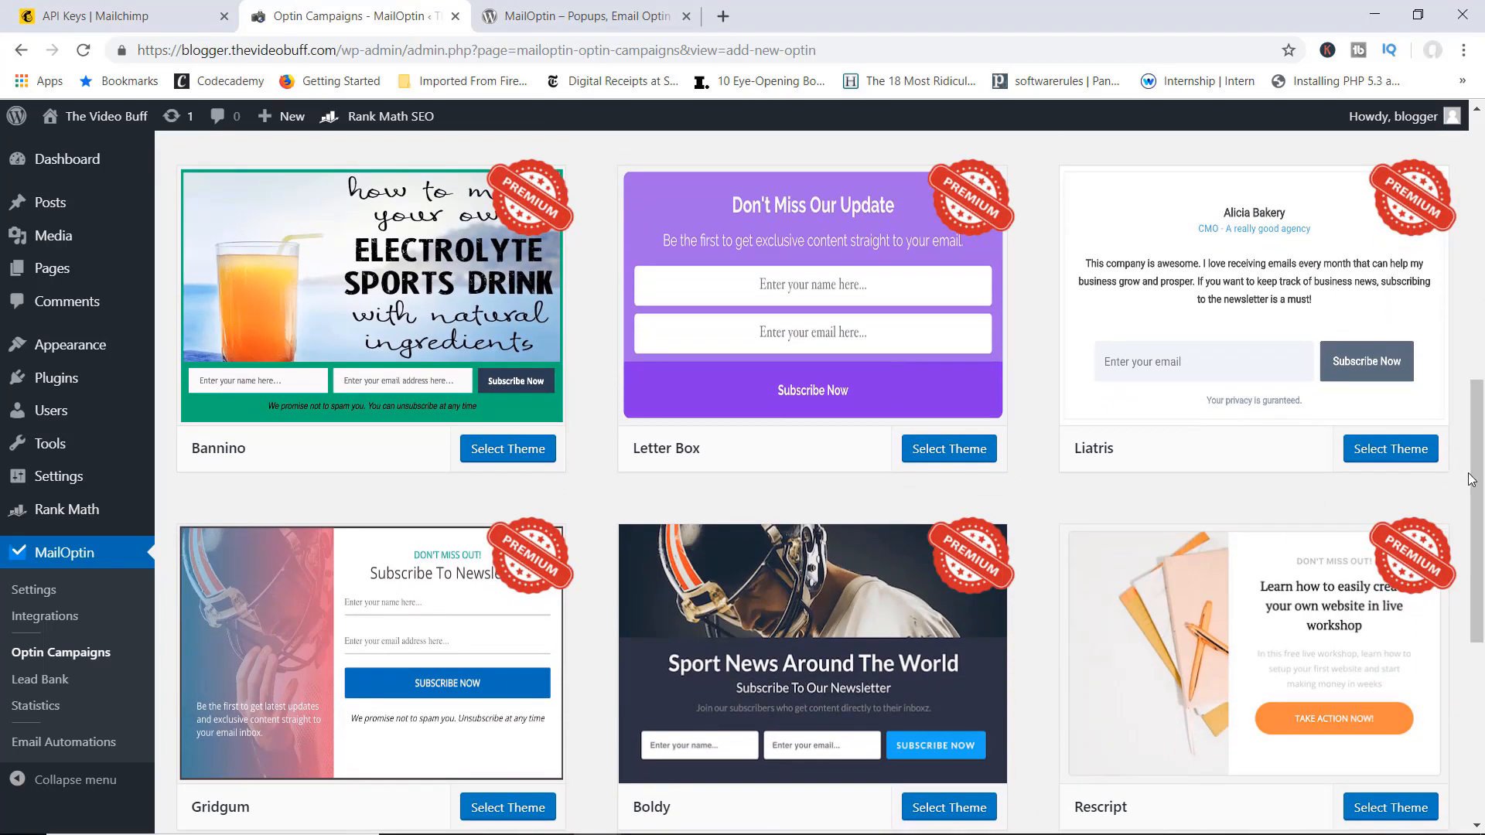
{"action": "left_click_drag", "start_coordinate": [1471, 478], "coordinate": [1471, 304]}
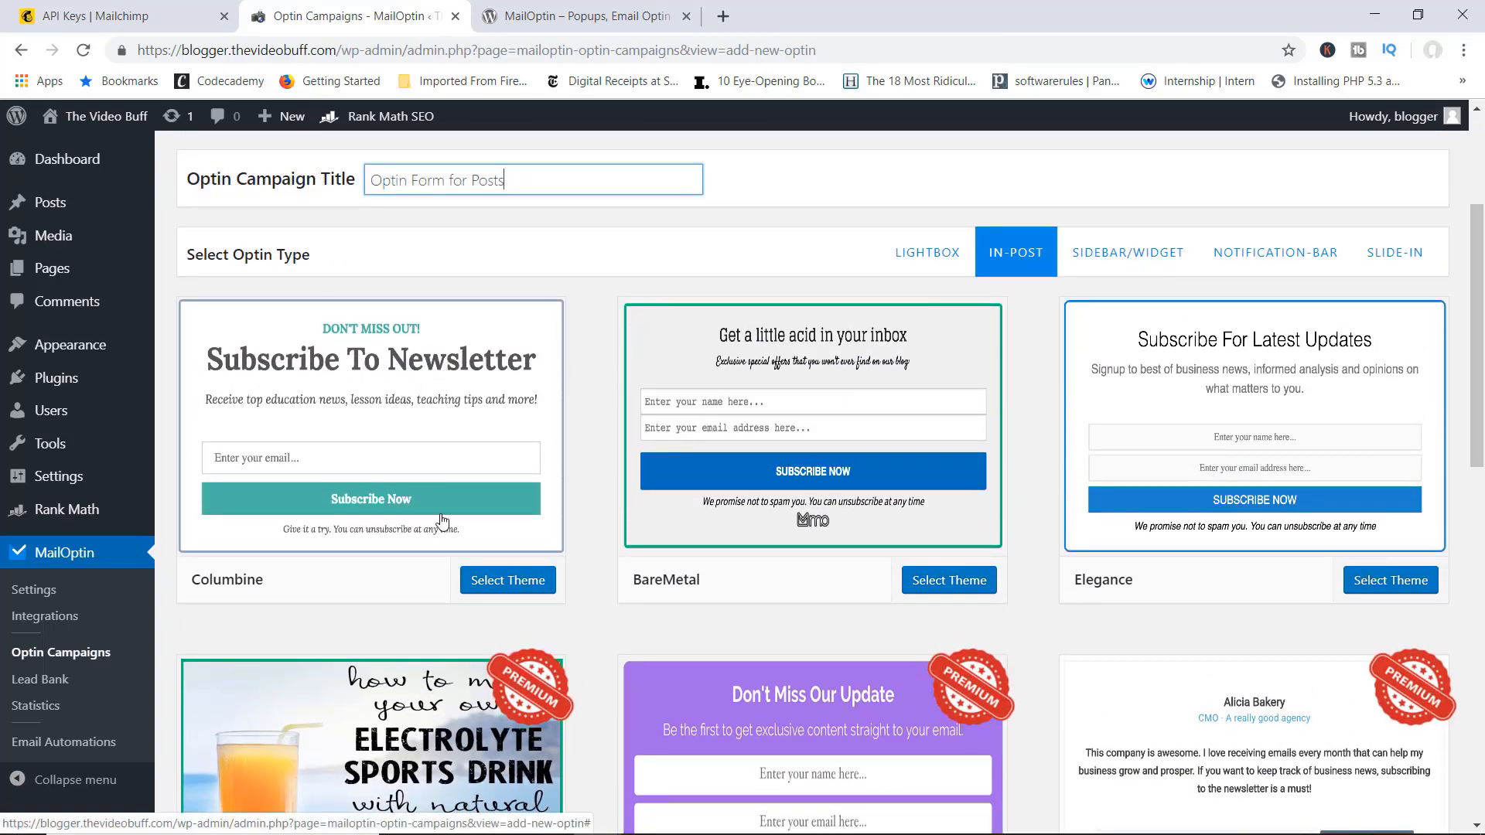
{"action": "left_click", "coordinate": [510, 586]}
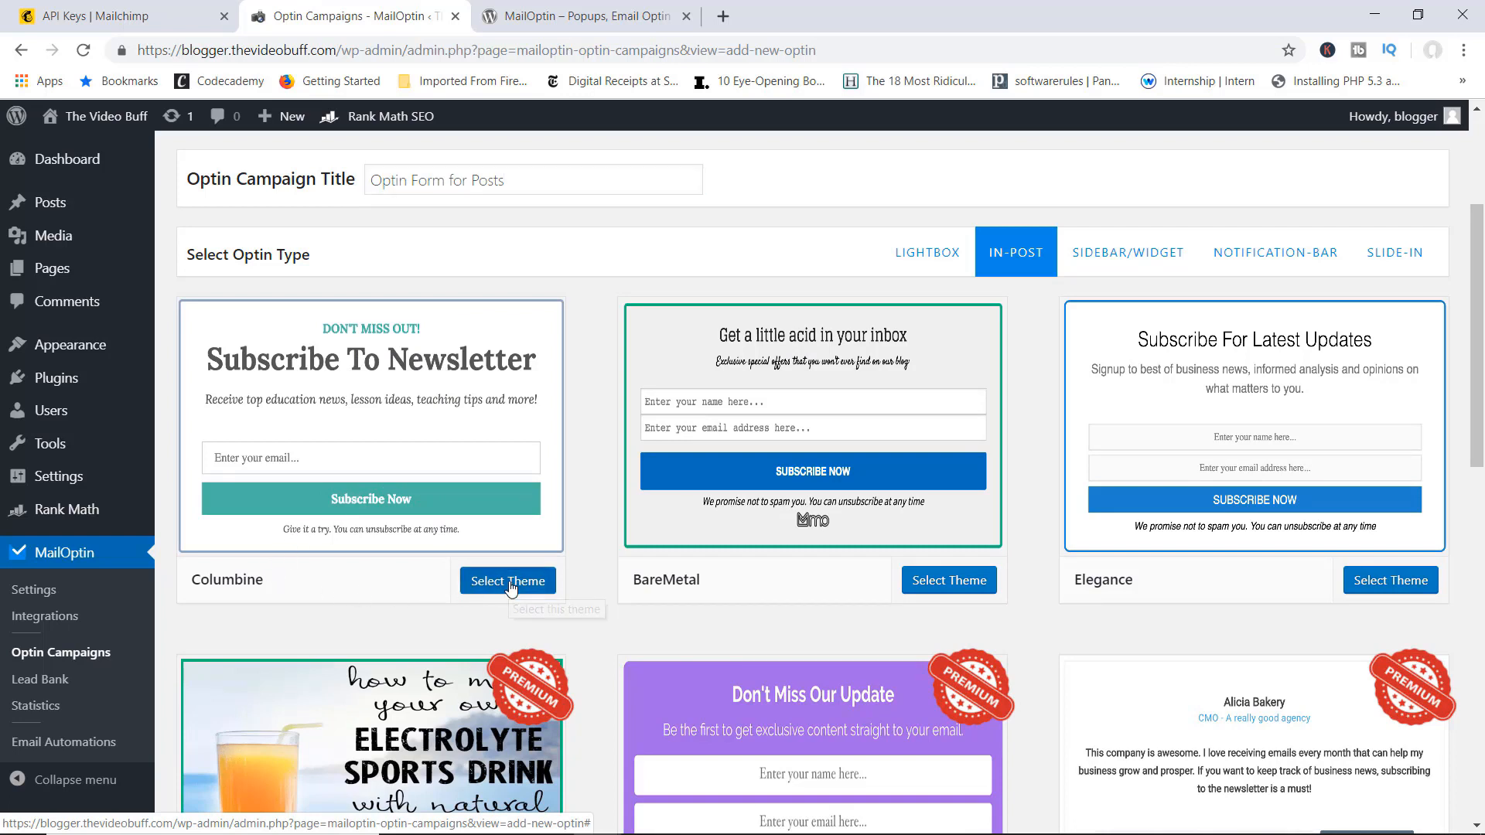
{"action": "left_click", "coordinate": [510, 586]}
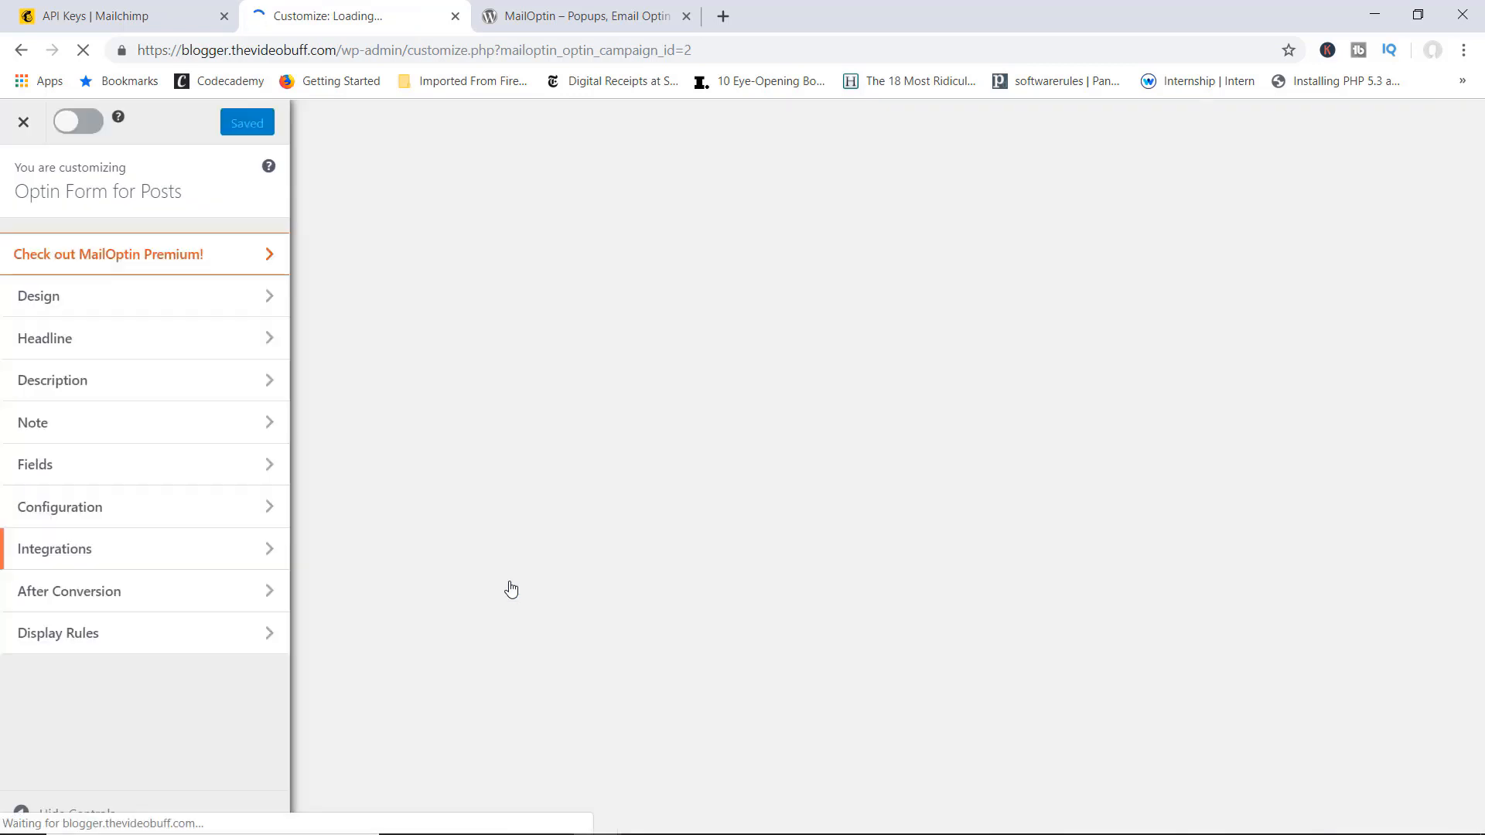
Step: In the Columbine optin's Headline settings, insert 'Our Movie' so it reads 'Subscribe To Our Movie Newsletter'
{"action": "left_click", "coordinate": [242, 307]}
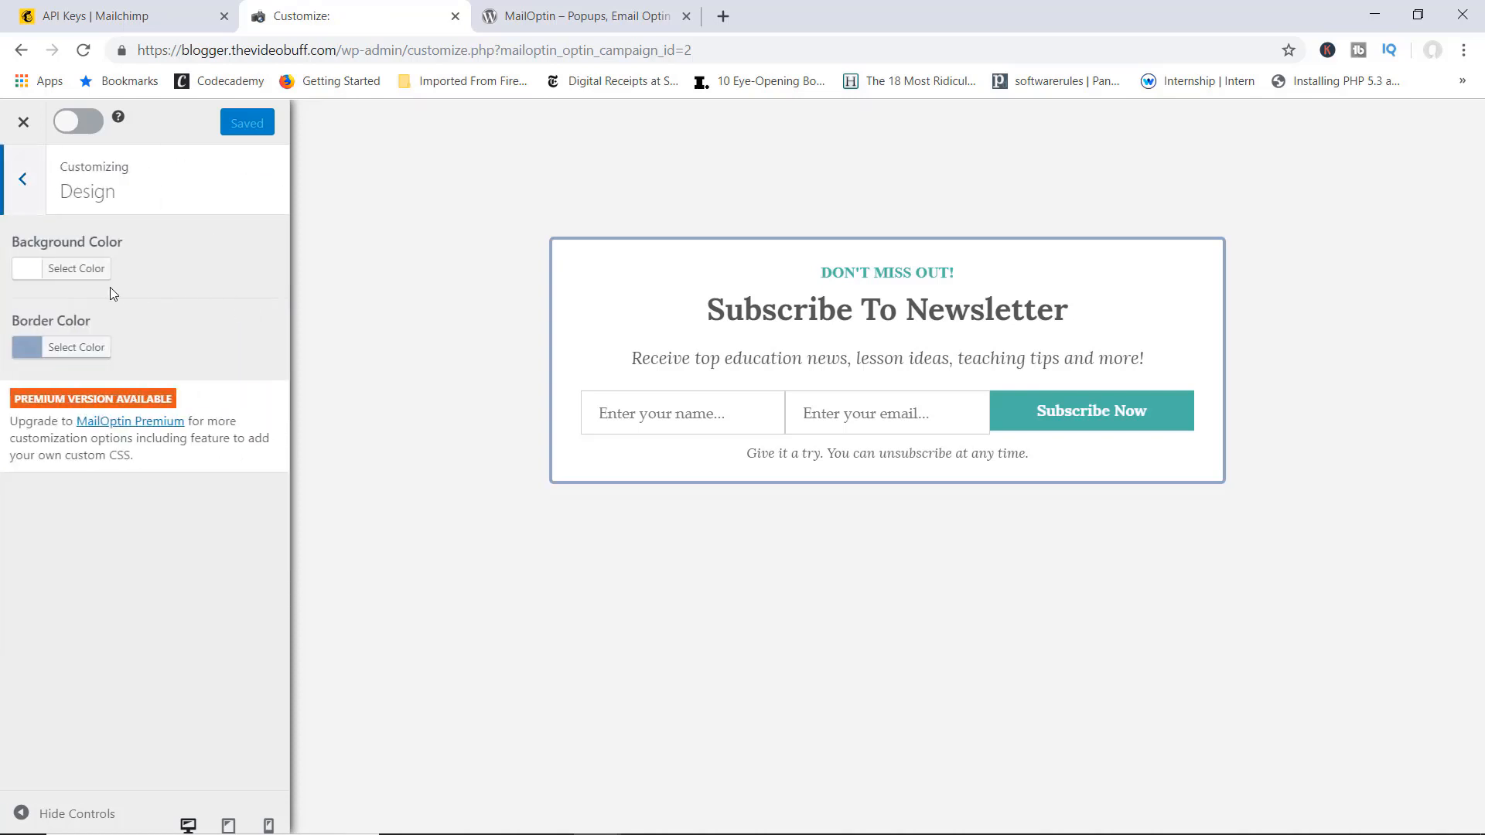
{"action": "left_click", "coordinate": [23, 184]}
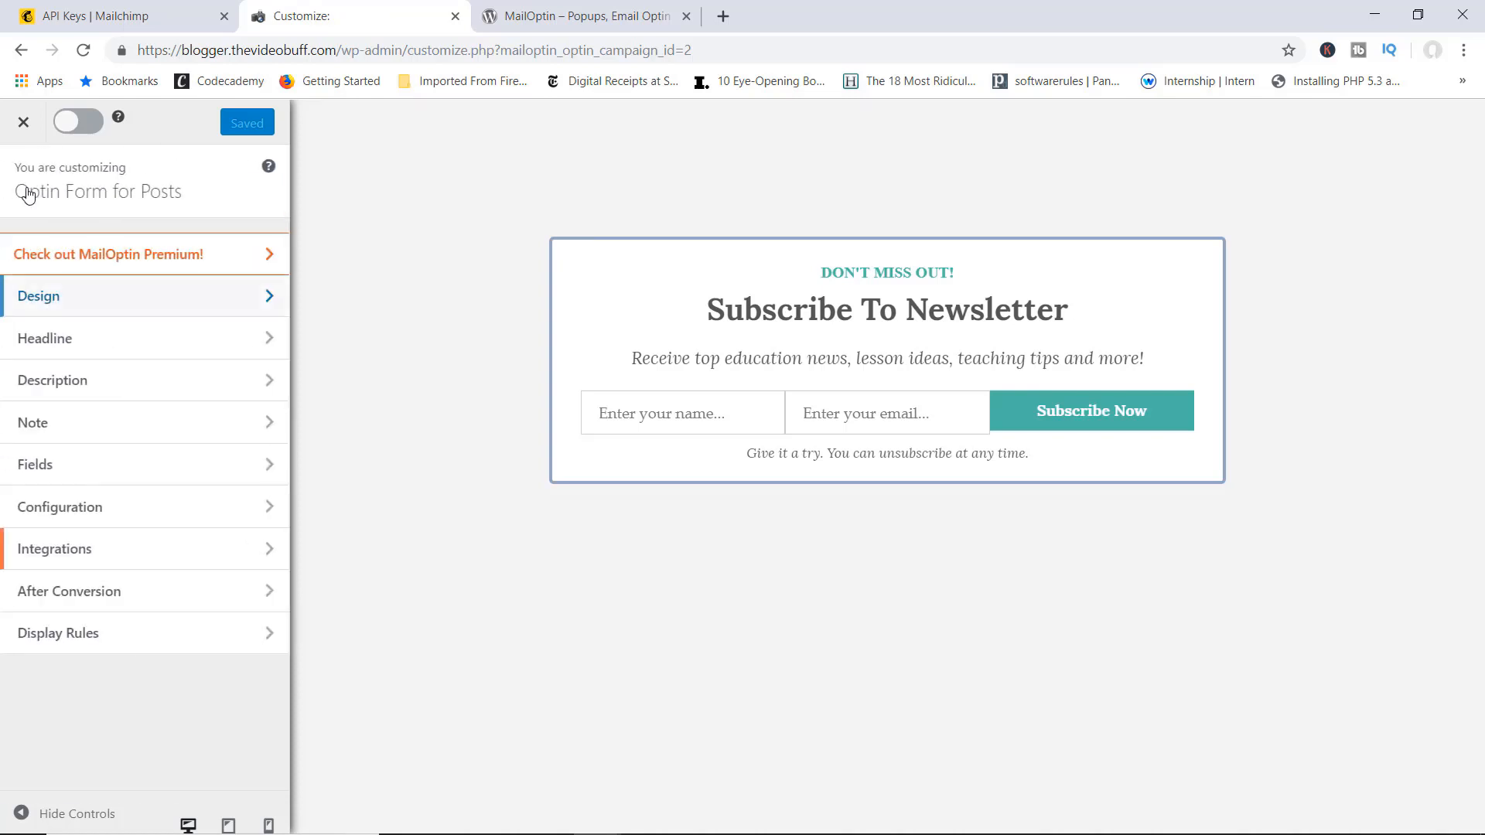
{"action": "left_click", "coordinate": [106, 352]}
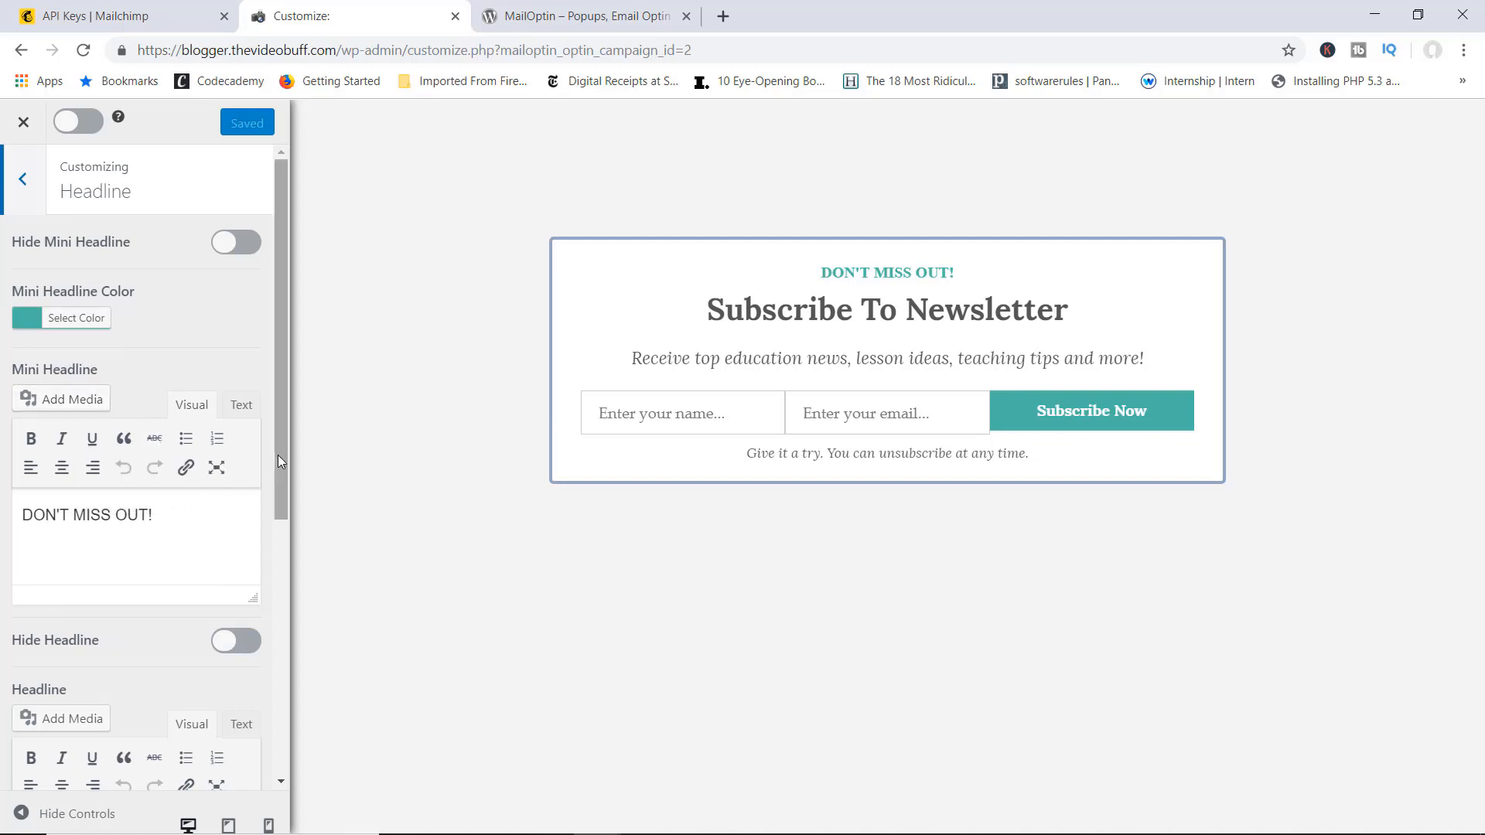
{"action": "left_click_drag", "start_coordinate": [277, 454], "coordinate": [248, 600]}
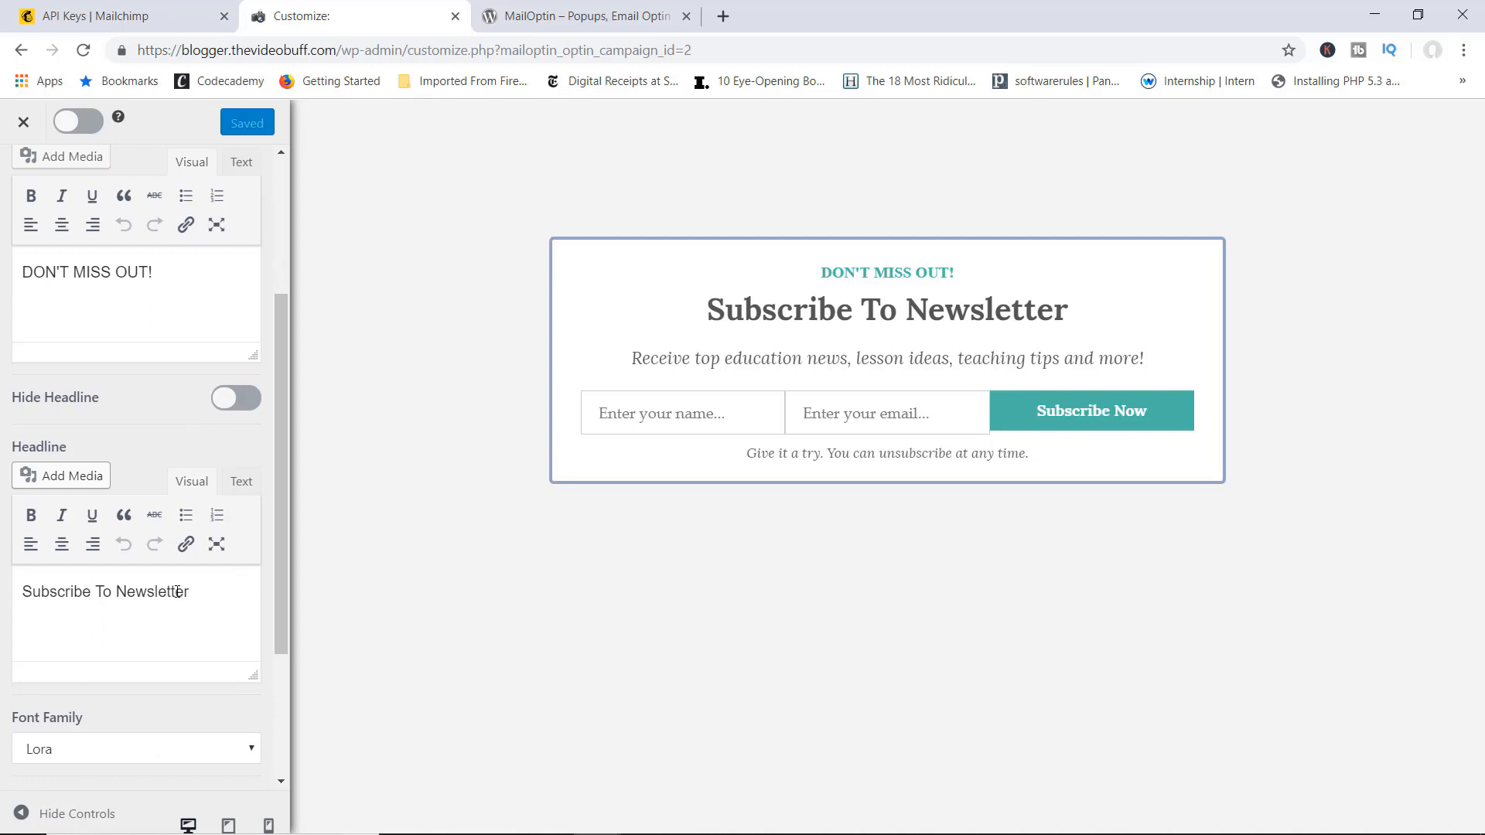
{"action": "left_click", "coordinate": [120, 590]}
{"action": "type", "text": "M"}
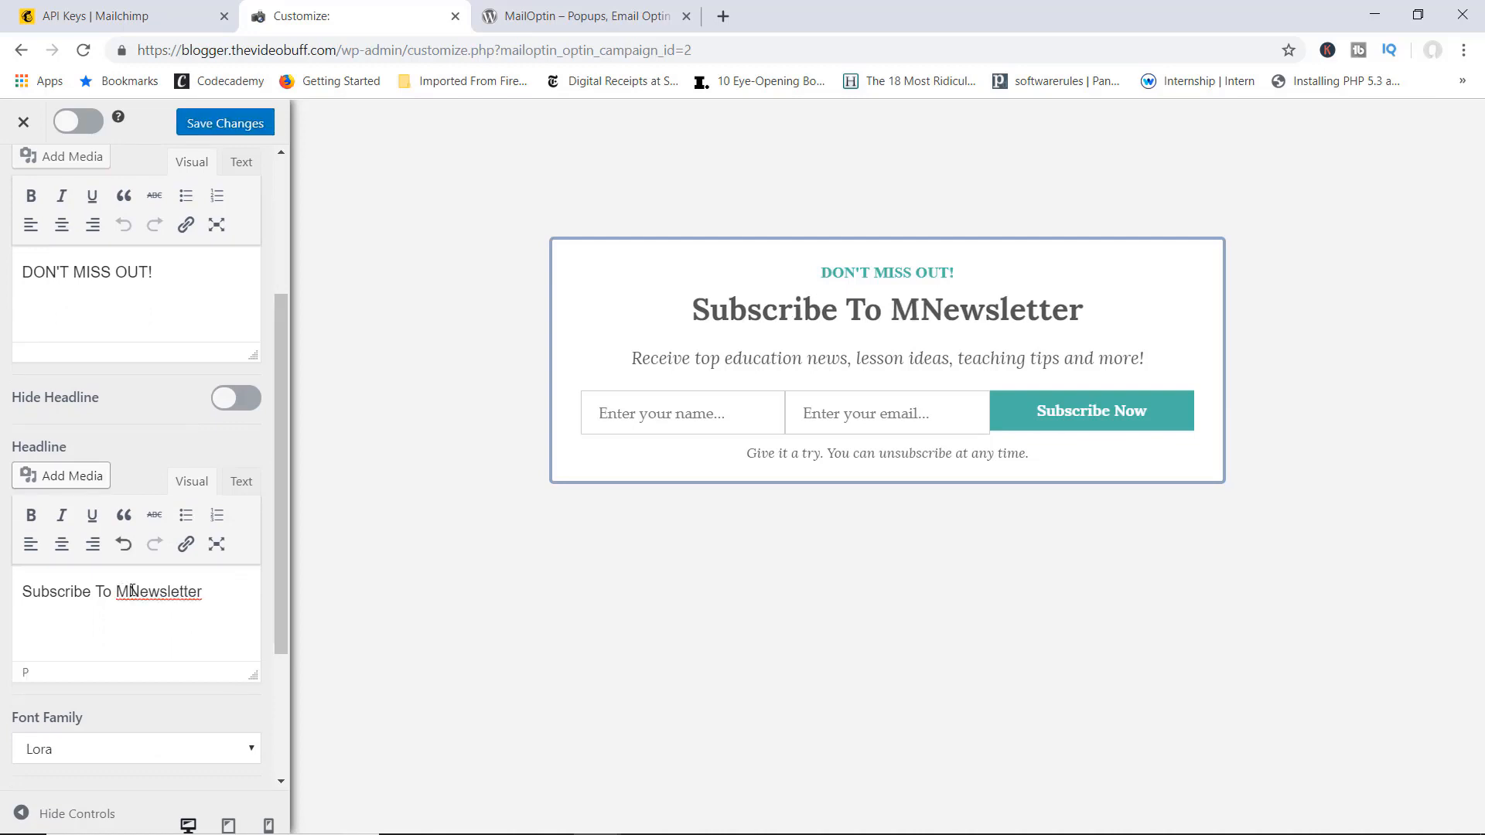
{"action": "key", "text": "BackSpace"}
{"action": "type", "text": "Our "}
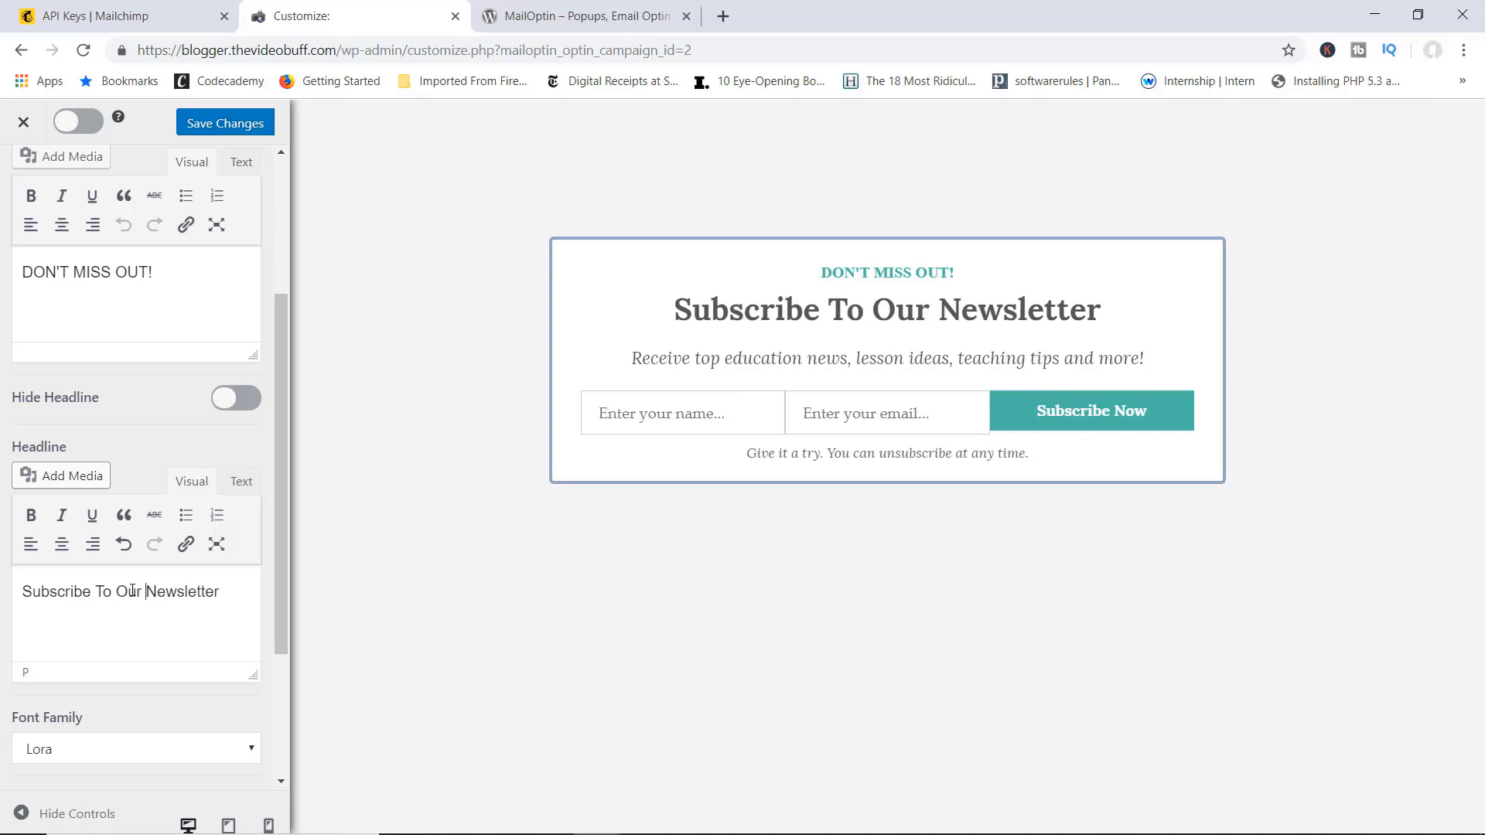
{"action": "type", "text": "Movie"}
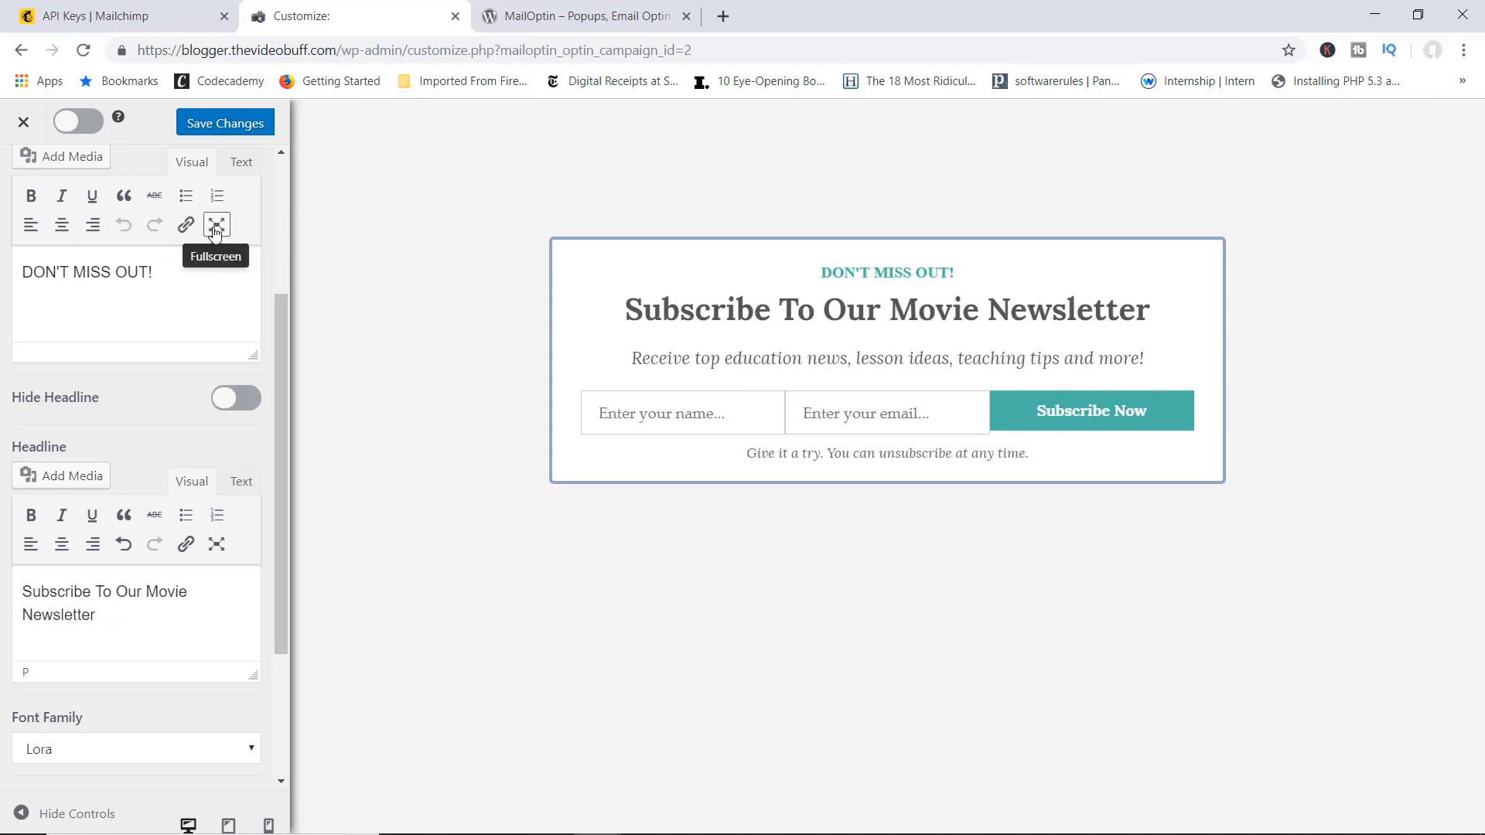
{"action": "left_click_drag", "start_coordinate": [280, 305], "coordinate": [286, 170]}
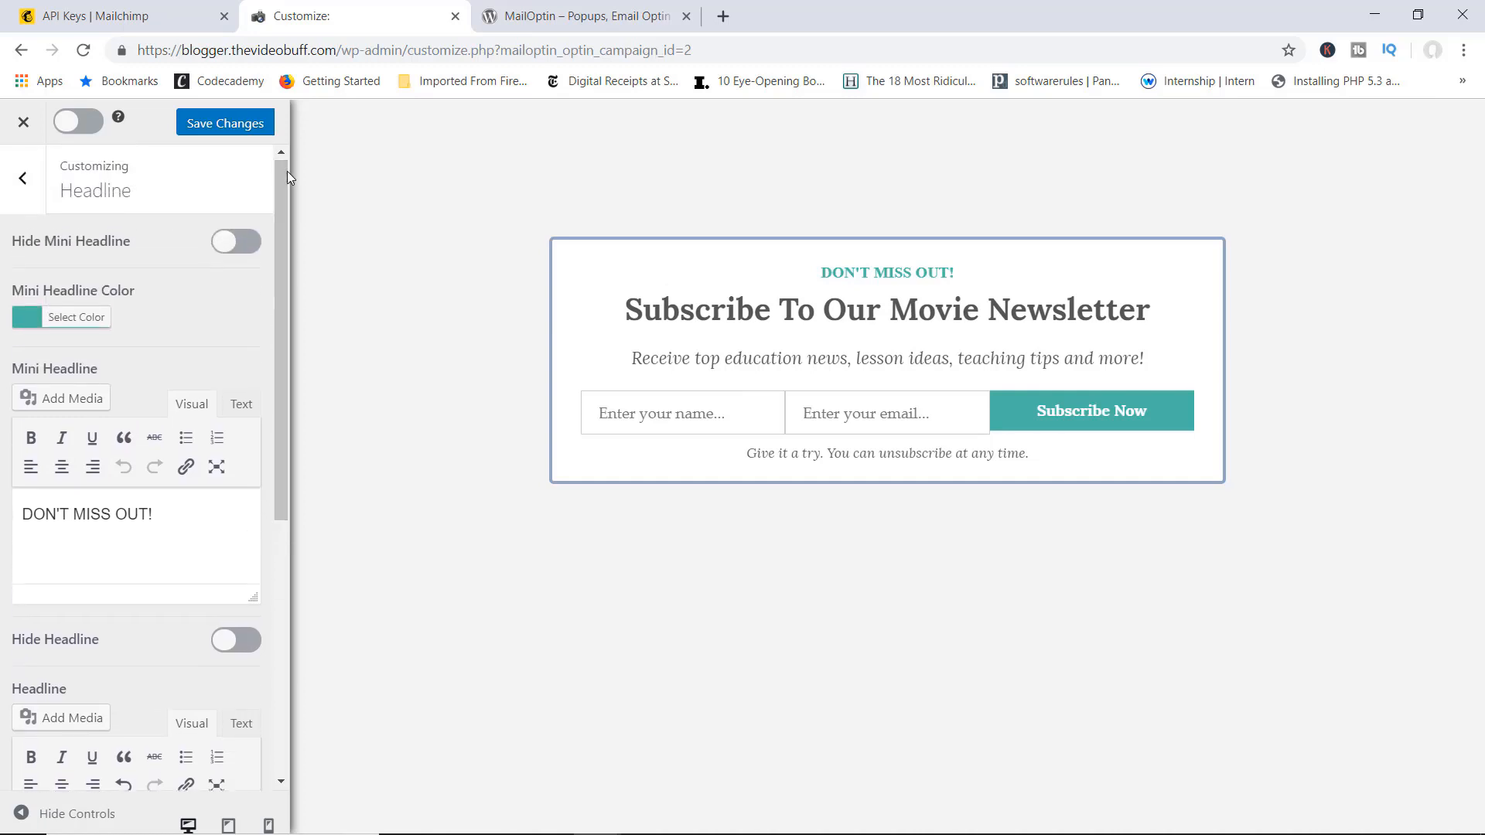
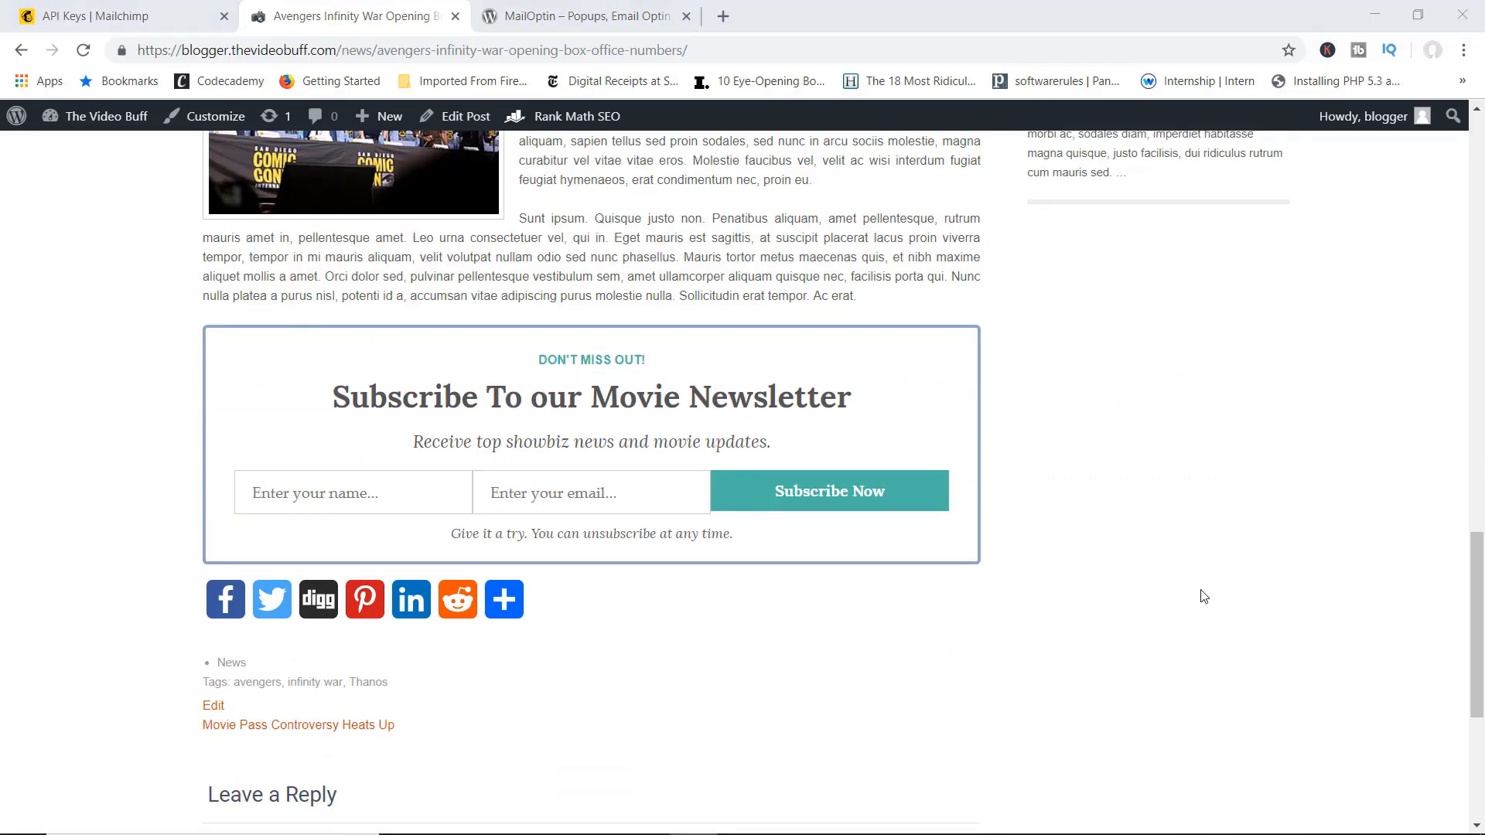
Step: Fill the WordPress newsletter form with the subscriber's full name and Yahoo e-mail address, then submit
{"action": "left_click", "coordinate": [362, 489]}
{"action": "type", "text": "JOh"}
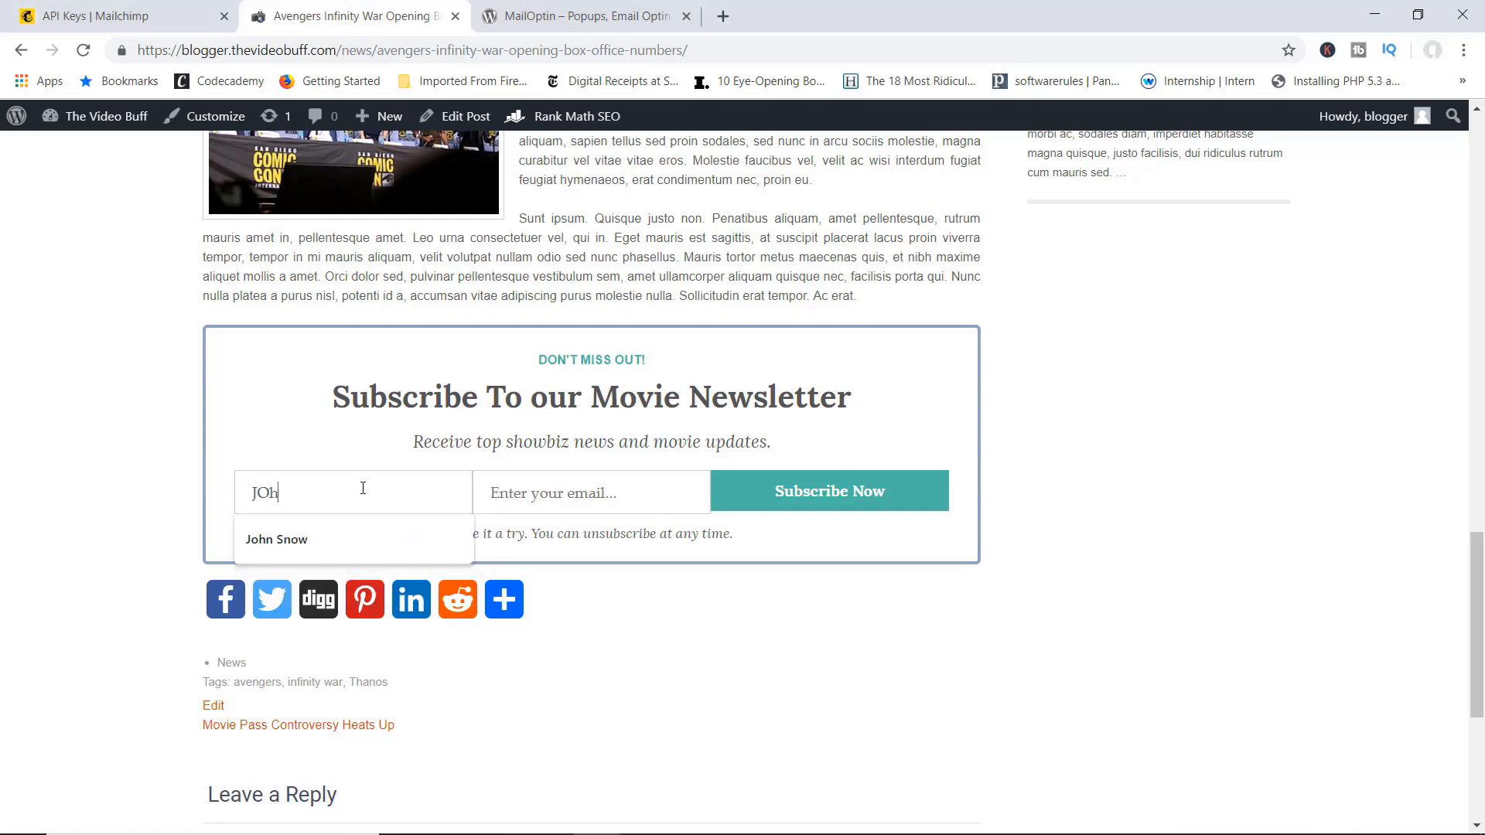
{"action": "key", "text": "BackSpace"}
{"action": "key", "text": "BackSpace"}
{"action": "type", "text": "ohn Snow"}
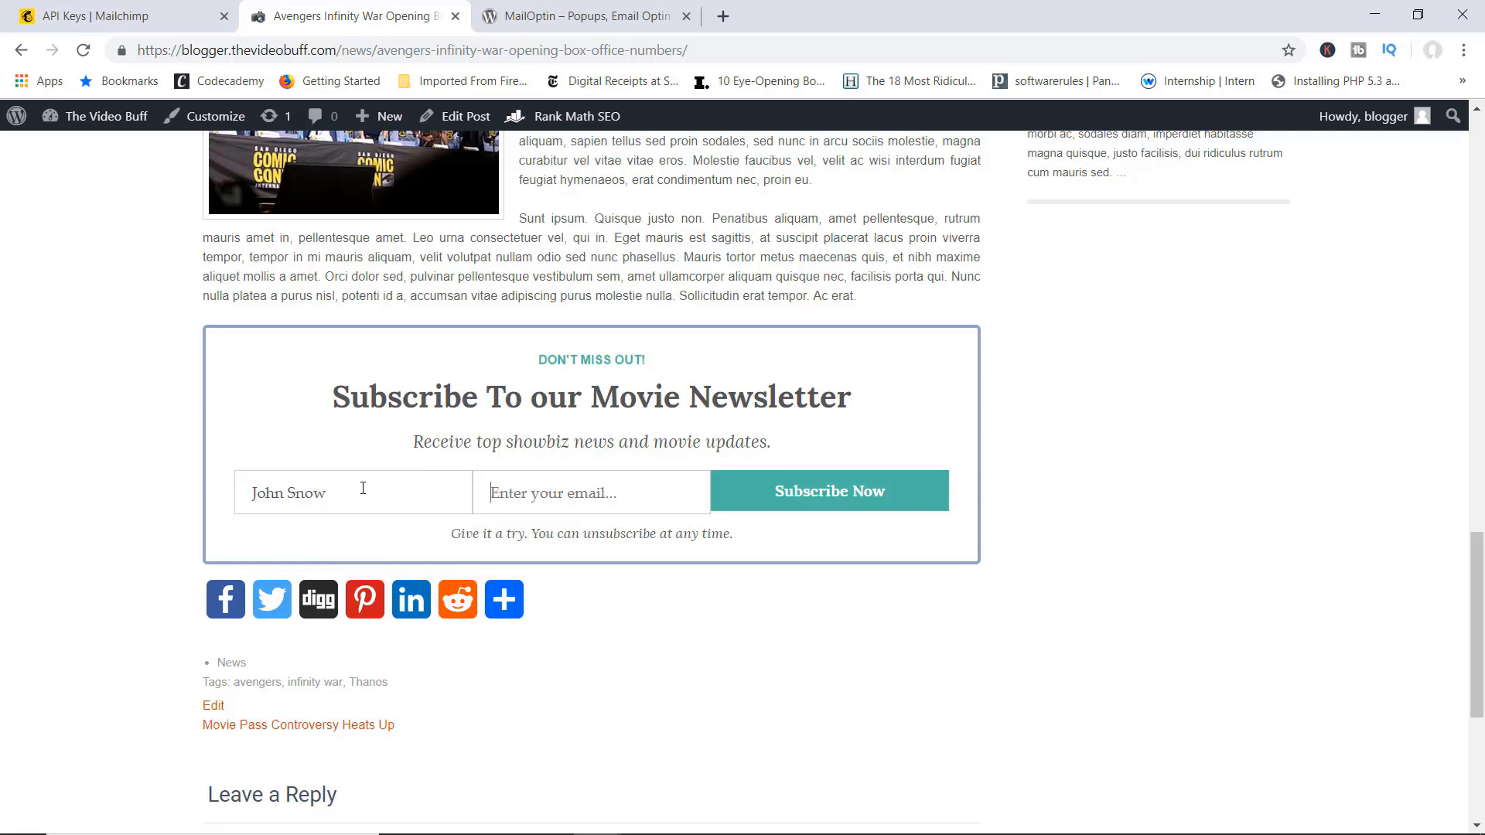
{"action": "key", "text": "Tab"}
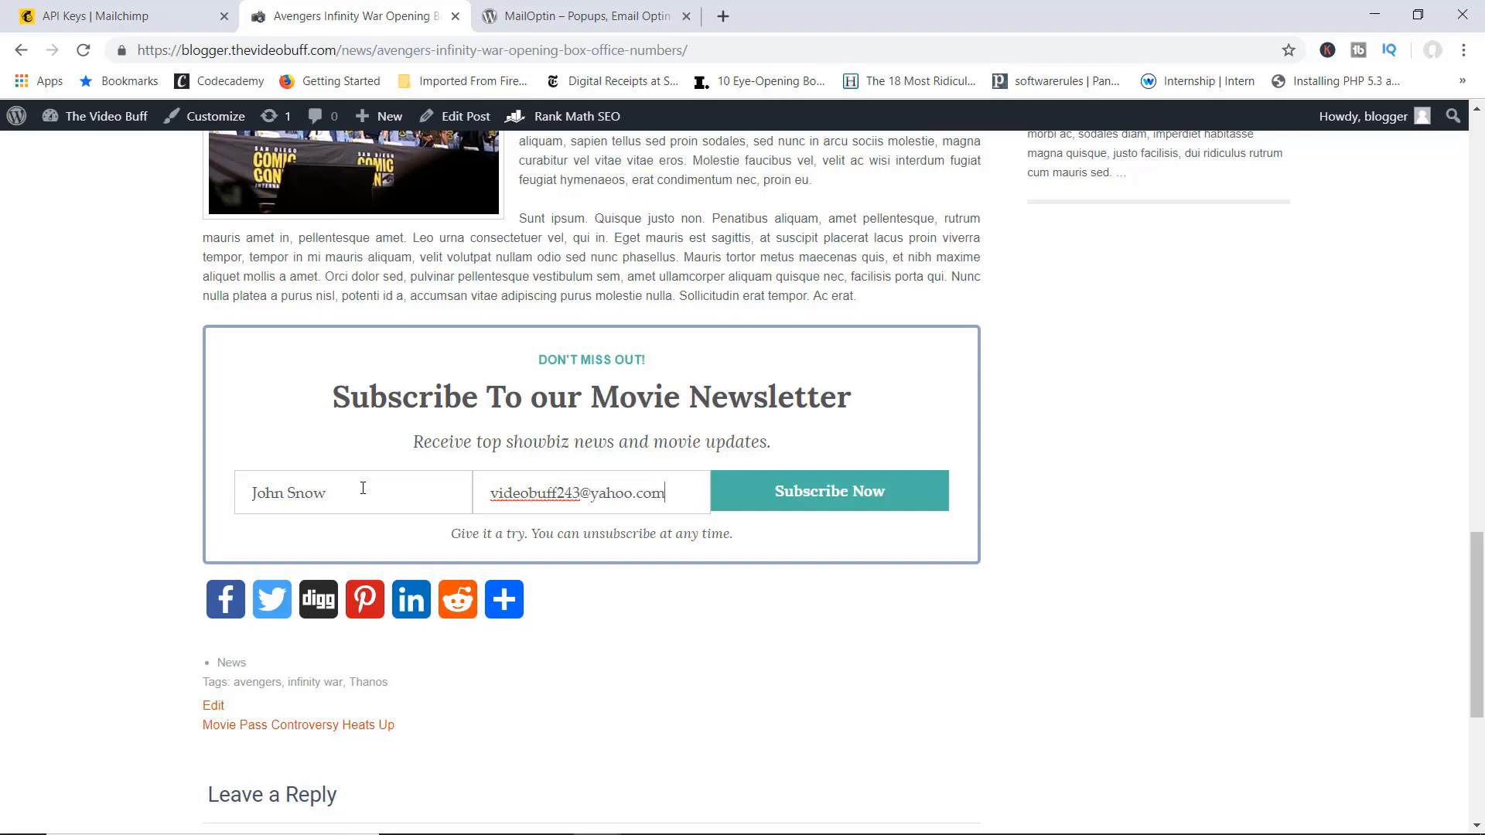
{"action": "left_click", "coordinate": [807, 508]}
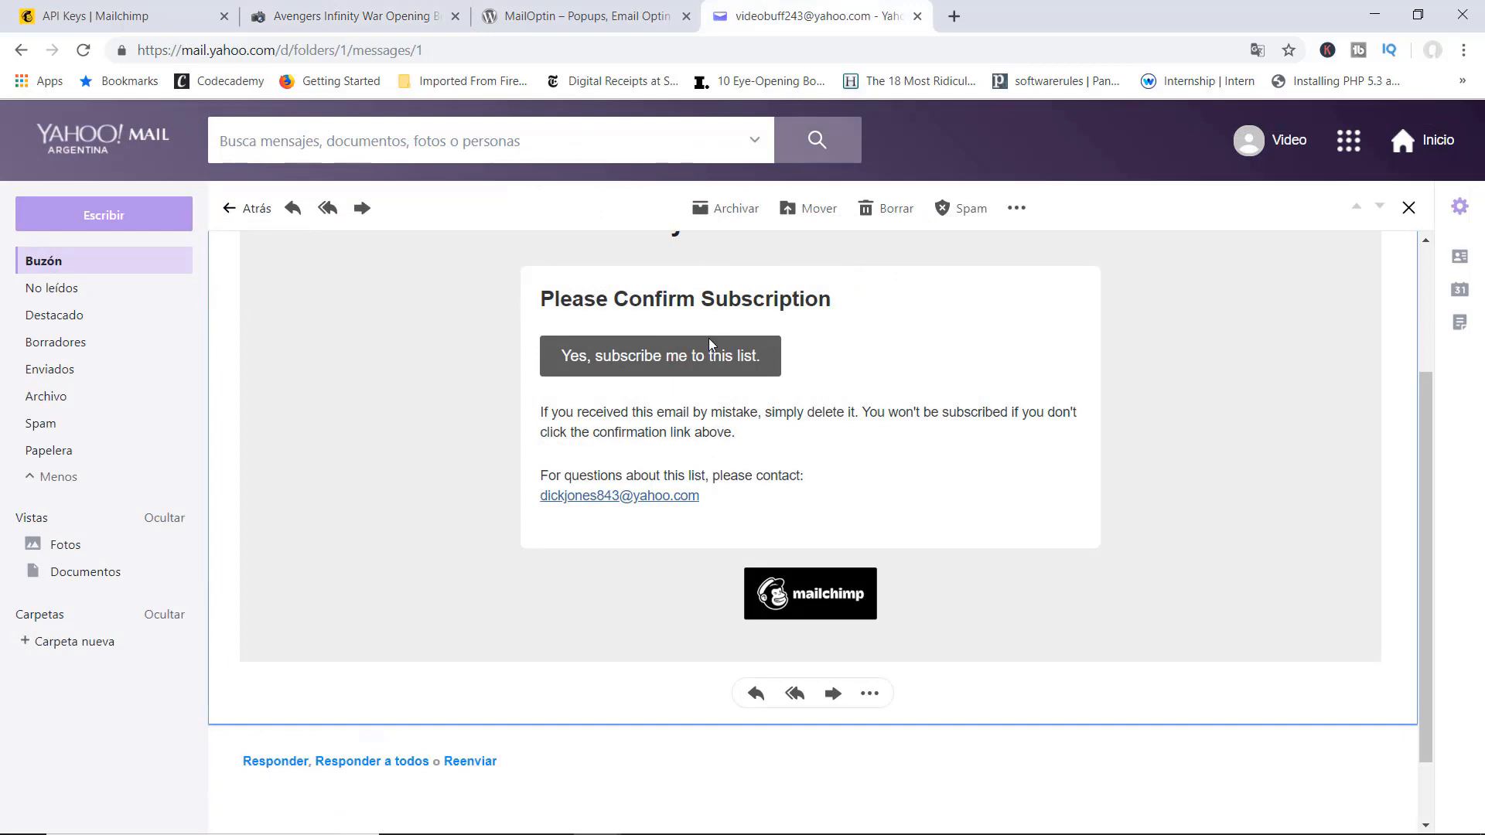
Step: Confirm via the e-mail's 'Yes, subscribe me' link and reCAPTCHA, then return to the Yahoo inbox
{"action": "scroll", "coordinate": [670, 348], "scroll_direction": "up", "scroll_amount": 2}
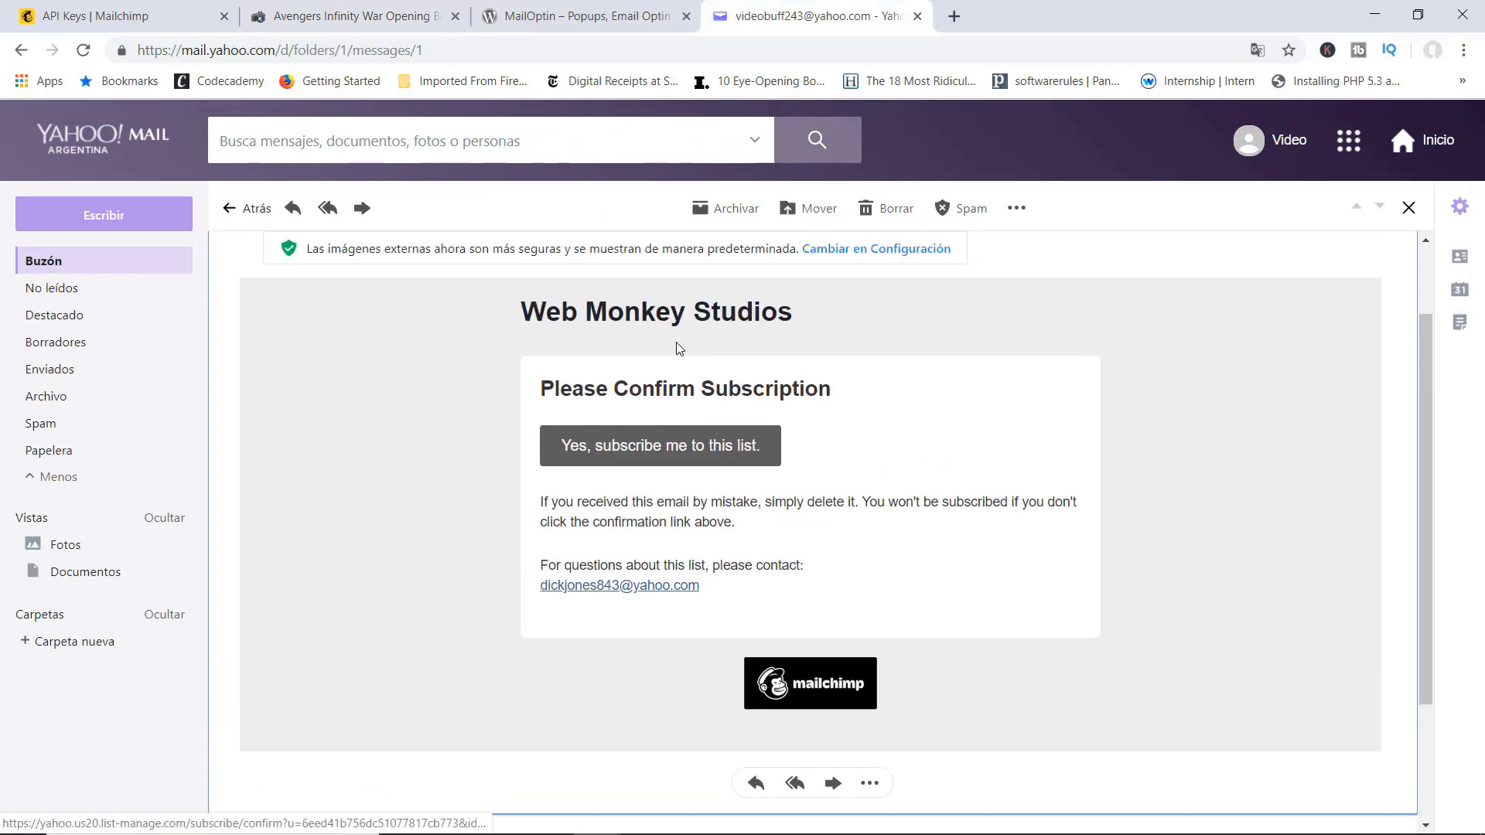
{"action": "left_click", "coordinate": [680, 466]}
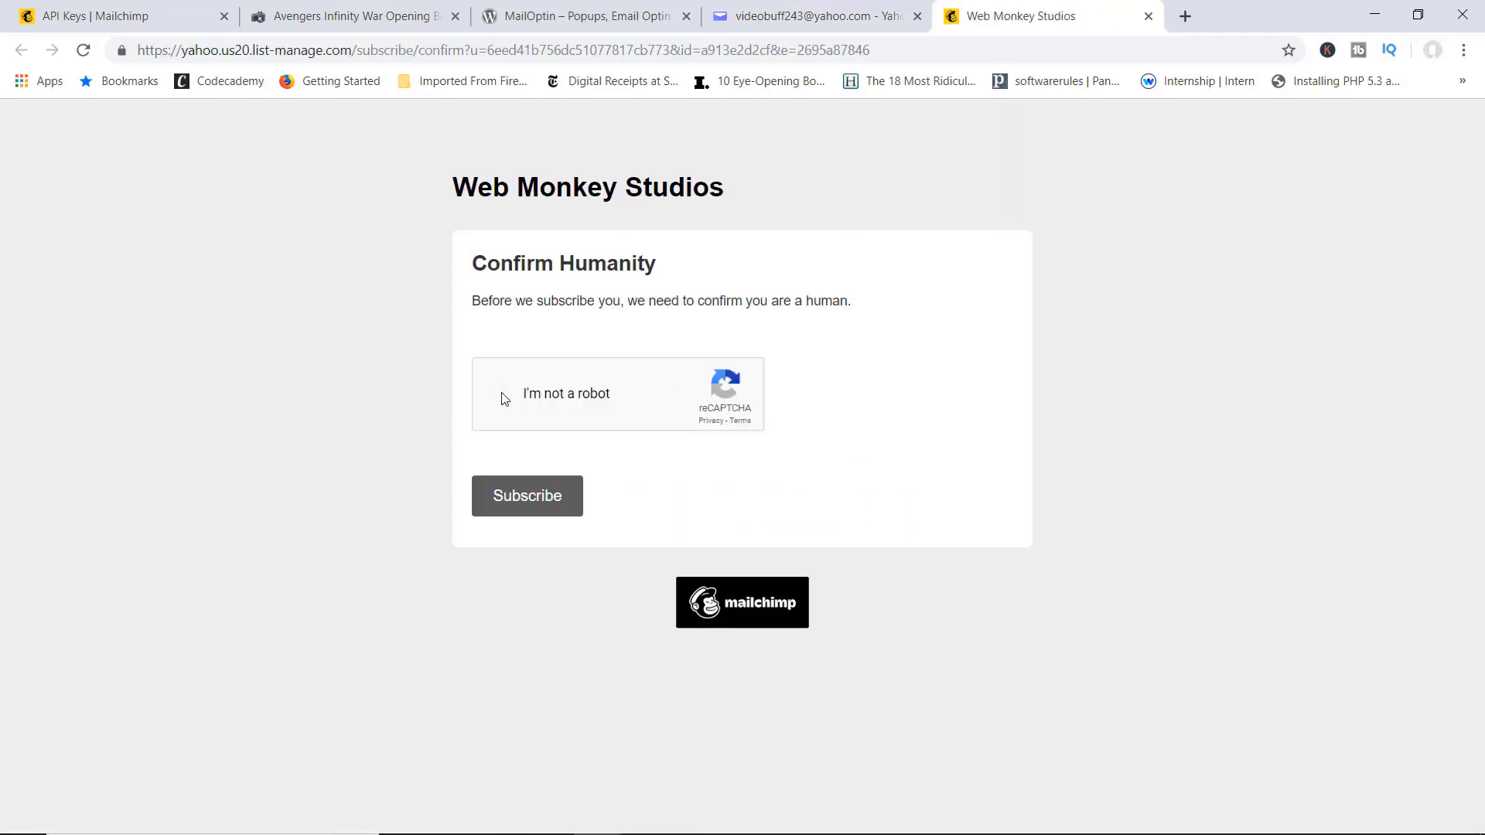
{"action": "left_click", "coordinate": [504, 398]}
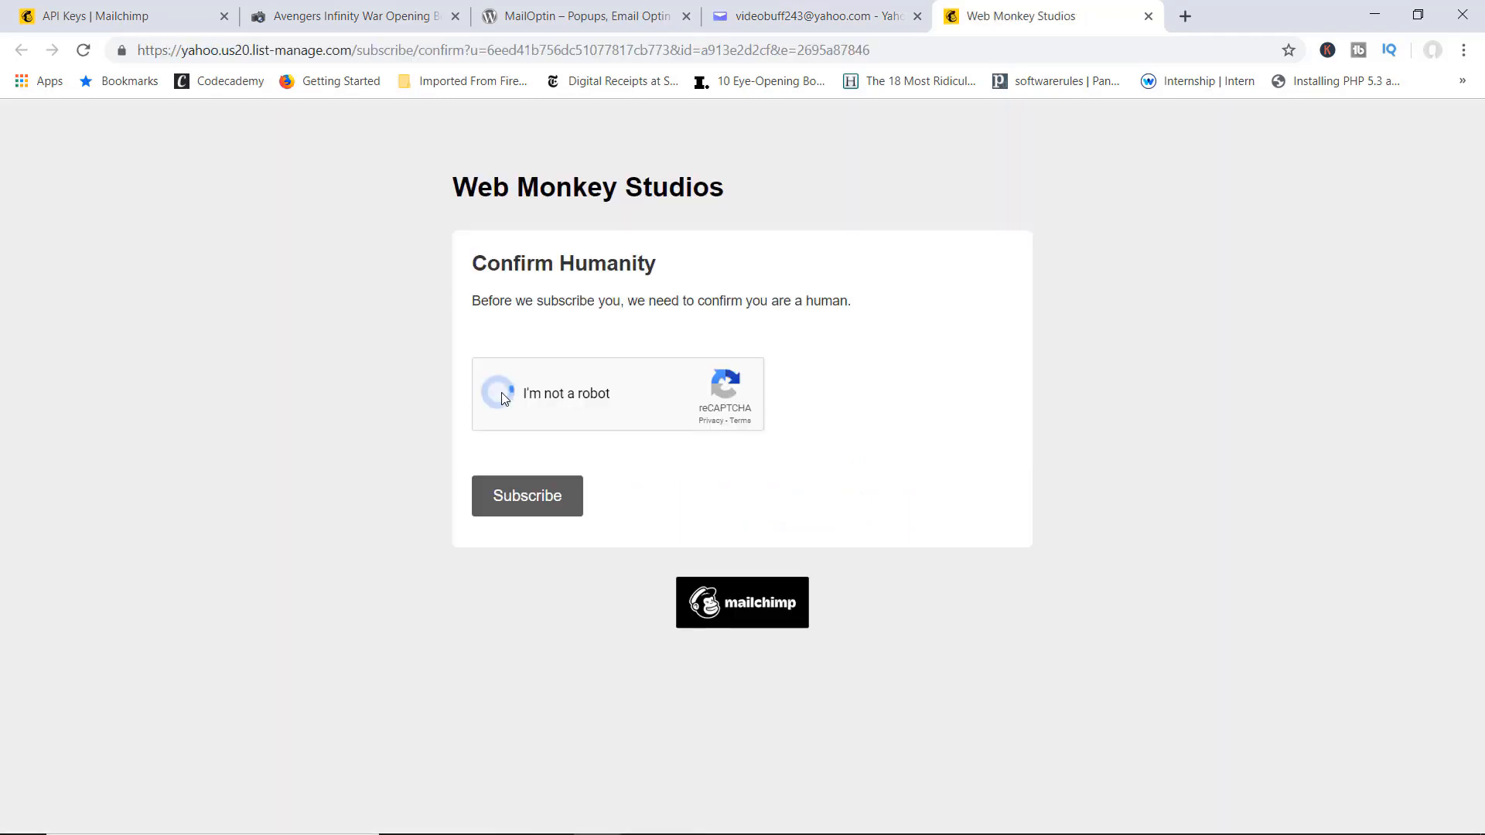
{"action": "left_click", "coordinate": [519, 508]}
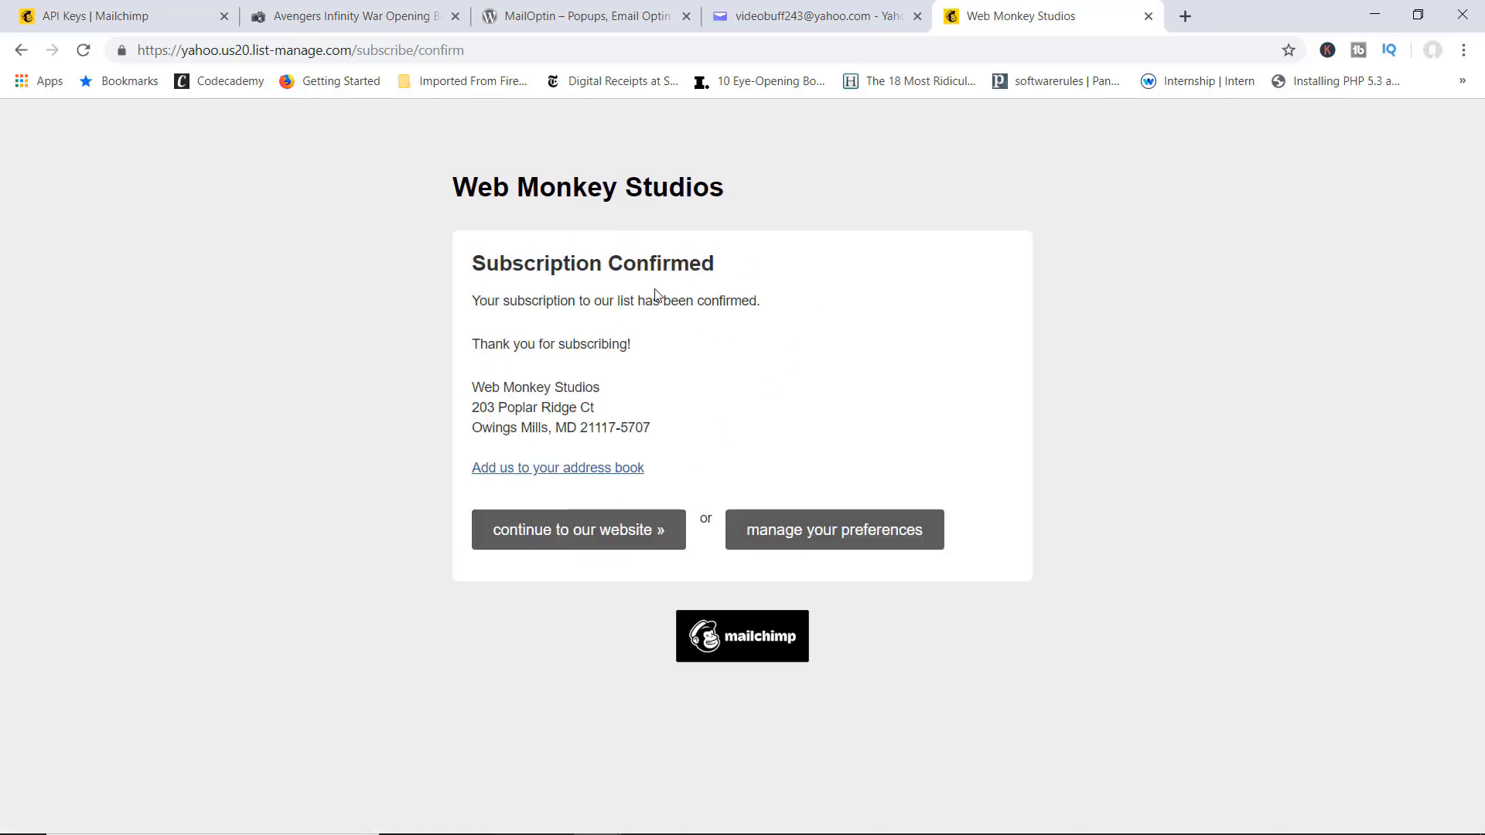
{"action": "left_click", "coordinate": [805, 17]}
{"action": "left_click", "coordinate": [57, 266]}
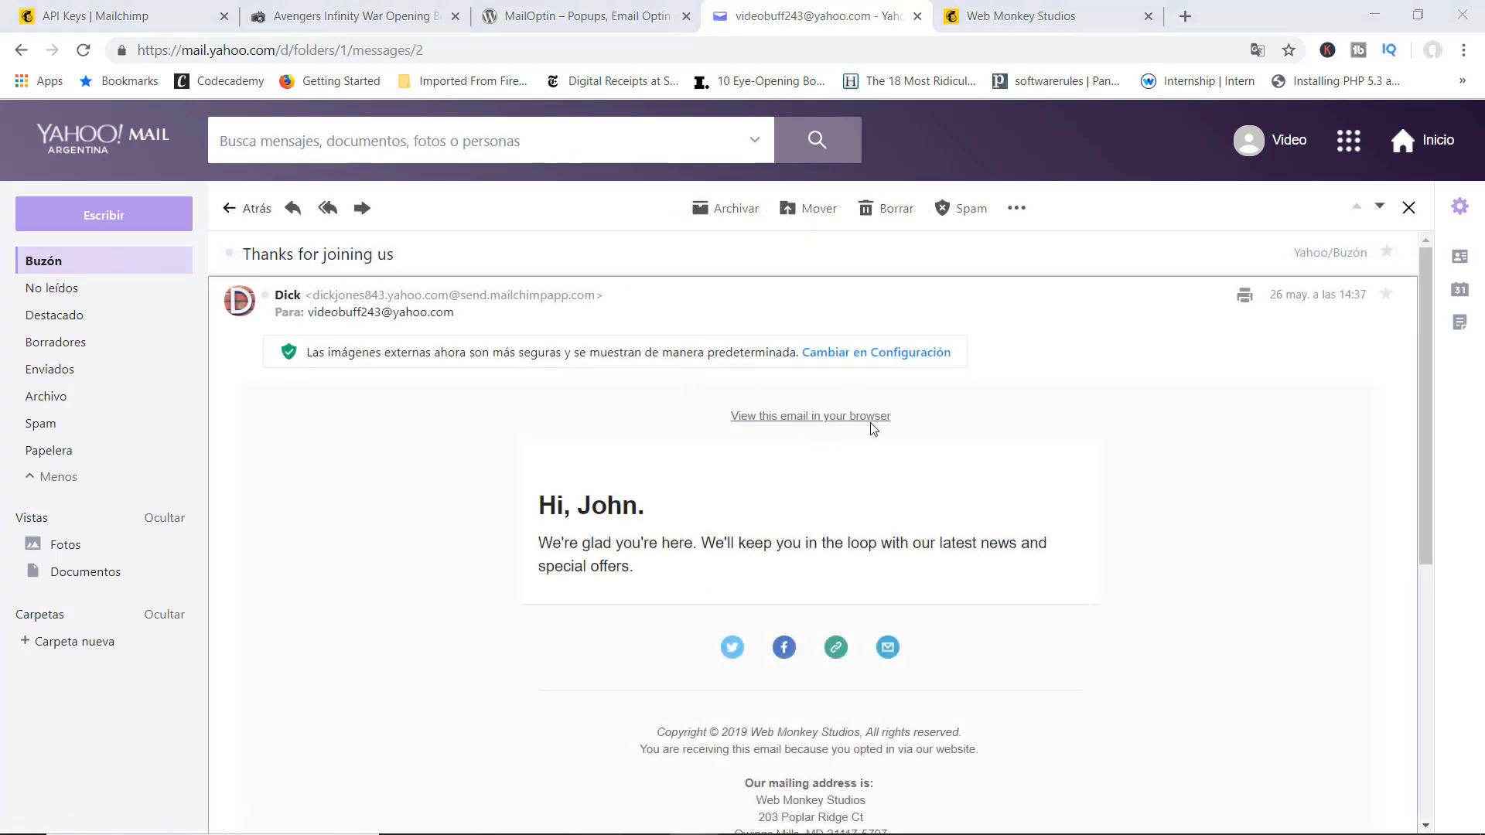
Step: Read through the 'Thanks for joining us' e-mail, then switch back to the Mailchimp API Keys tab
{"action": "scroll", "coordinate": [873, 429], "scroll_direction": "down", "scroll_amount": 1}
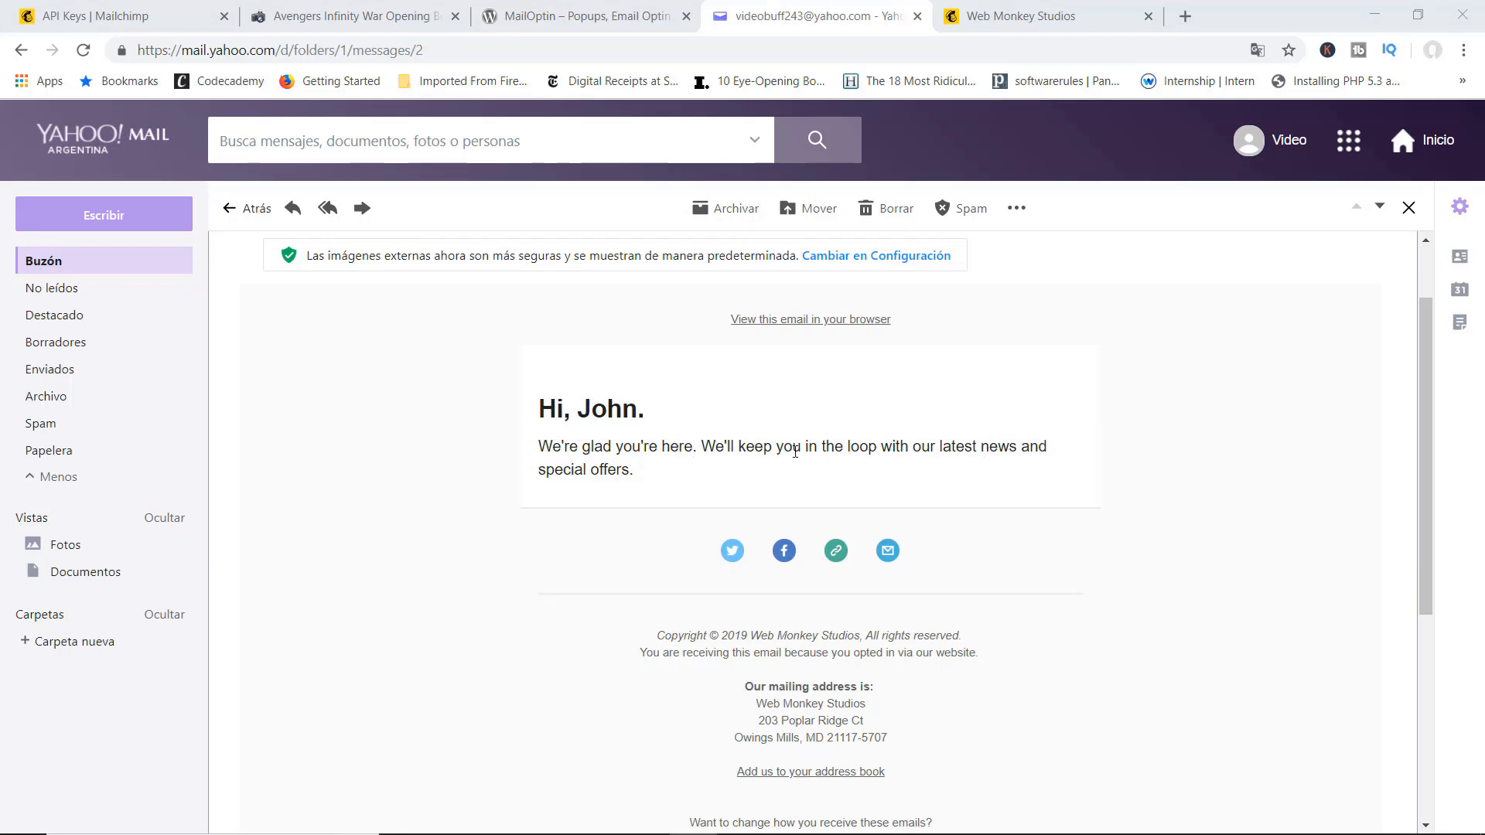
{"action": "scroll", "coordinate": [931, 480], "scroll_direction": "up", "scroll_amount": 2}
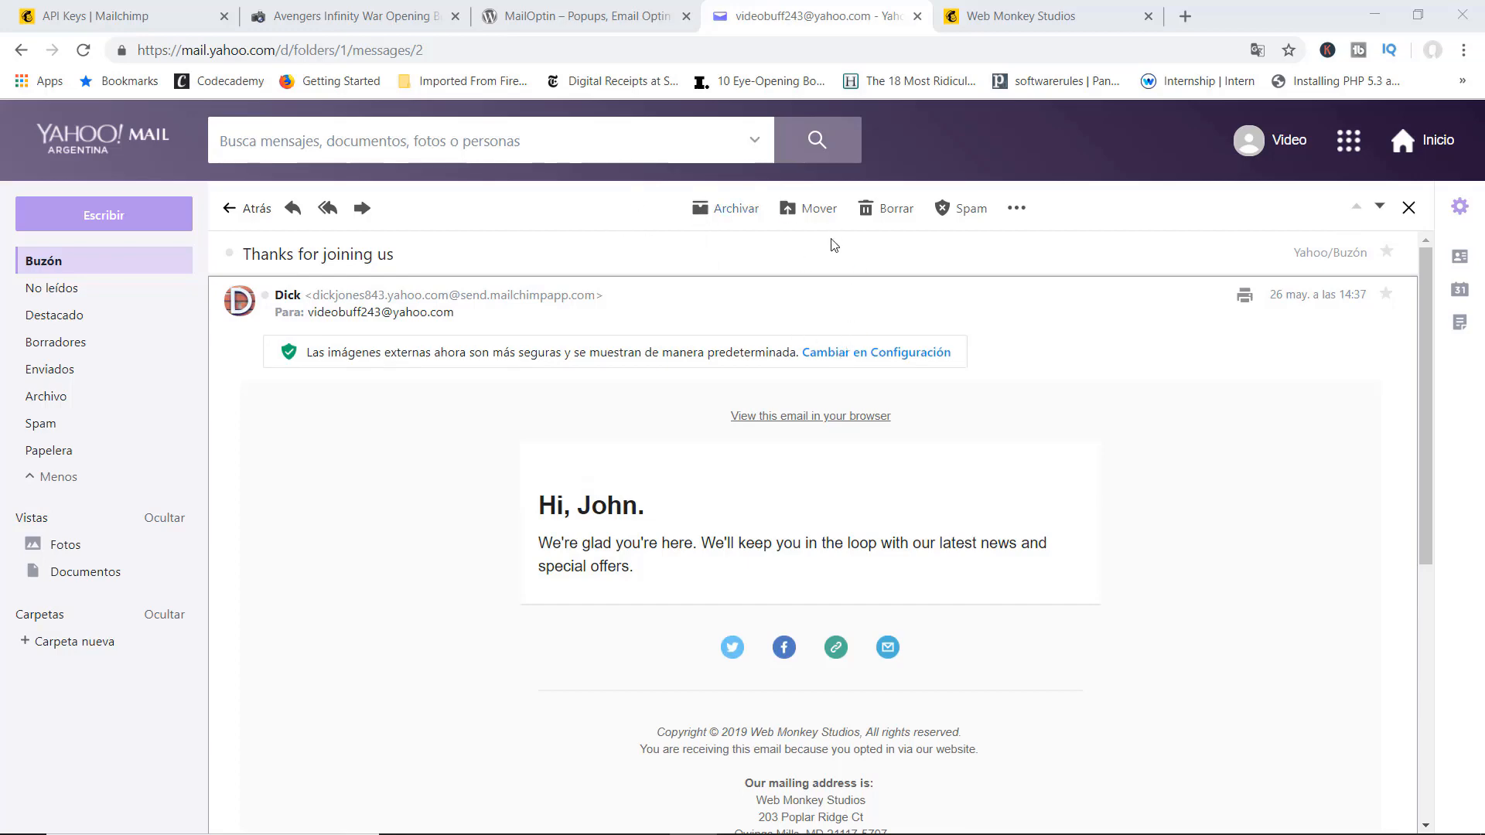
{"action": "left_click", "coordinate": [149, 17]}
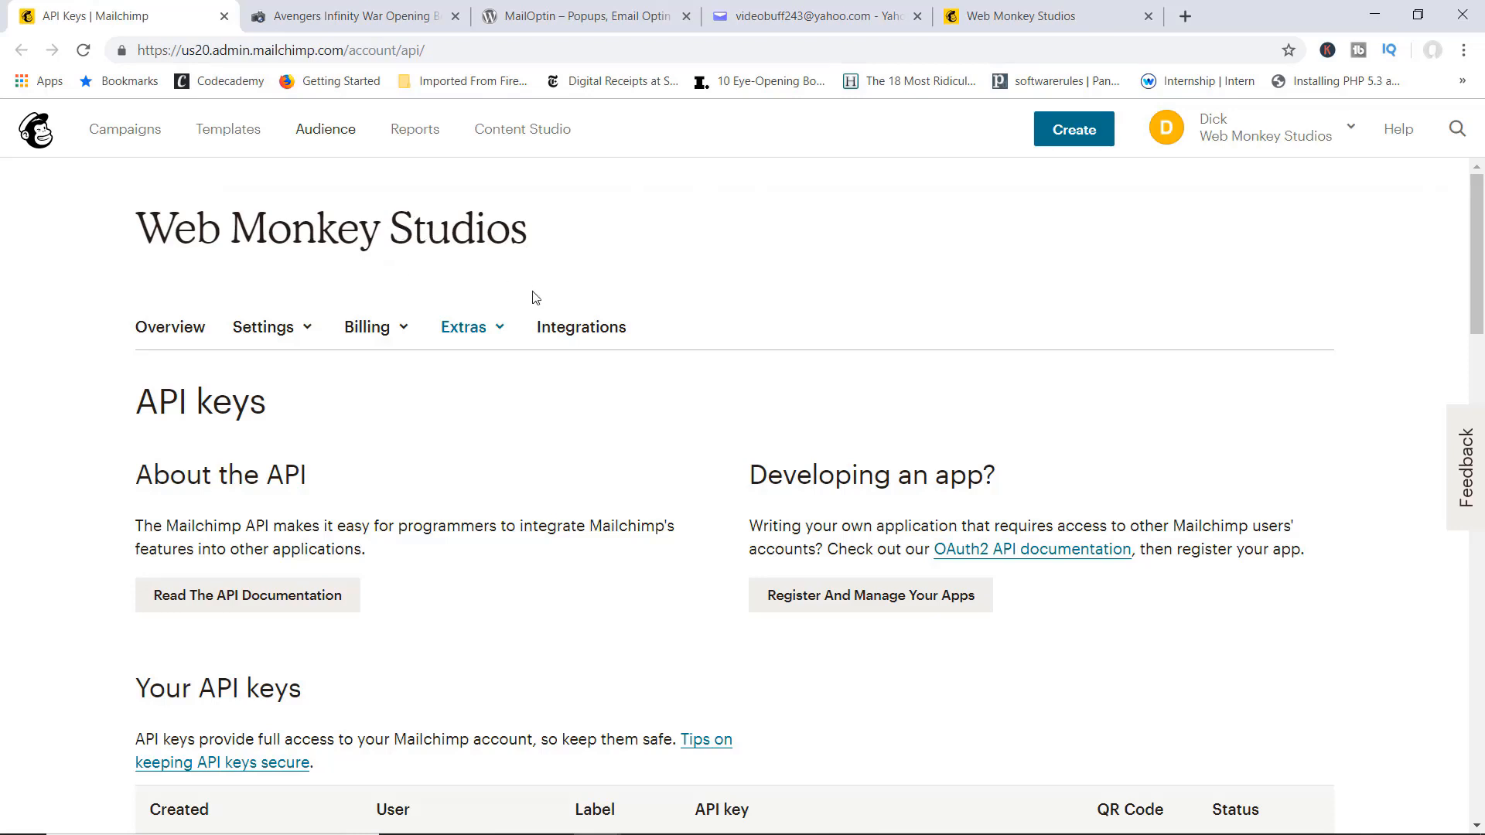
Step: Open the Mailchimp Audience's New Contacts list to see the 2 subscribed contacts
{"action": "left_click", "coordinate": [328, 133]}
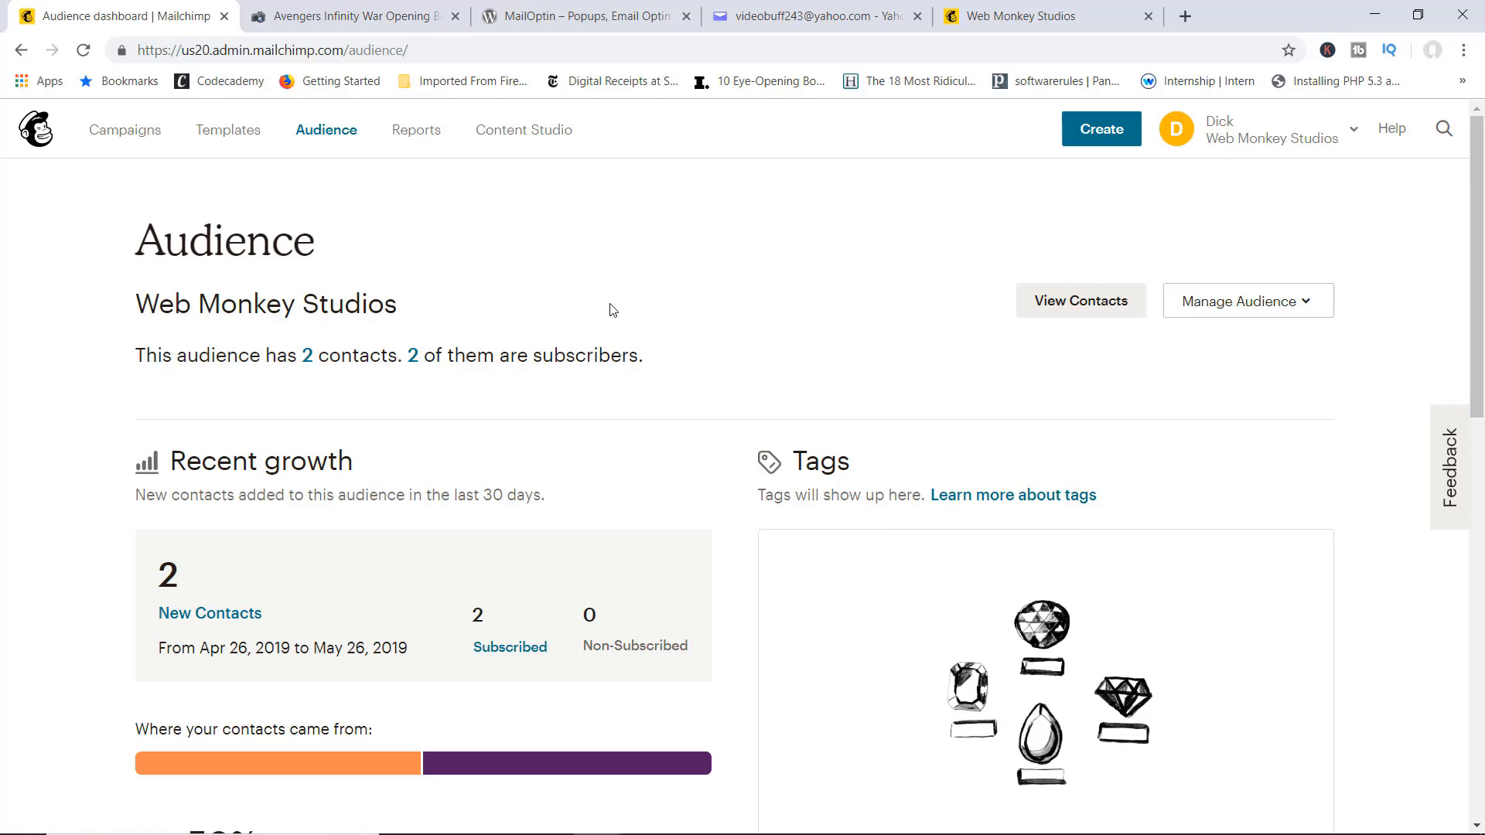
{"action": "scroll", "coordinate": [613, 310], "scroll_direction": "down", "scroll_amount": 1}
{"action": "scroll", "coordinate": [611, 310], "scroll_direction": "down", "scroll_amount": 3}
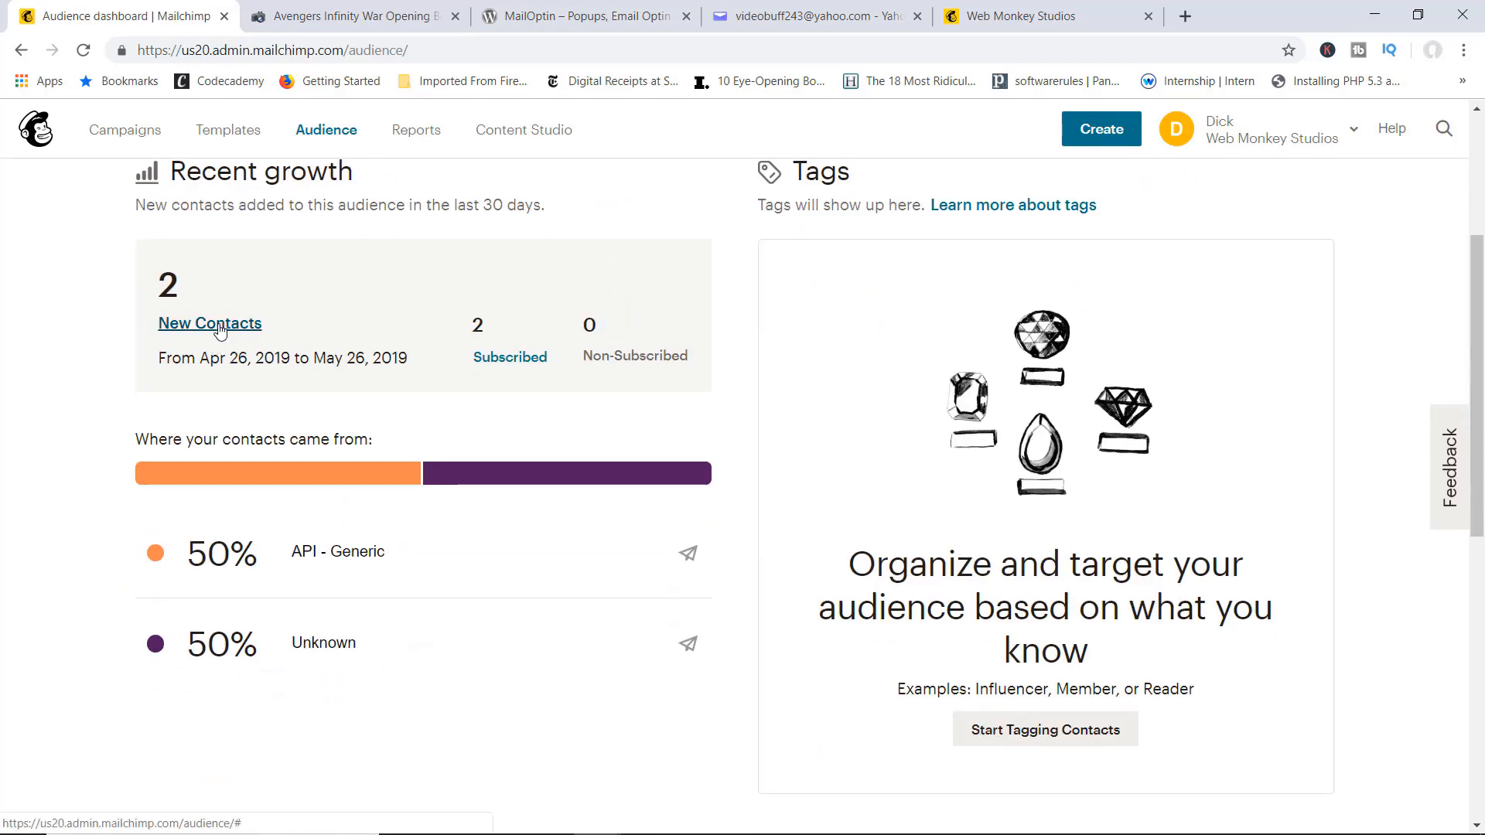
{"action": "left_click", "coordinate": [220, 328]}
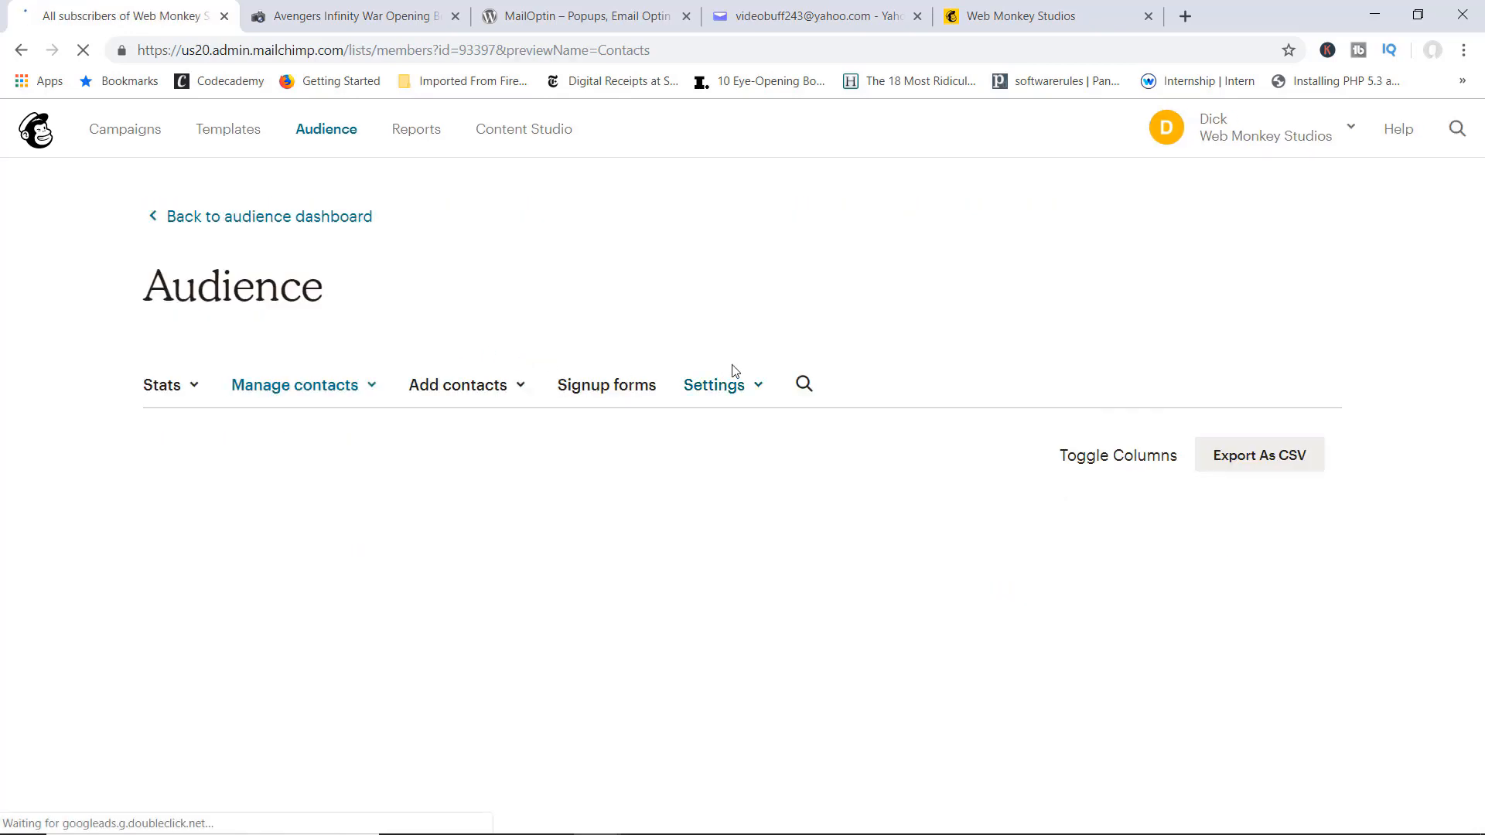
{"action": "scroll", "coordinate": [733, 371], "scroll_direction": "down", "scroll_amount": 2}
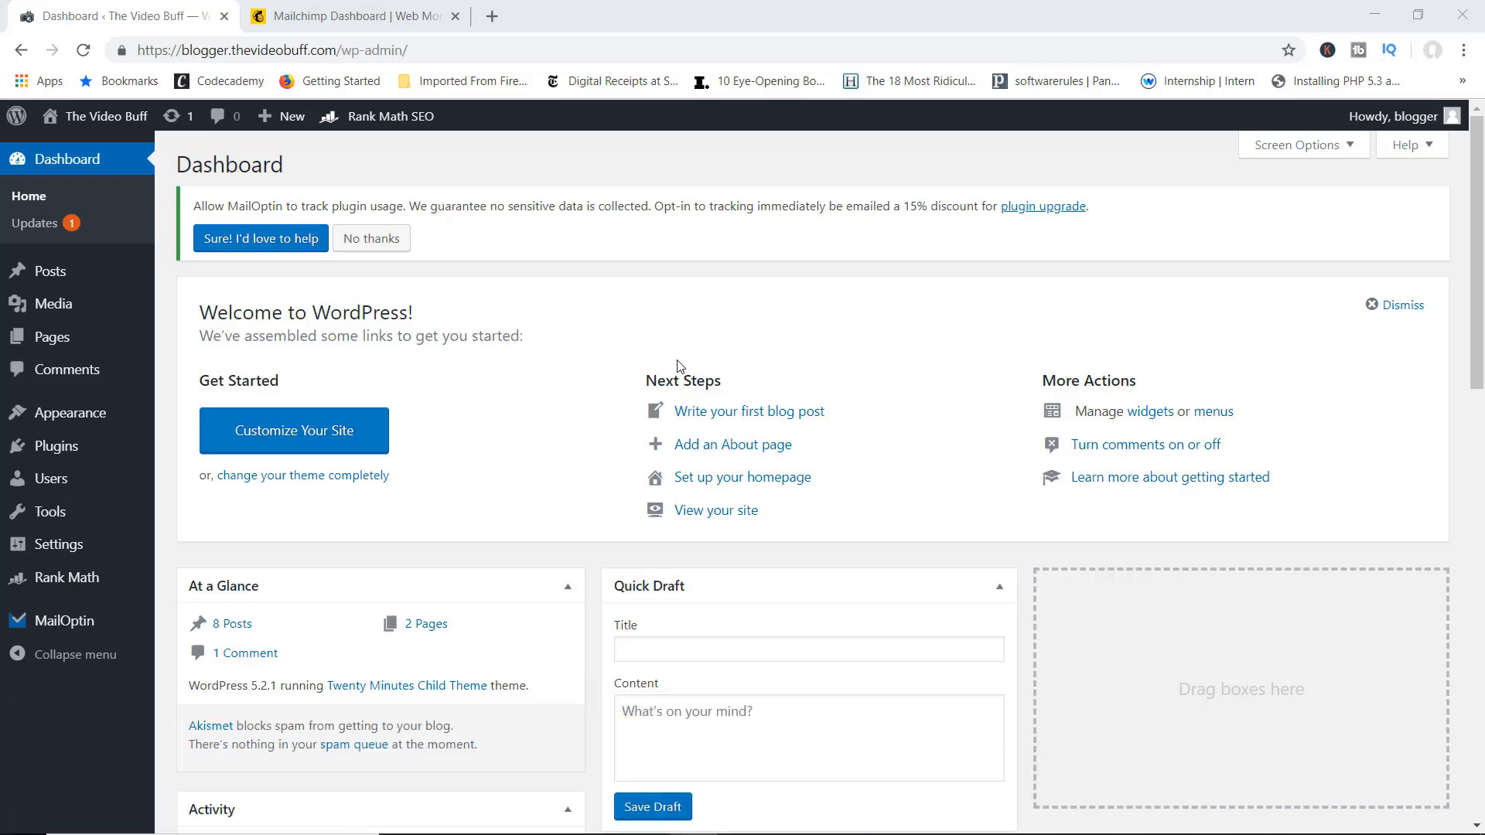
Step: Reload Mailchimp, check MailOptin's Optin Campaigns list (1 subscriber, 33.33% conversion), then return to Mailchimp
{"action": "left_click", "coordinate": [361, 22]}
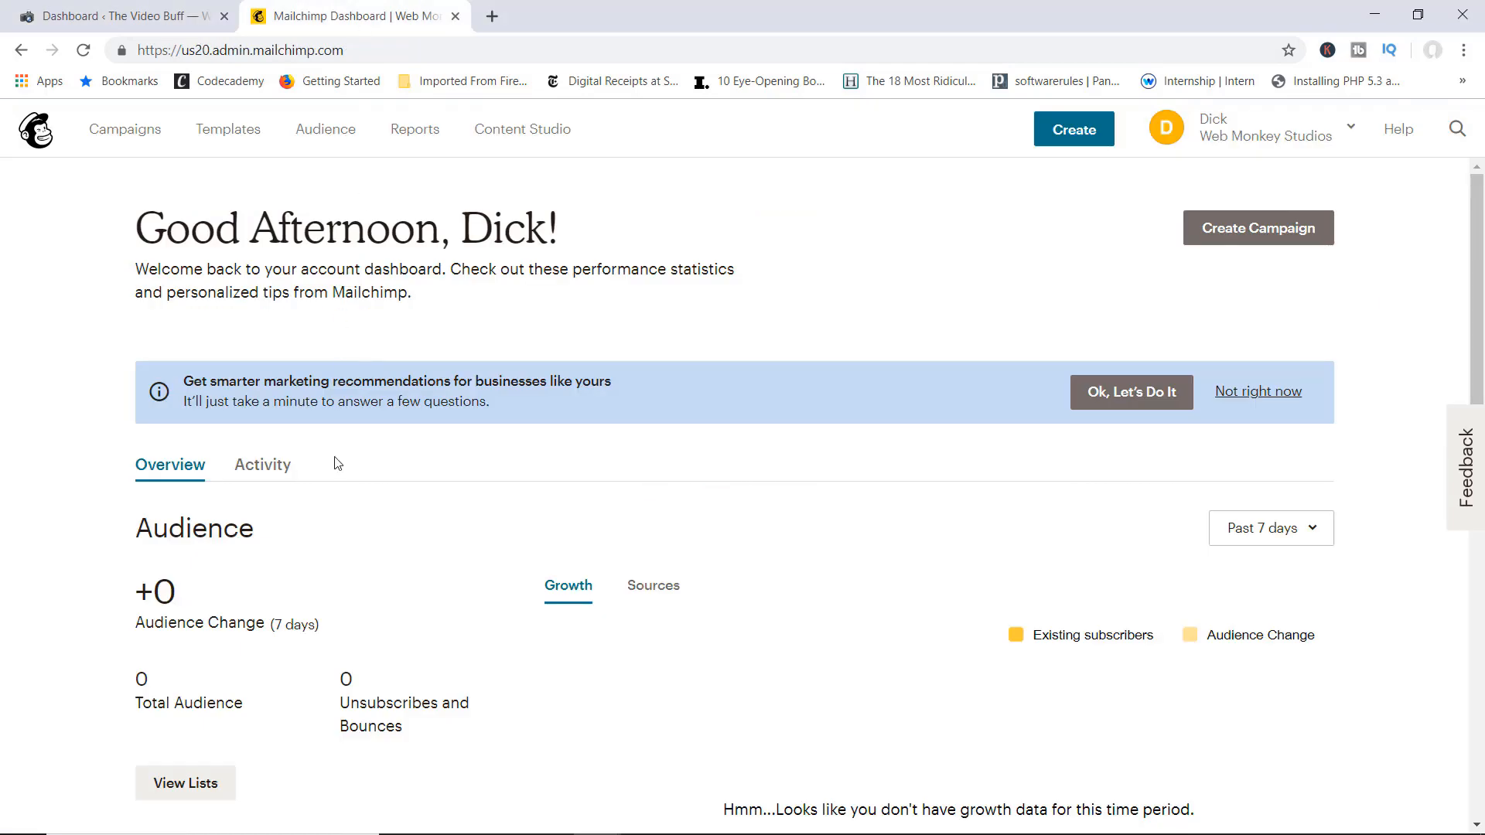
{"action": "left_click", "coordinate": [83, 49]}
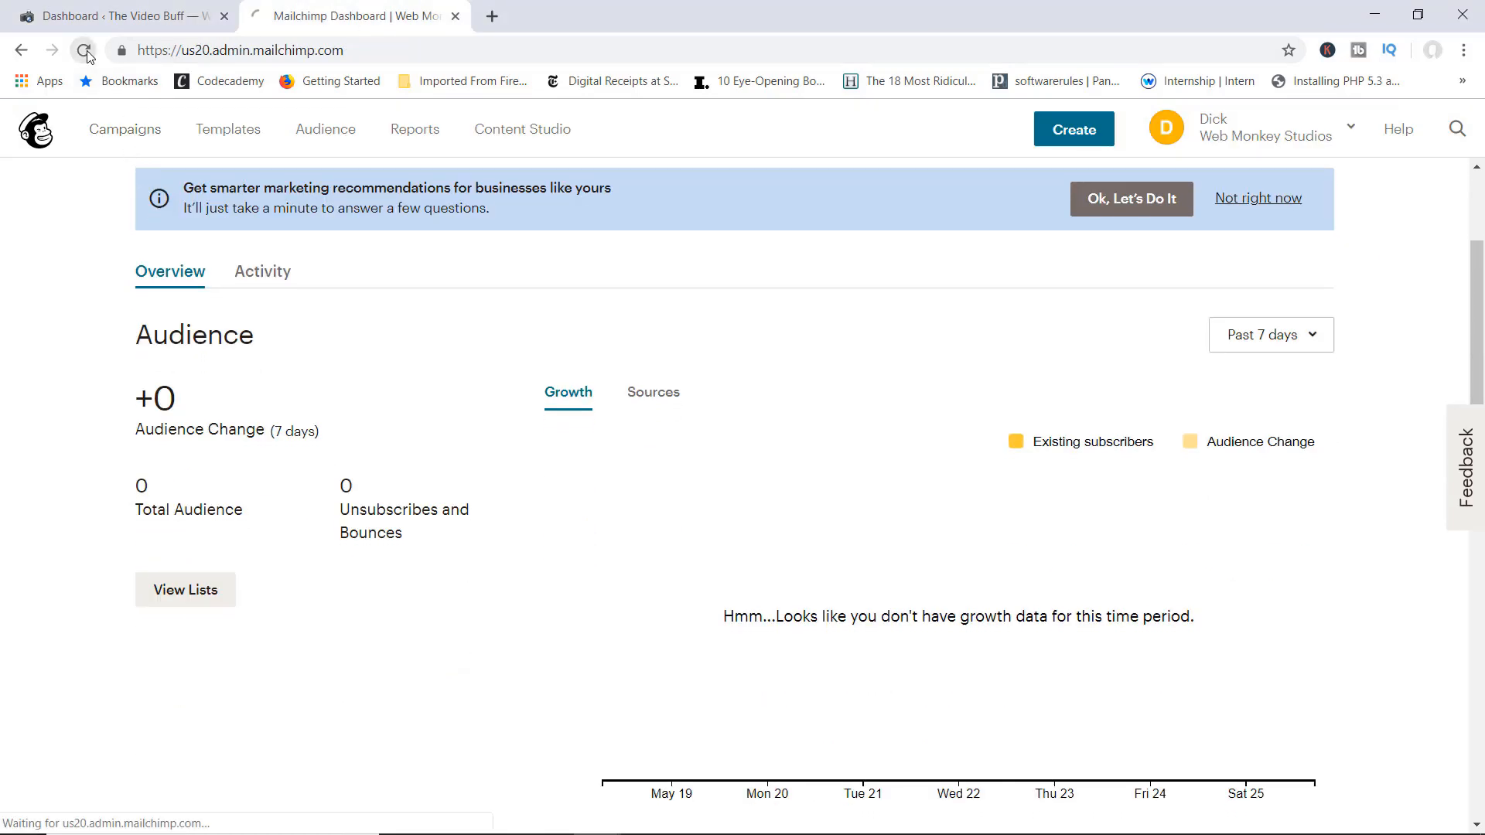
{"action": "left_click", "coordinate": [116, 16]}
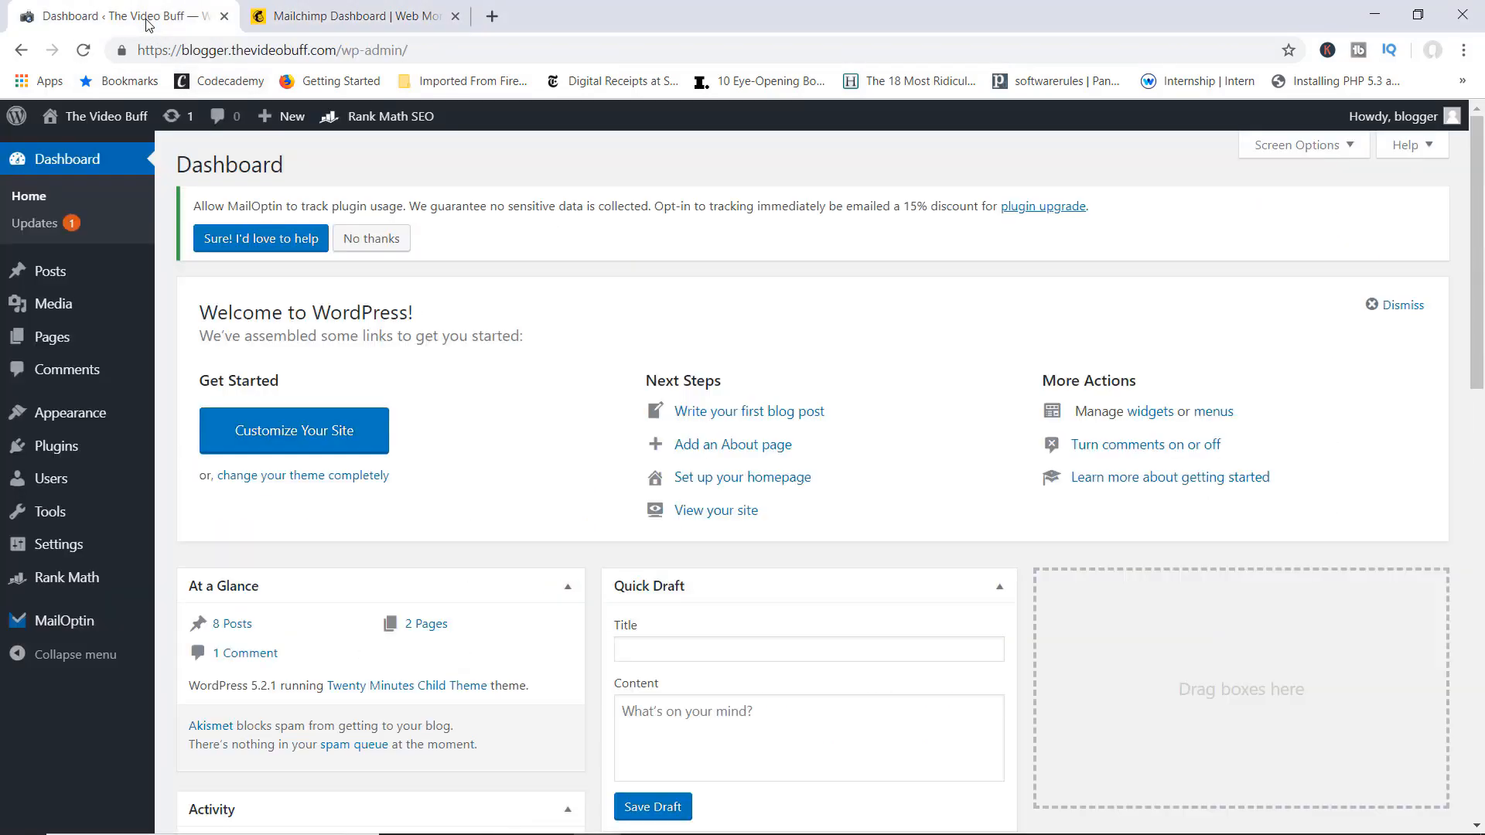
{"action": "mouse_move", "coordinate": [123, 621]}
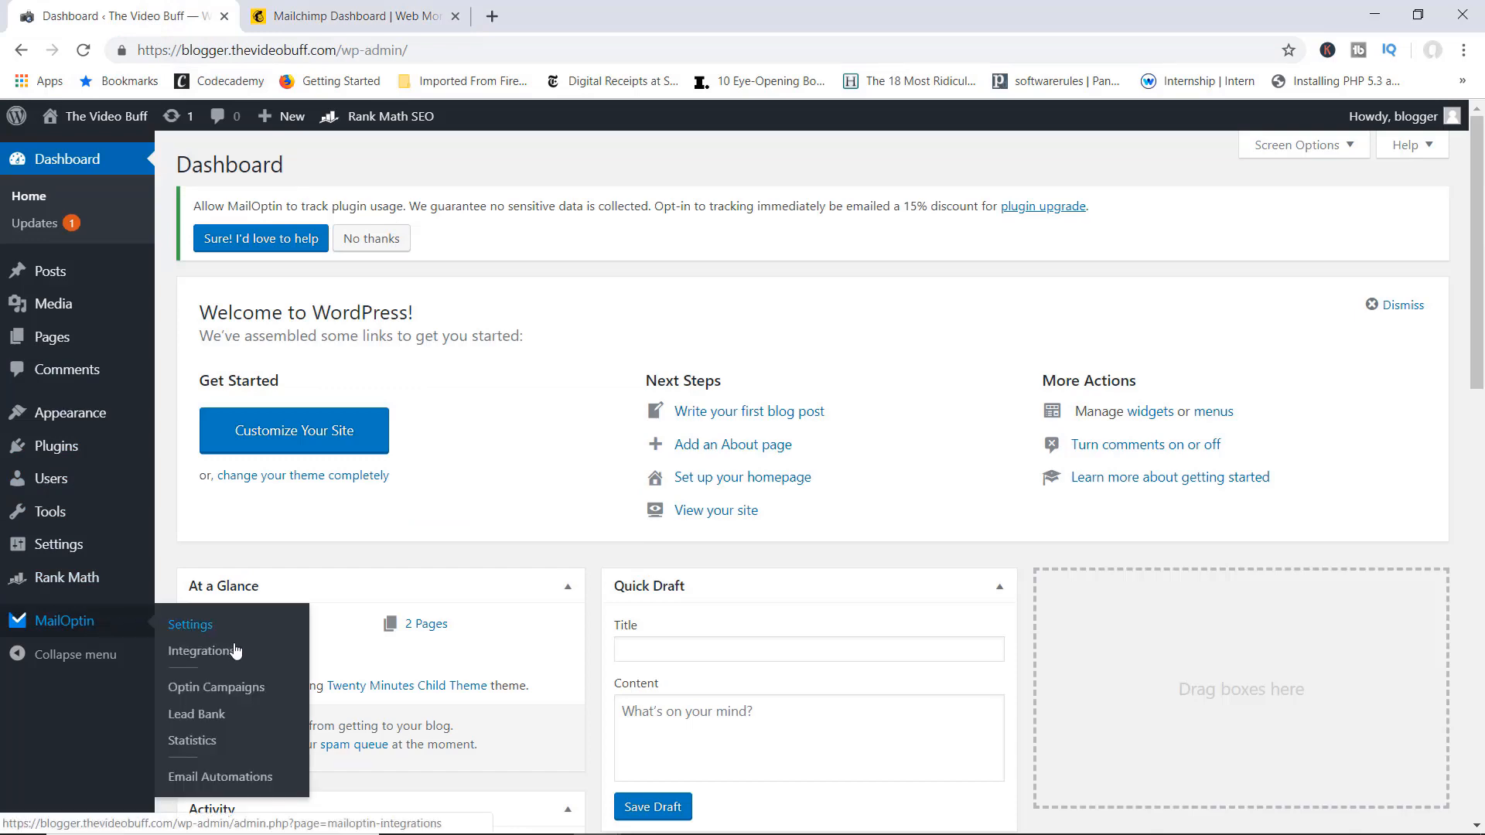
{"action": "left_click", "coordinate": [232, 688]}
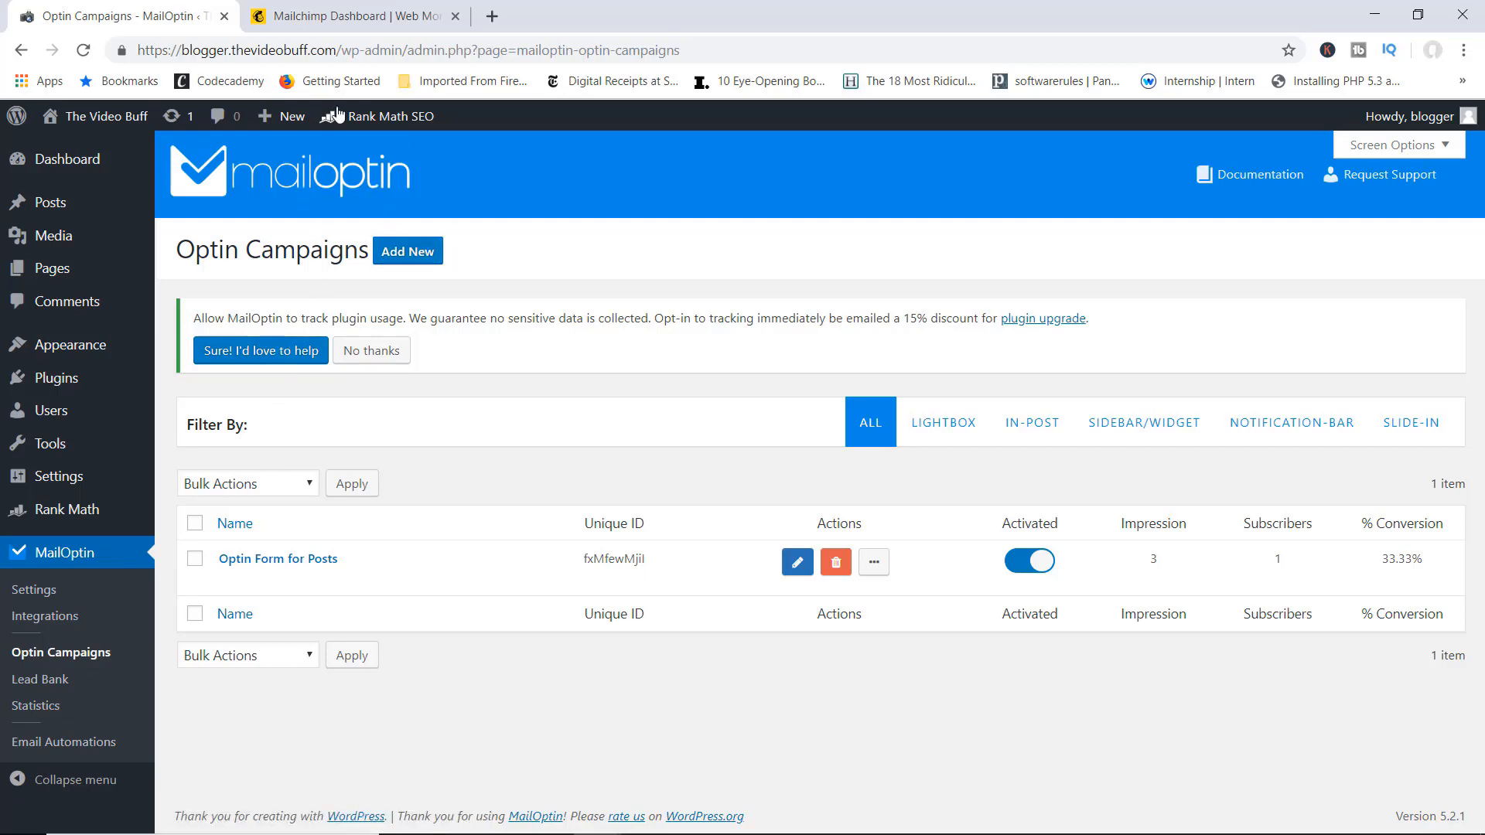
{"action": "left_click", "coordinate": [359, 29]}
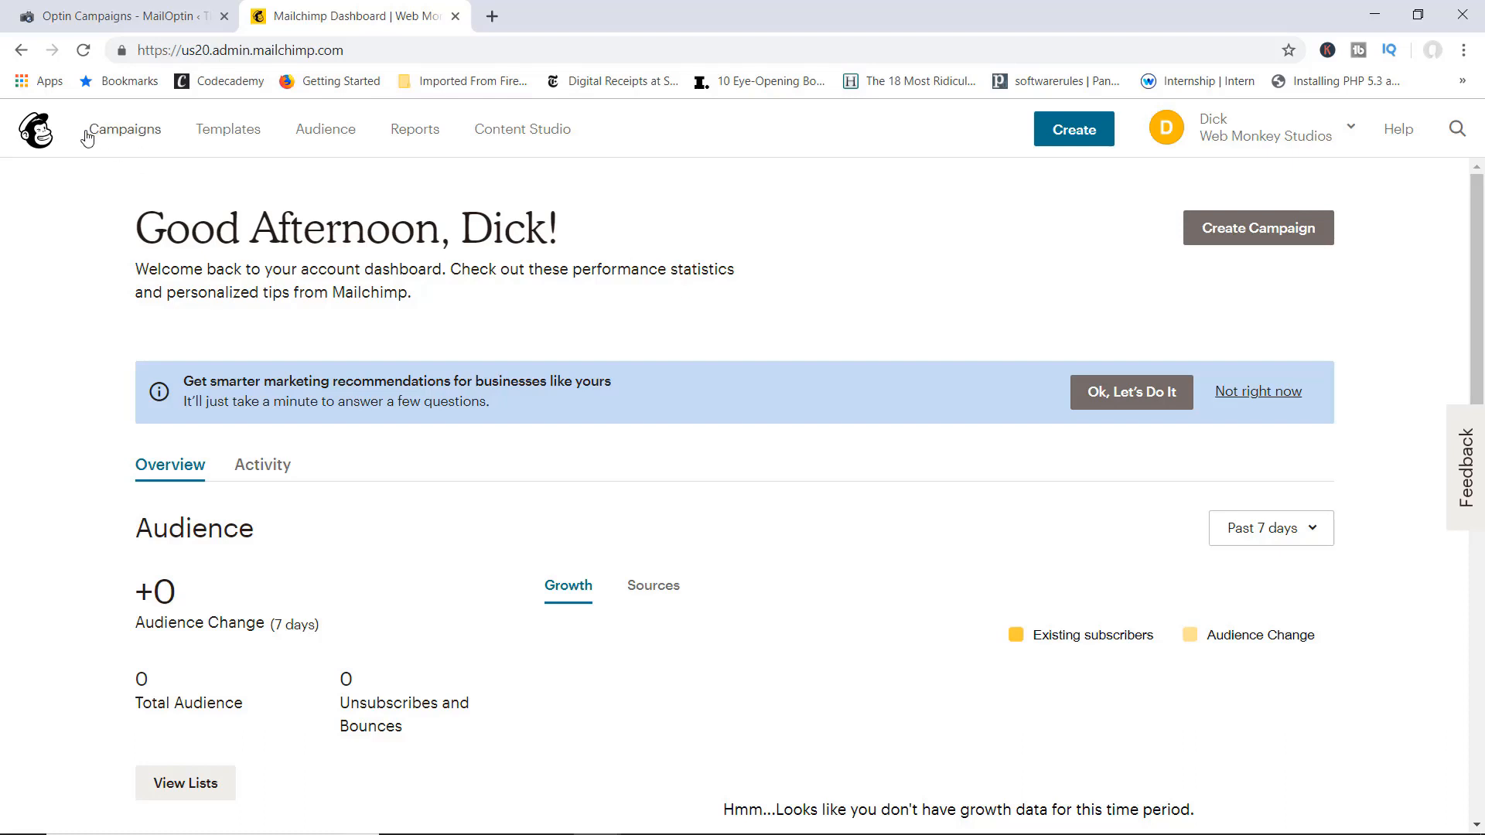
Step: Create an email campaign named 'The Absolute Beginners Guide to Cyber Security'
{"action": "left_click", "coordinate": [128, 133]}
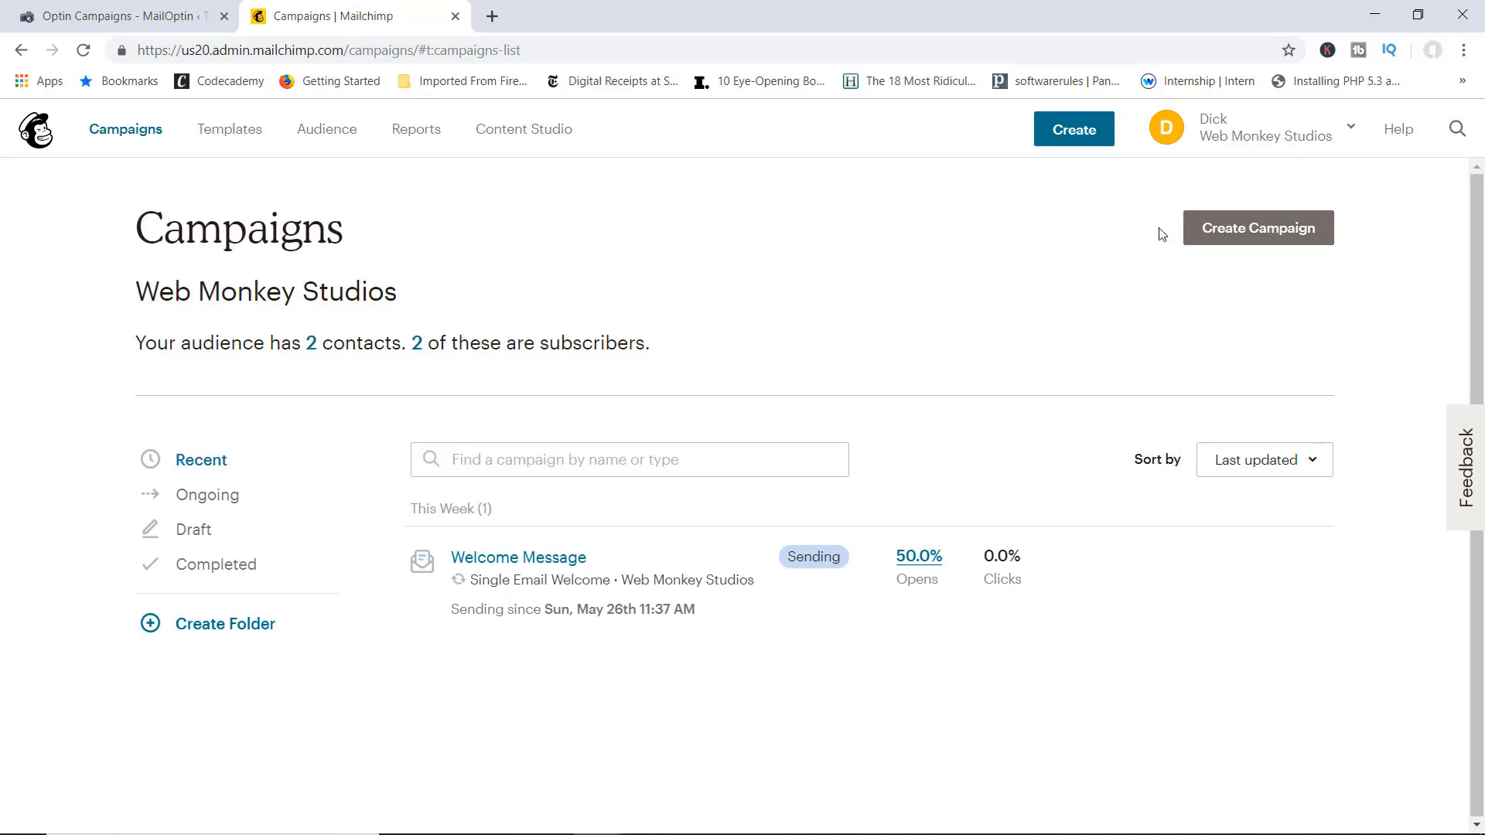
{"action": "left_click", "coordinate": [1242, 235]}
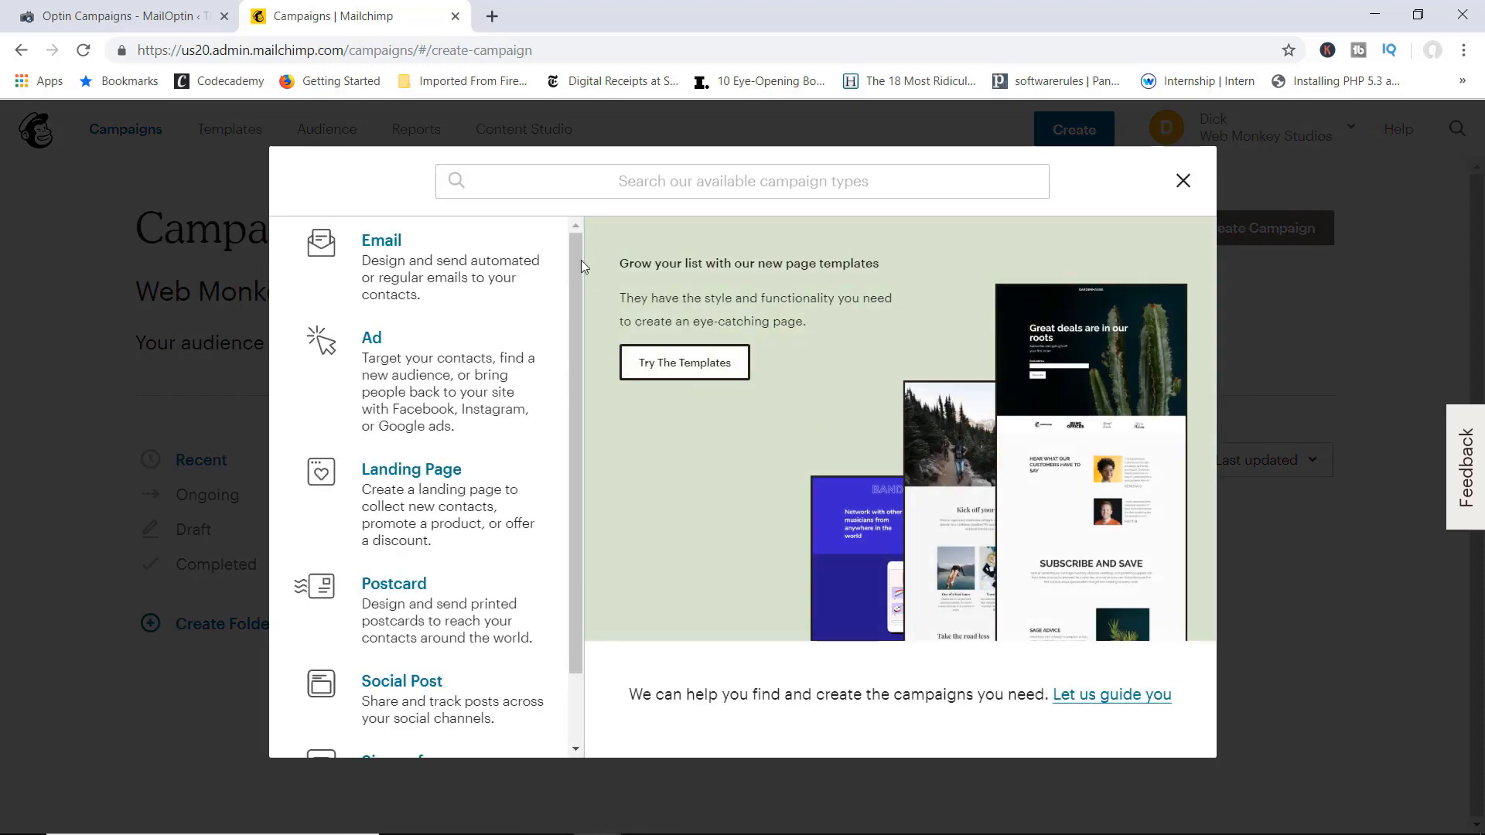
{"action": "scroll", "coordinate": [464, 398], "scroll_direction": "down", "scroll_amount": 1}
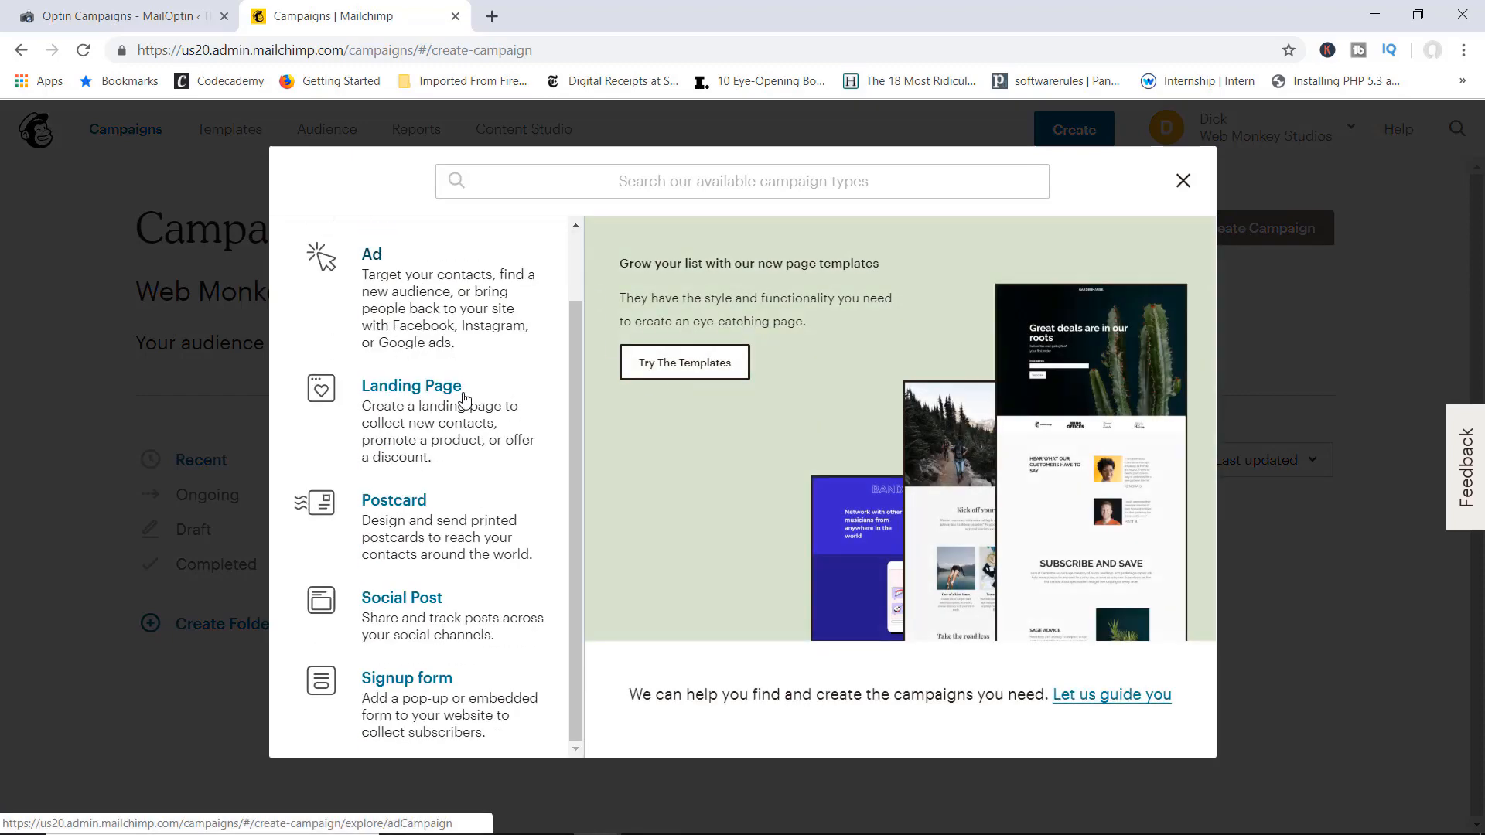
{"action": "scroll", "coordinate": [464, 398], "scroll_direction": "up", "scroll_amount": 1}
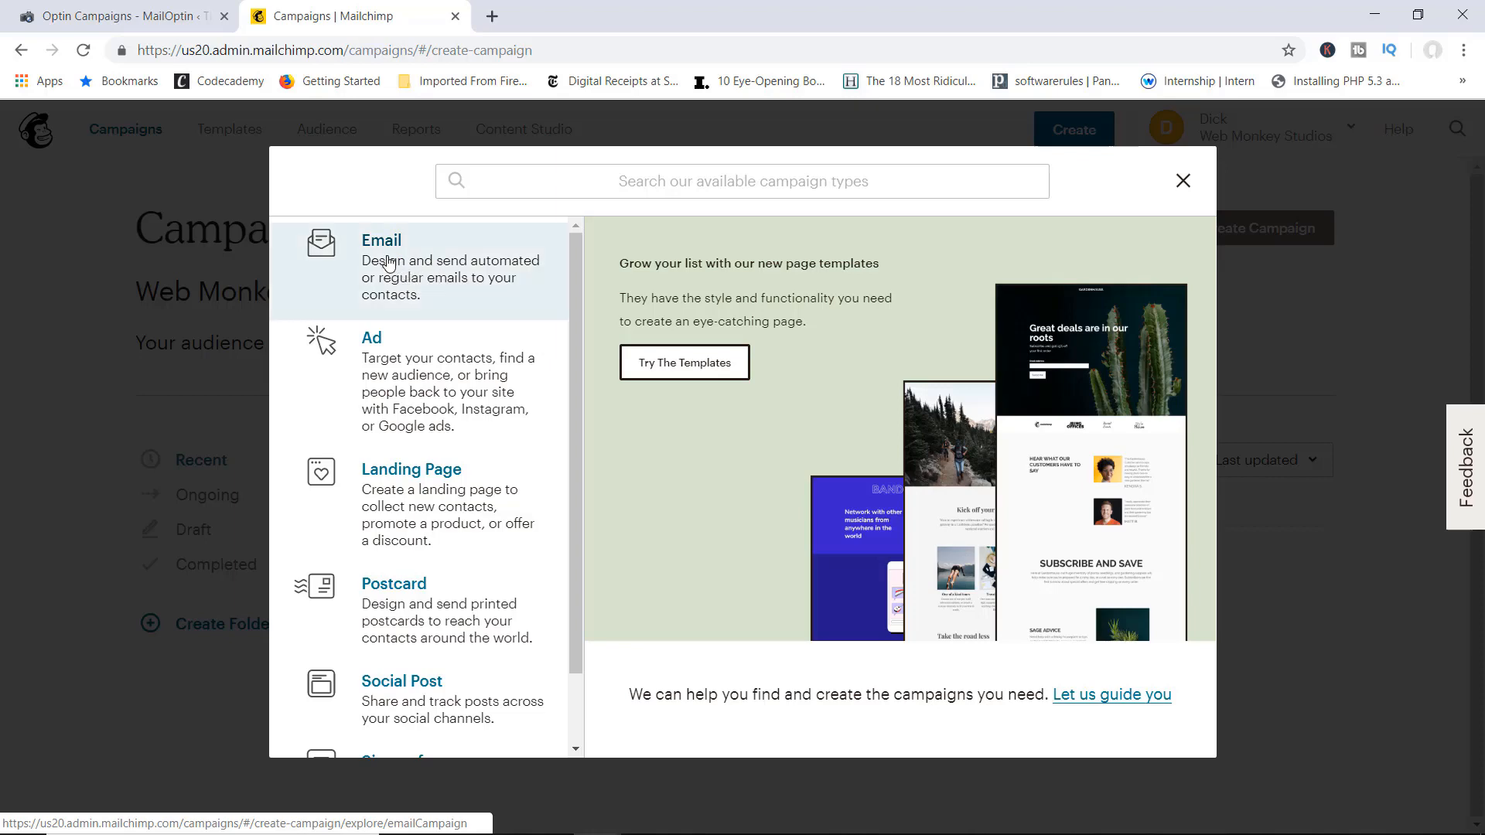
{"action": "left_click", "coordinate": [391, 263]}
{"action": "left_click", "coordinate": [561, 518]}
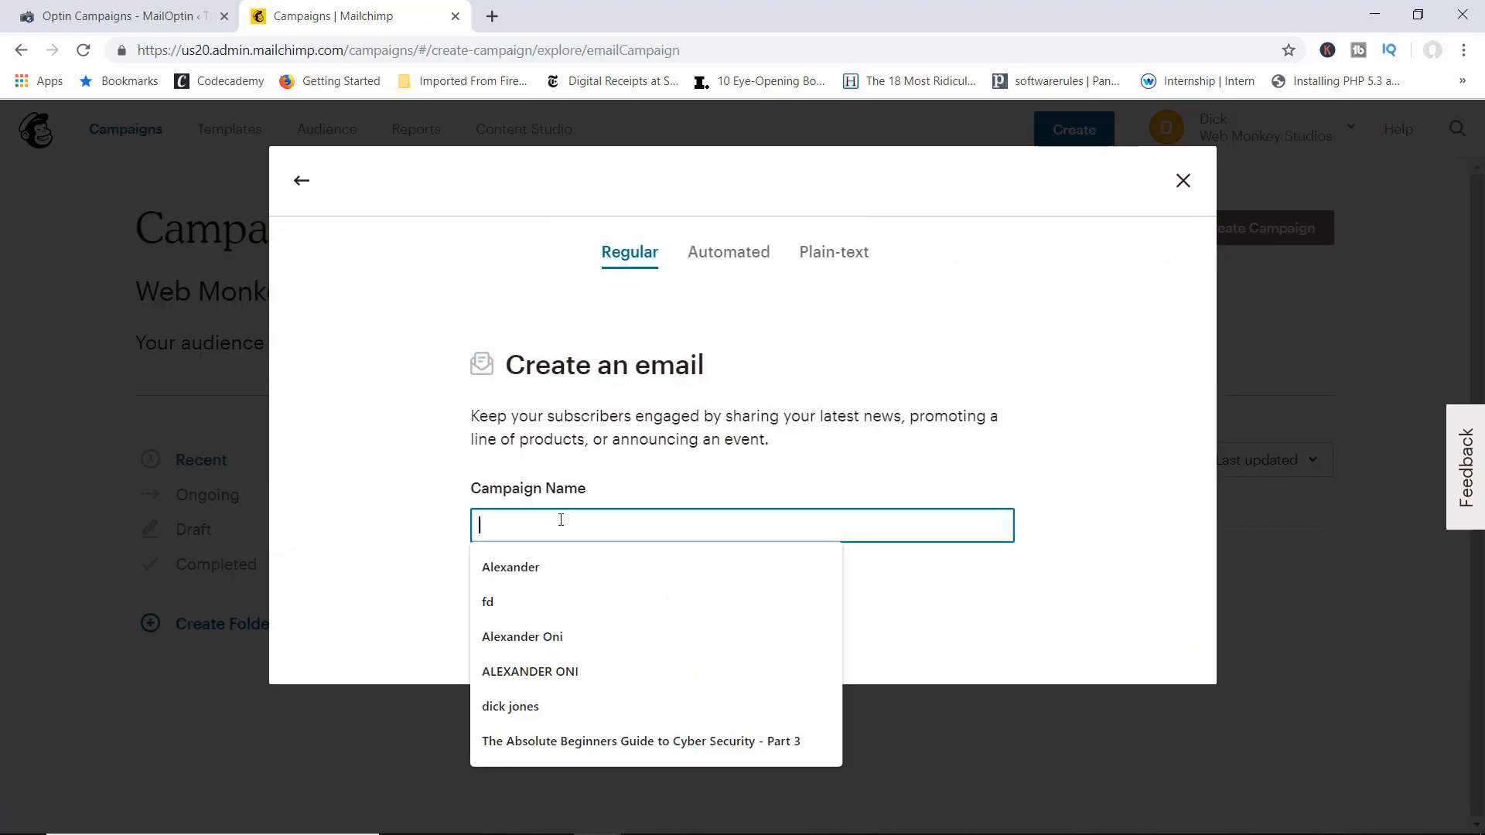
{"action": "left_click", "coordinate": [623, 742]}
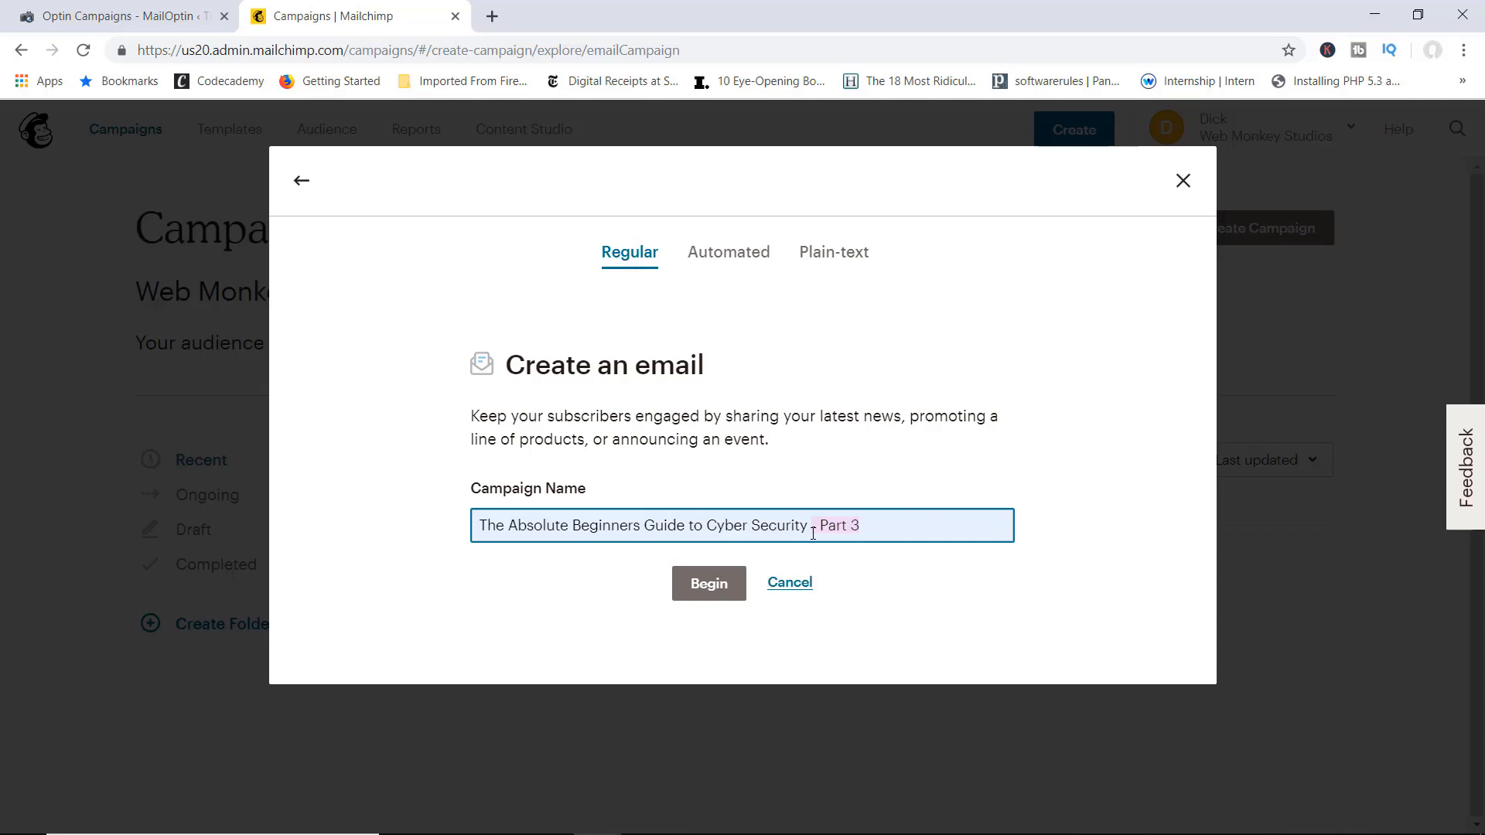
{"action": "key", "text": "BackSpace"}
{"action": "left_click", "coordinate": [819, 479]}
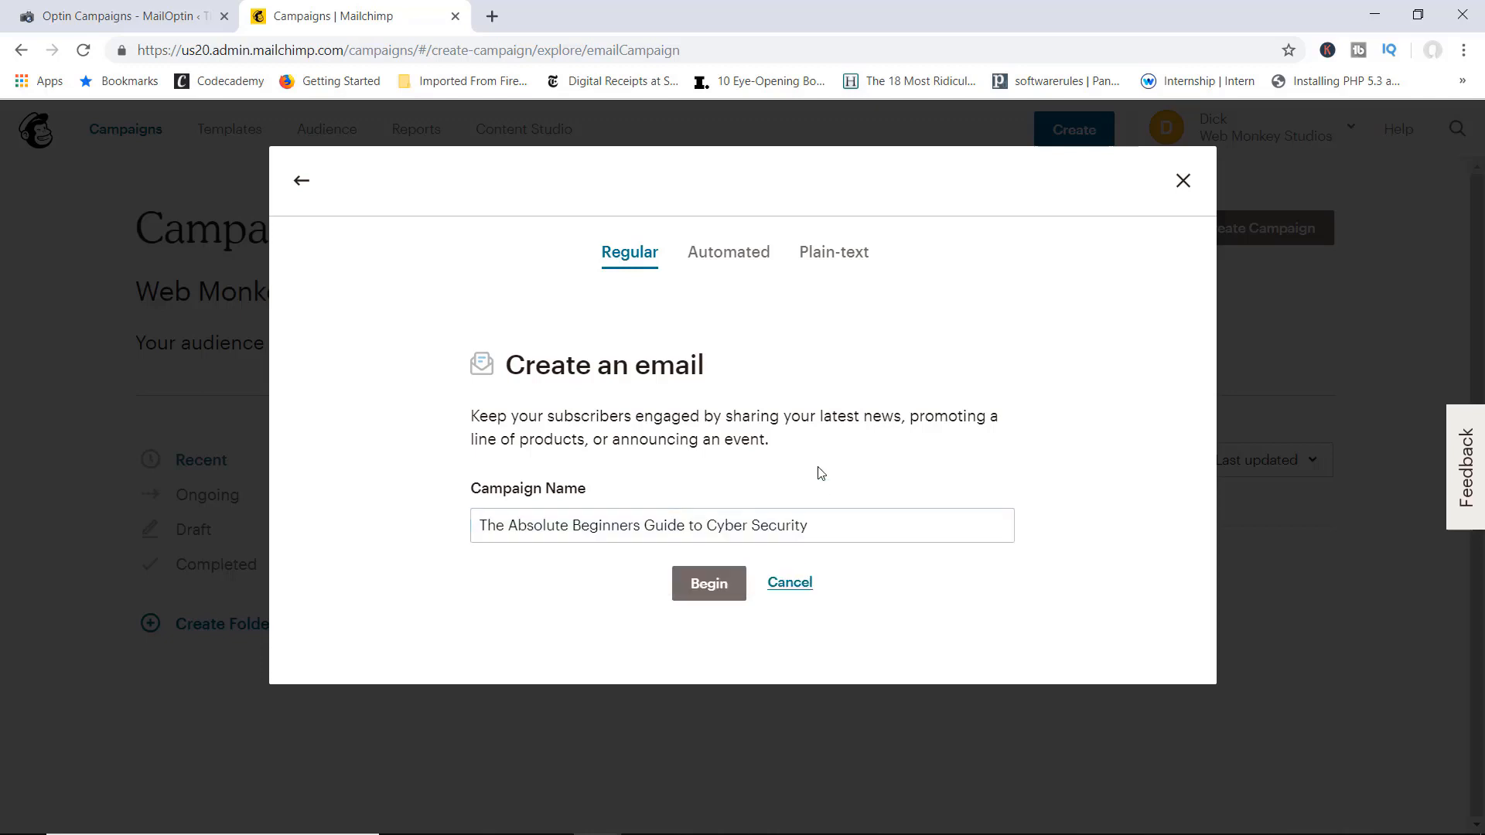
{"action": "left_click", "coordinate": [712, 589]}
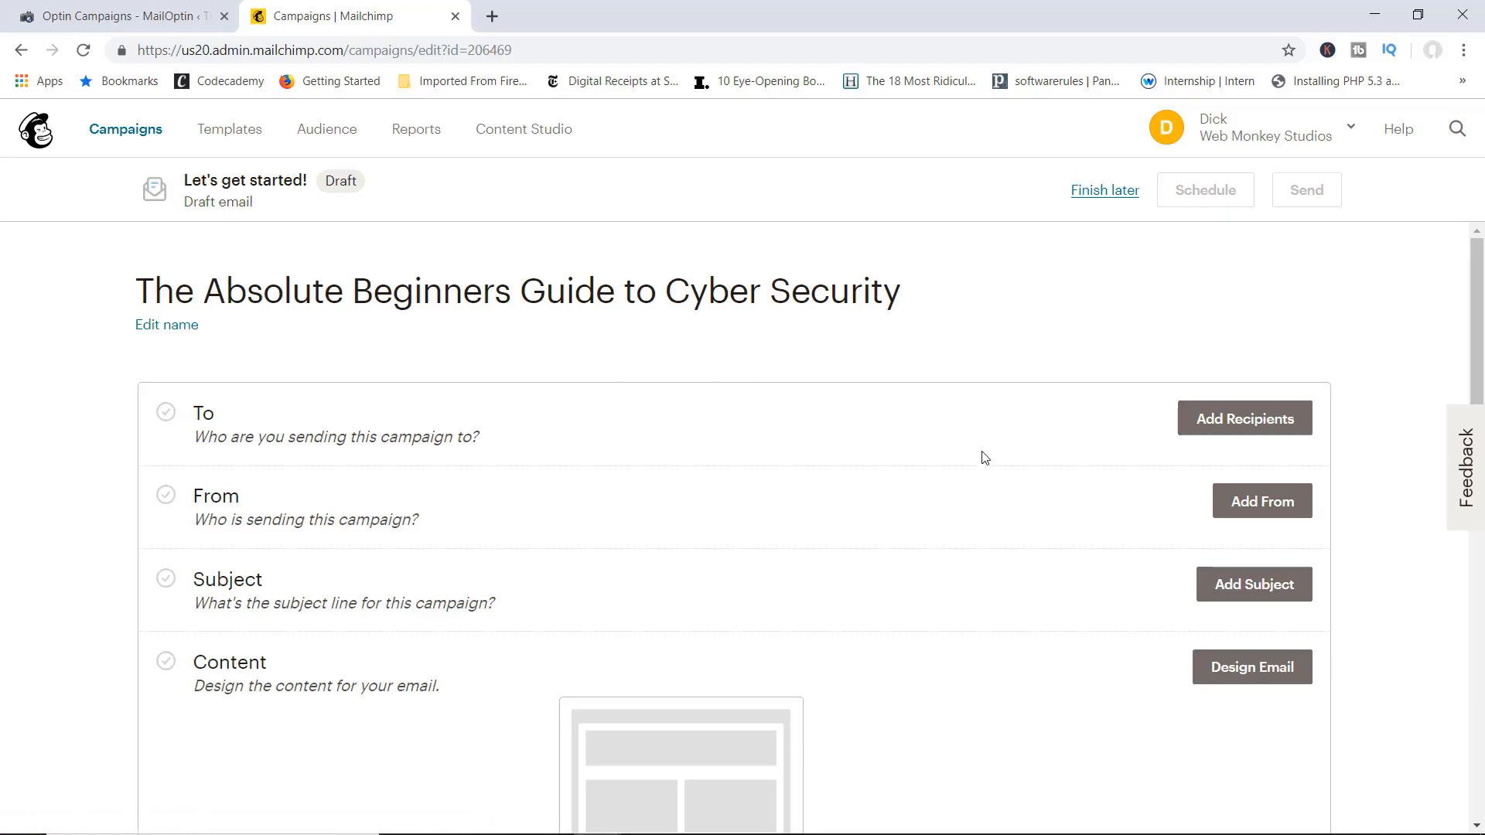
Step: Send to the Web Monkey Studios audience with the To field personalized as *|FNAME|*
{"action": "left_click", "coordinate": [1239, 421]}
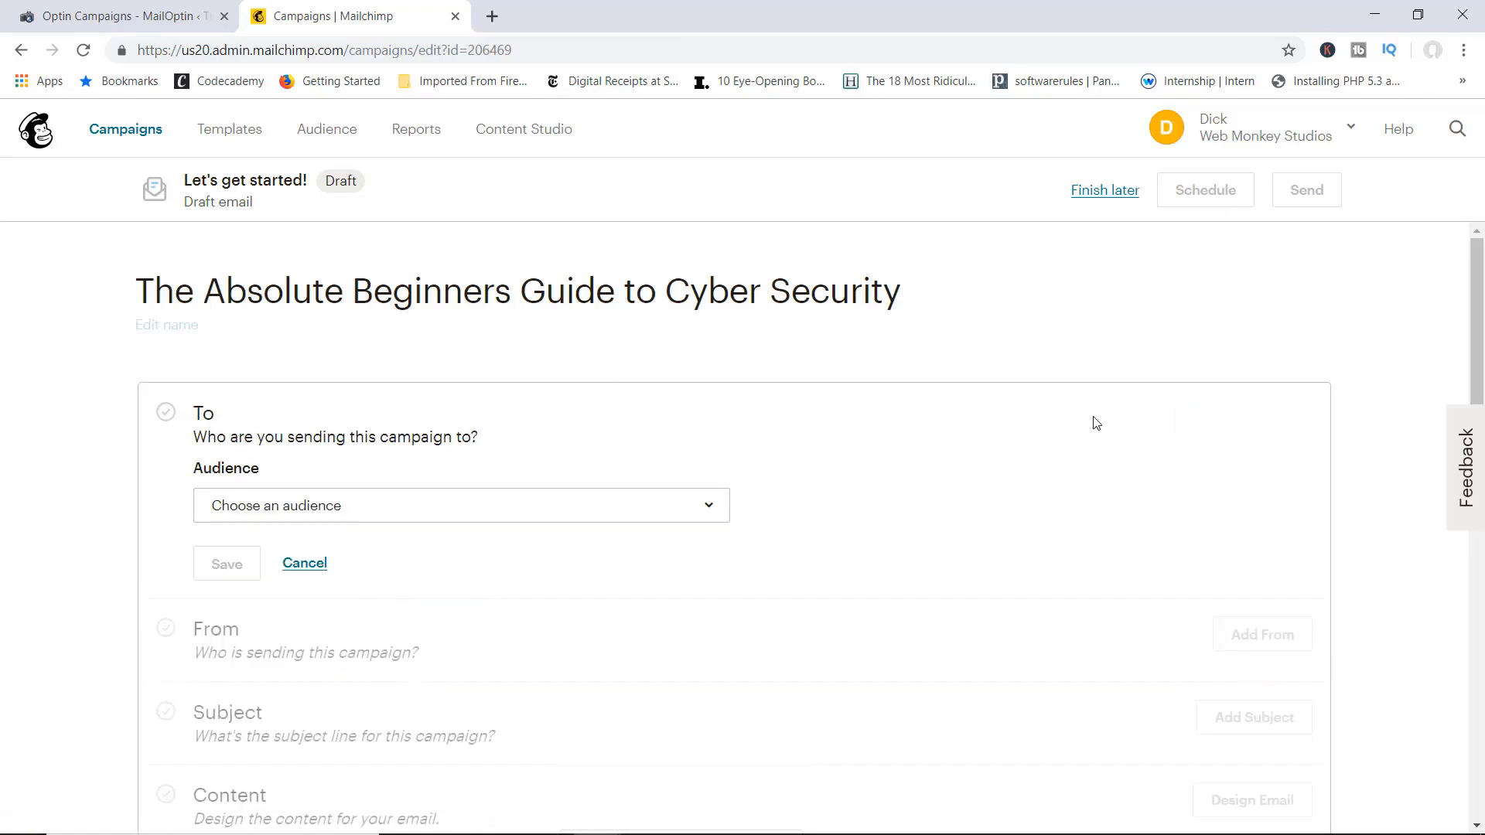
{"action": "left_click", "coordinate": [688, 507]}
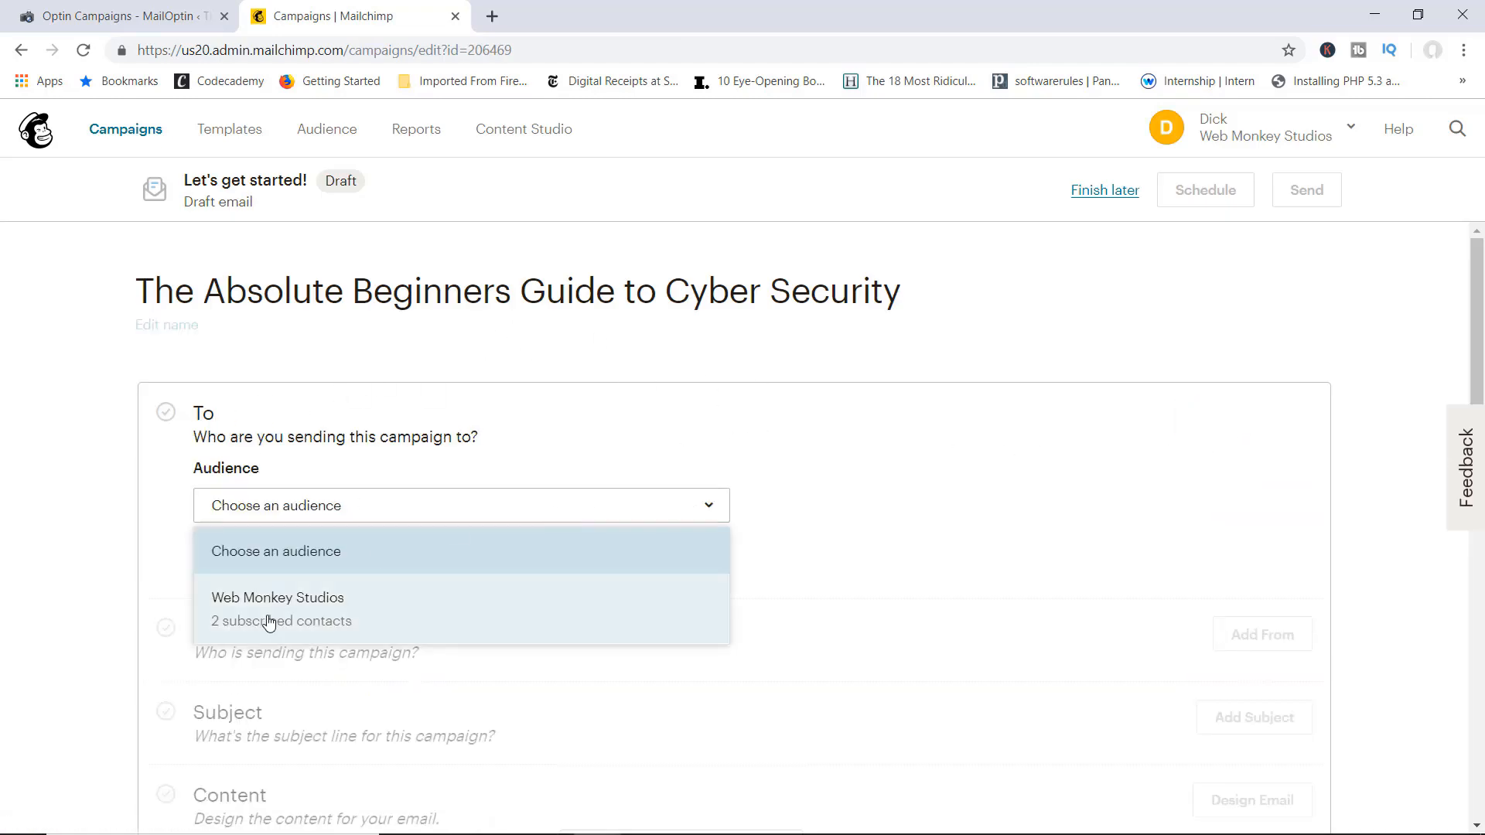
{"action": "left_click", "coordinate": [322, 612]}
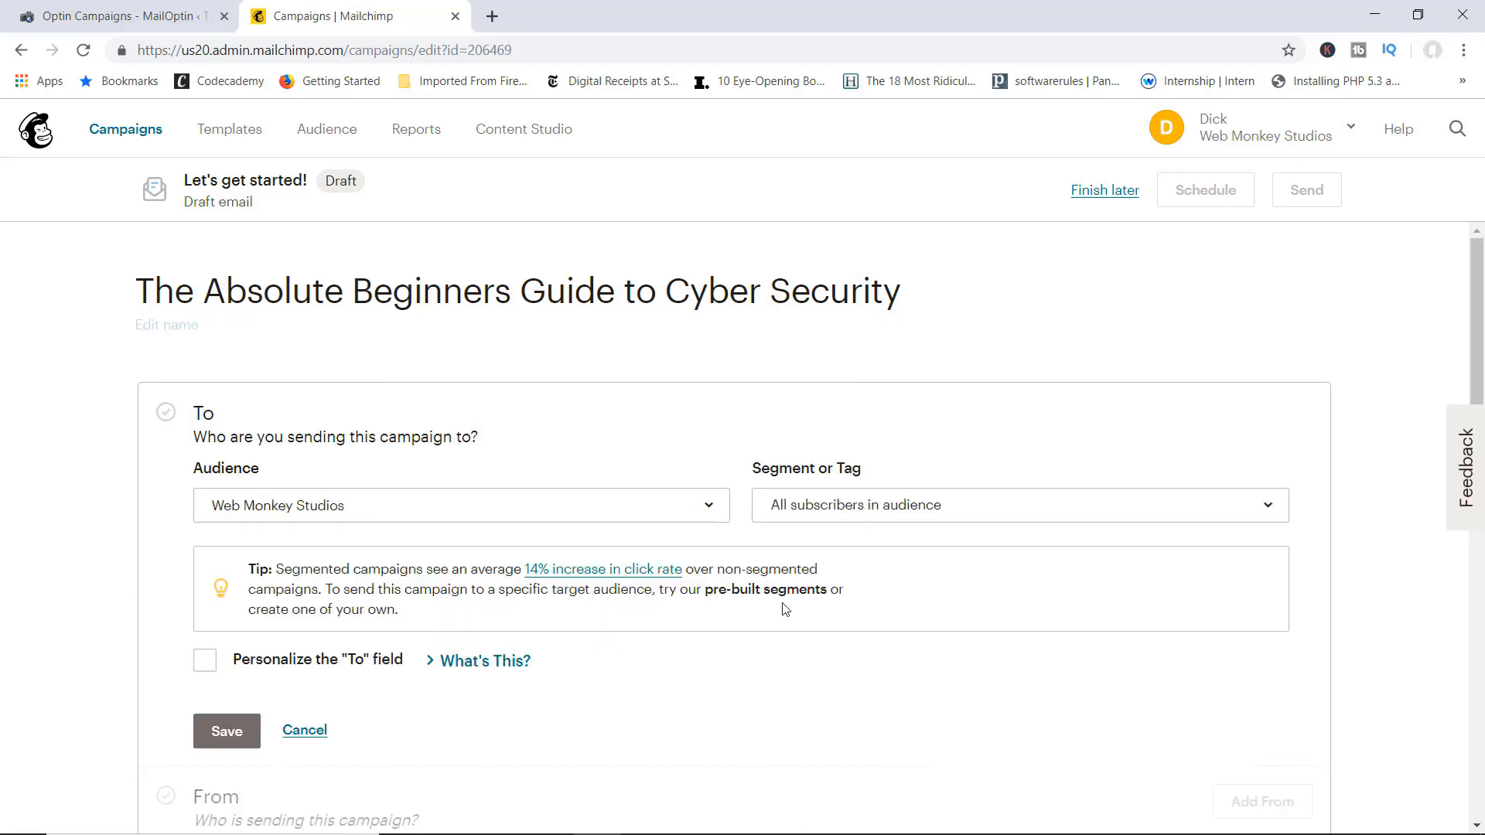
{"action": "scroll", "coordinate": [785, 609], "scroll_direction": "down", "scroll_amount": 1}
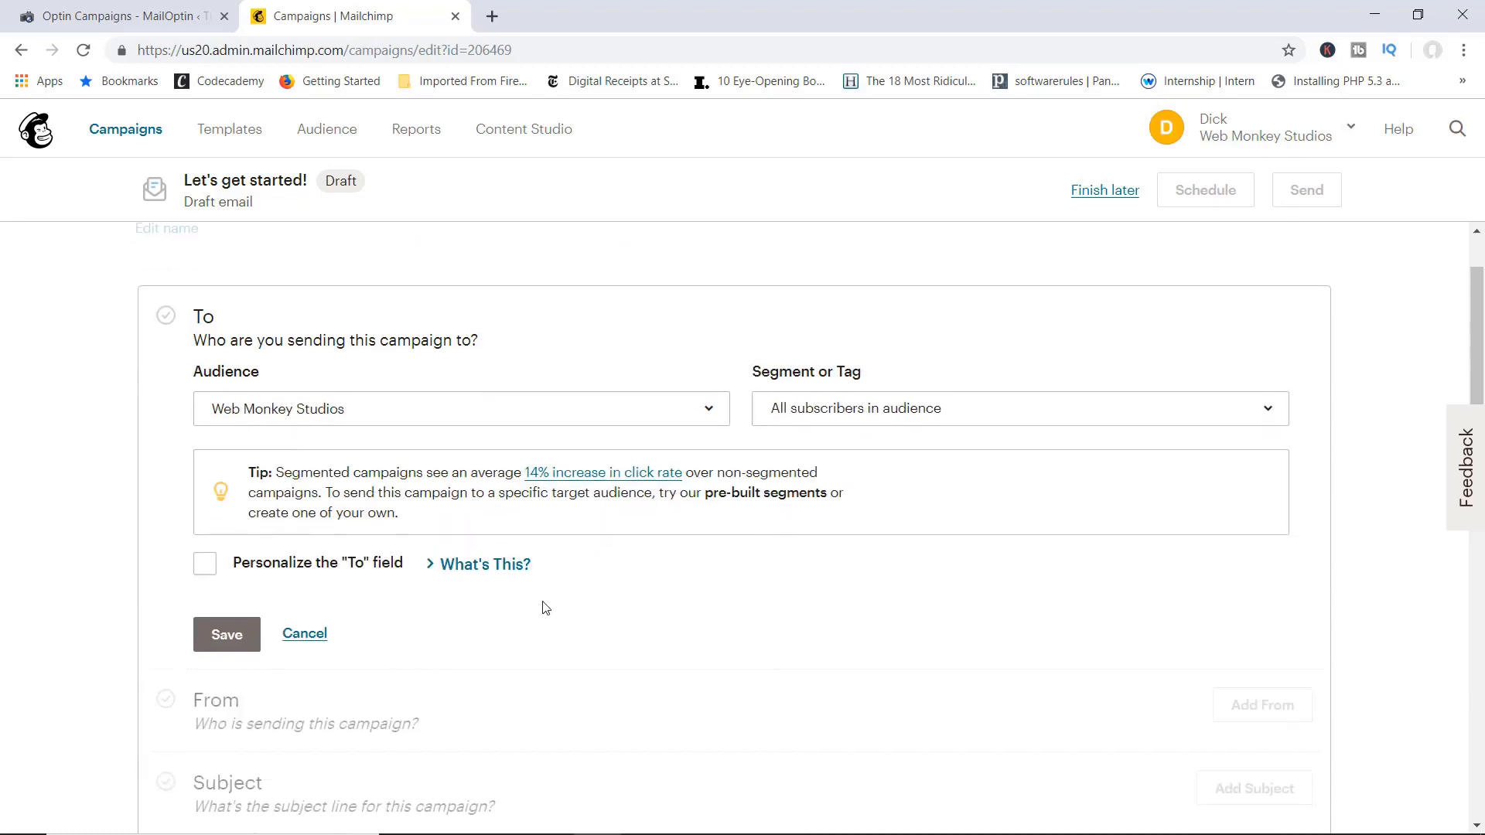
{"action": "left_click", "coordinate": [205, 564]}
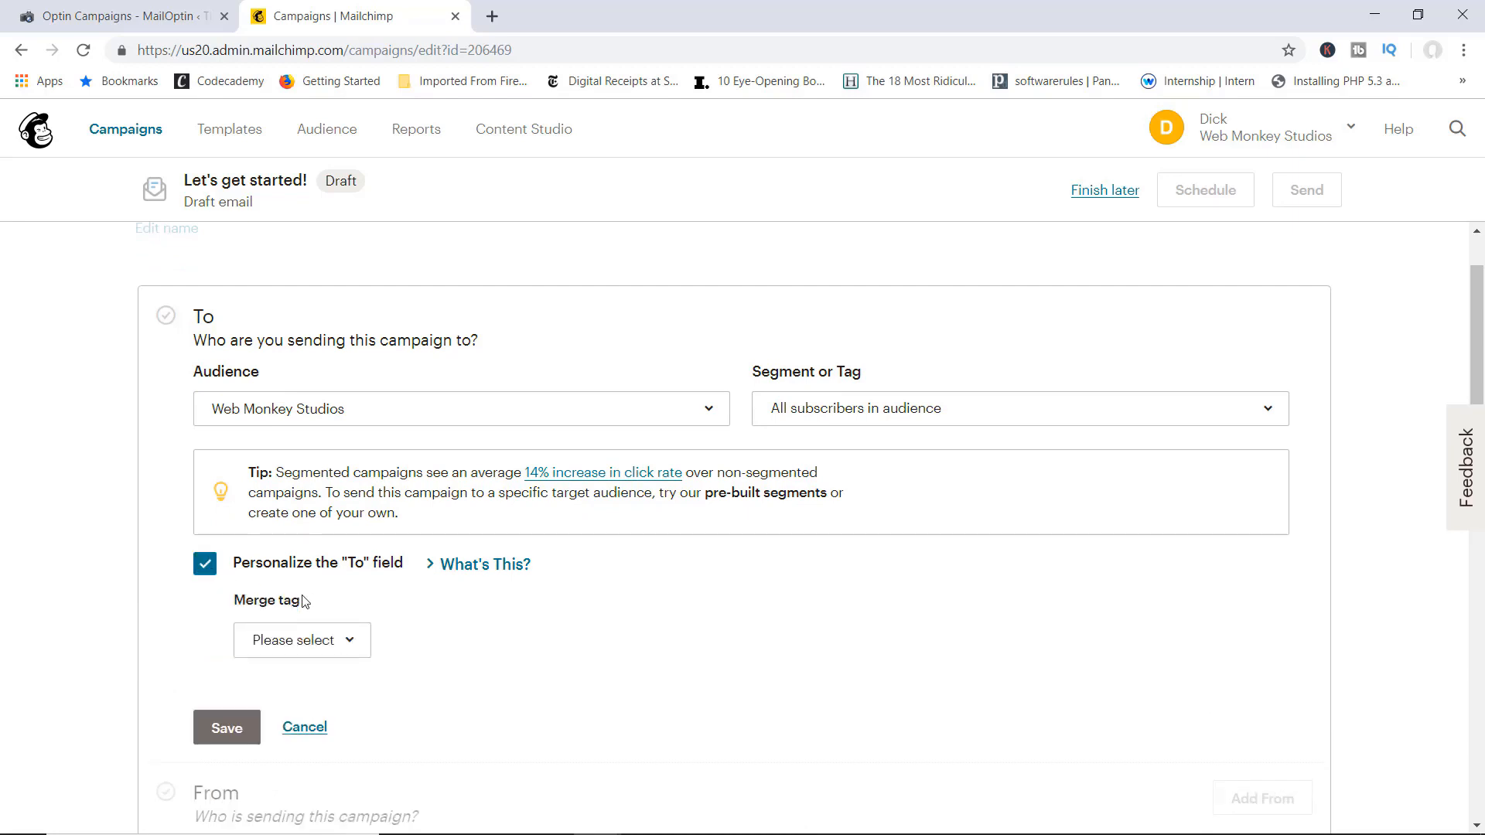
{"action": "left_click", "coordinate": [340, 642]}
{"action": "left_click", "coordinate": [299, 466]}
{"action": "scroll", "coordinate": [419, 635], "scroll_direction": "down", "scroll_amount": 3}
{"action": "left_click", "coordinate": [233, 534]}
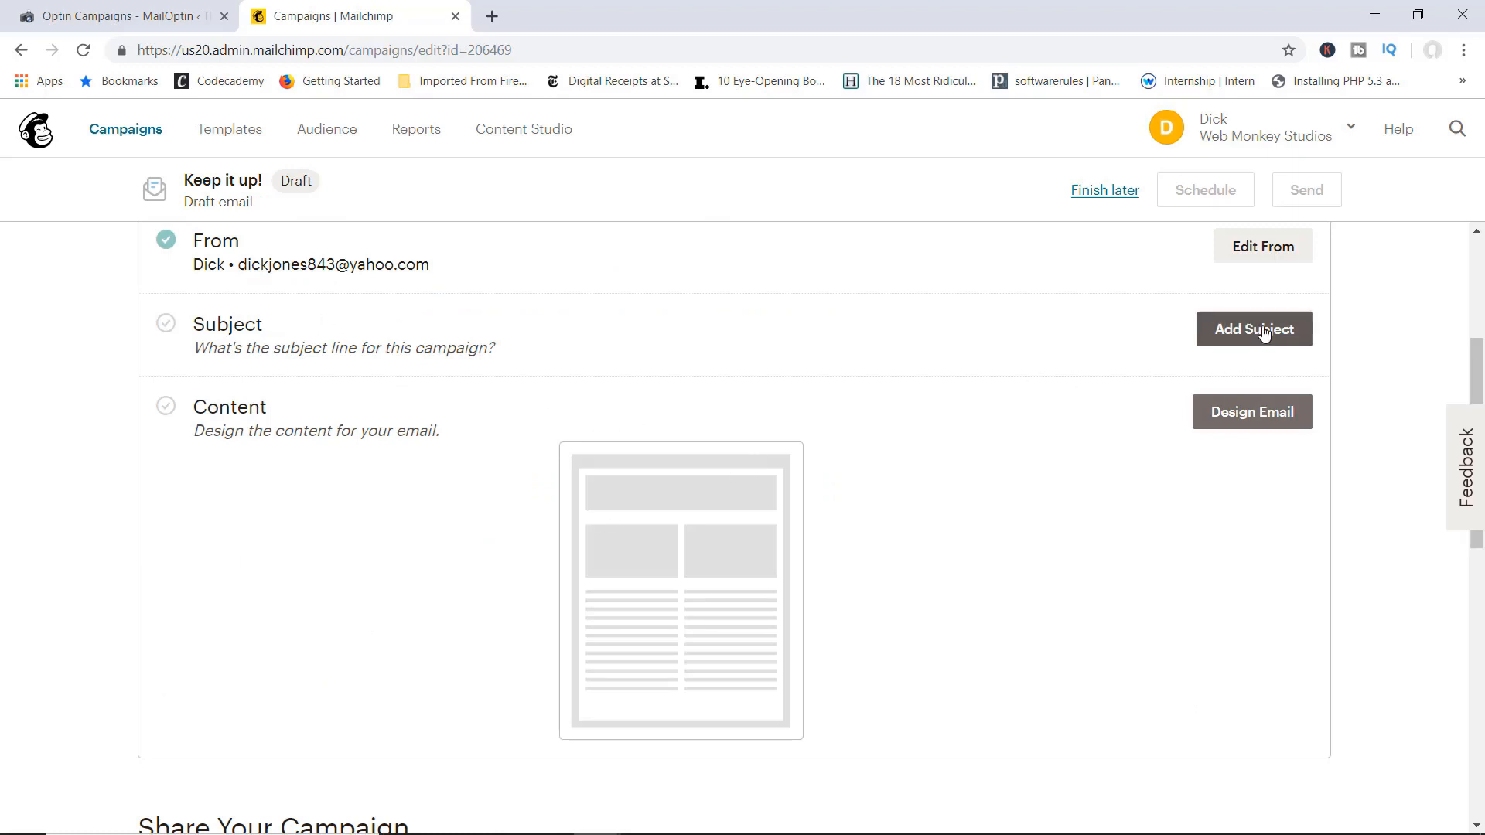
Step: Set and save the campaign subject line 'Buy this Course'
{"action": "left_click", "coordinate": [1212, 330]}
{"action": "left_click", "coordinate": [440, 420]}
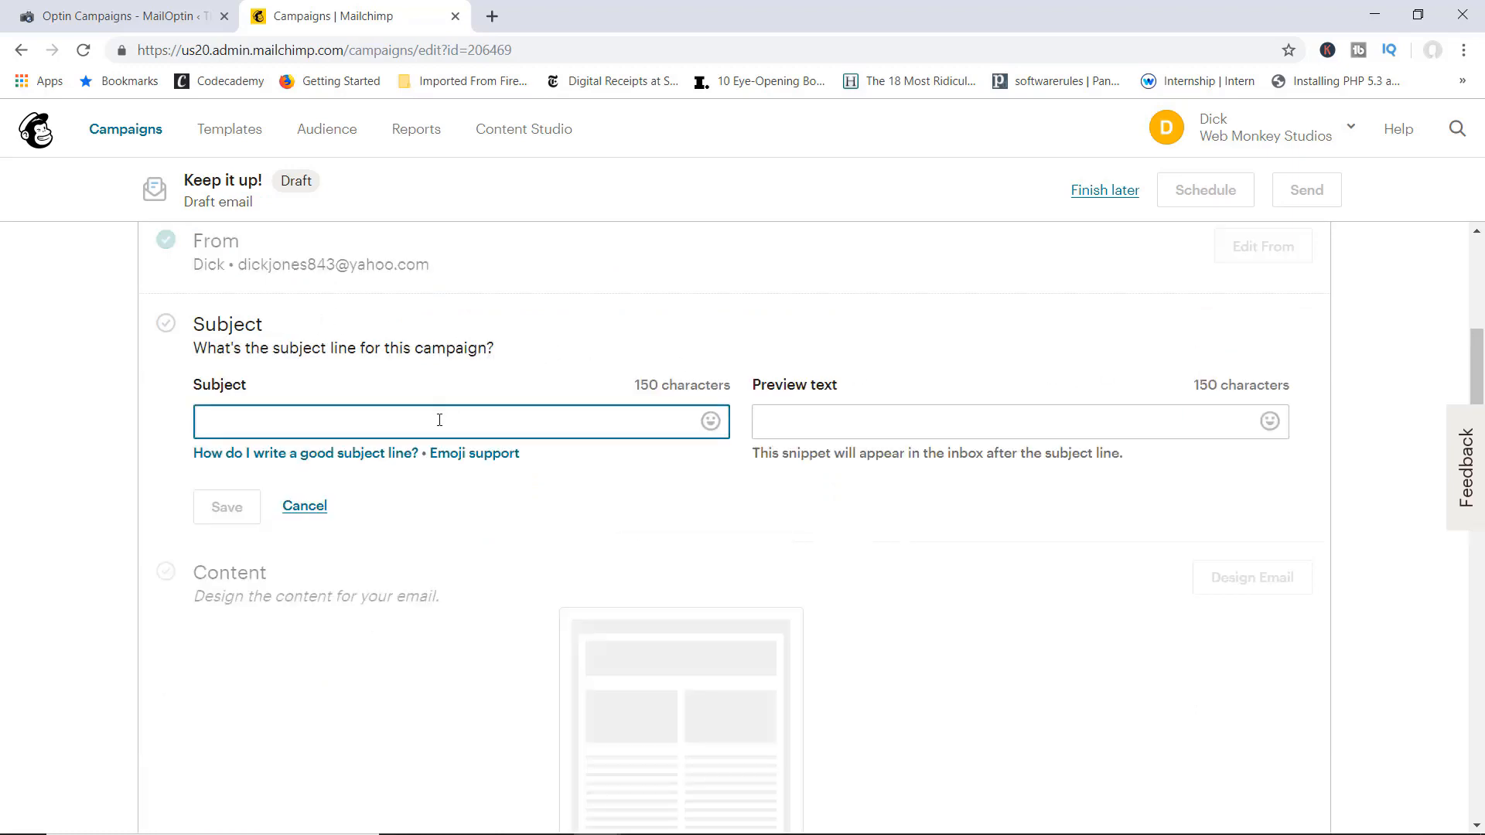
{"action": "type", "text": "Buy this "}
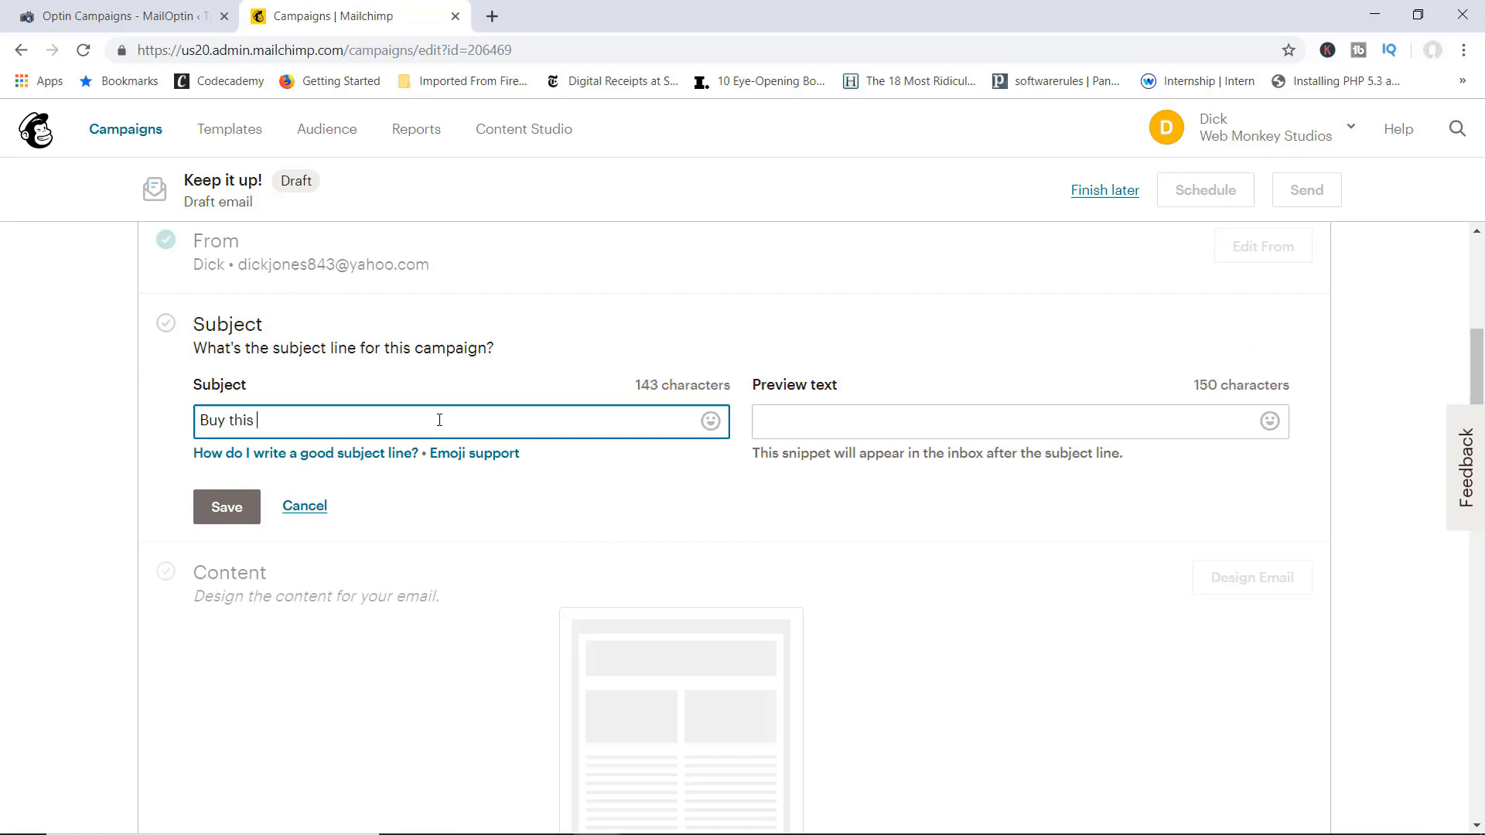
{"action": "type", "text": "Course"}
{"action": "scroll", "coordinate": [649, 487], "scroll_direction": "down", "scroll_amount": 2}
{"action": "left_click", "coordinate": [225, 318]}
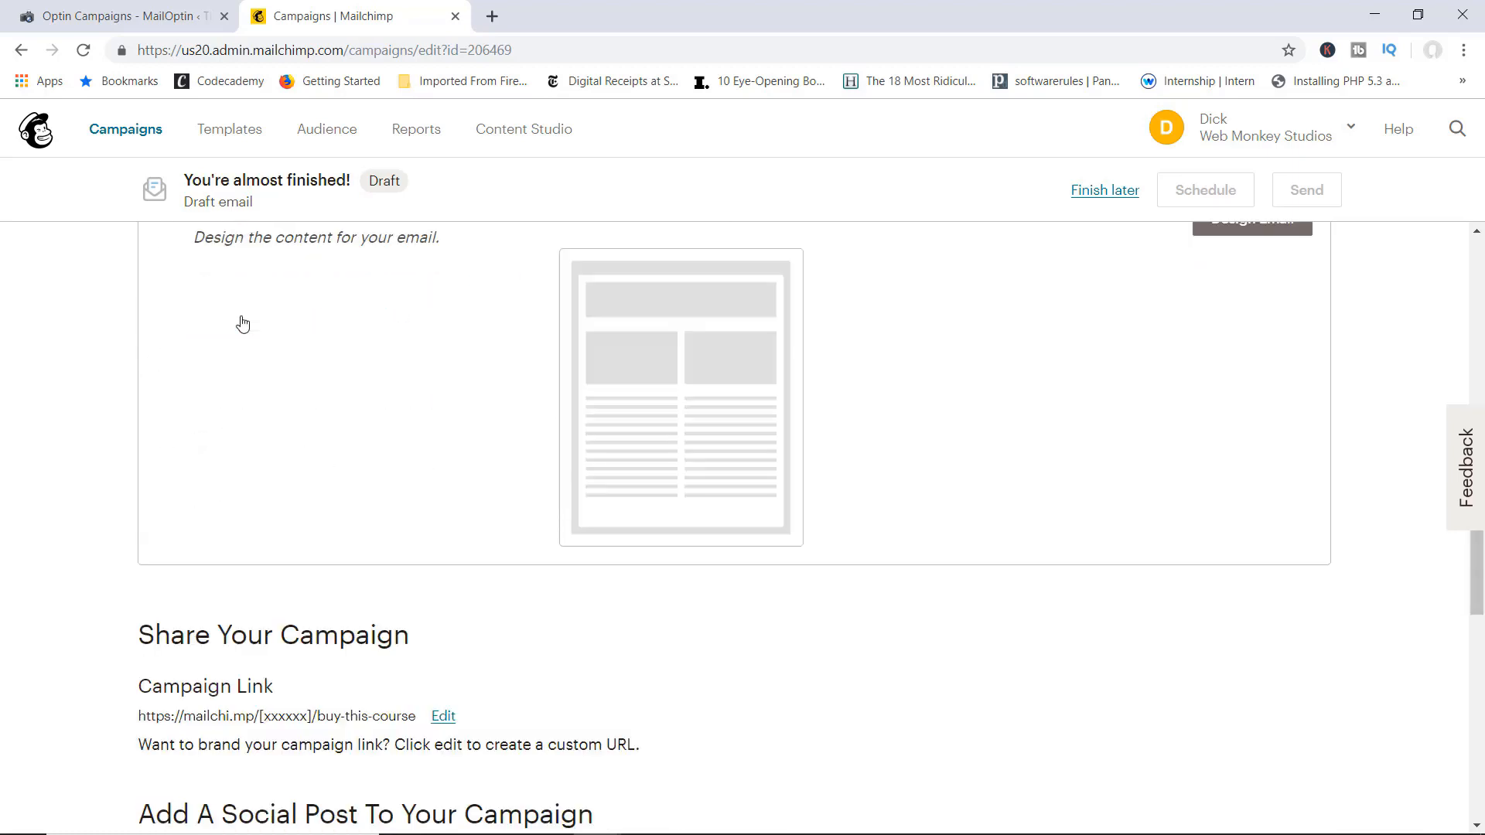
{"action": "scroll", "coordinate": [762, 349], "scroll_direction": "up", "scroll_amount": 3}
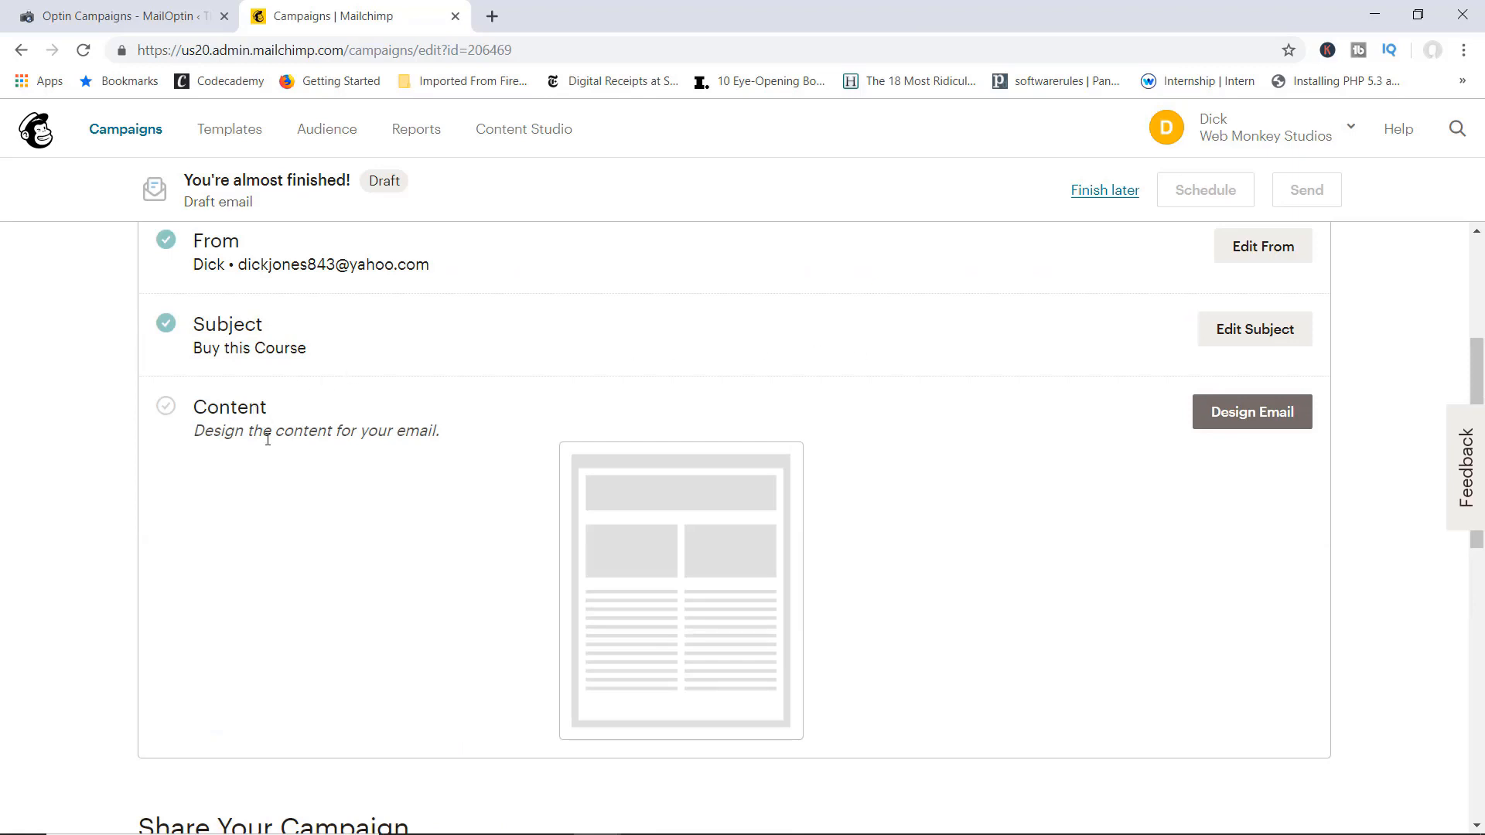
{"action": "left_click", "coordinate": [1235, 413]}
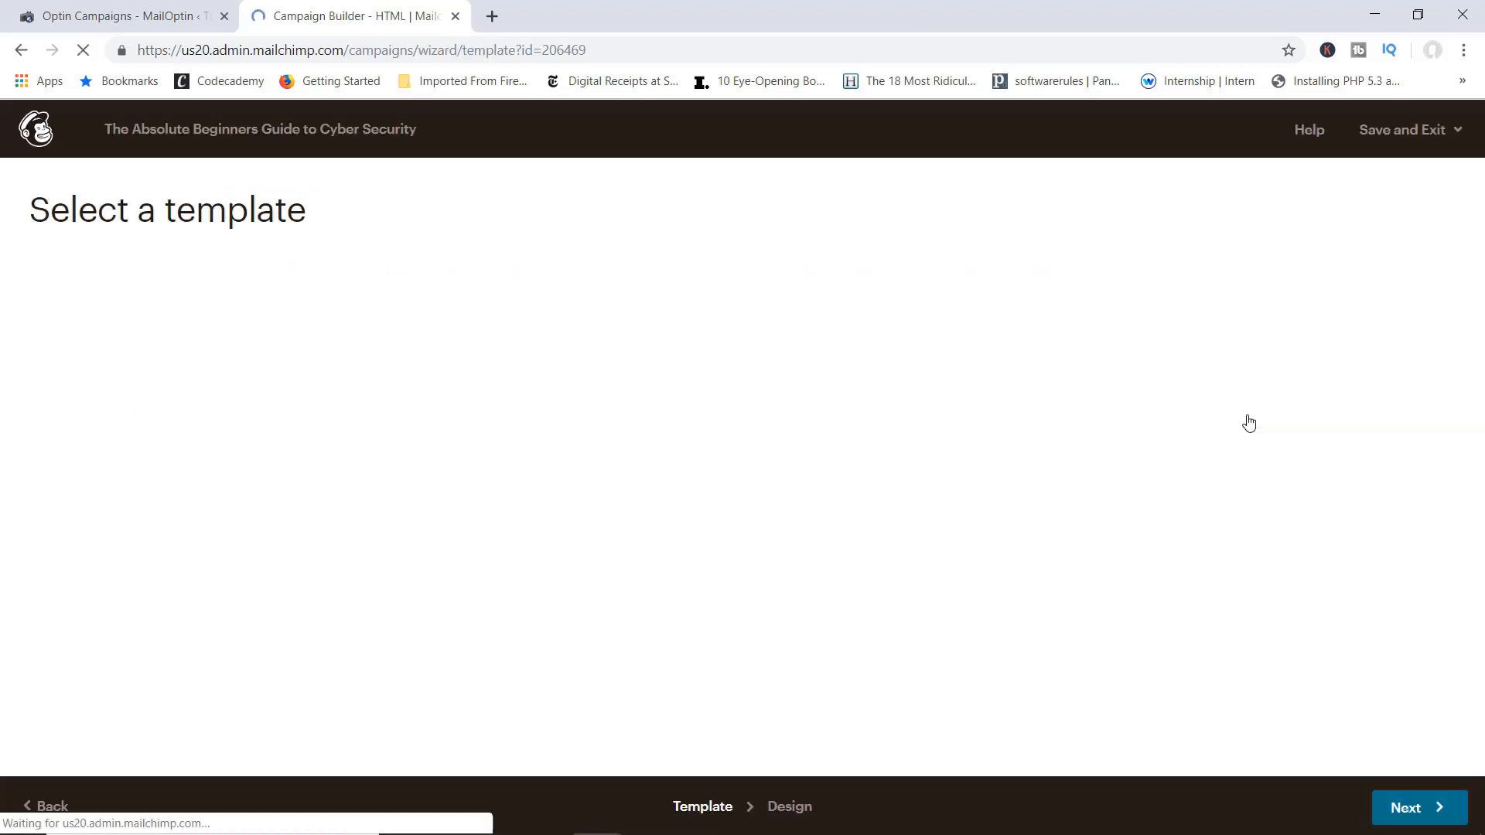
Step: Scroll through the available email layout templates
{"action": "scroll", "coordinate": [842, 351], "scroll_direction": "down", "scroll_amount": 1}
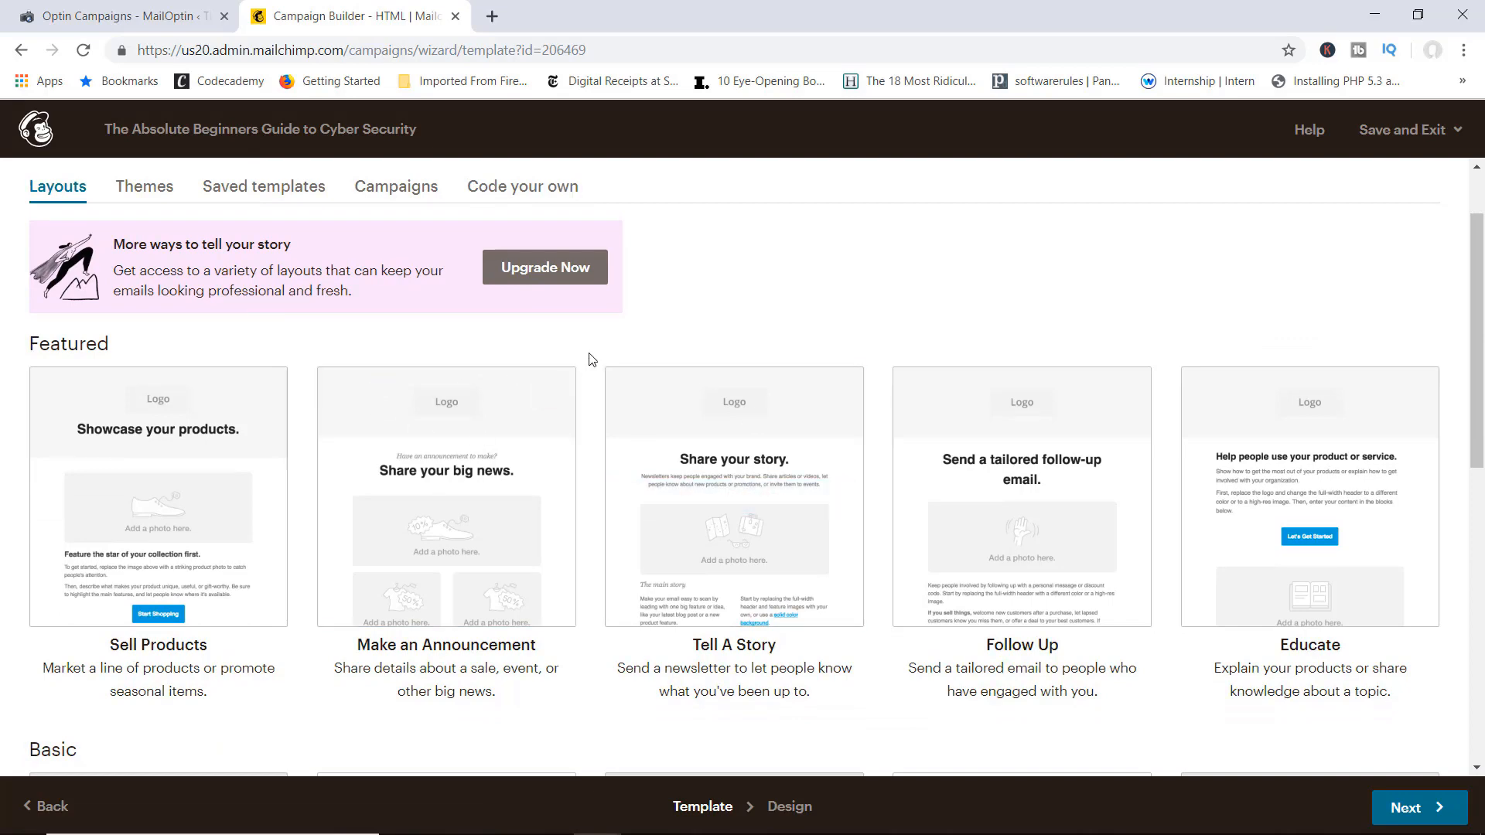
{"action": "scroll", "coordinate": [890, 433], "scroll_direction": "down", "scroll_amount": 2}
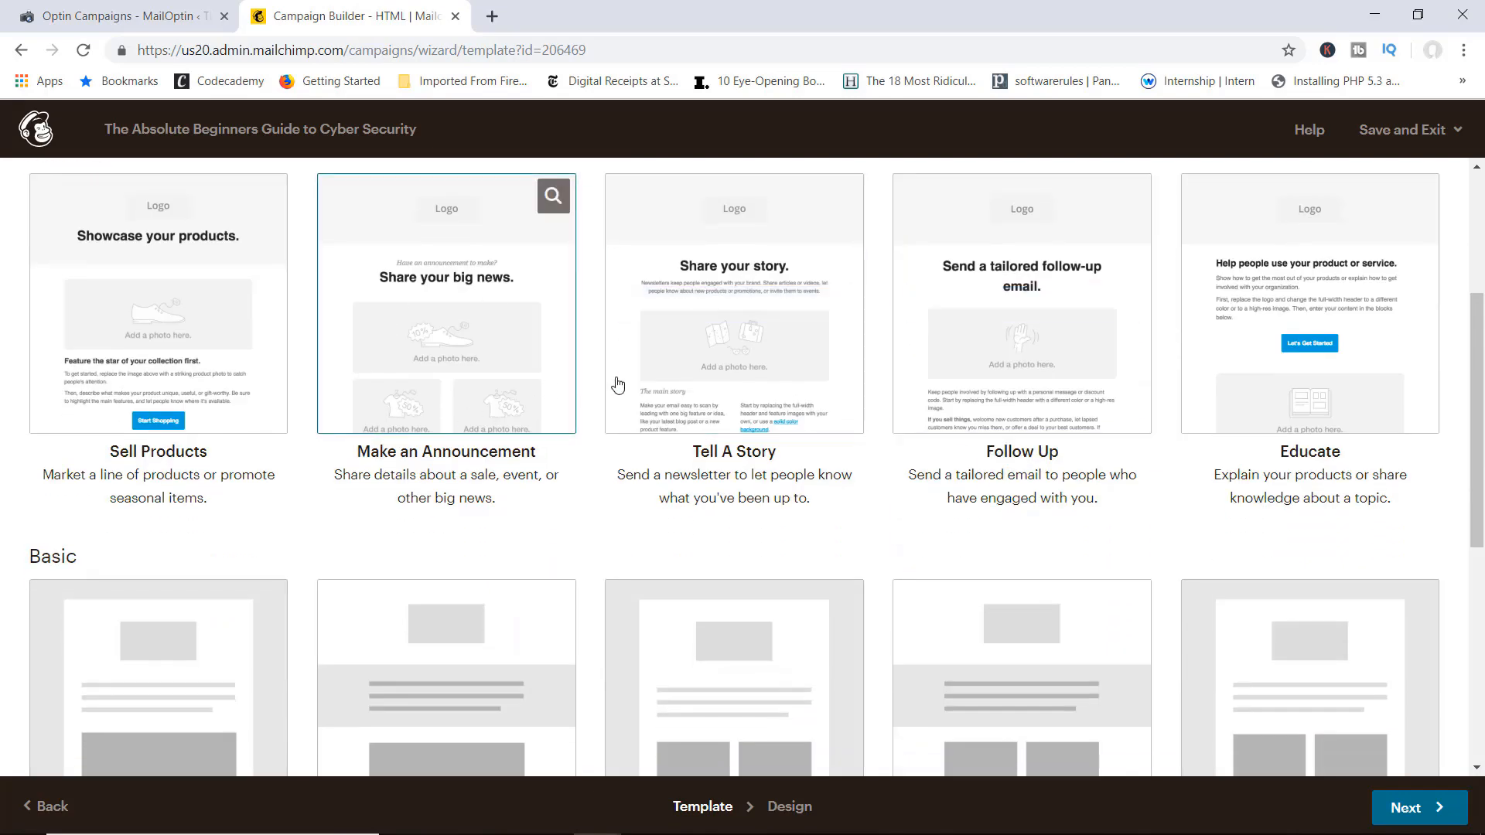
{"action": "scroll", "coordinate": [788, 425], "scroll_direction": "up", "scroll_amount": 1}
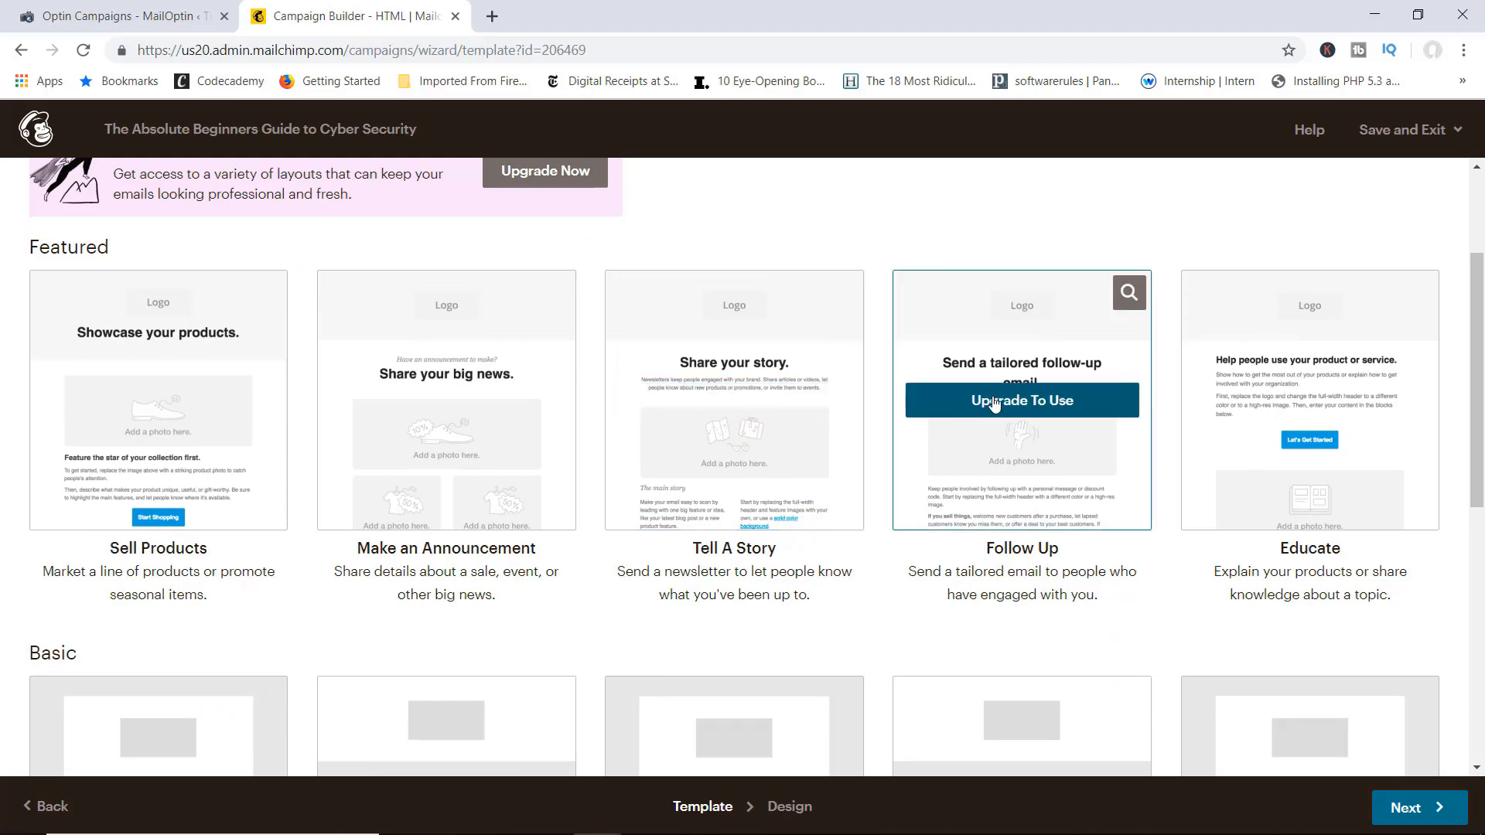
{"action": "scroll", "coordinate": [995, 402], "scroll_direction": "down", "scroll_amount": 6}
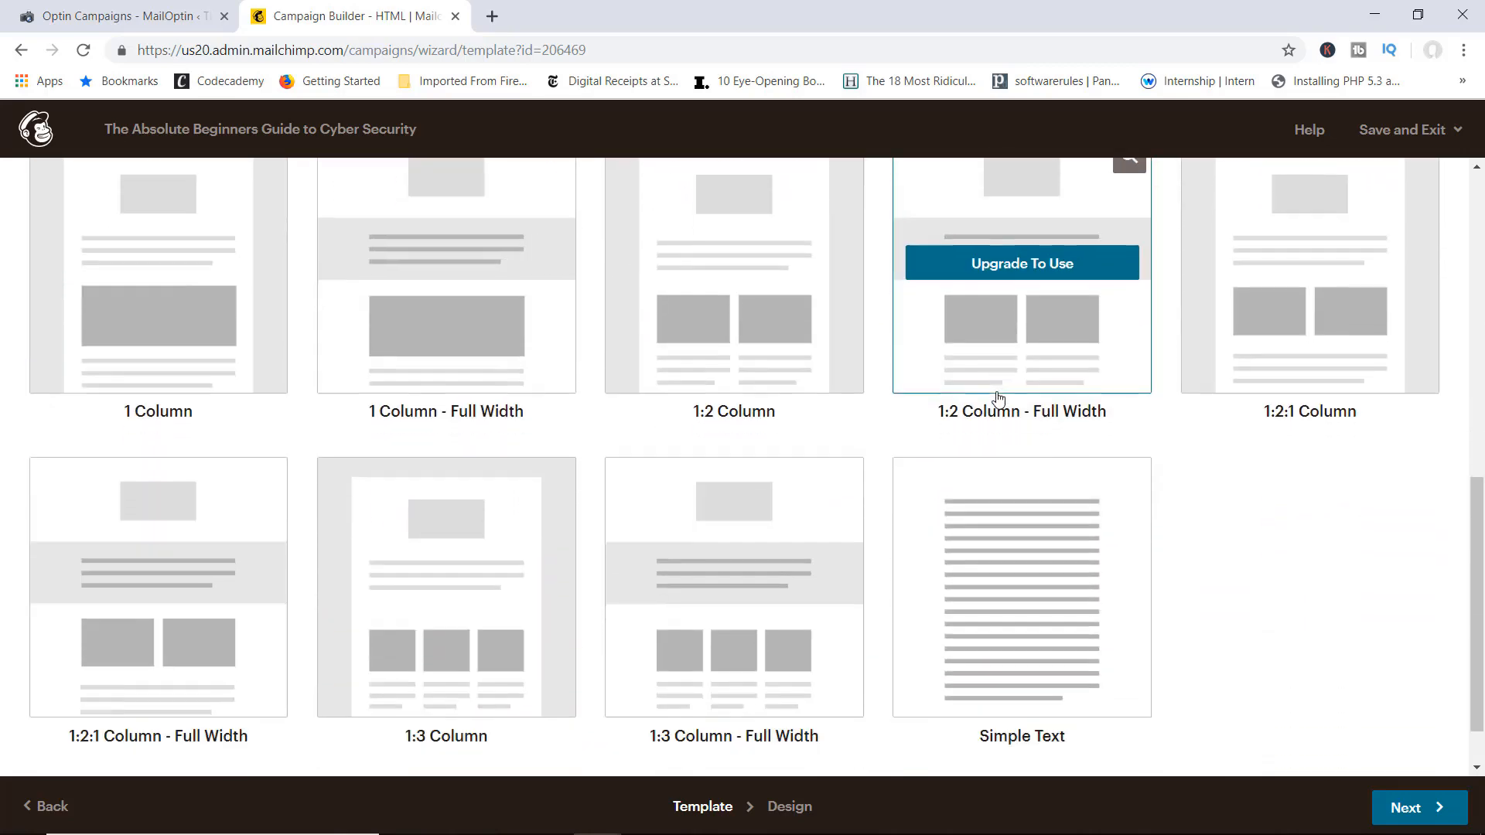
{"action": "scroll", "coordinate": [1038, 487], "scroll_direction": "up", "scroll_amount": 5}
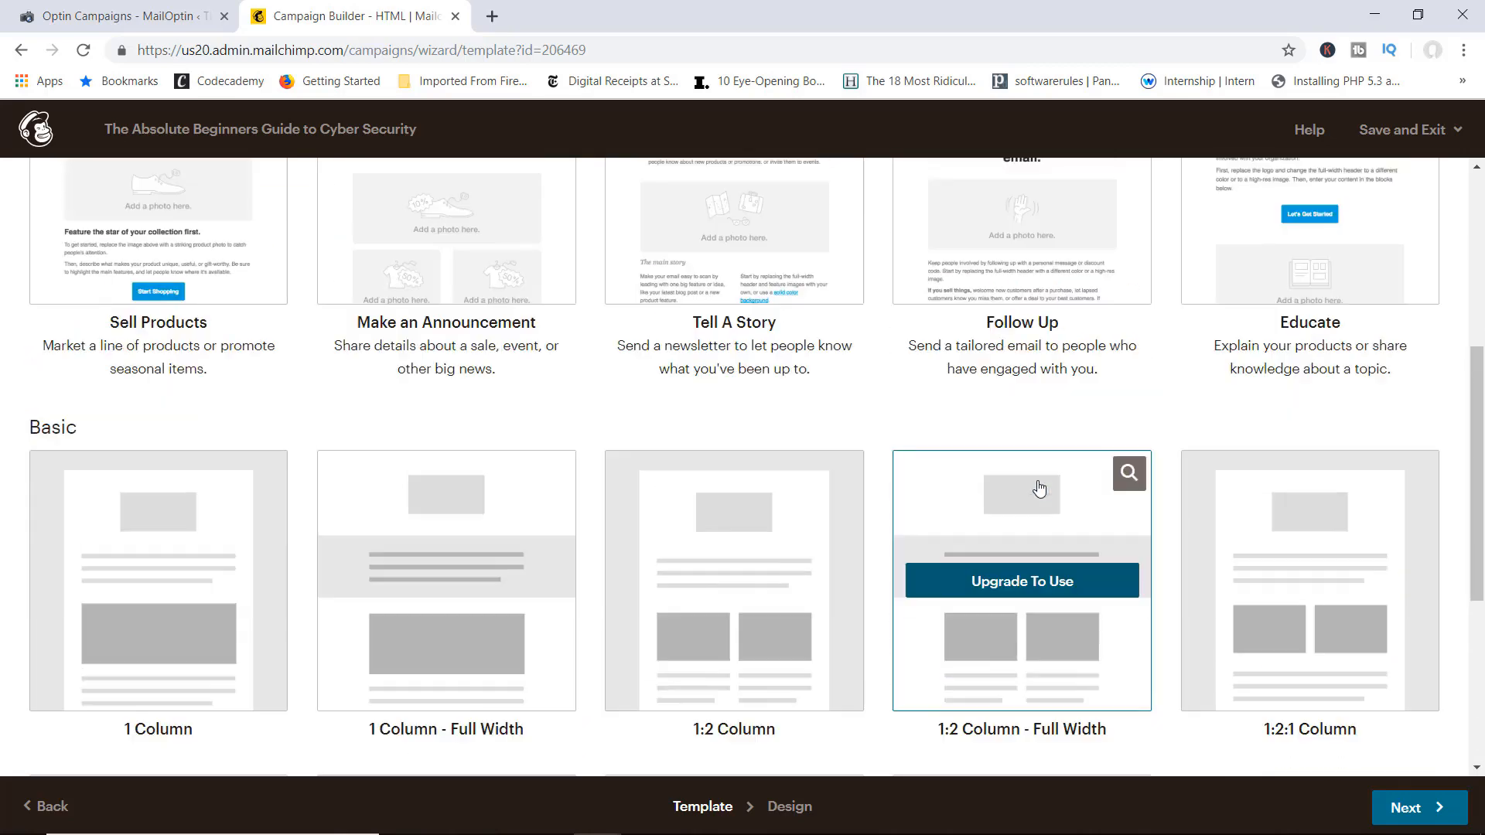
{"action": "scroll", "coordinate": [1039, 487], "scroll_direction": "up", "scroll_amount": 5}
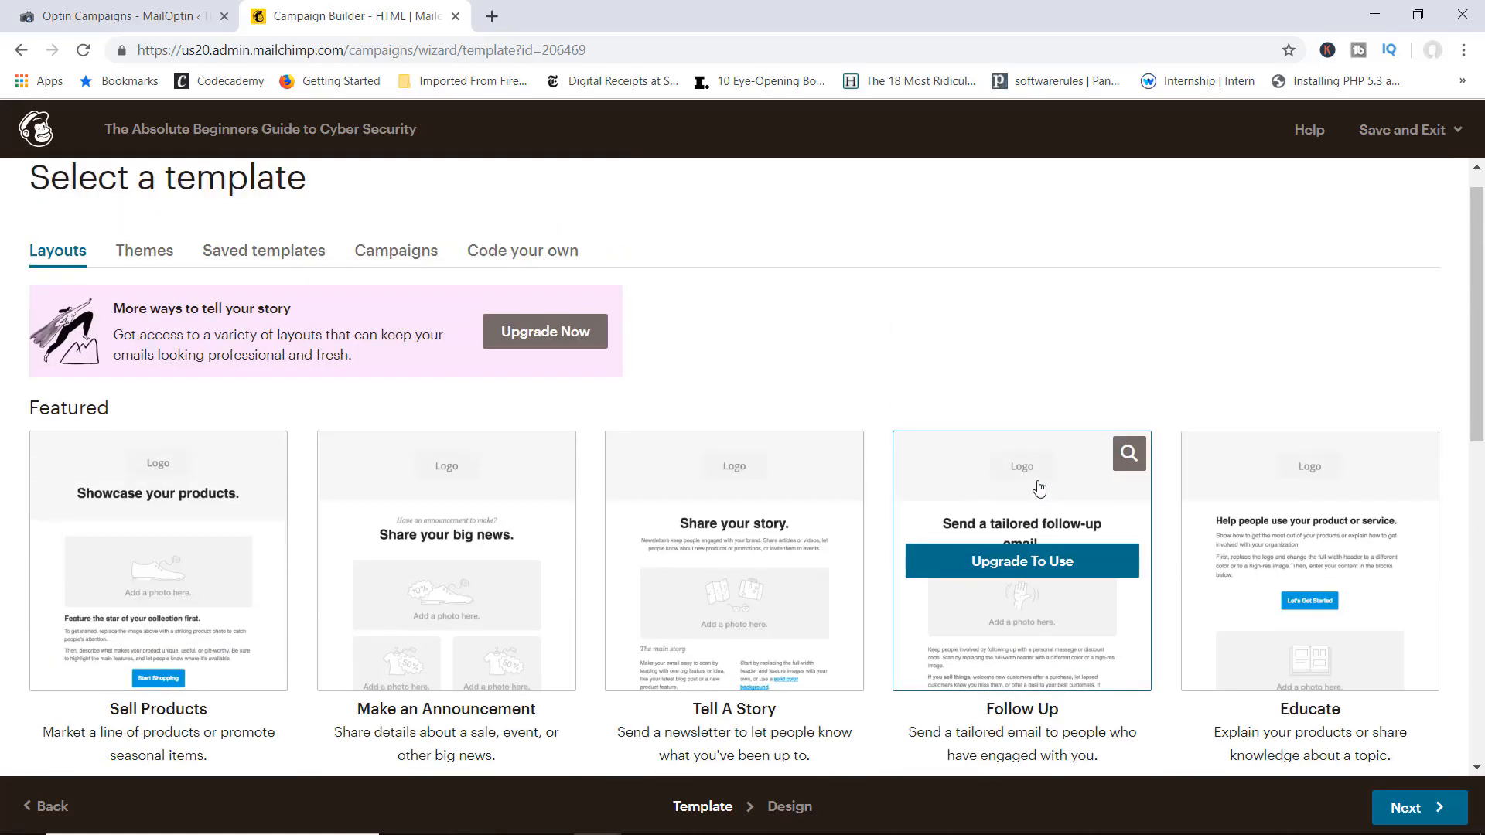
{"action": "scroll", "coordinate": [1038, 487], "scroll_direction": "down", "scroll_amount": 3}
{"action": "scroll", "coordinate": [1039, 487], "scroll_direction": "up", "scroll_amount": 3}
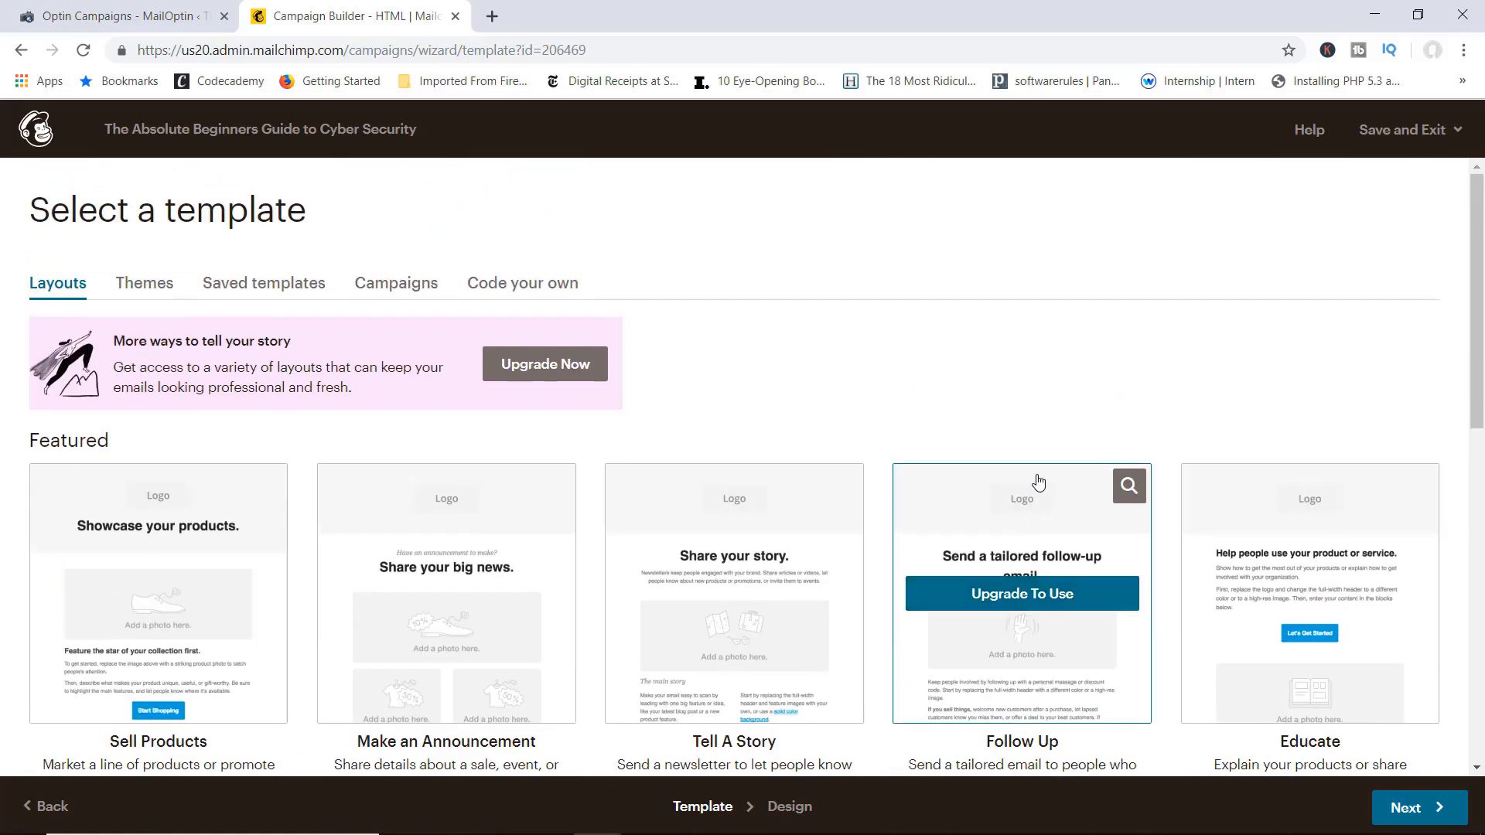
Step: Browse the Themes and Code your own options, then choose the Make an Announcement layout
{"action": "left_click", "coordinate": [150, 289]}
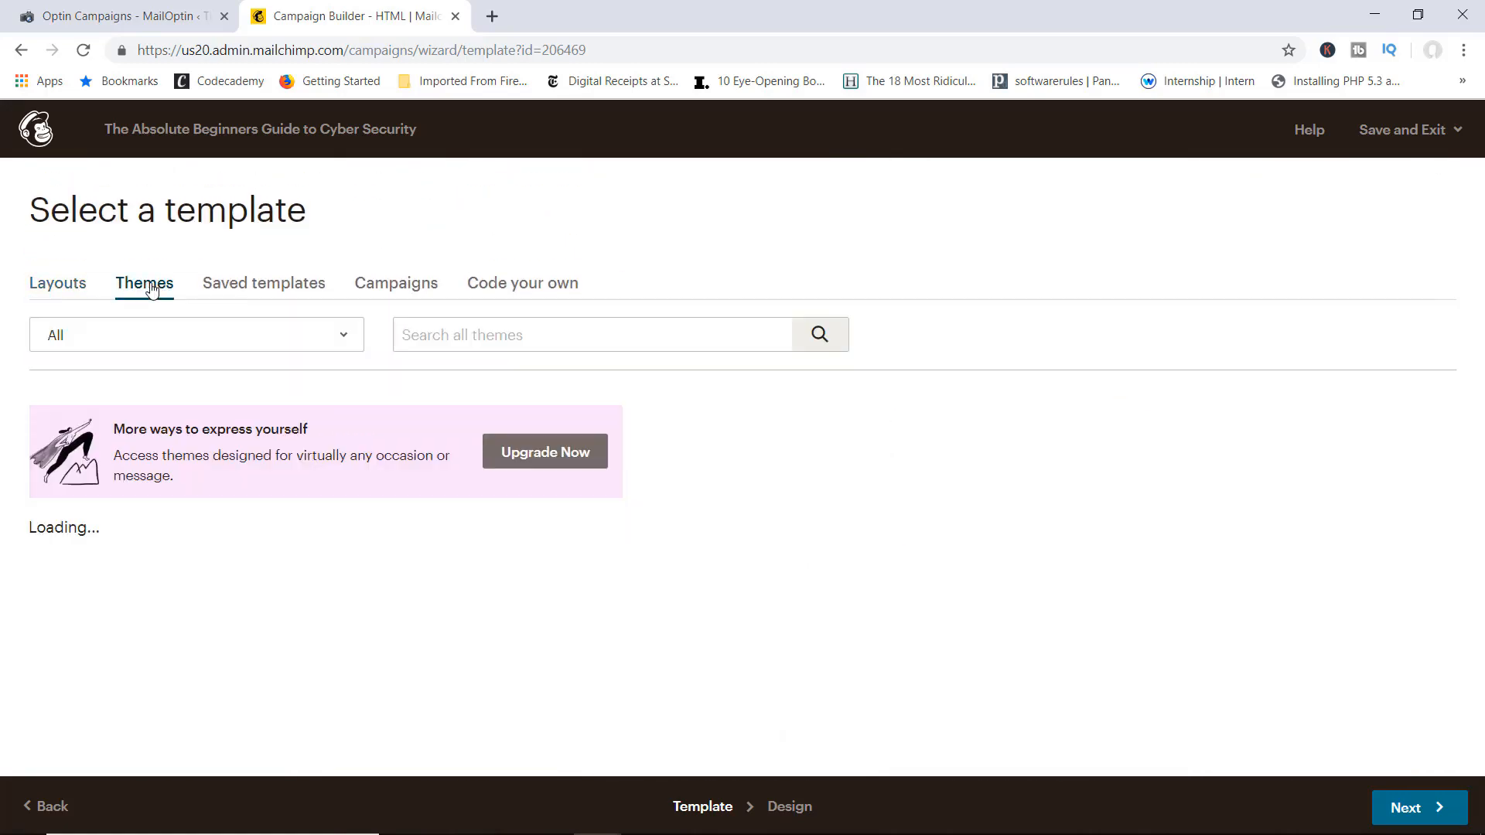
{"action": "scroll", "coordinate": [1021, 619], "scroll_direction": "down", "scroll_amount": 3}
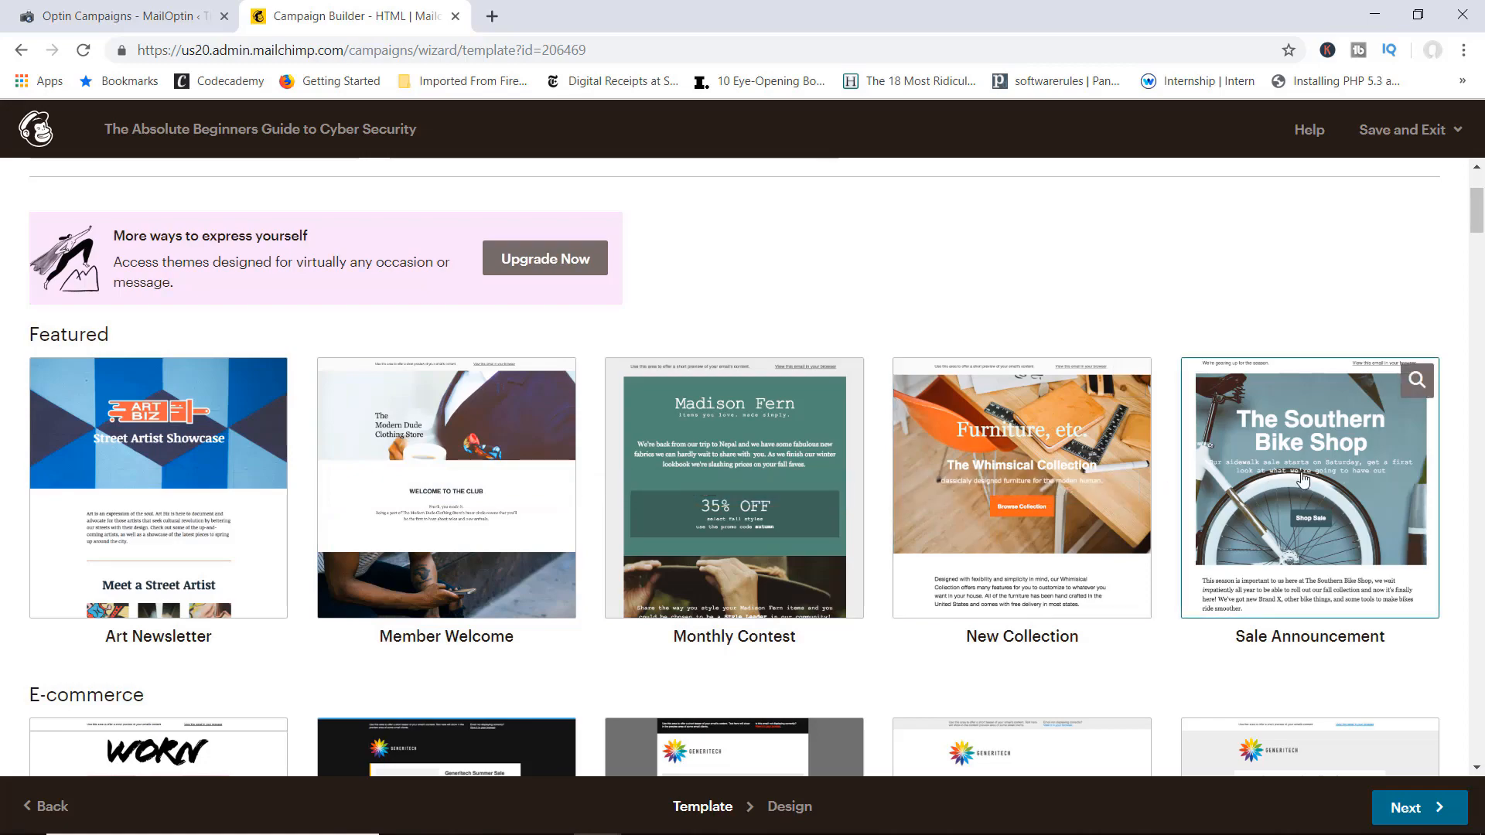
{"action": "scroll", "coordinate": [1305, 479], "scroll_direction": "down", "scroll_amount": 2}
{"action": "scroll", "coordinate": [1306, 480], "scroll_direction": "down", "scroll_amount": 1}
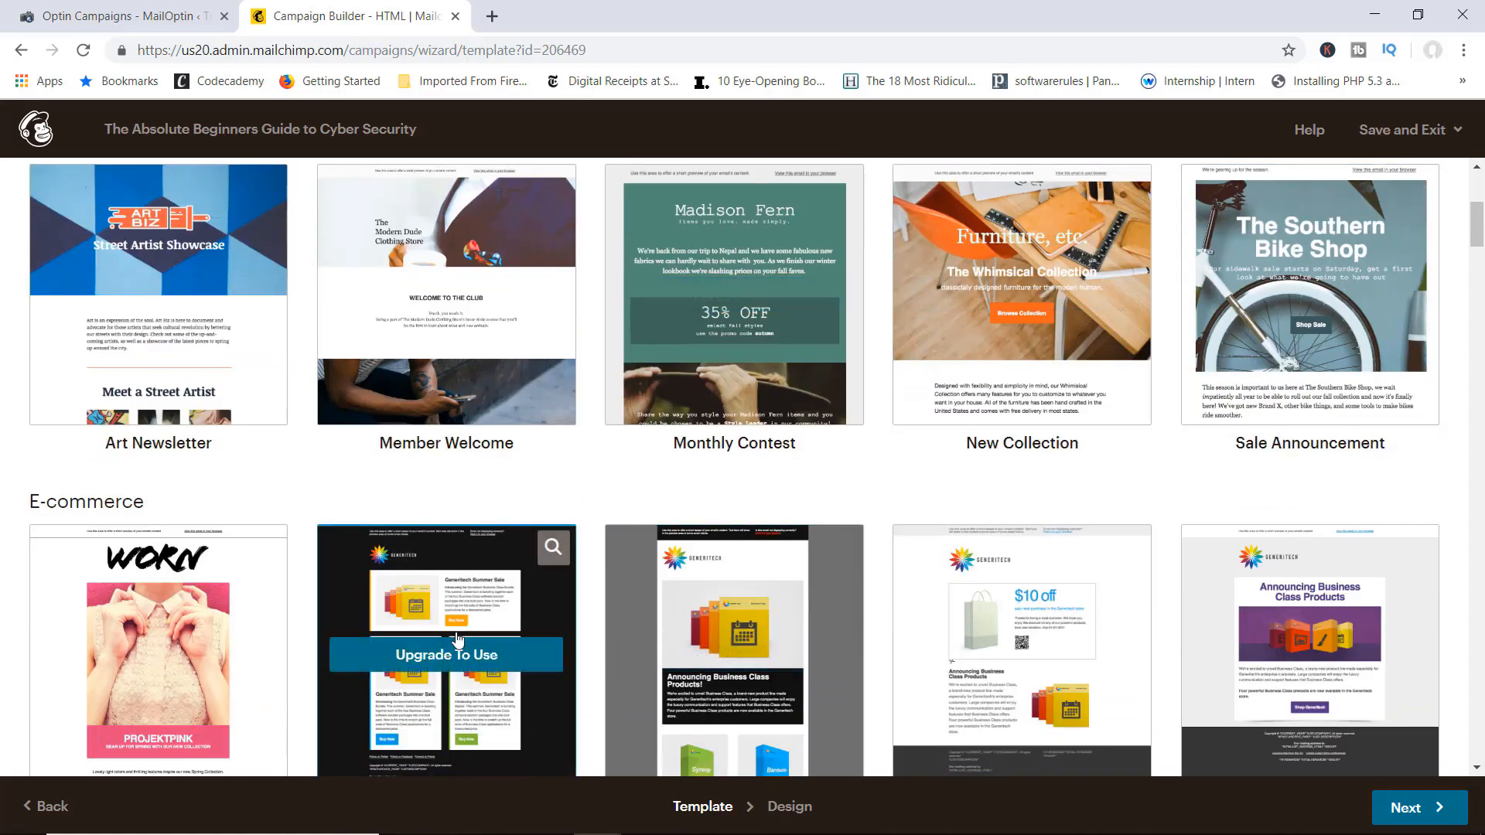
{"action": "scroll", "coordinate": [1056, 640], "scroll_direction": "up", "scroll_amount": 5}
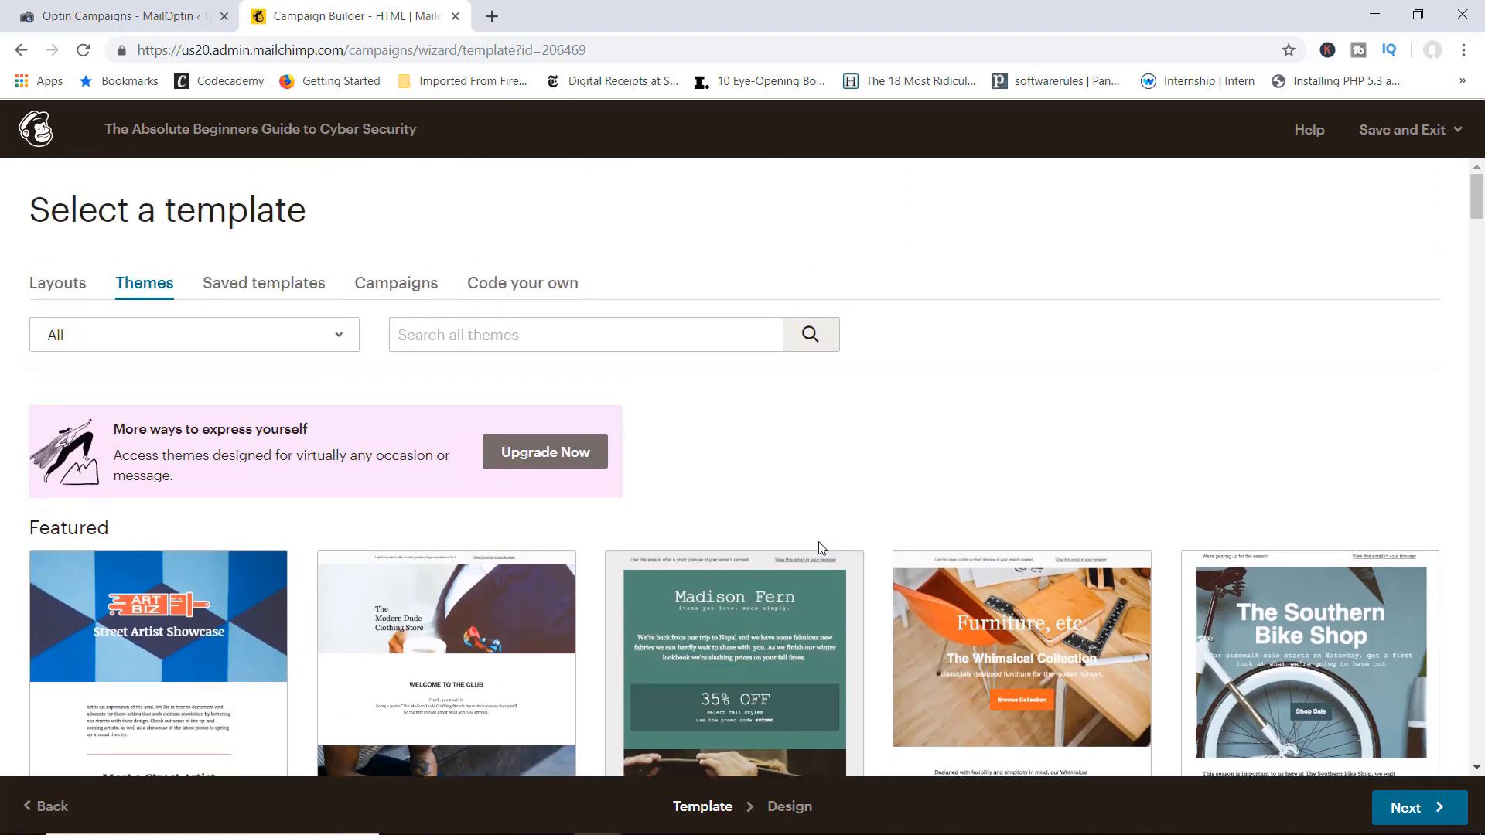
{"action": "left_click", "coordinate": [529, 290]}
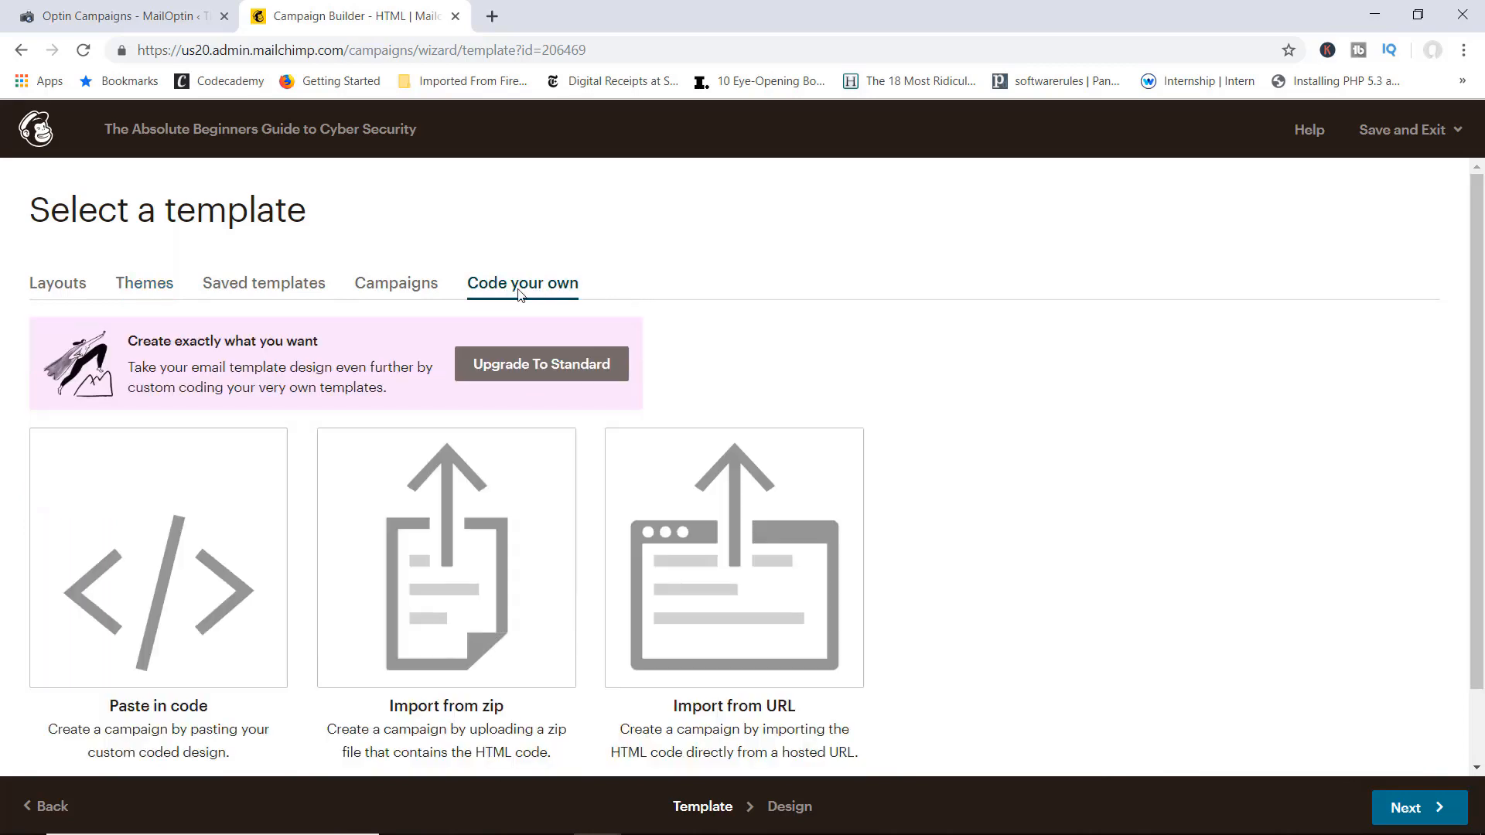
{"action": "left_click", "coordinate": [74, 292]}
{"action": "scroll", "coordinate": [396, 458], "scroll_direction": "down", "scroll_amount": 3}
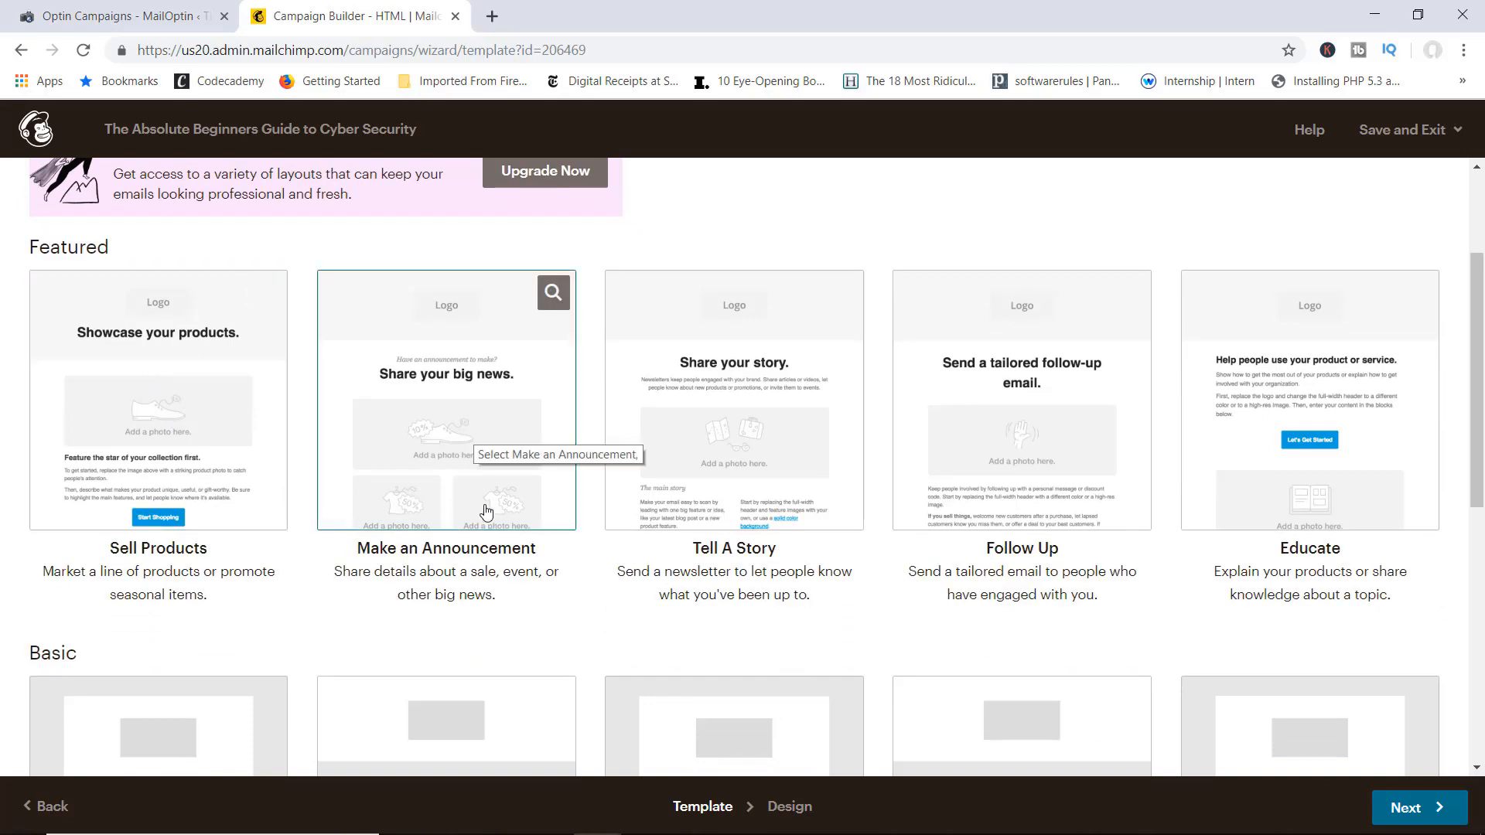
{"action": "left_click", "coordinate": [472, 416]}
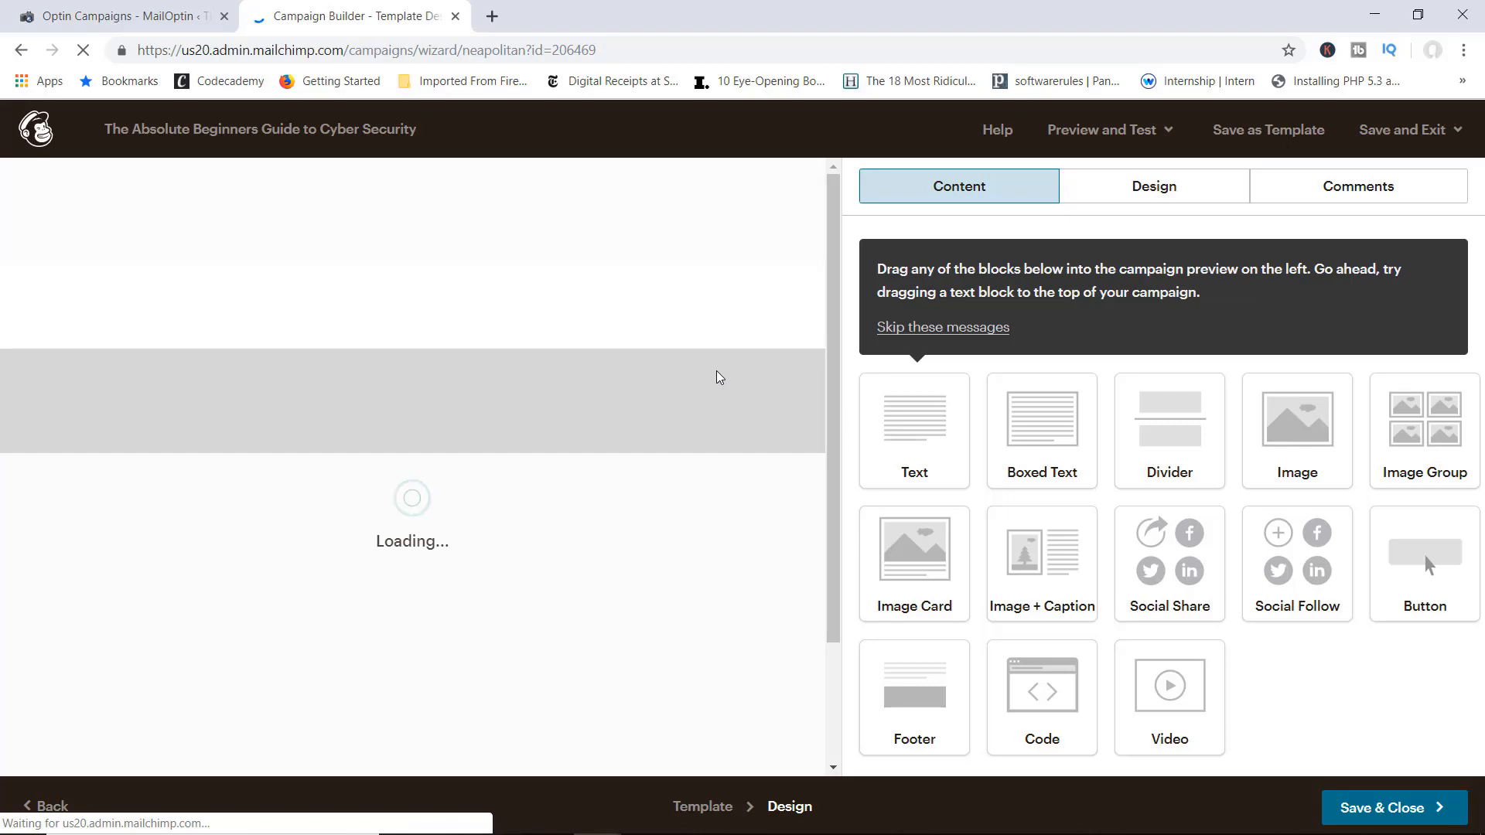
Step: Scroll through the 'Share your big news.' announcement preview and open the Preview and Test menu
{"action": "scroll", "coordinate": [745, 363], "scroll_direction": "down", "scroll_amount": 2}
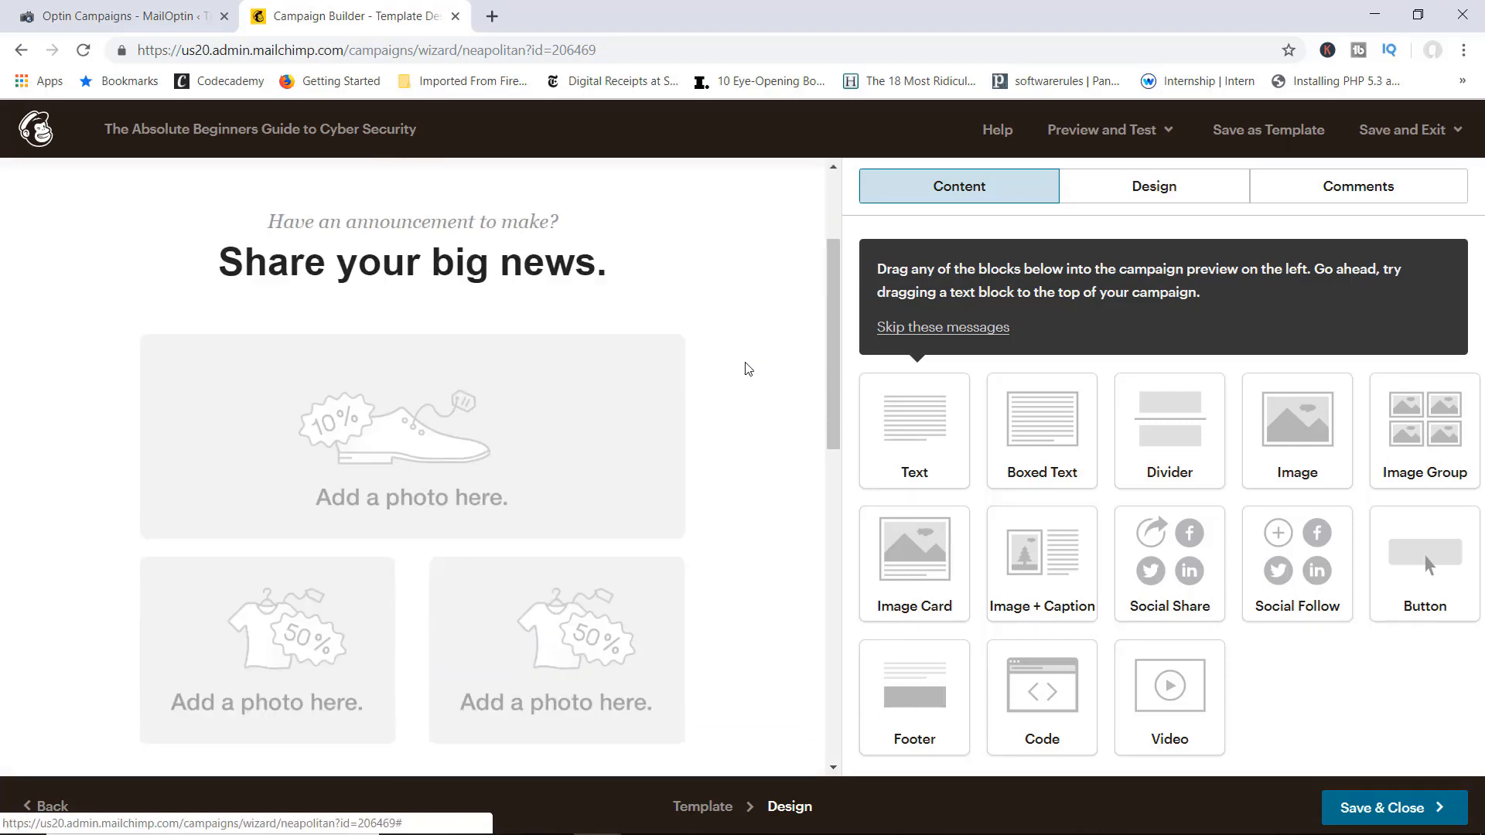
{"action": "scroll", "coordinate": [746, 363], "scroll_direction": "up", "scroll_amount": 2}
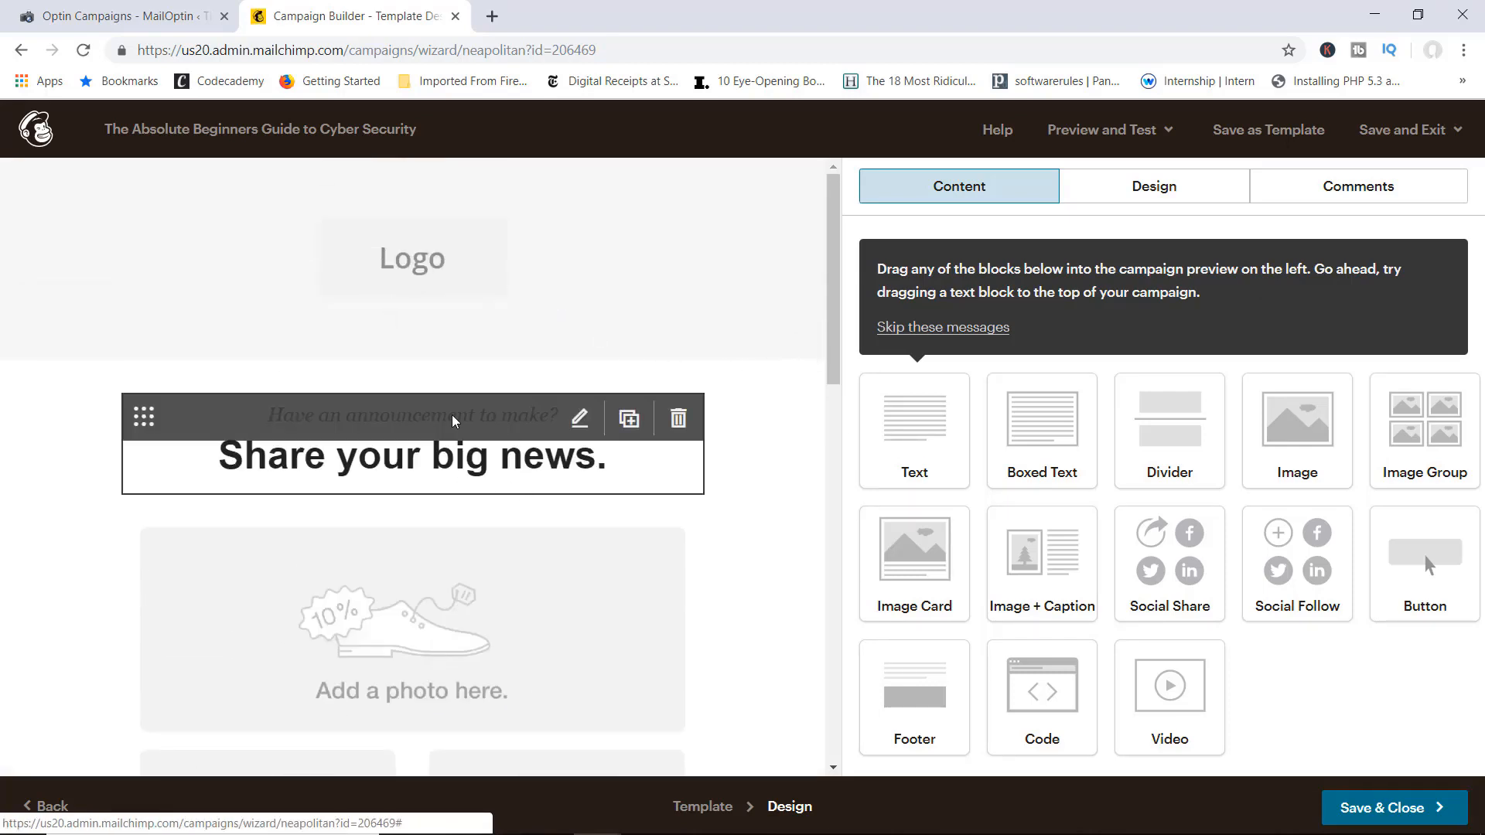
{"action": "scroll", "coordinate": [802, 520], "scroll_direction": "down", "scroll_amount": 7}
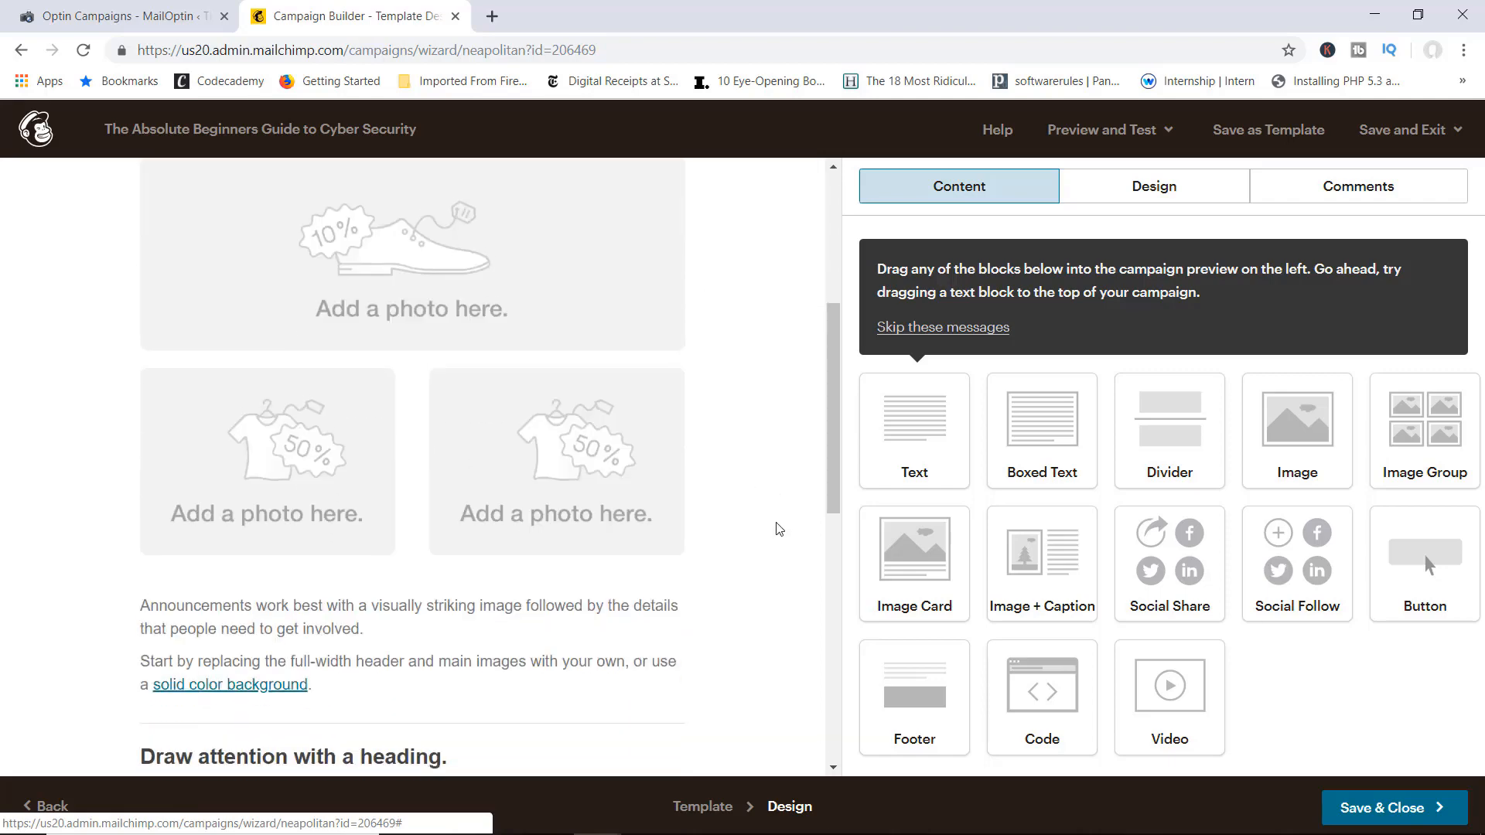
{"action": "scroll", "coordinate": [743, 387], "scroll_direction": "up", "scroll_amount": 3}
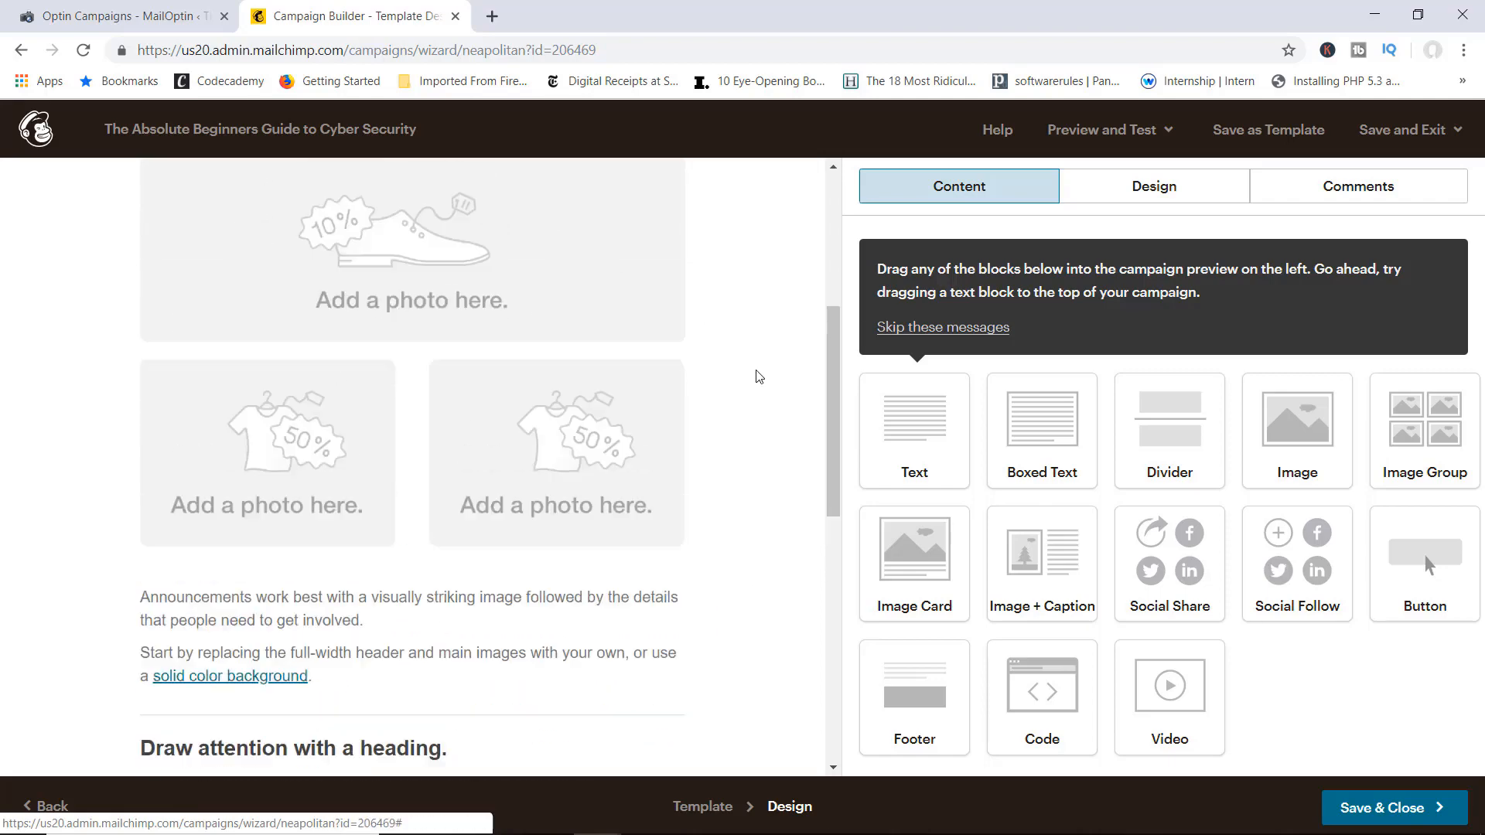
{"action": "scroll", "coordinate": [749, 464], "scroll_direction": "down", "scroll_amount": 2}
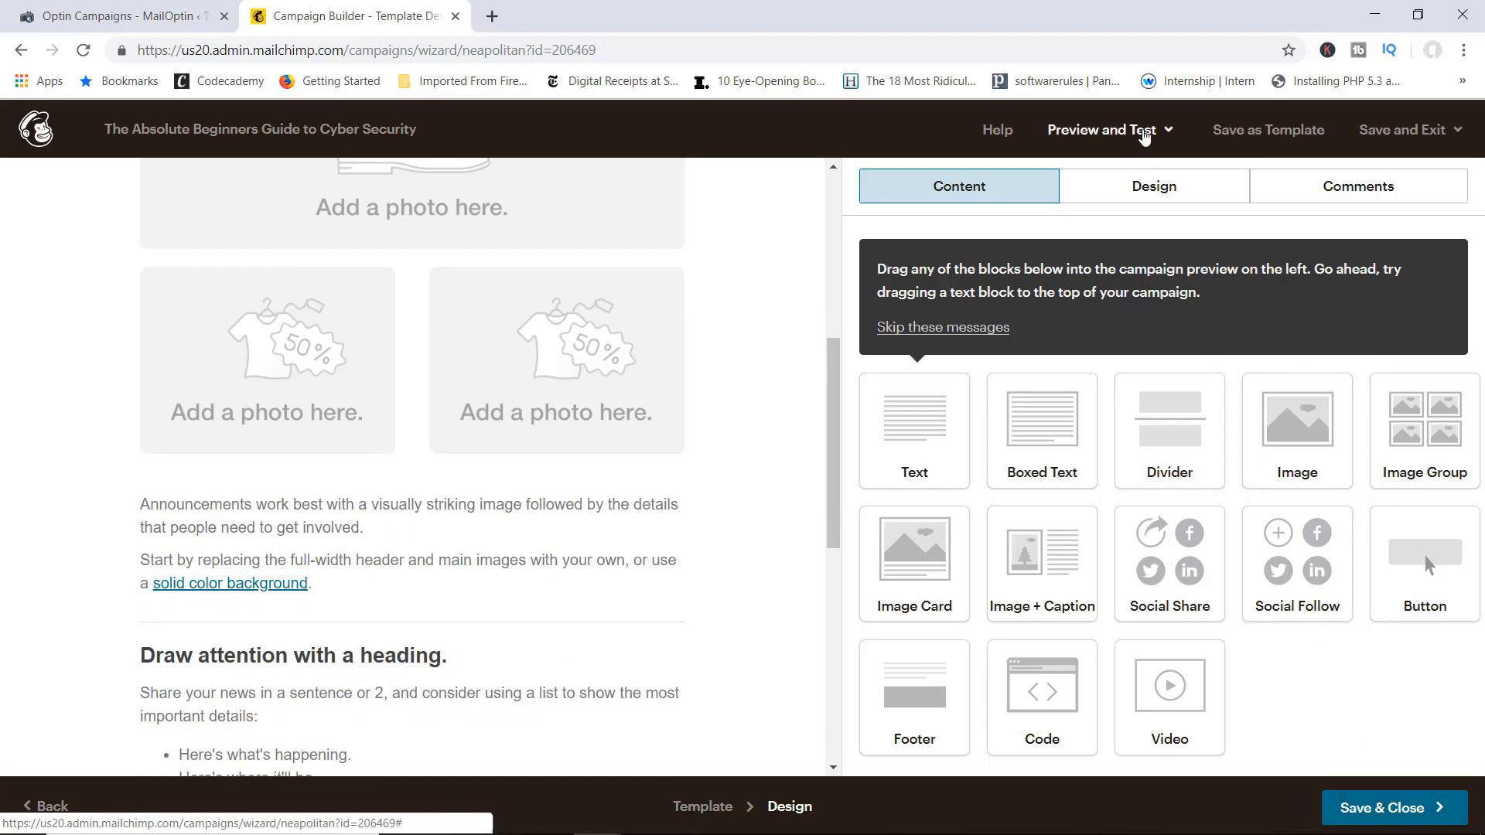
{"action": "left_click", "coordinate": [1129, 131]}
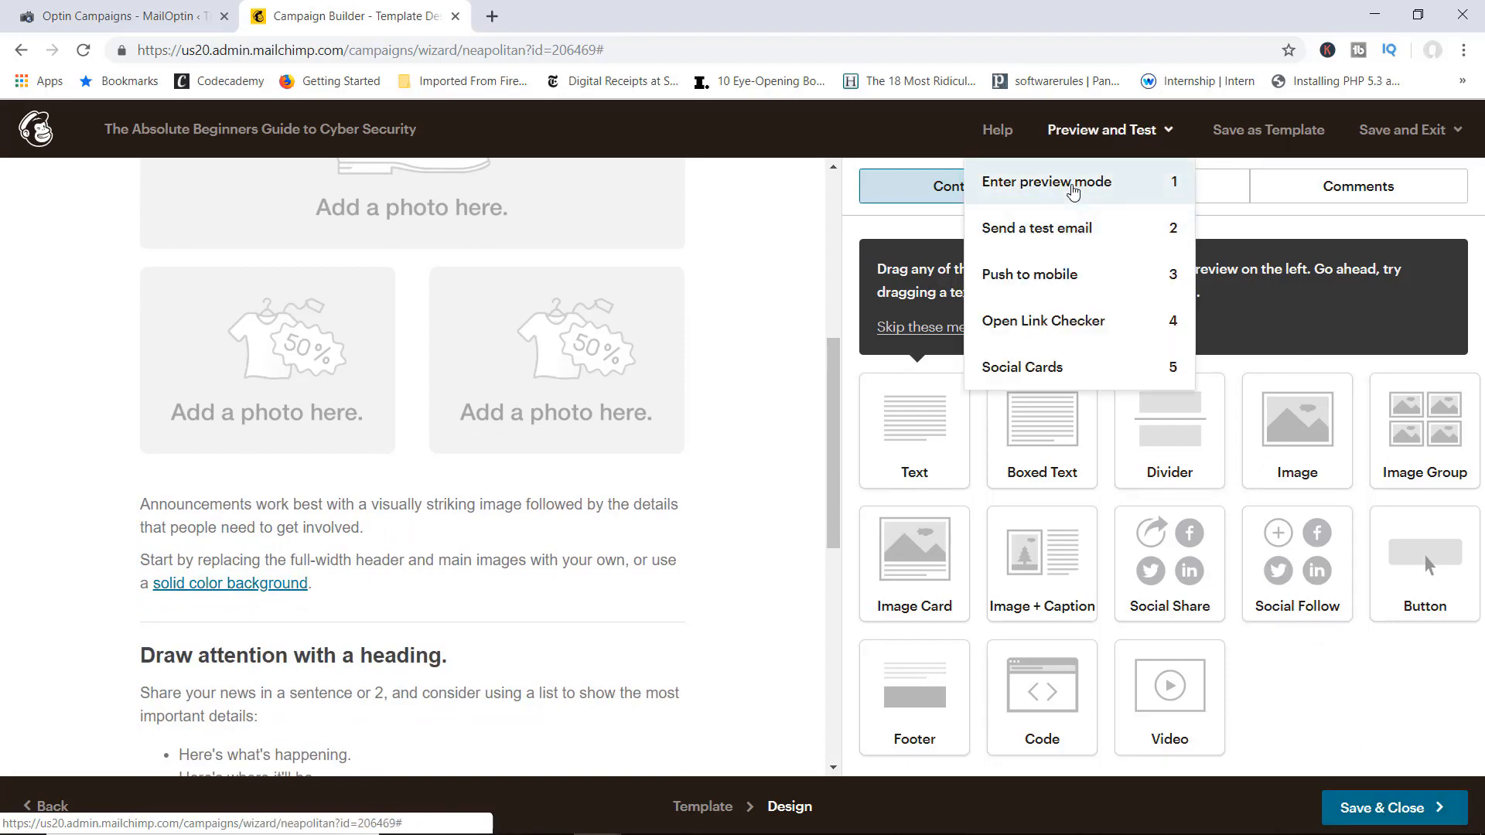
{"action": "left_click", "coordinate": [1071, 227]}
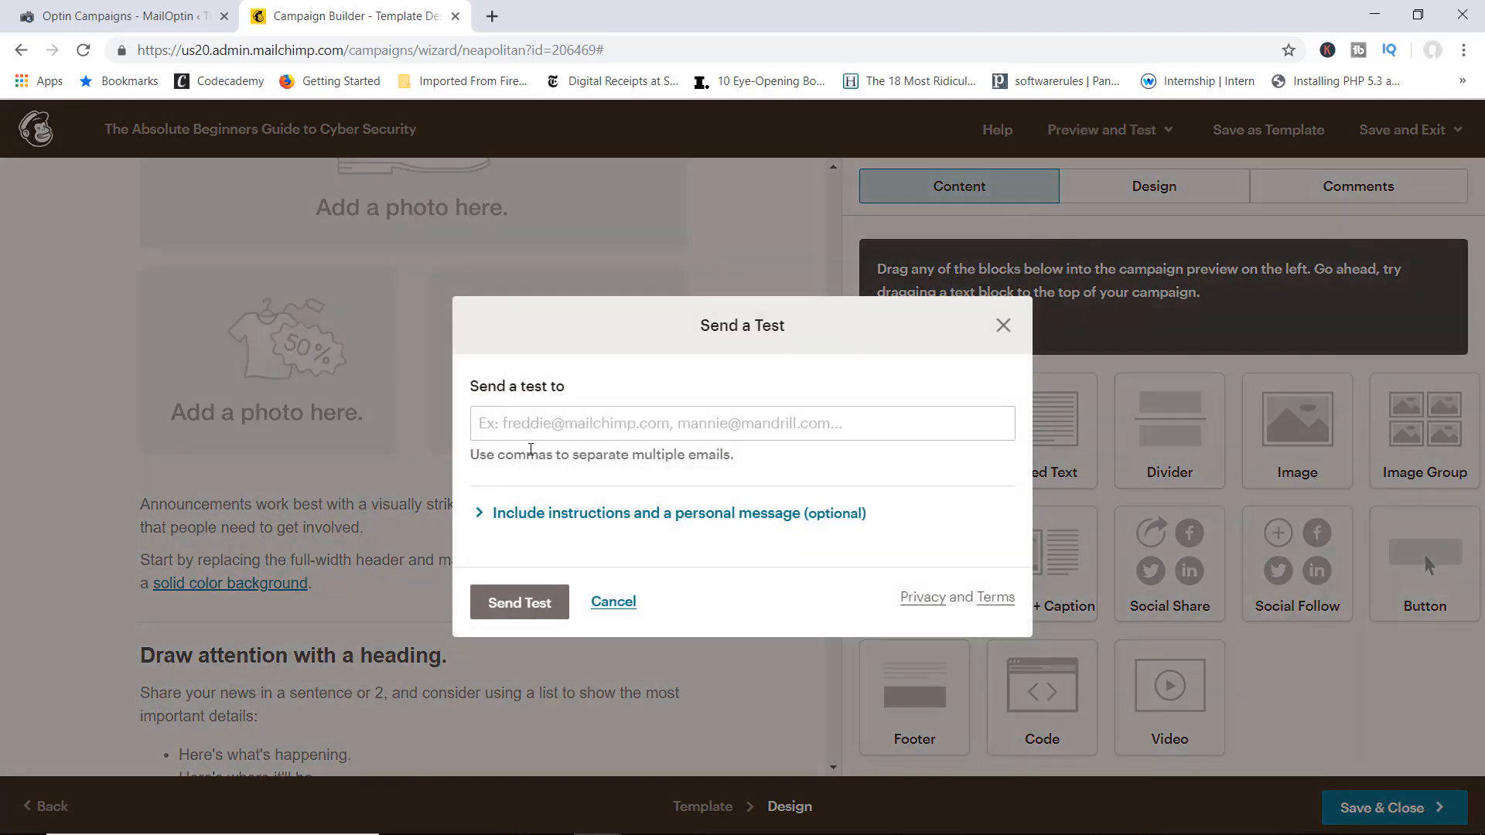
{"action": "left_click", "coordinate": [616, 427]}
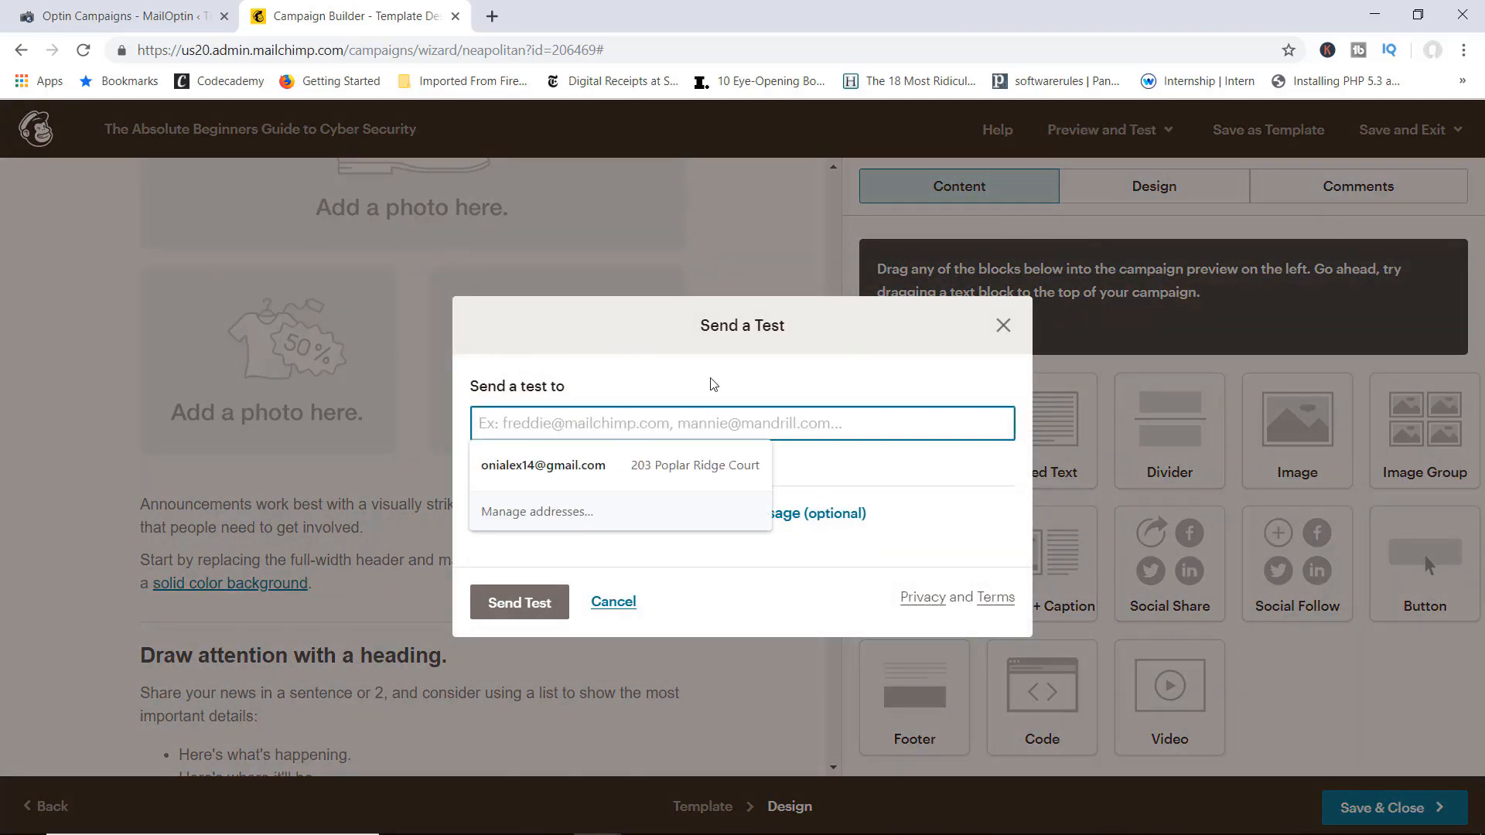
{"action": "left_click", "coordinate": [810, 579]}
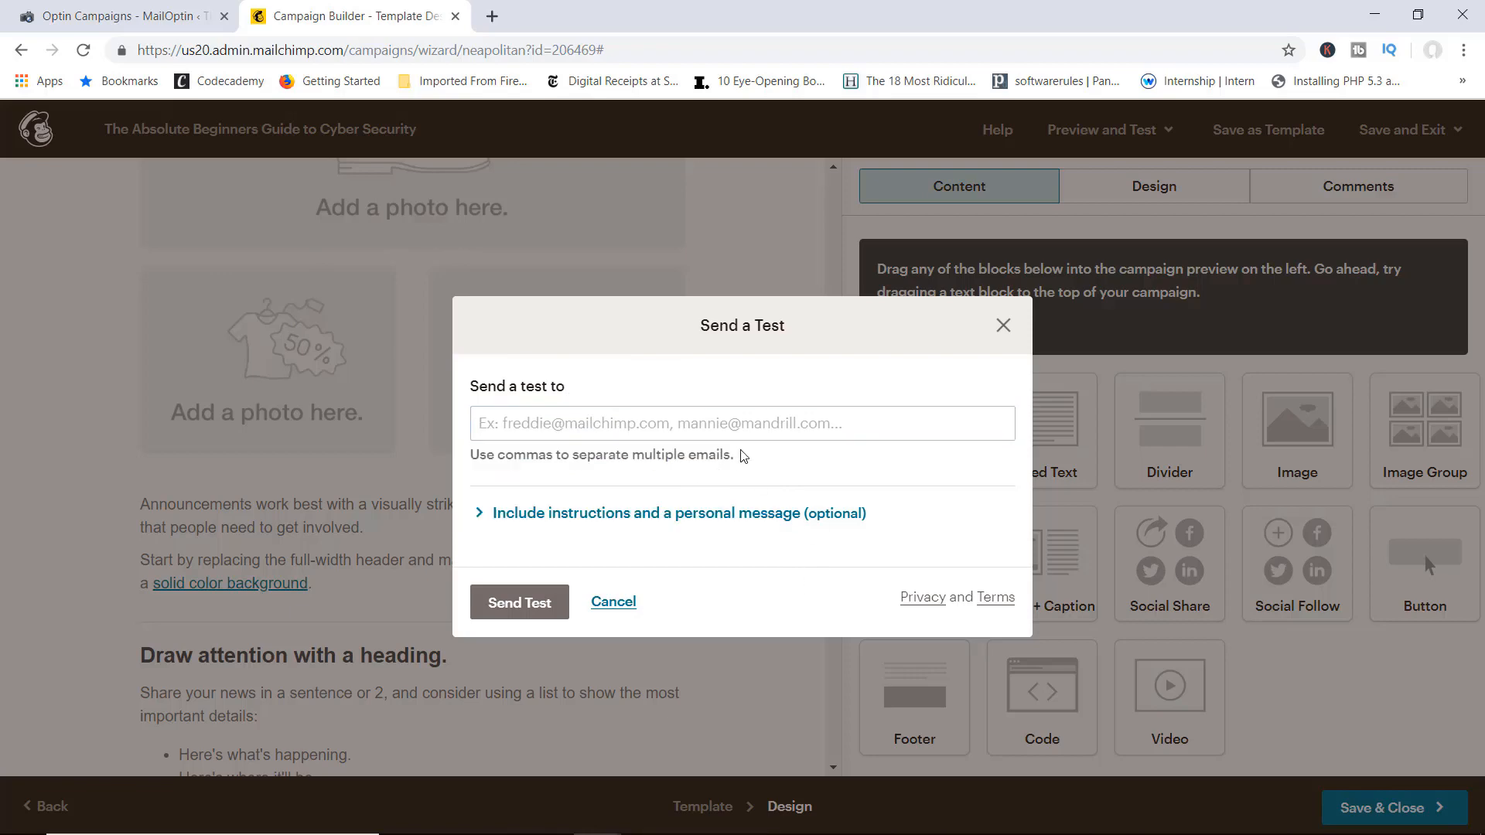
{"action": "left_click", "coordinate": [1003, 324]}
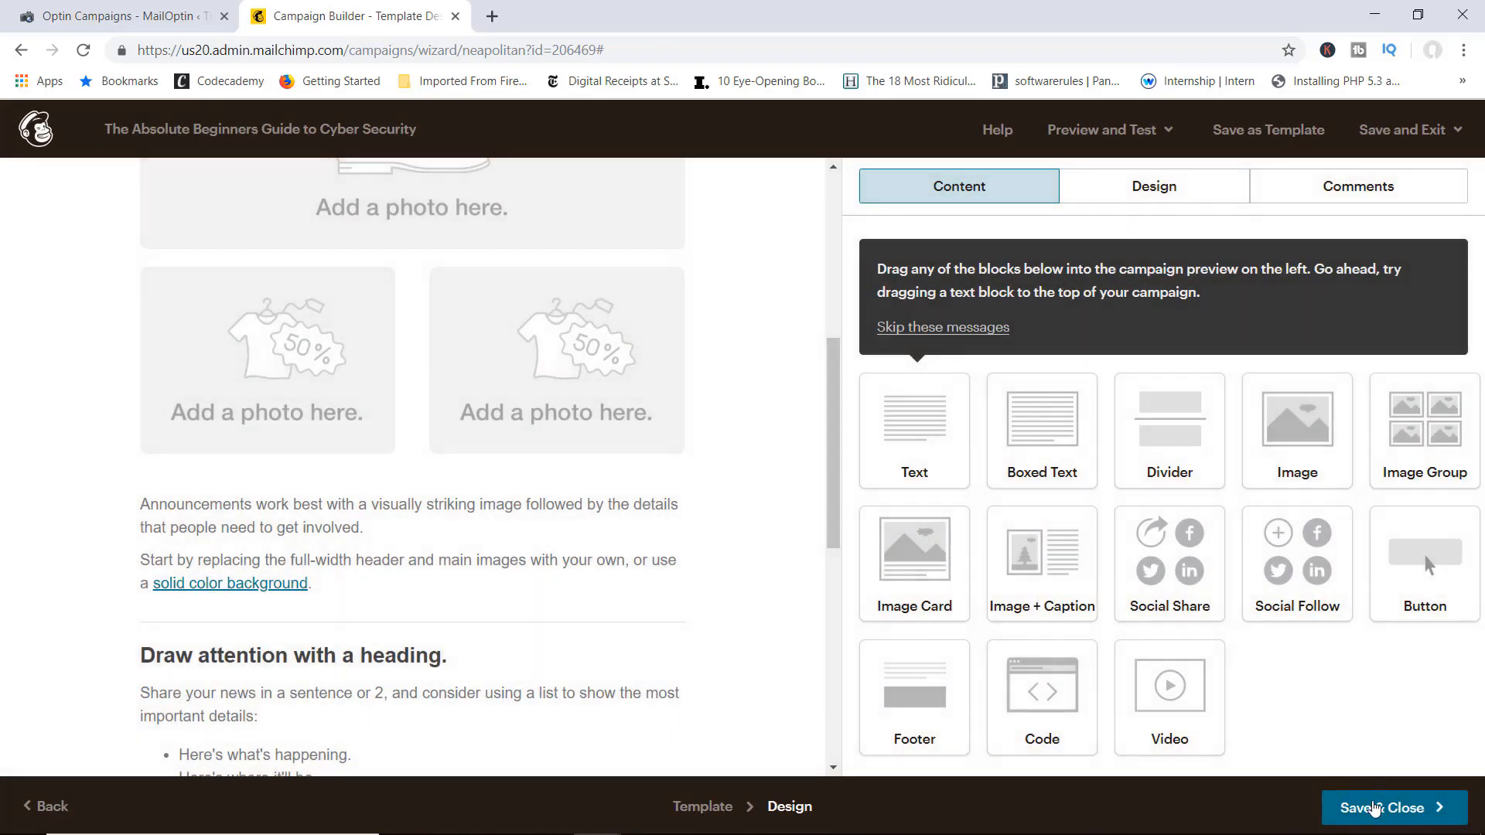
Step: Save and close the announcement design, then review the campaign's To, From, Subject and Content sections
{"action": "left_click", "coordinate": [1374, 807]}
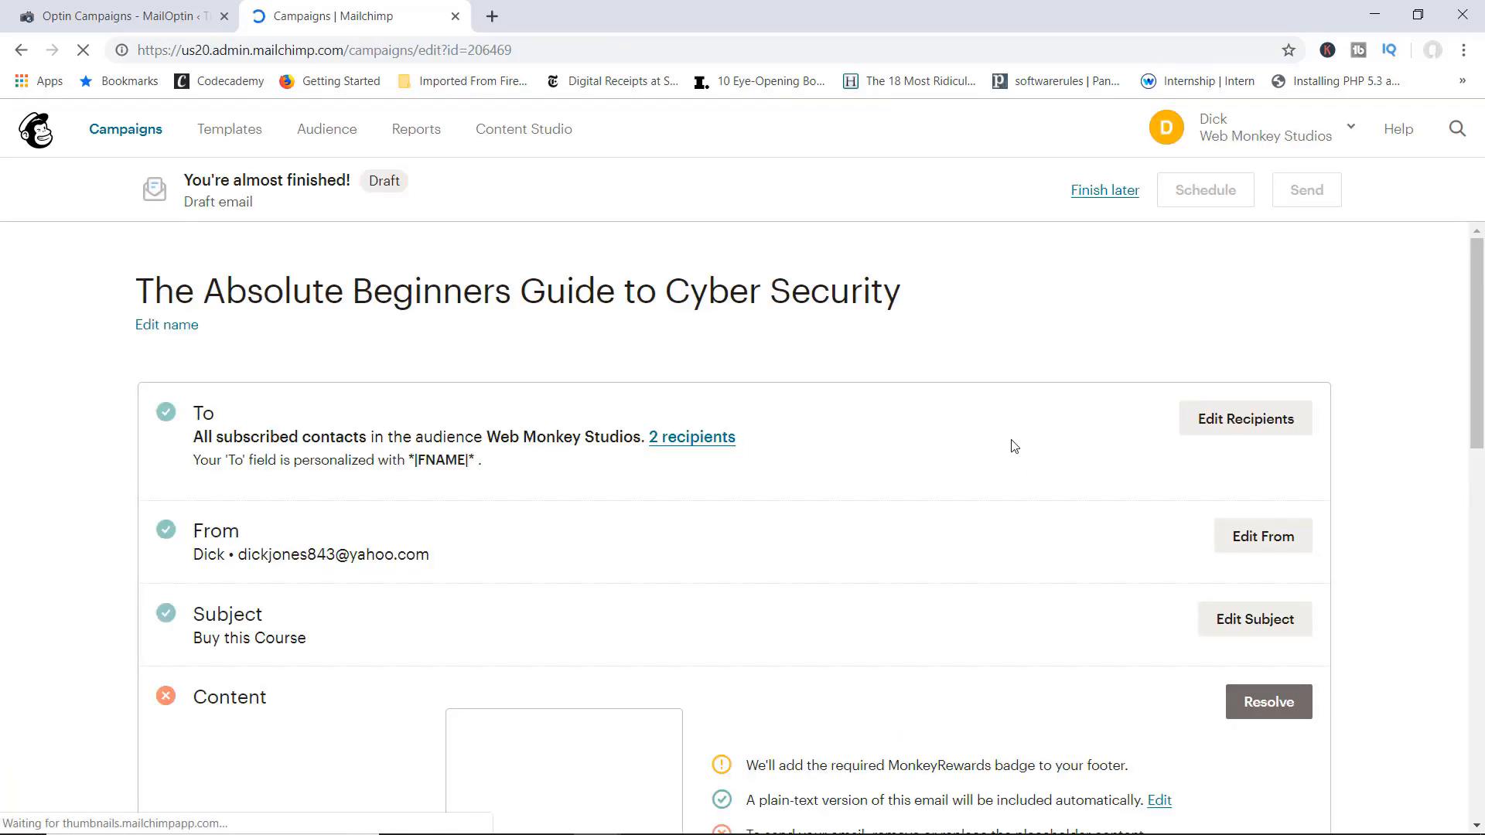
{"action": "scroll", "coordinate": [1014, 446], "scroll_direction": "down", "scroll_amount": 3}
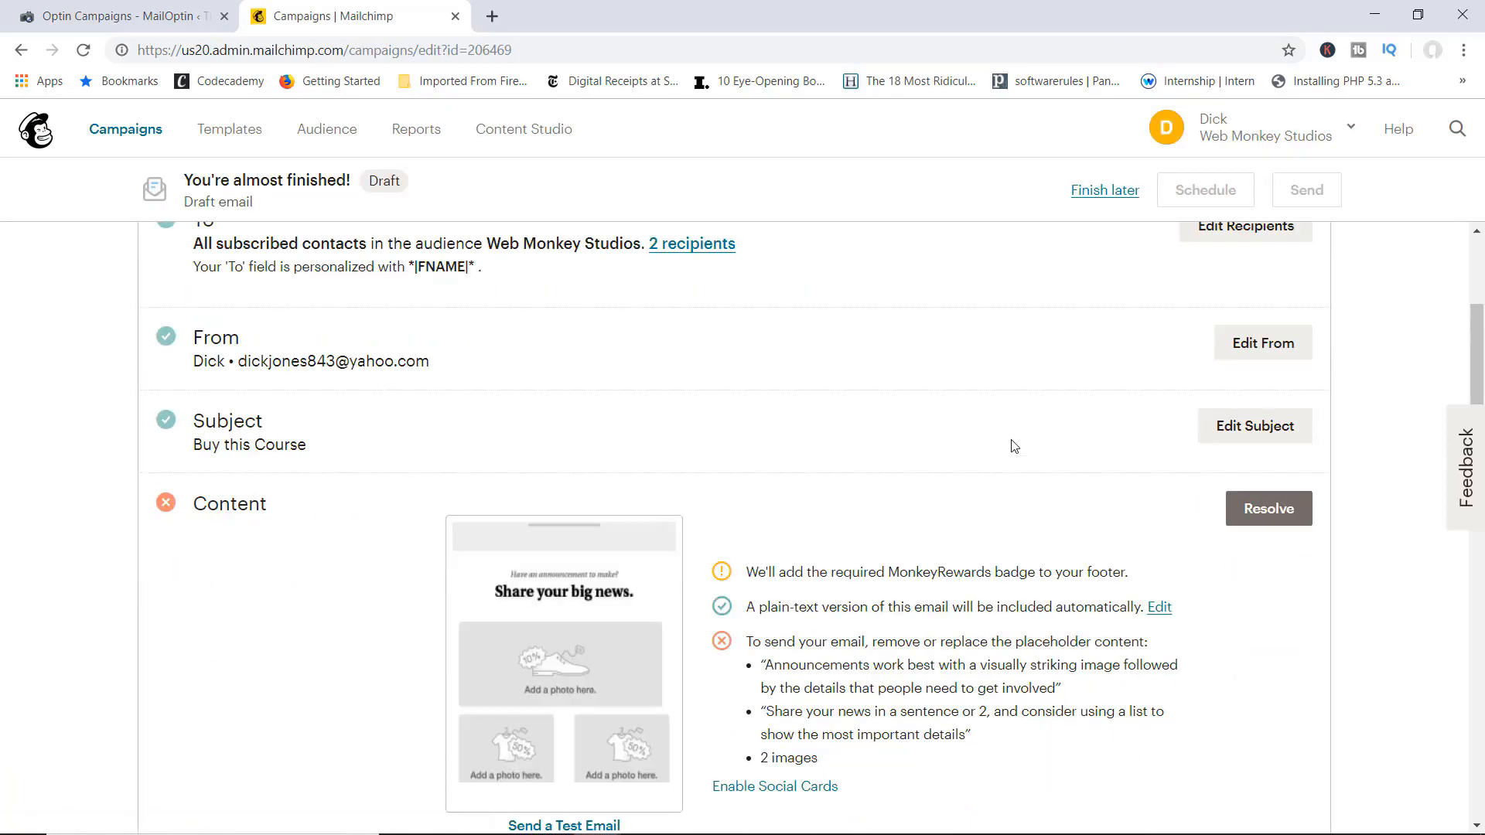
{"action": "scroll", "coordinate": [1014, 446], "scroll_direction": "down", "scroll_amount": 2}
{"action": "scroll", "coordinate": [1013, 446], "scroll_direction": "up", "scroll_amount": 5}
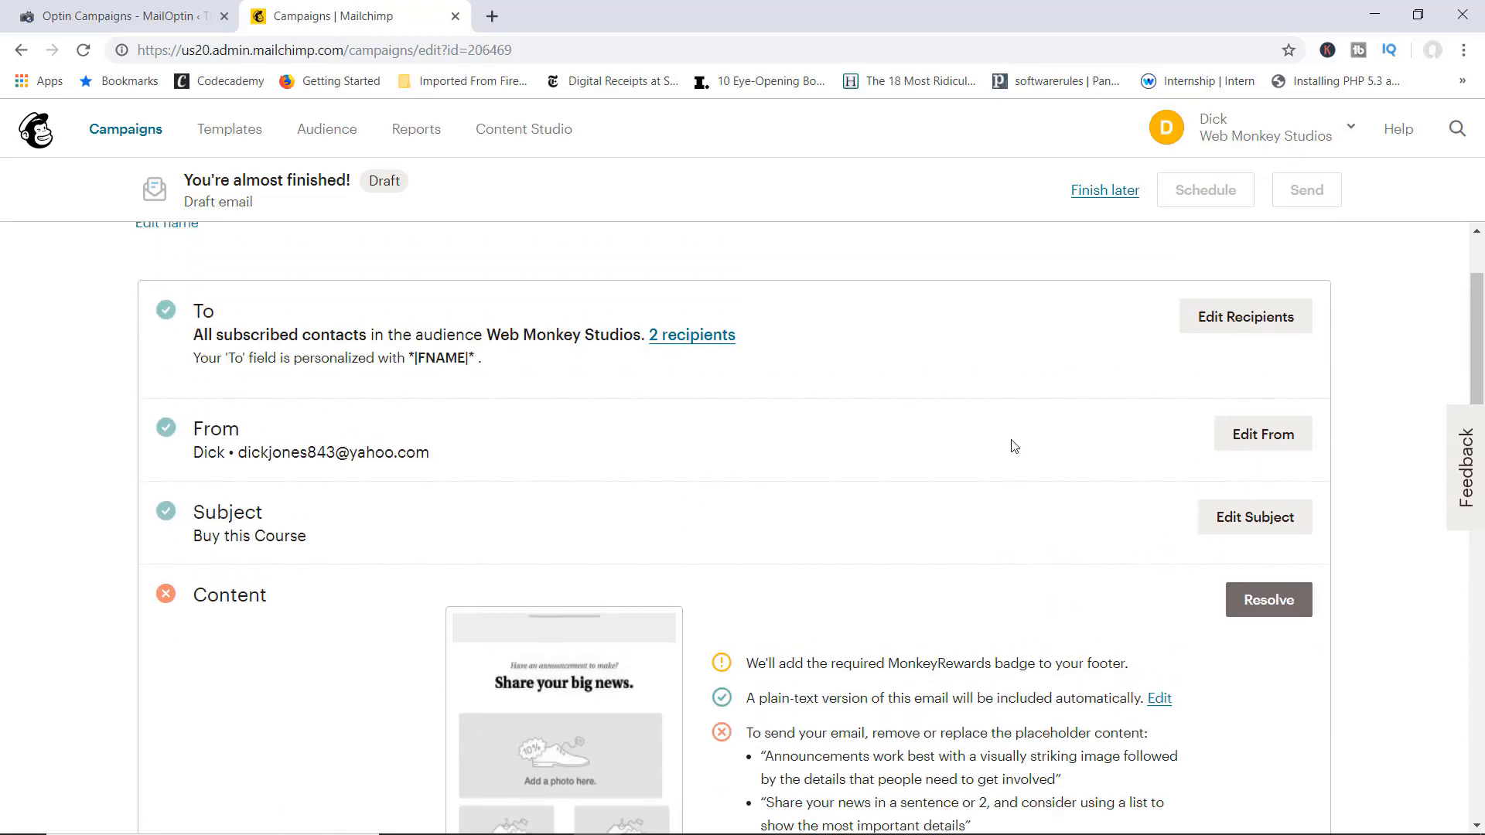